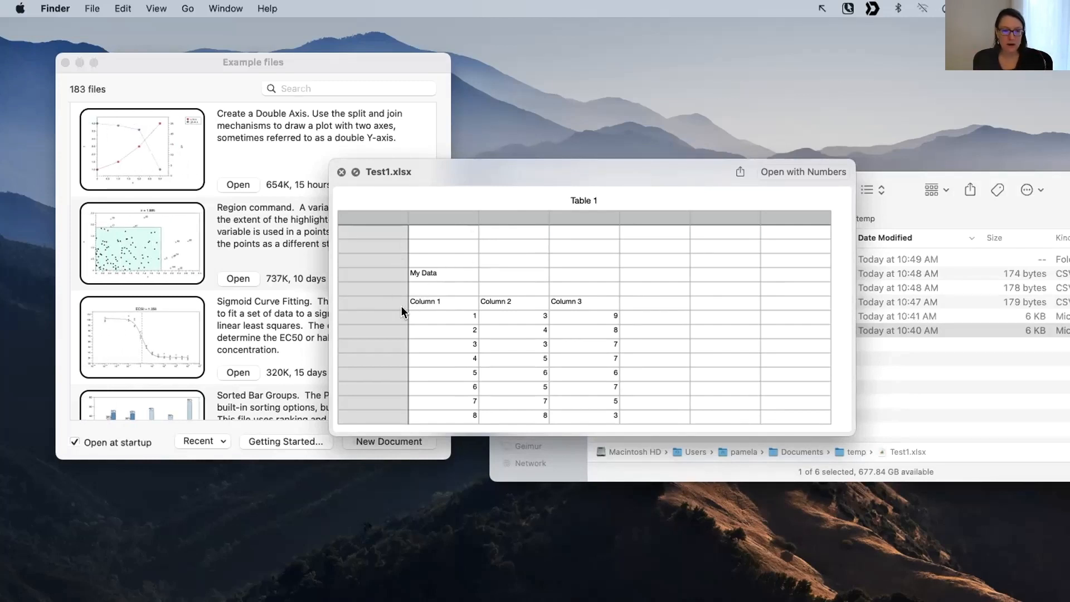
Close the Test1.xlsx preview and create a new blank document in DataGraph.
{"action": "left_click_drag", "start_coordinate": [407, 287], "coordinate": [385, 265]}
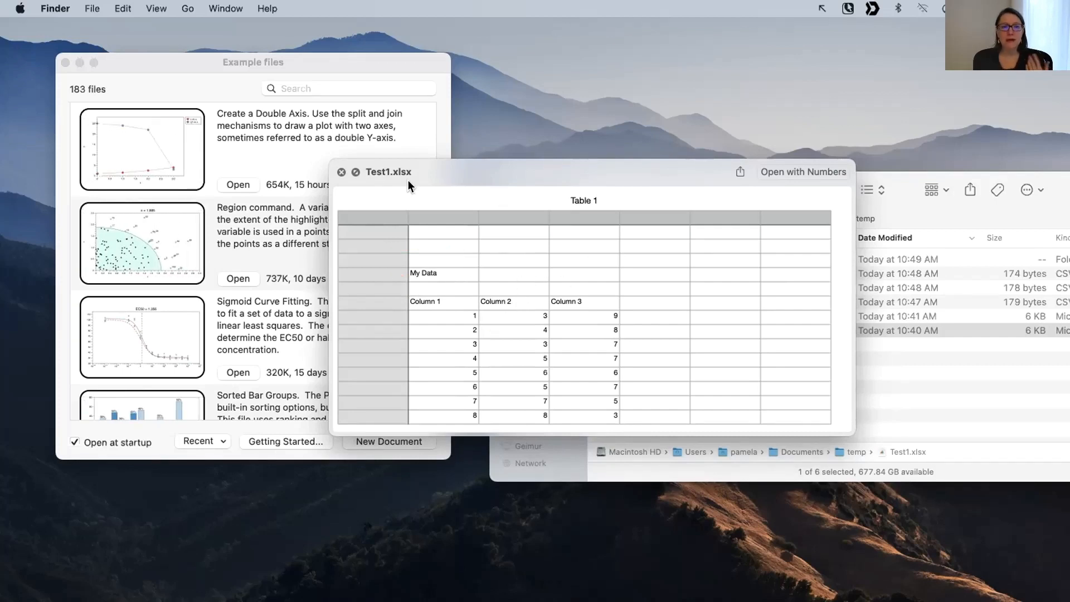
{"action": "left_click", "coordinate": [340, 171]}
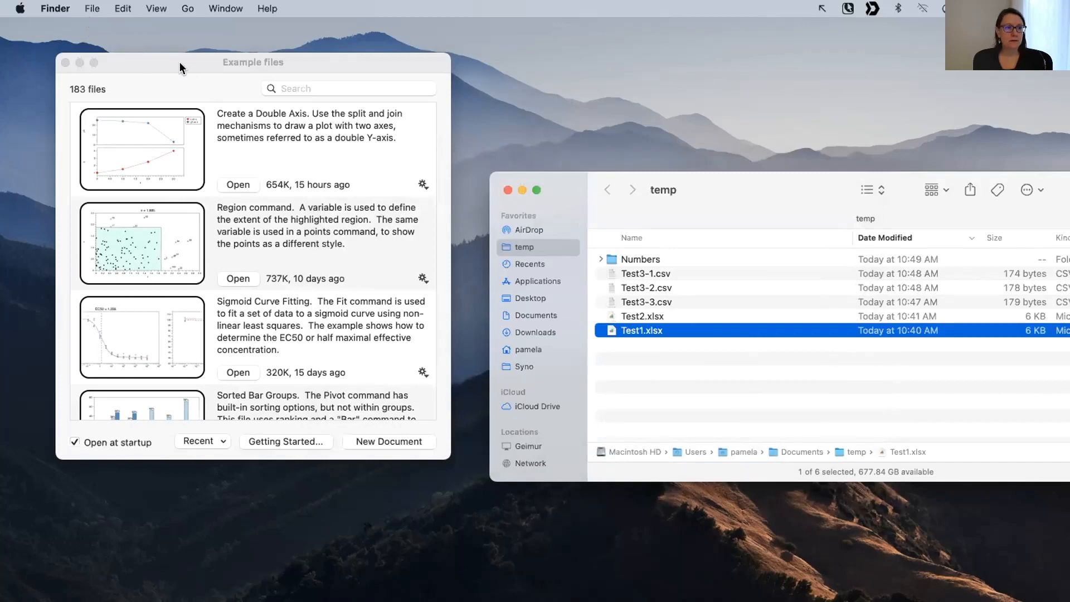
{"action": "left_click", "coordinate": [178, 56]}
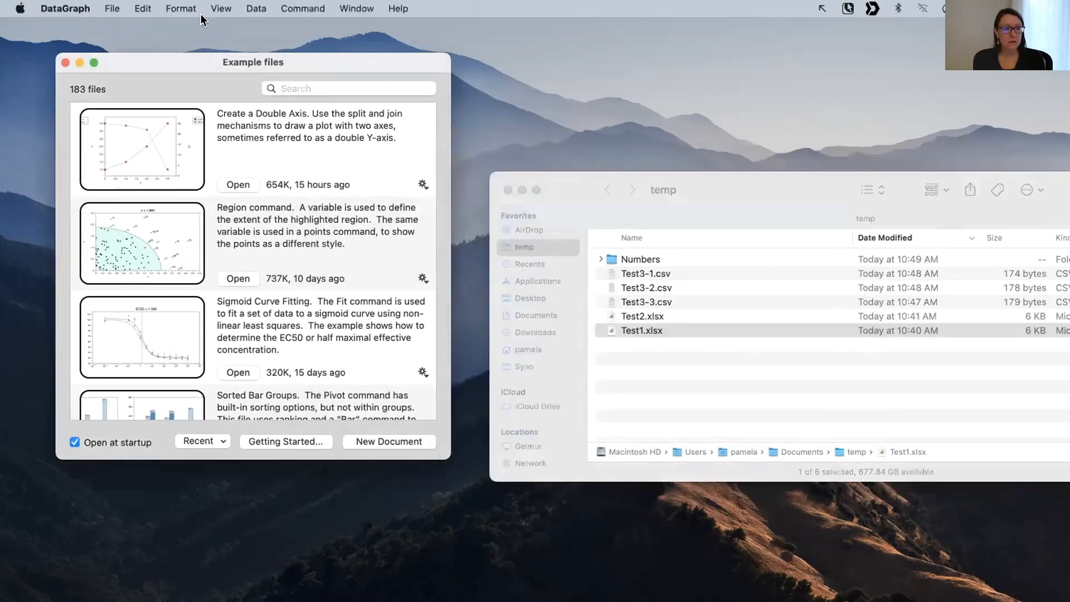
{"action": "left_click", "coordinate": [112, 9]}
{"action": "left_click", "coordinate": [111, 28]}
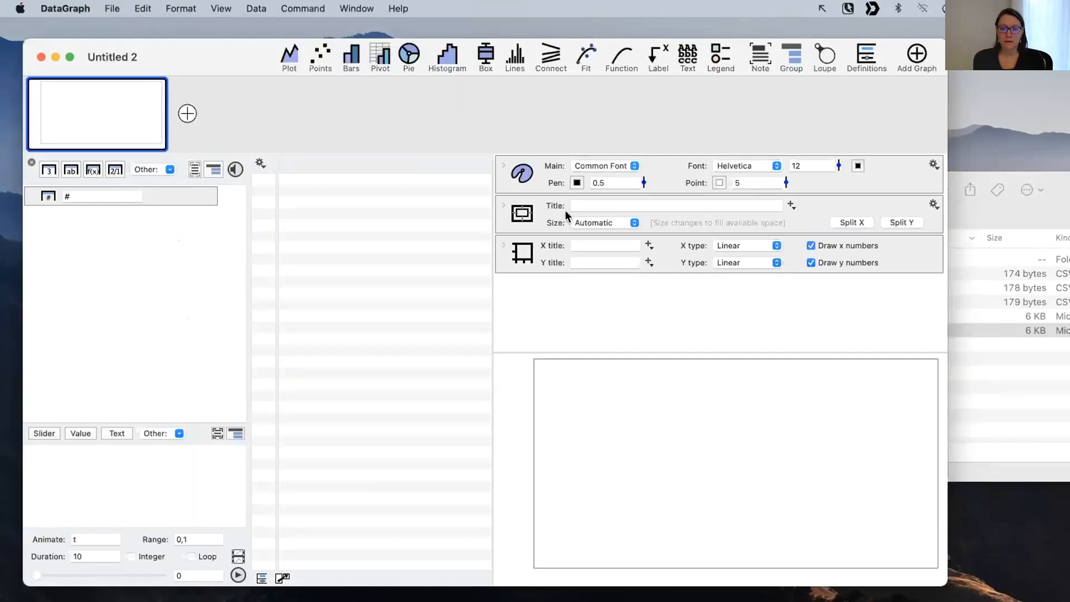
Import Test1.xlsx from the temp folder into the document's data list and widen the data table area.
{"action": "left_click", "coordinate": [976, 228]}
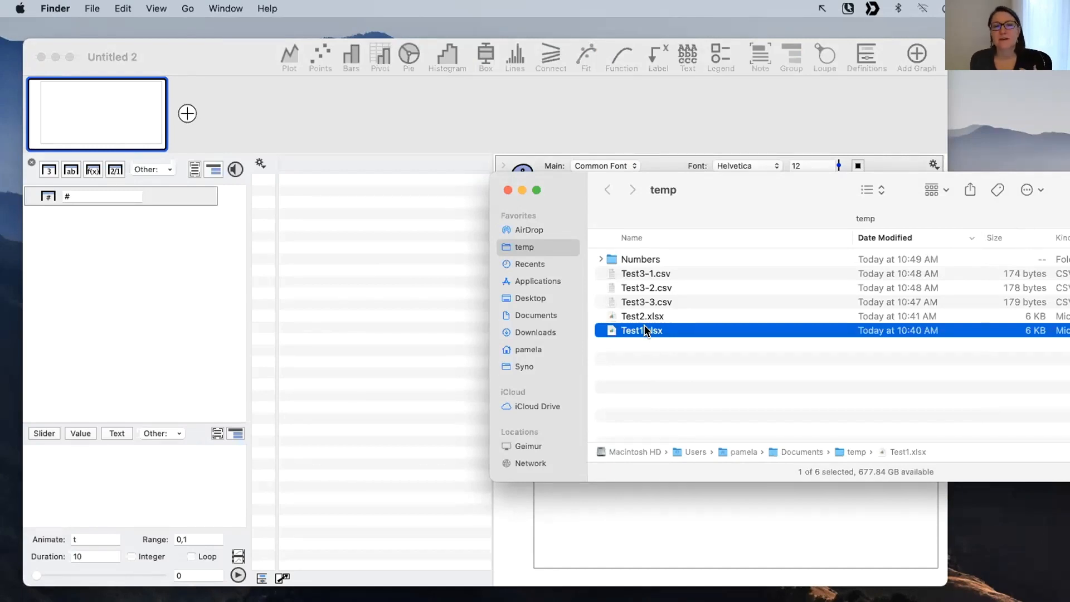
{"action": "left_click_drag", "start_coordinate": [645, 326], "coordinate": [132, 264]}
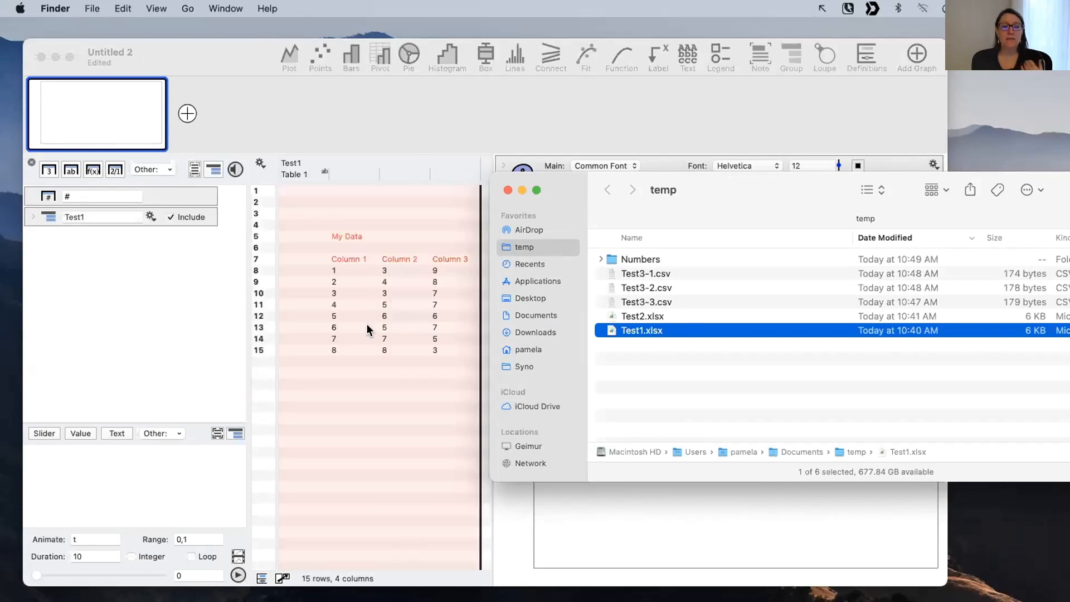
{"action": "left_click_drag", "start_coordinate": [571, 187], "coordinate": [689, 186]}
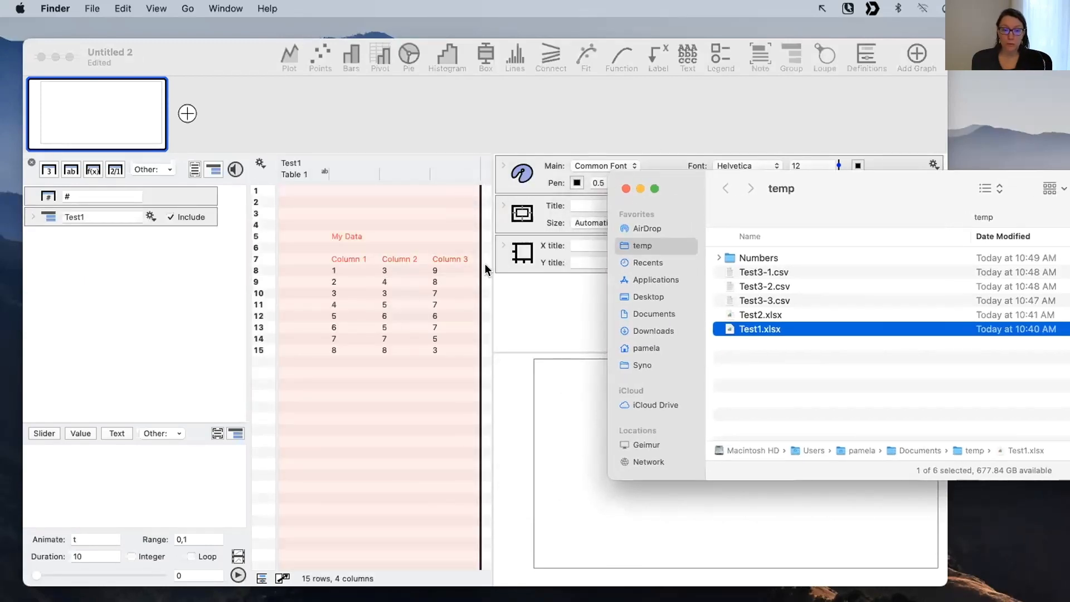
{"action": "left_click_drag", "start_coordinate": [485, 270], "coordinate": [557, 258]}
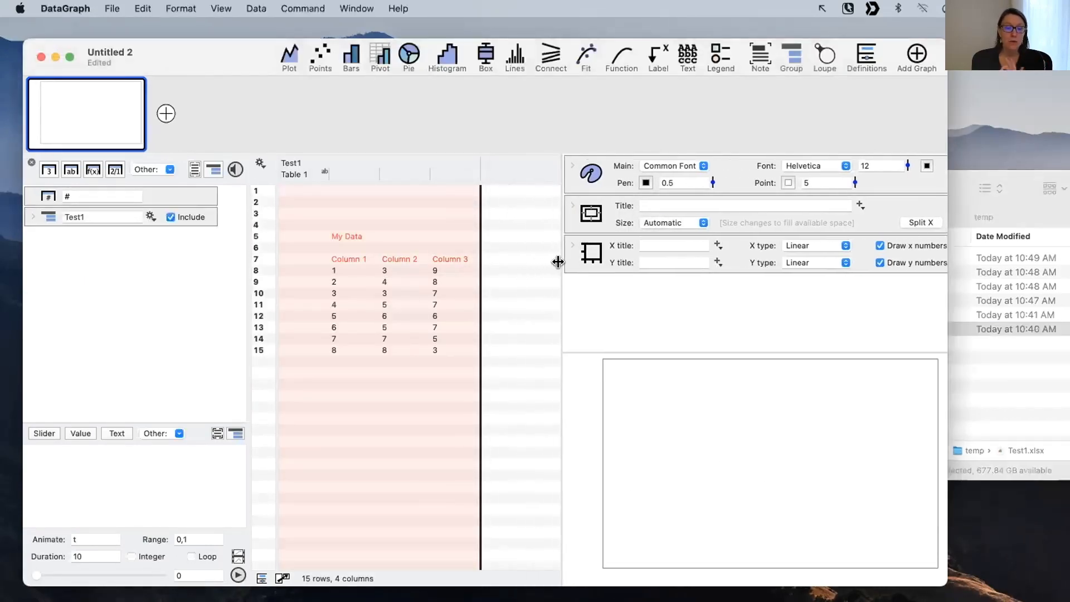
Use row 7 of the Test1 data as the column titles.
{"action": "left_click", "coordinate": [357, 257]}
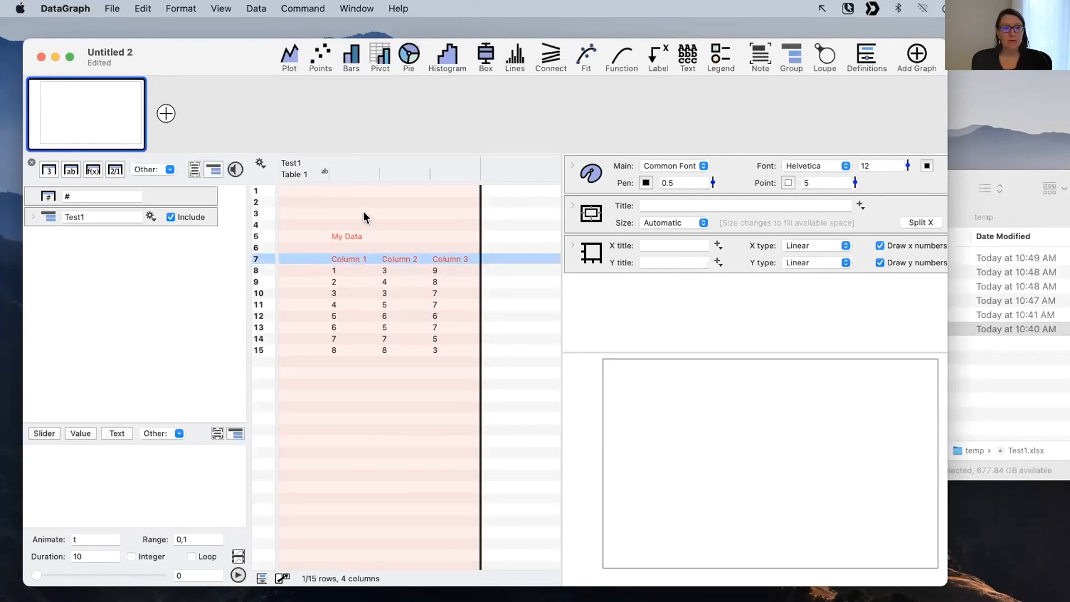
{"action": "left_click", "coordinate": [341, 174]}
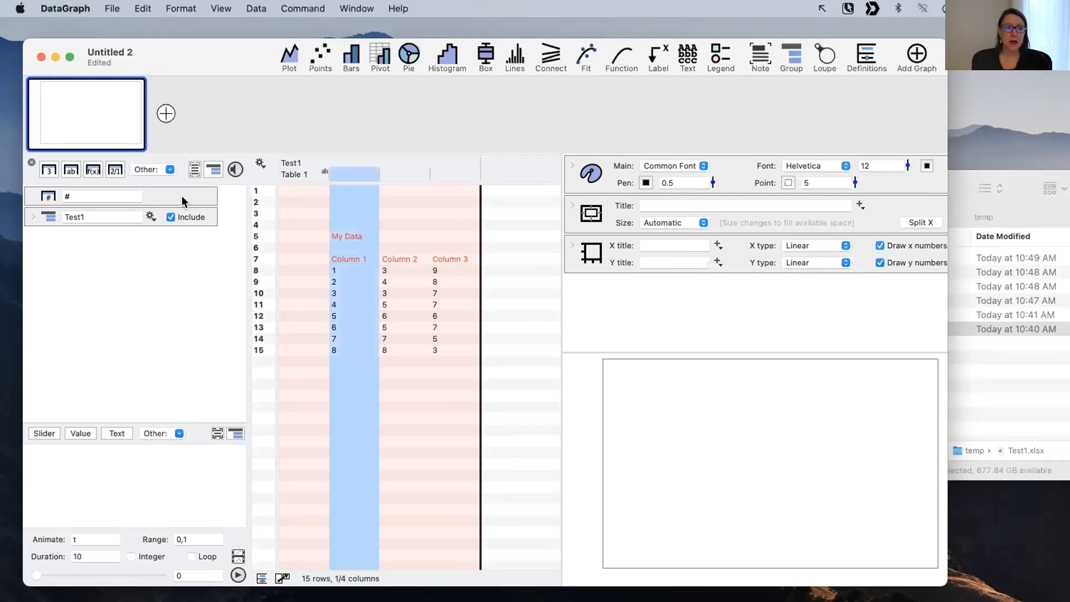
{"action": "left_click", "coordinate": [349, 170]}
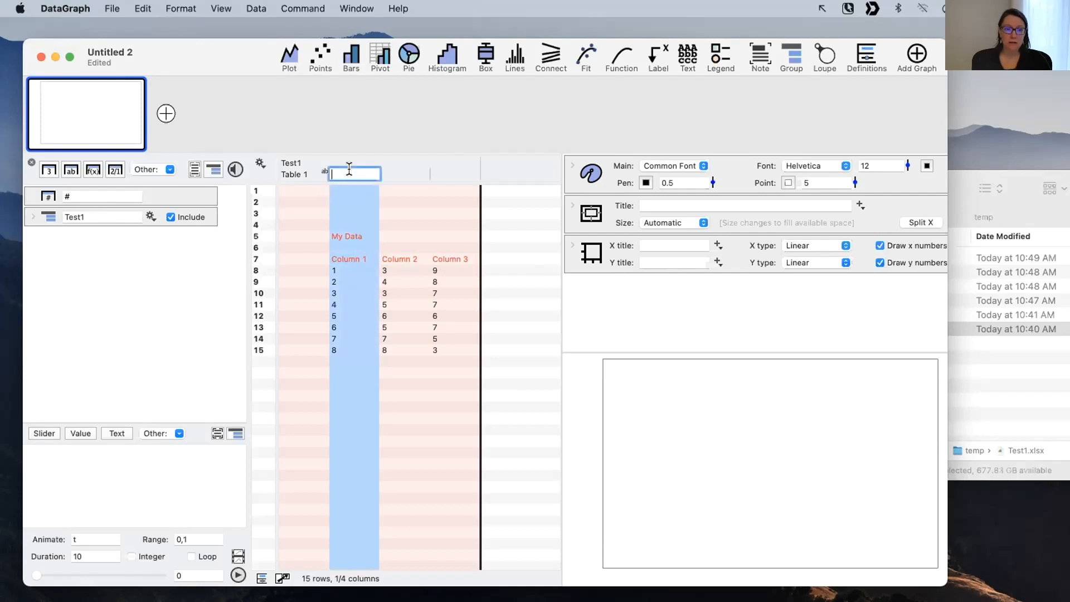
{"action": "left_click", "coordinate": [388, 175]}
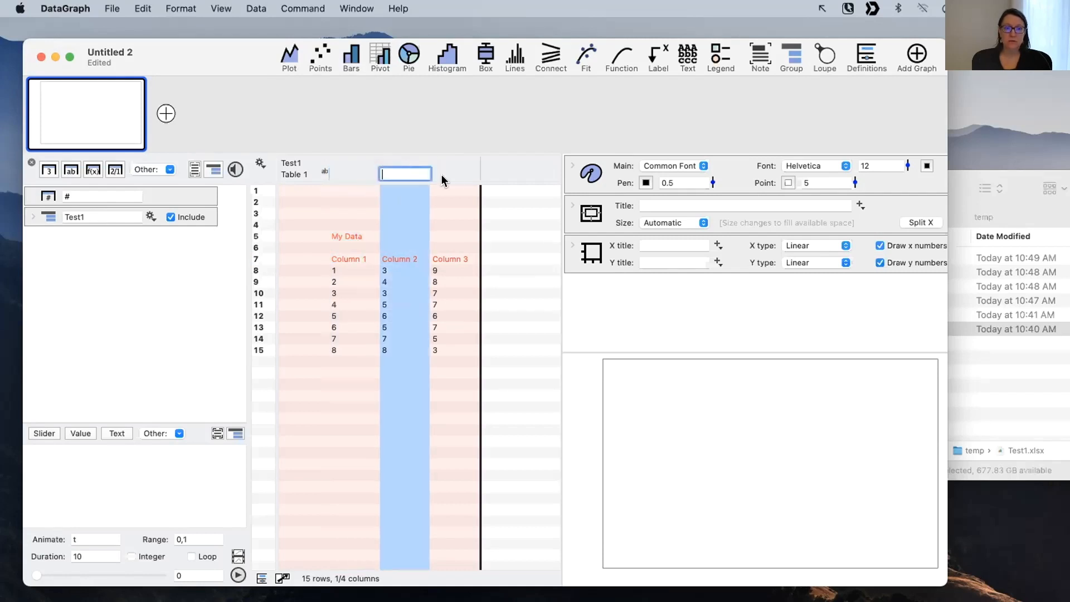
{"action": "left_click", "coordinate": [356, 261]}
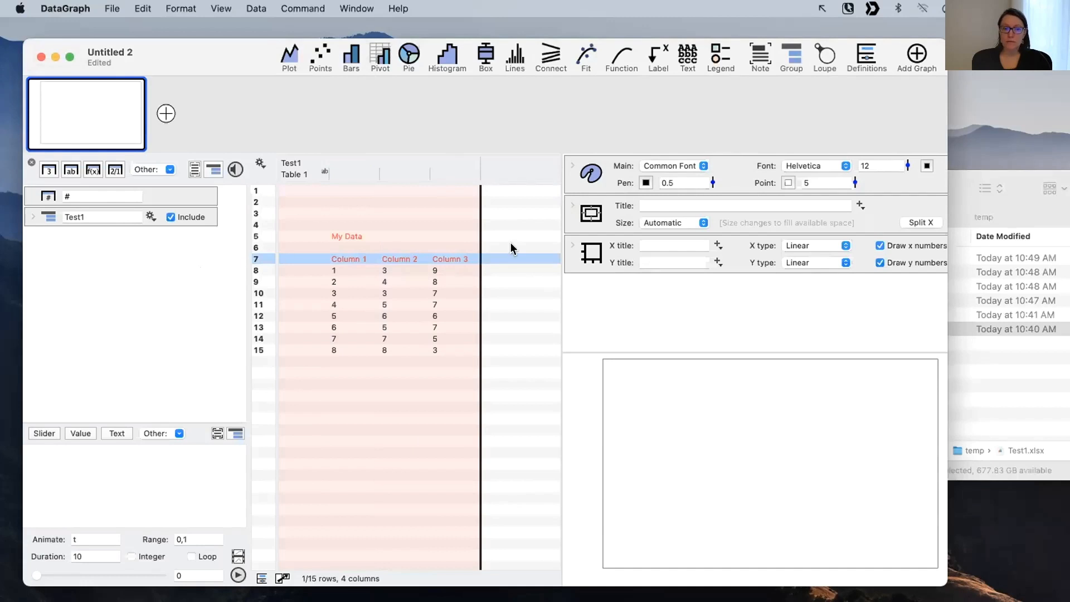
{"action": "right_click", "coordinate": [406, 258]}
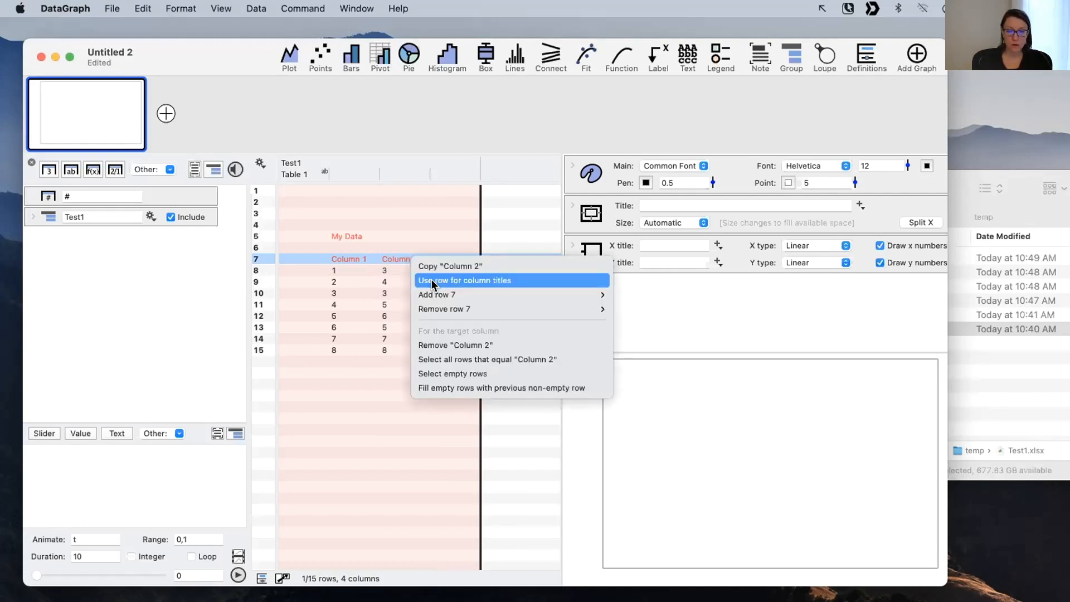
{"action": "left_click", "coordinate": [497, 279]}
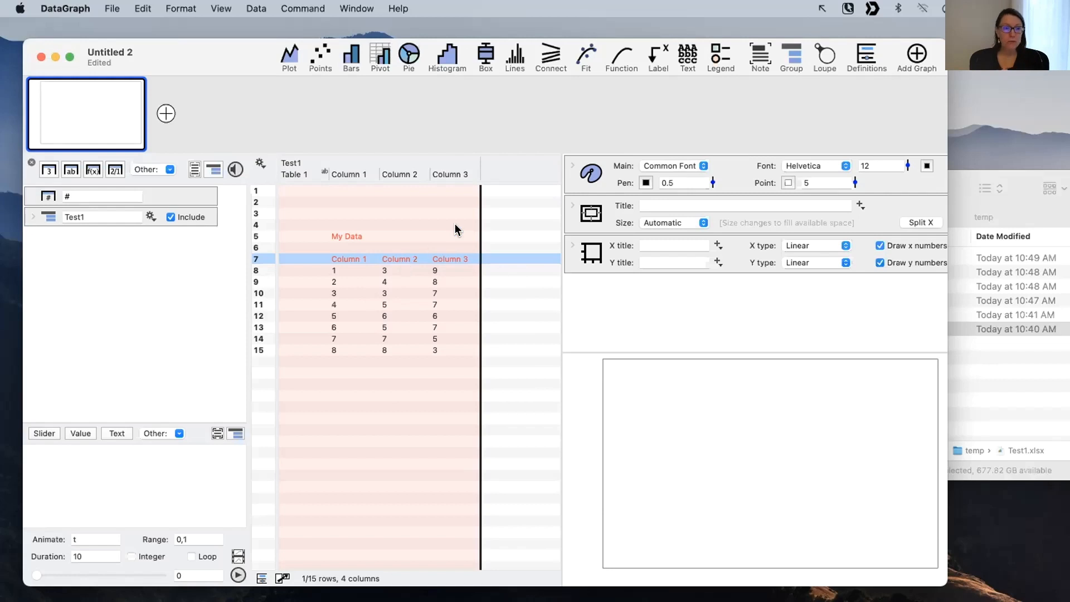
{"action": "left_click", "coordinate": [393, 237]}
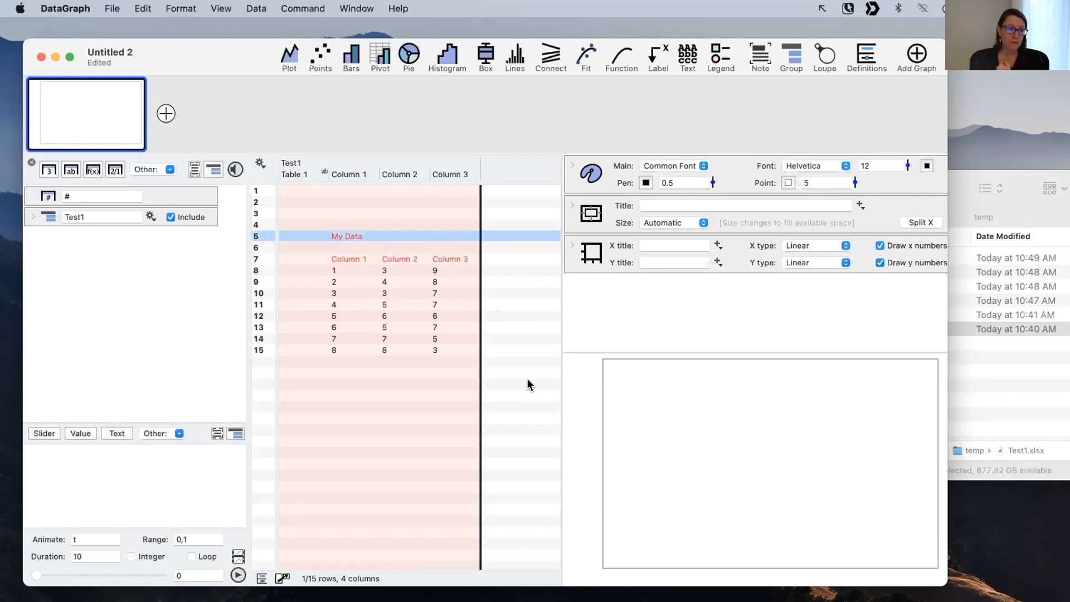
{"action": "left_click", "coordinate": [86, 264]}
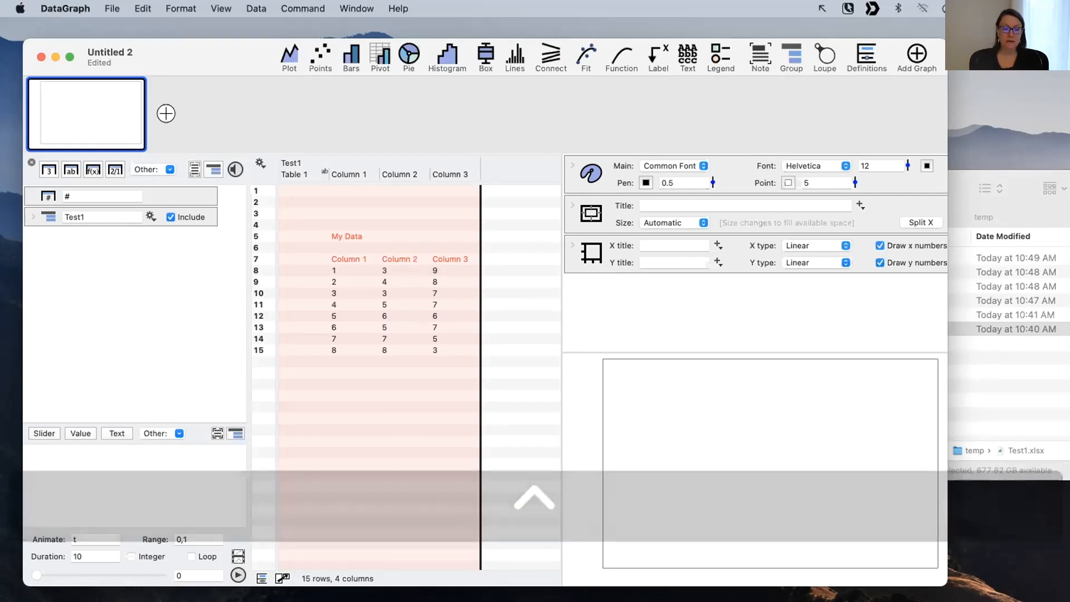
{"action": "left_click", "coordinate": [397, 255]}
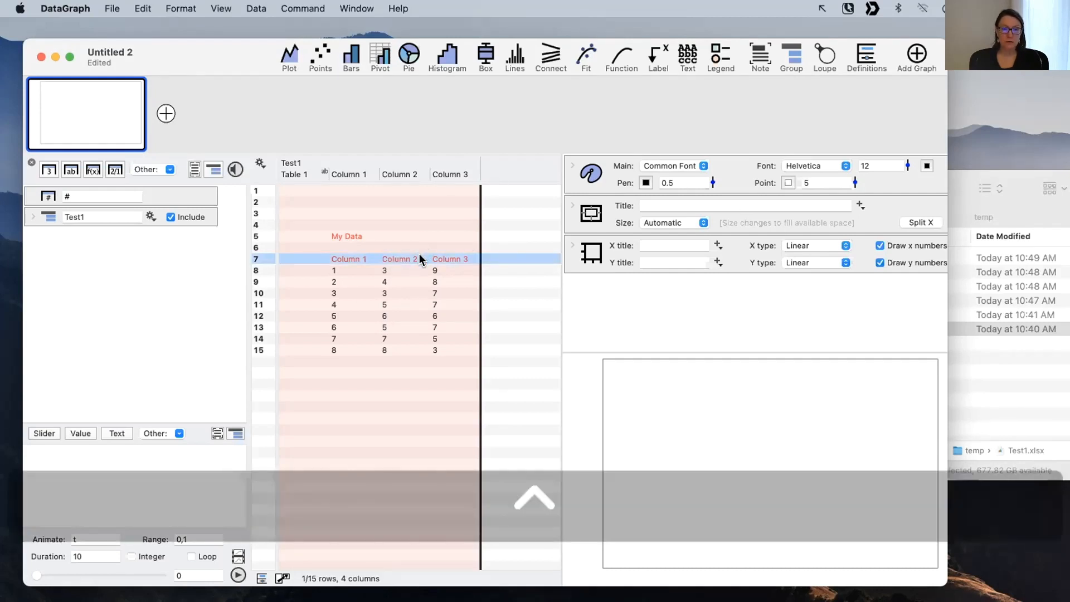
{"action": "right_click", "coordinate": [419, 258]}
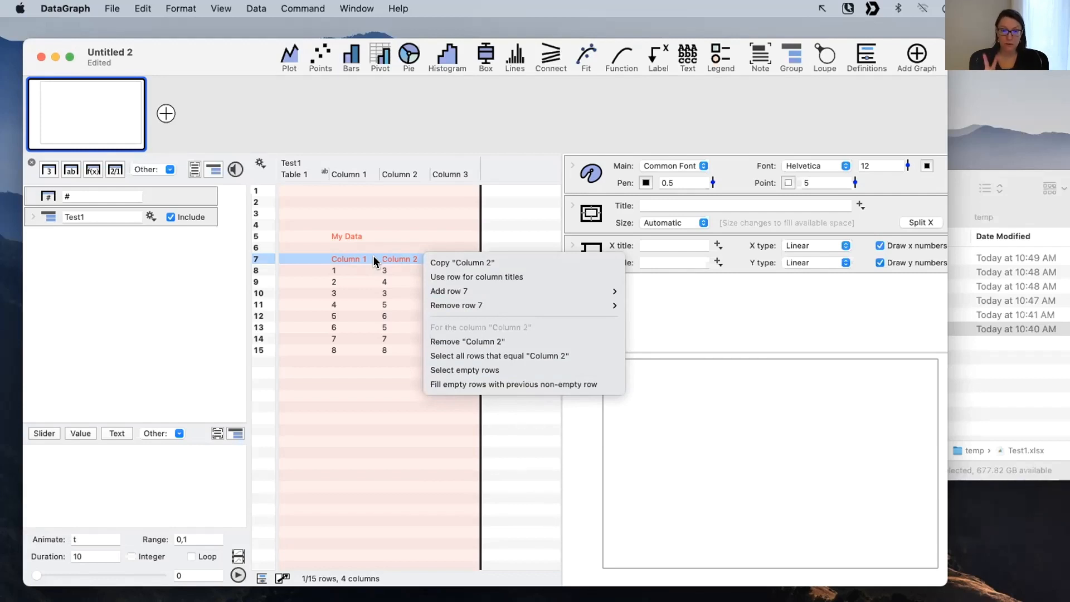
{"action": "left_click", "coordinate": [374, 257]}
{"action": "right_click", "coordinate": [419, 254]}
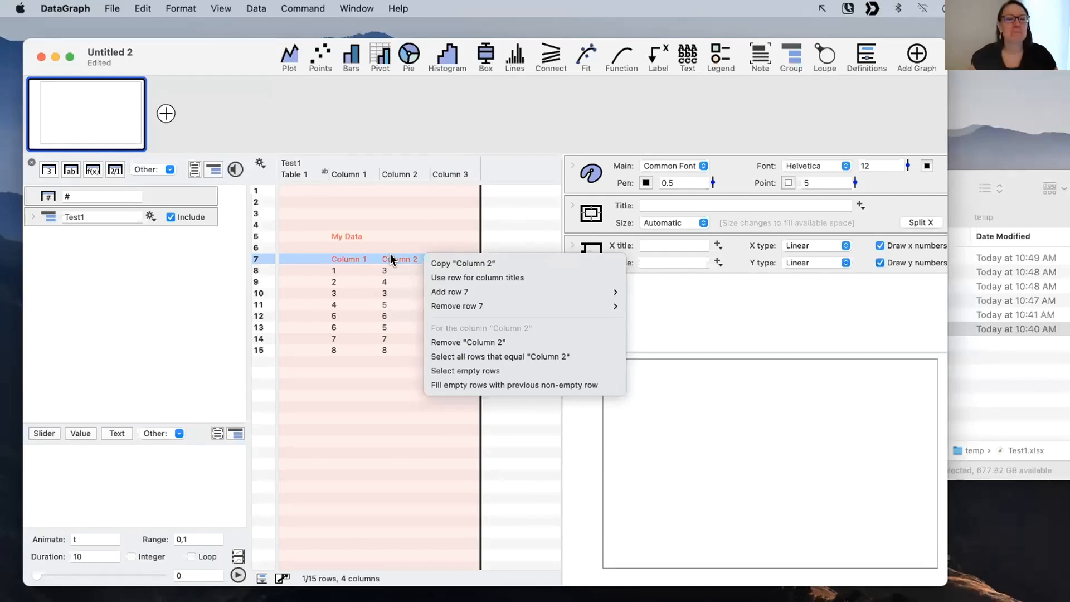
{"action": "left_click", "coordinate": [335, 247]}
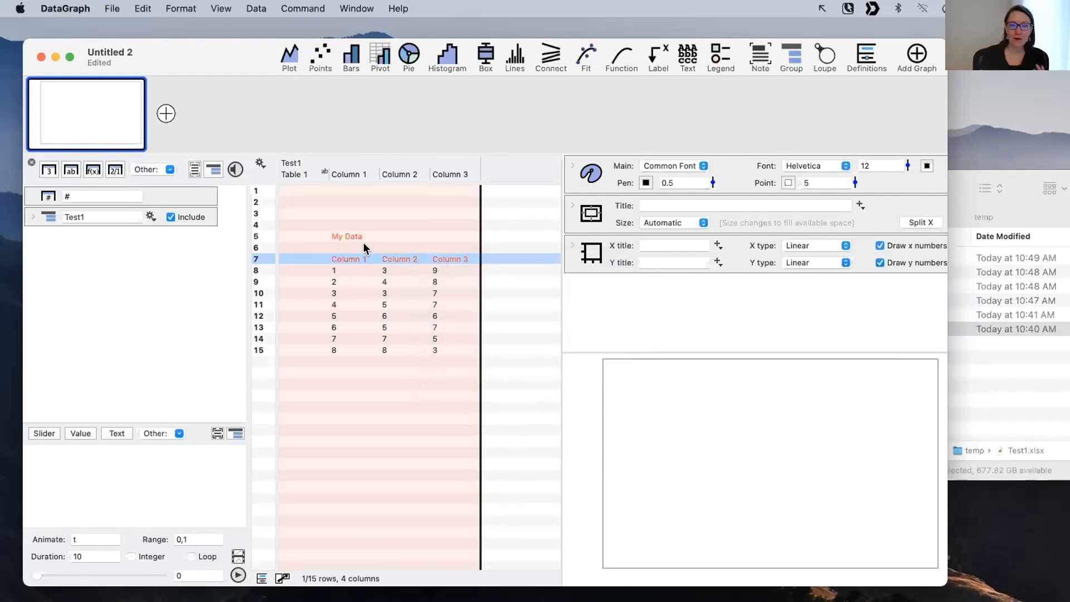
Delete rows 1 to 6 above the header row, and the leftover header row itself, from the Test1 data.
{"action": "left_click", "coordinate": [362, 248]}
{"action": "key", "text": "shift"}
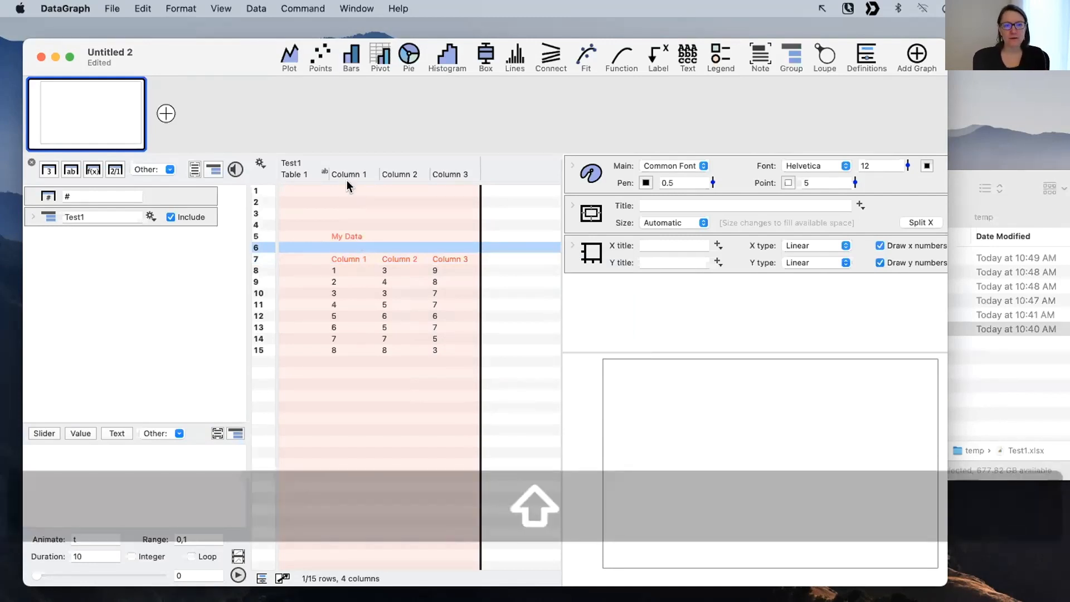
{"action": "left_click", "coordinate": [350, 191], "text": "shift"}
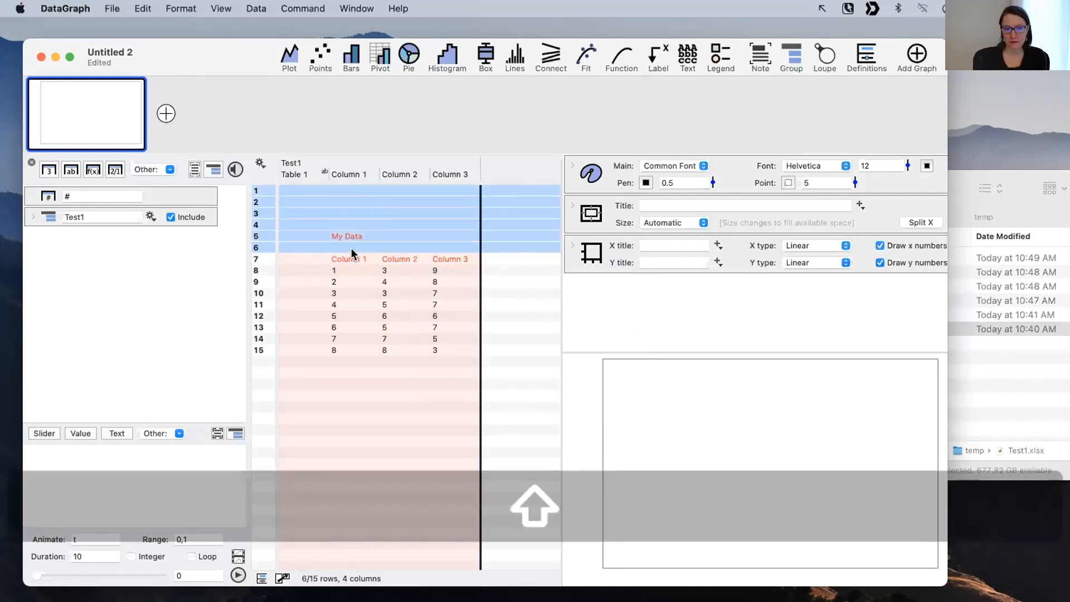
{"action": "key", "text": "BackSpace"}
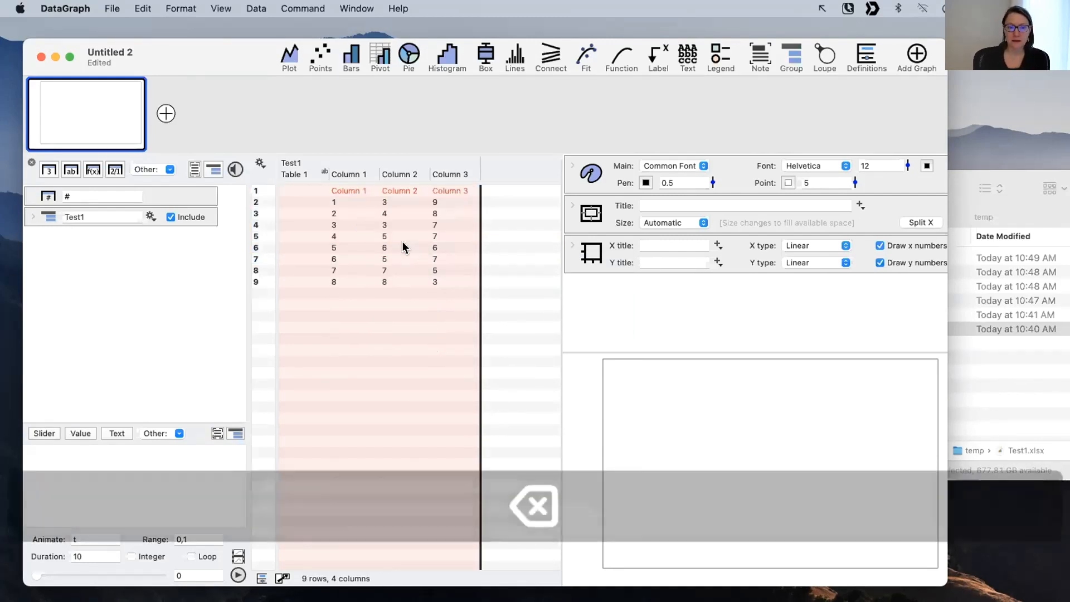
{"action": "left_click", "coordinate": [302, 172]}
{"action": "left_click", "coordinate": [362, 190]}
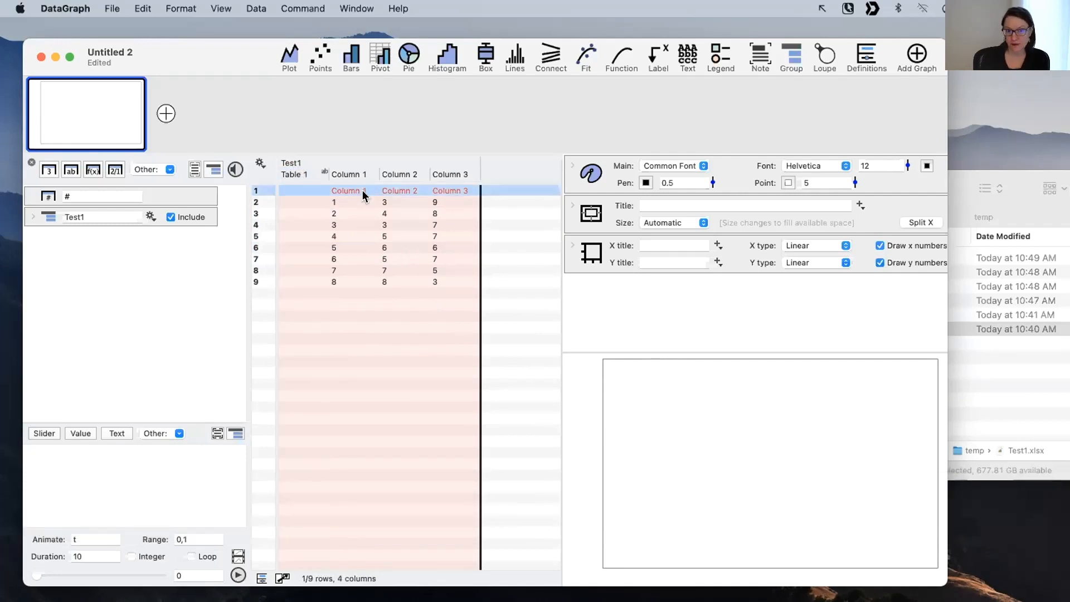
{"action": "key", "text": "BackSpace"}
Delete the empty Table 1 column from the Test1 data.
{"action": "left_click", "coordinate": [303, 176]}
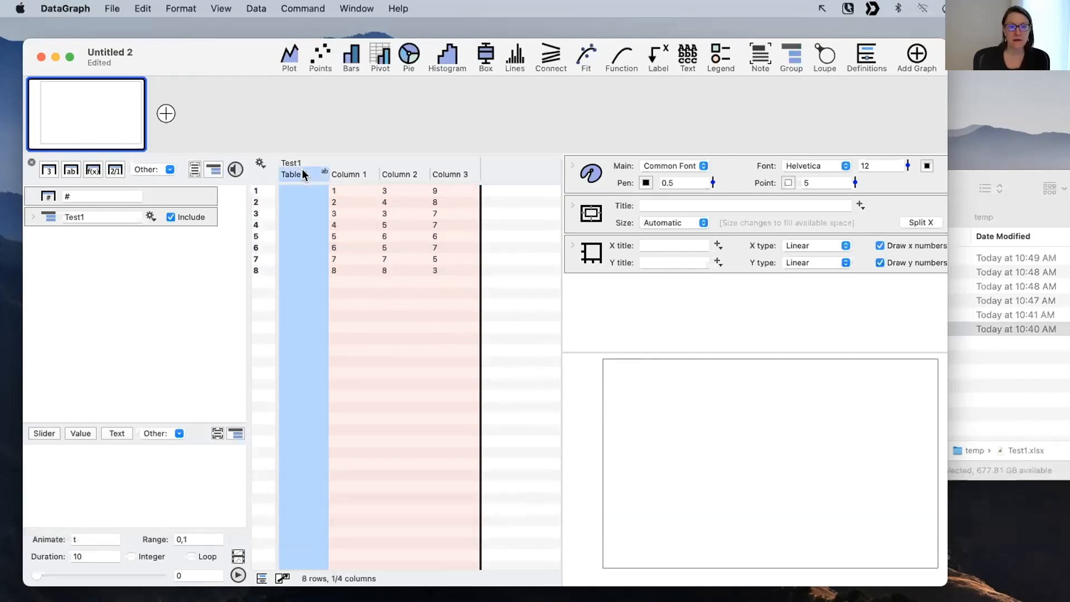
{"action": "key", "text": "BackSpace"}
{"action": "left_click", "coordinate": [359, 418]}
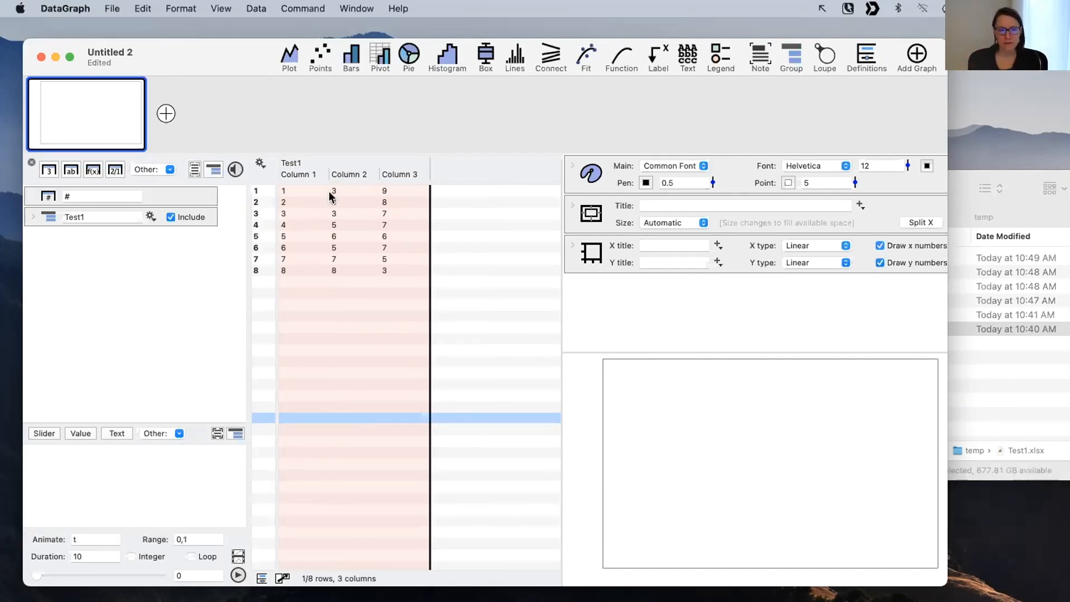
Exclude the Test1 group from the data table.
{"action": "left_click", "coordinate": [998, 379]}
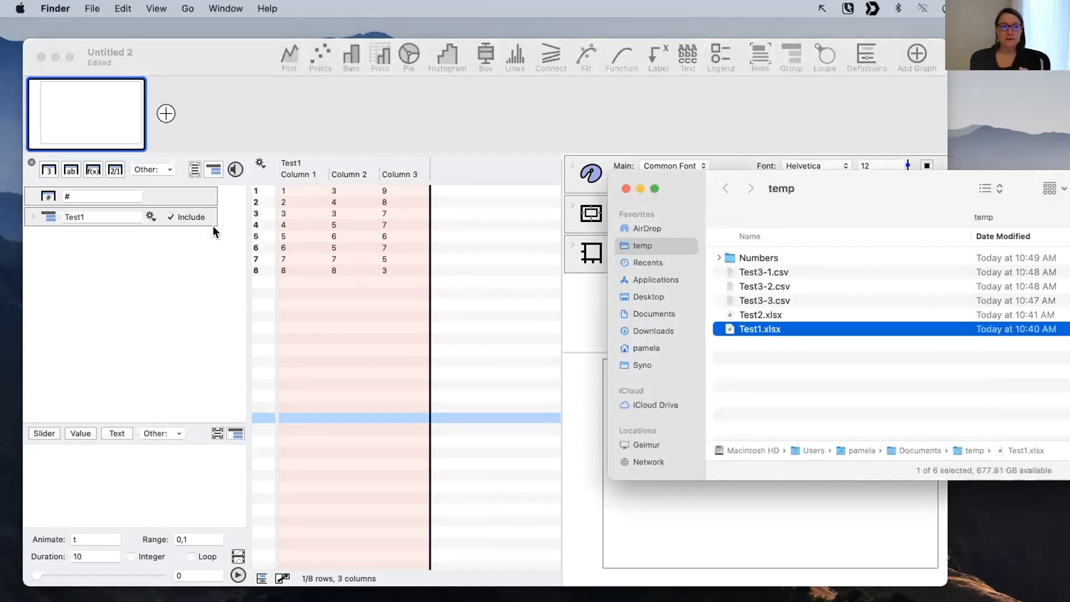
{"action": "key", "text": "ctrl+a"}
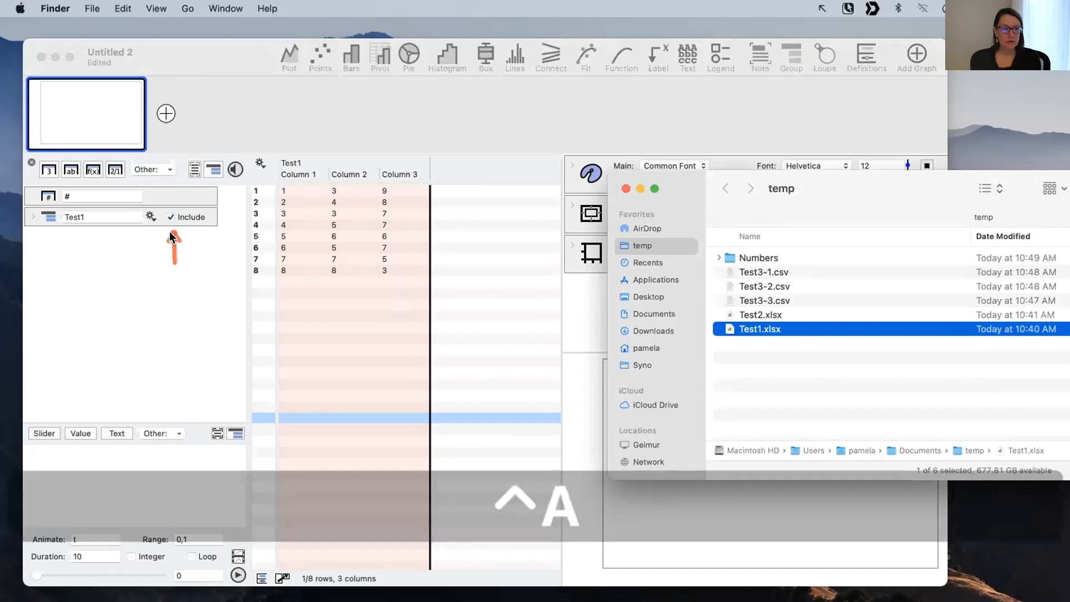
{"action": "left_click", "coordinate": [169, 216]}
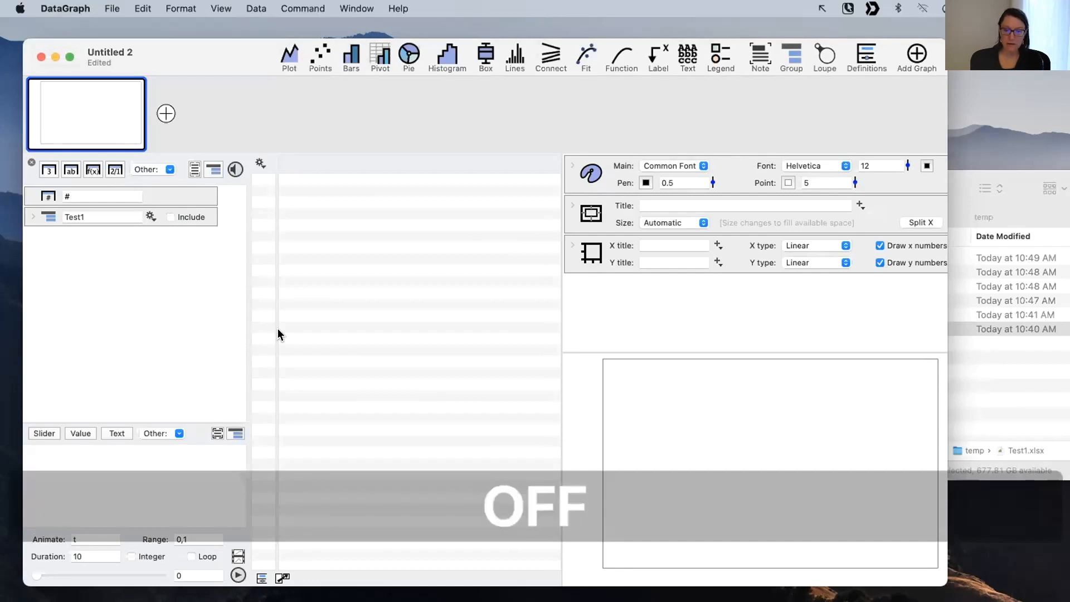
Import Test2.xlsx from the temp folder into the document's data list.
{"action": "left_click", "coordinate": [973, 374]}
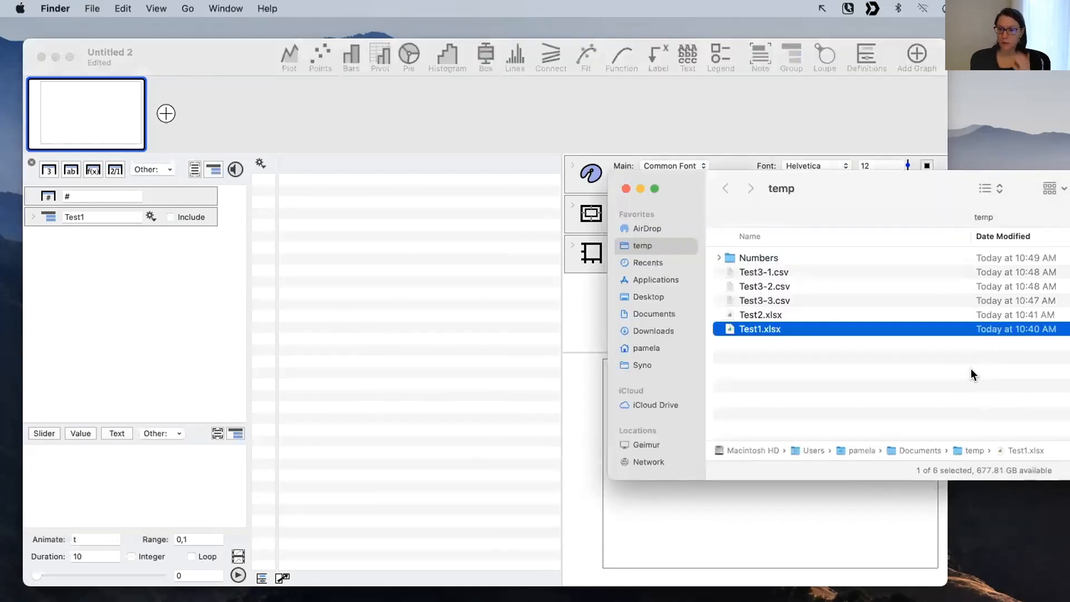
{"action": "left_click", "coordinate": [759, 314]}
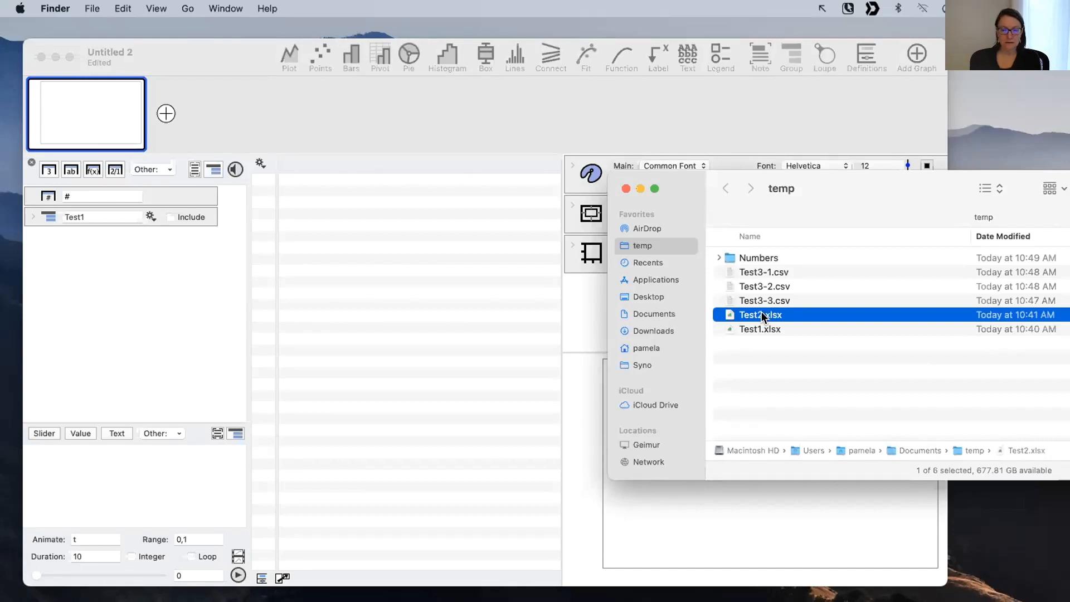
{"action": "left_click_drag", "start_coordinate": [749, 313], "coordinate": [120, 282]}
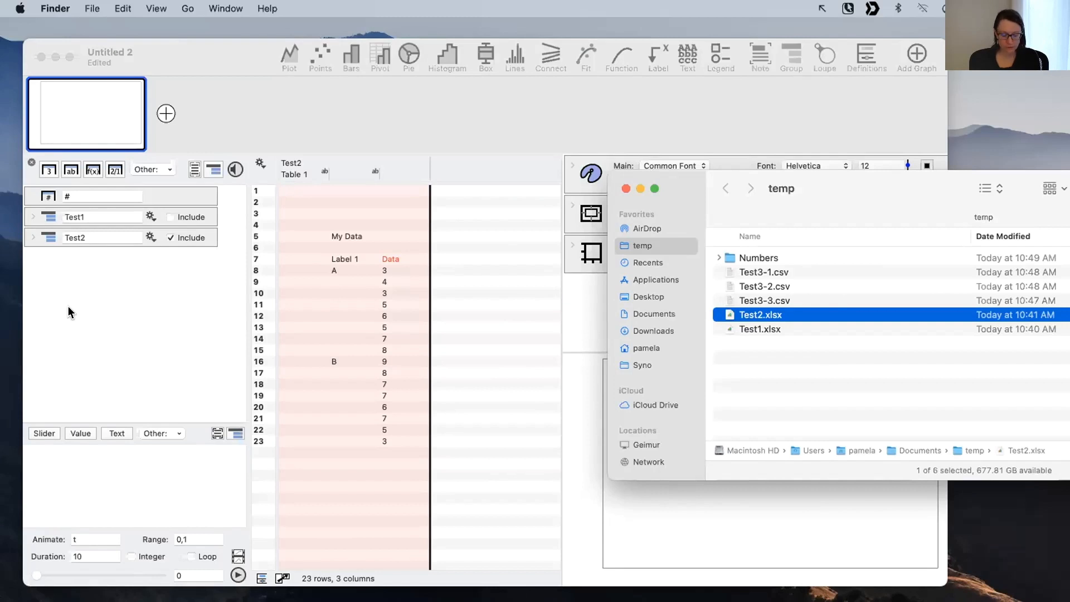
Expand the Test2 group in the data list to list its individual columns.
{"action": "mouse_move", "coordinate": [61, 316]}
{"action": "left_mouse_down"}
{"action": "mouse_move", "coordinate": [33, 248]}
{"action": "mouse_move", "coordinate": [38, 208]}
{"action": "mouse_move", "coordinate": [38, 253]}
{"action": "left_mouse_up"}
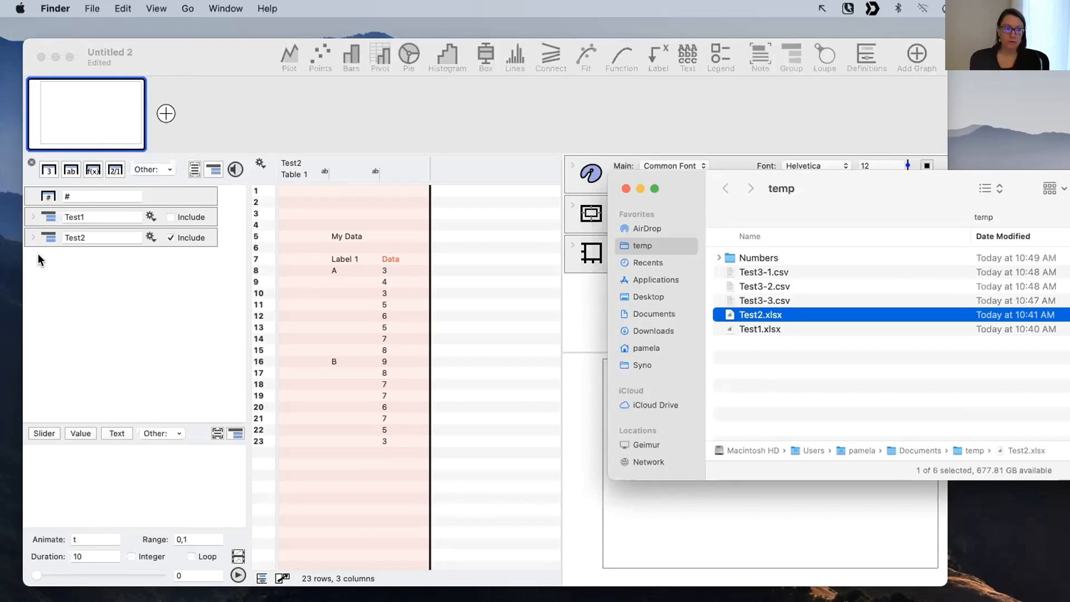
{"action": "left_click", "coordinate": [34, 237]}
{"action": "left_click", "coordinate": [33, 237]}
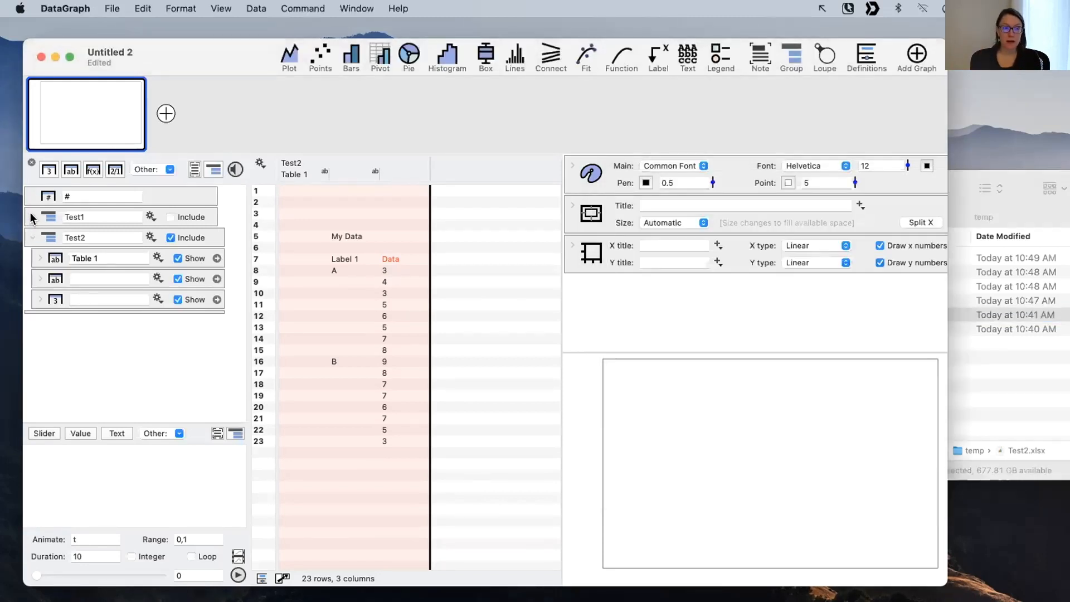
Check the columns in the Test1 group, and leave both the Test1 and Test2 groups collapsed in the data list.
{"action": "left_click", "coordinate": [32, 217]}
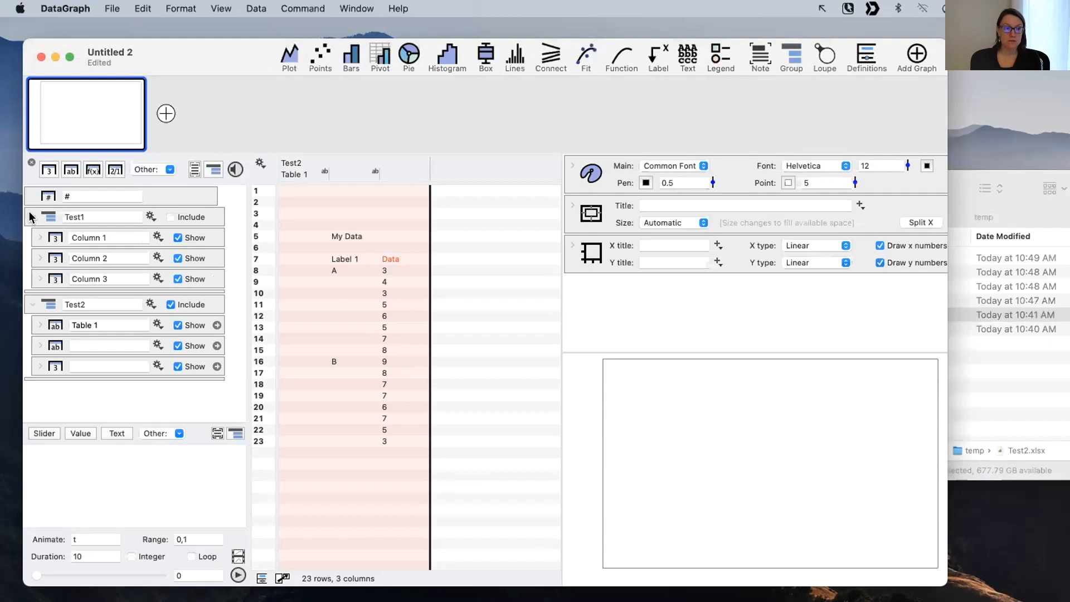
{"action": "left_click", "coordinate": [31, 216]}
{"action": "left_click", "coordinate": [32, 237]}
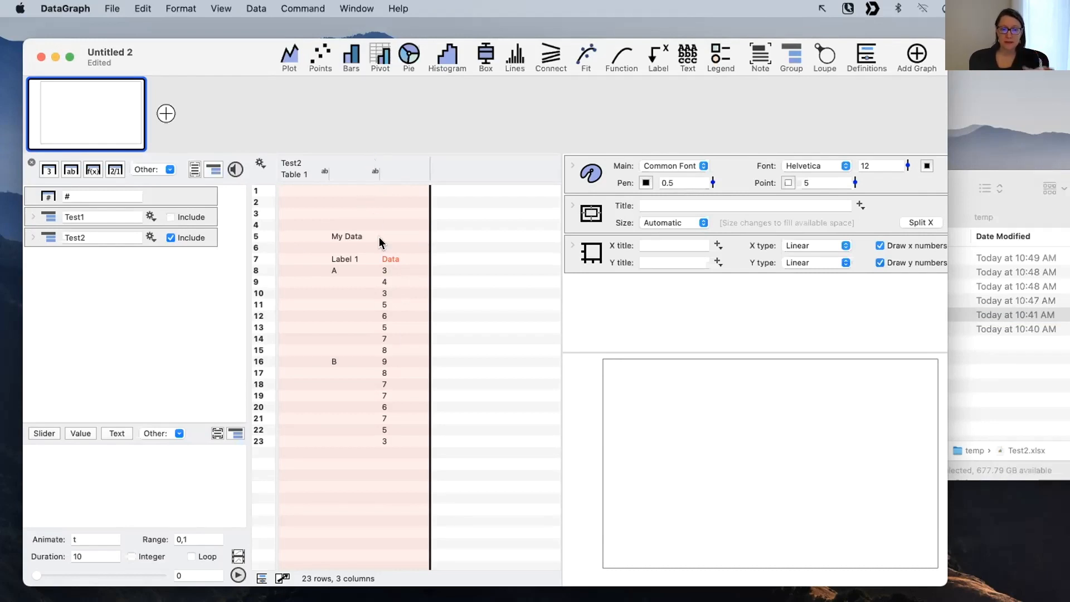
Preview the source file Test2.xlsx in Finder and examine its header row and the A and B data blocks.
{"action": "left_click", "coordinate": [361, 258]}
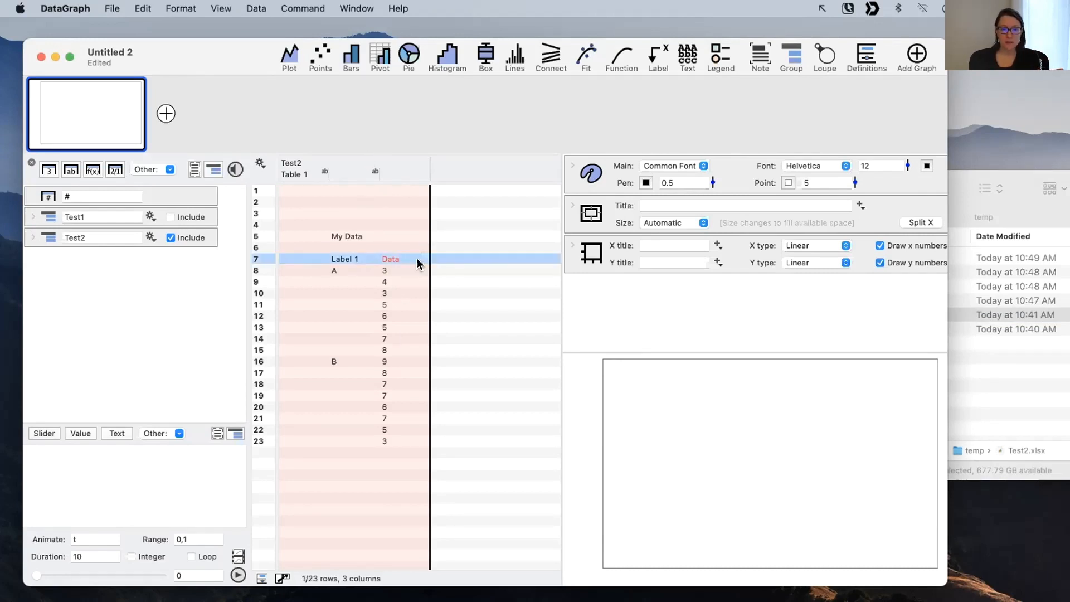
{"action": "left_click", "coordinate": [1001, 322]}
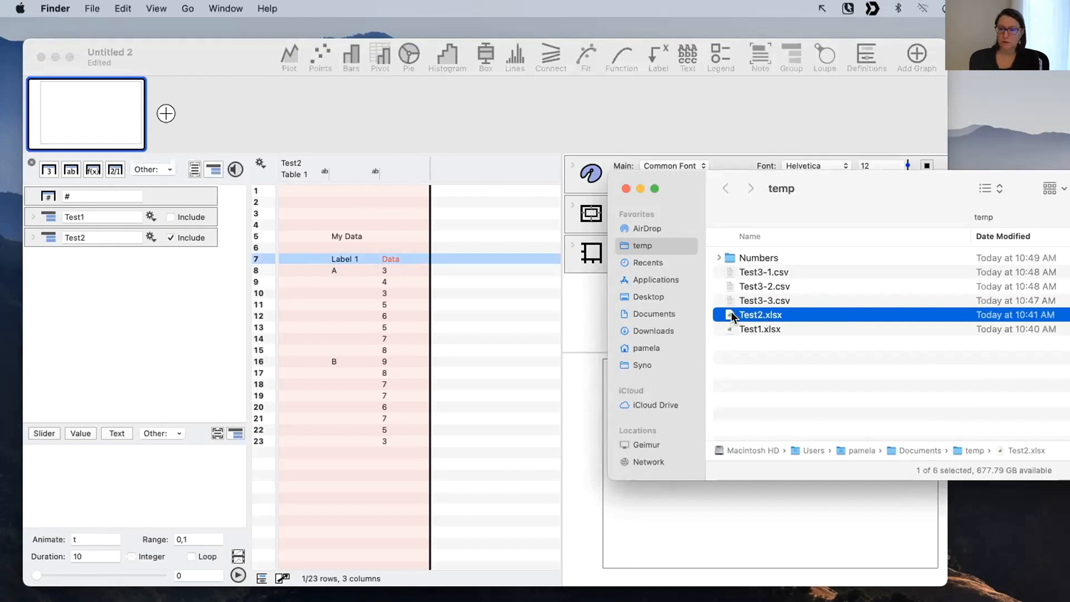
{"action": "key", "text": "space"}
{"action": "left_click_drag", "start_coordinate": [544, 129], "coordinate": [699, 109]}
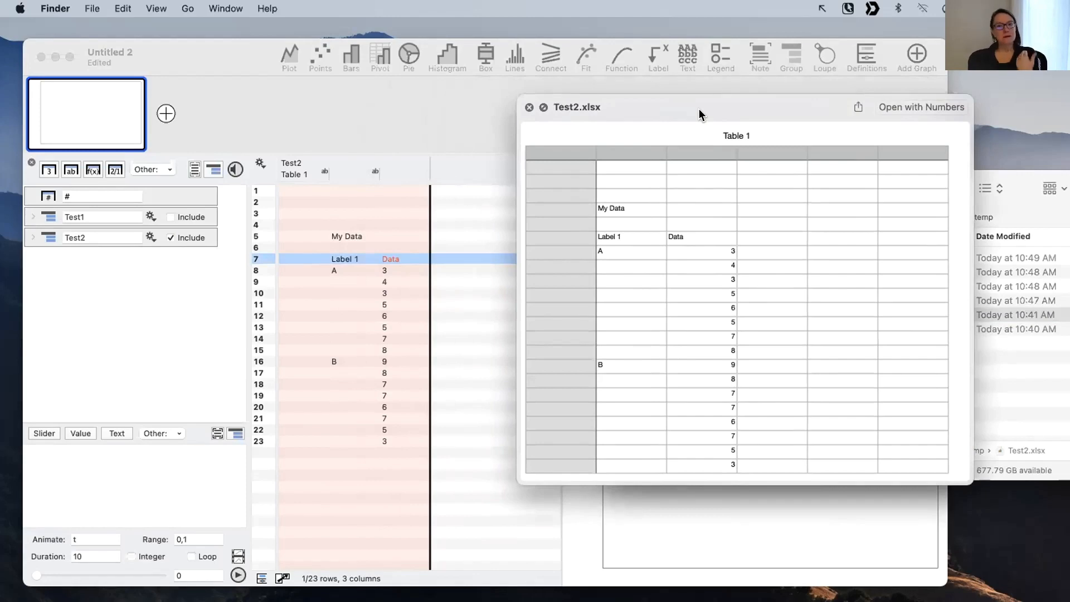
{"action": "double_click", "coordinate": [699, 109]}
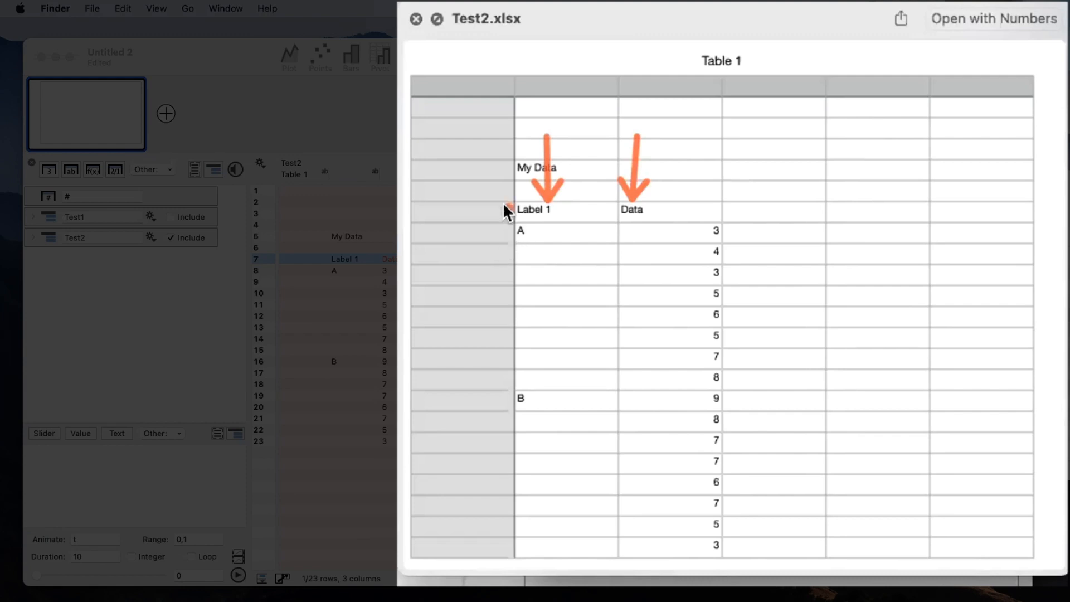
{"action": "mouse_move", "coordinate": [507, 212]}
{"action": "left_mouse_down"}
{"action": "mouse_move", "coordinate": [634, 293]}
{"action": "mouse_move", "coordinate": [723, 386]}
{"action": "left_mouse_up"}
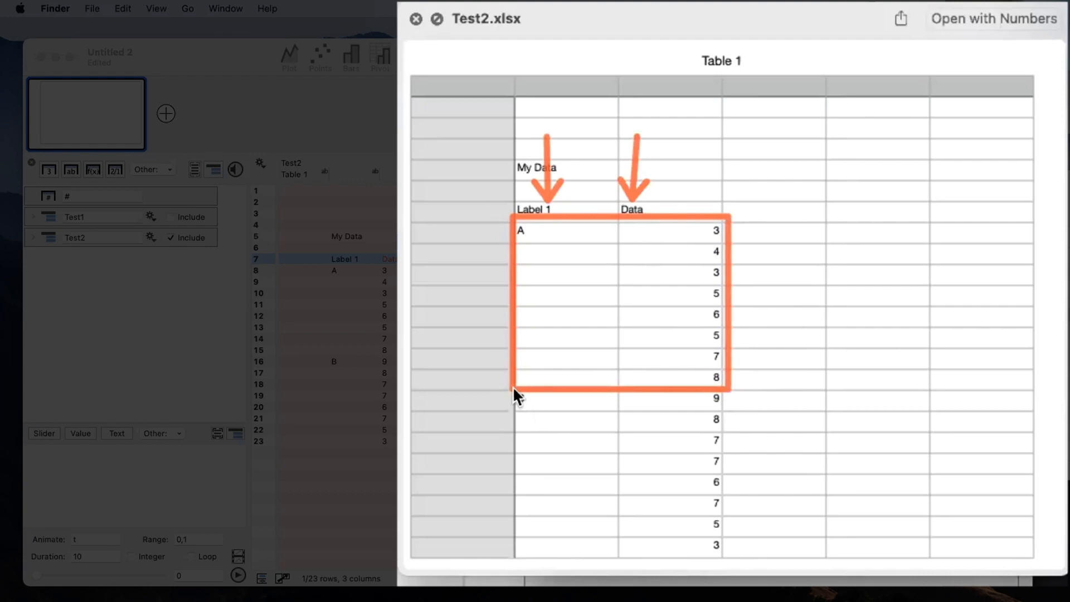
{"action": "left_click_drag", "start_coordinate": [510, 385], "coordinate": [719, 553]}
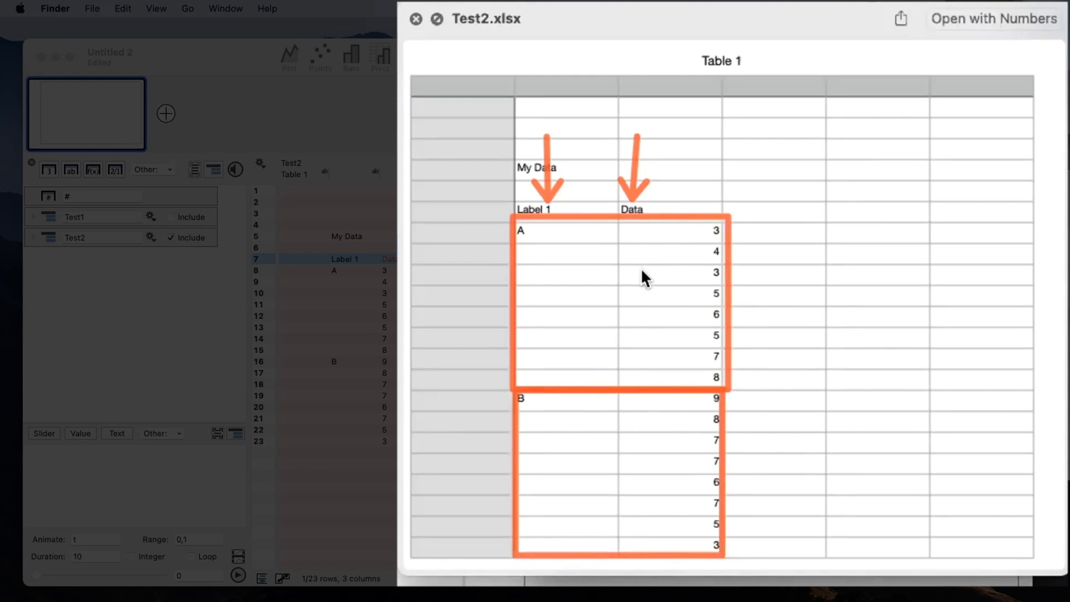
{"action": "key", "text": "Escape"}
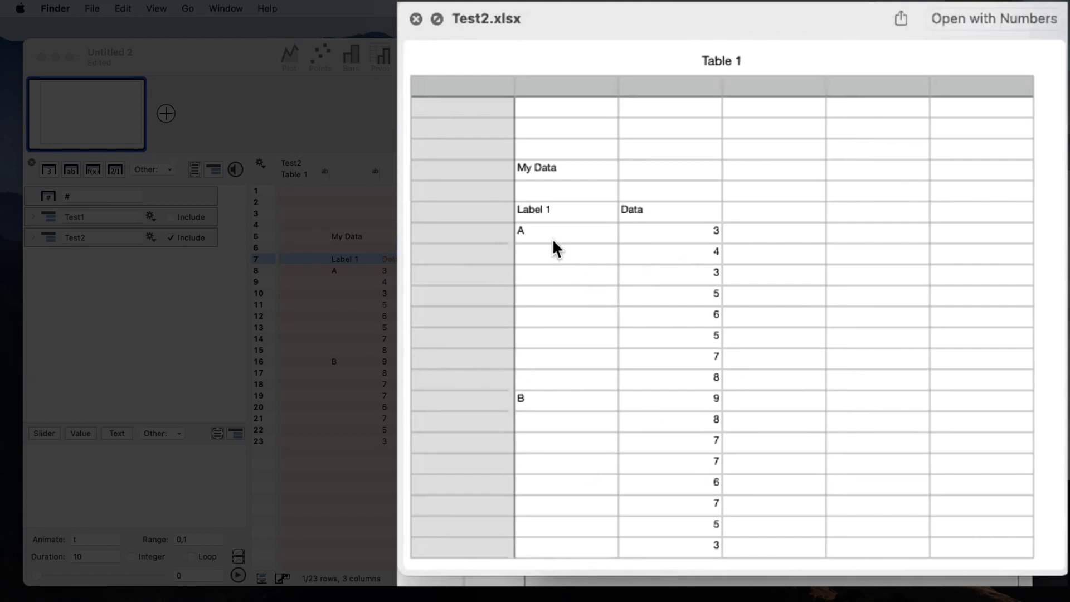
{"action": "left_click_drag", "start_coordinate": [551, 243], "coordinate": [558, 541]}
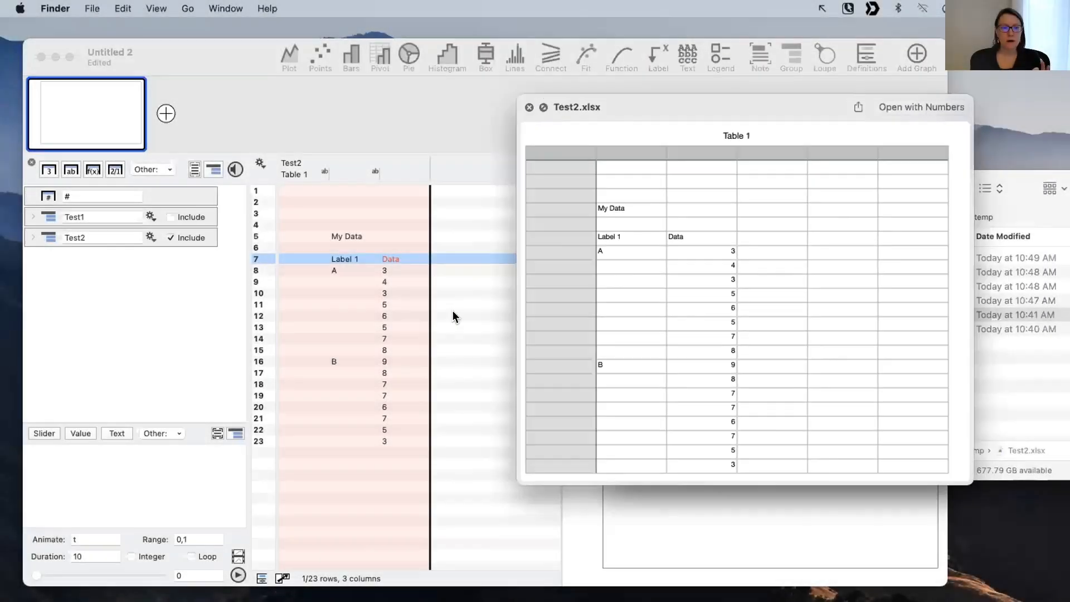
Return to DataGraph and use row 7 of the Test2 data for the column titles.
{"action": "left_click", "coordinate": [452, 310]}
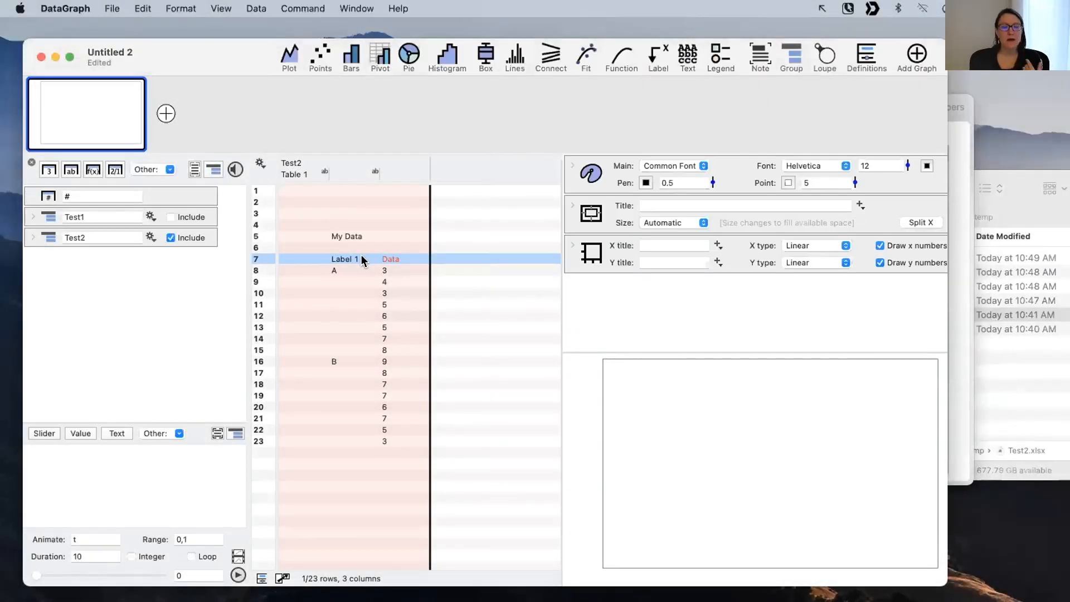
{"action": "right_click", "coordinate": [381, 257]}
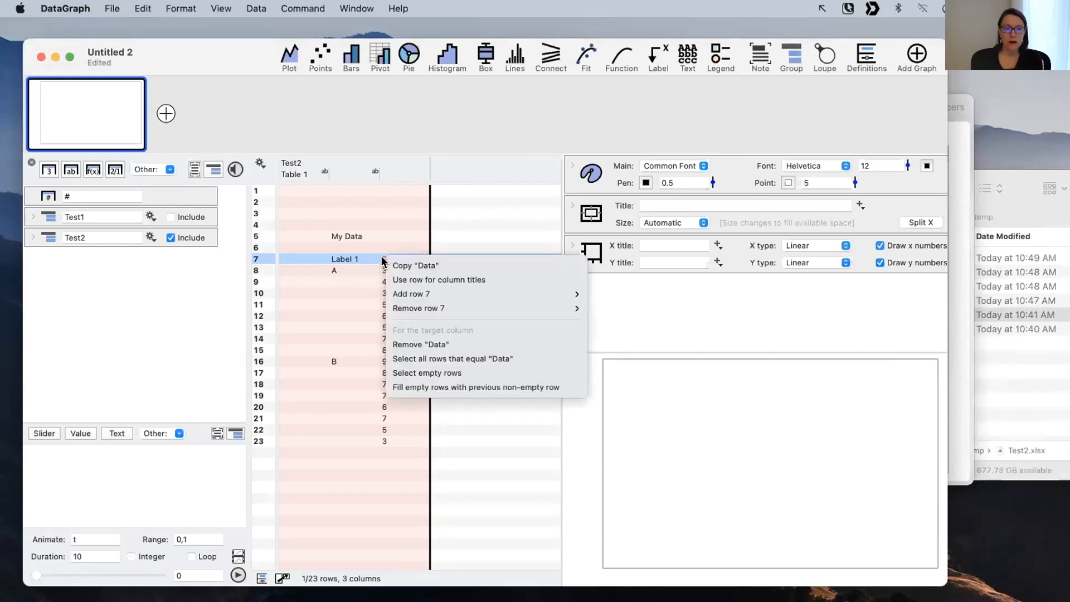
{"action": "left_click", "coordinate": [409, 281]}
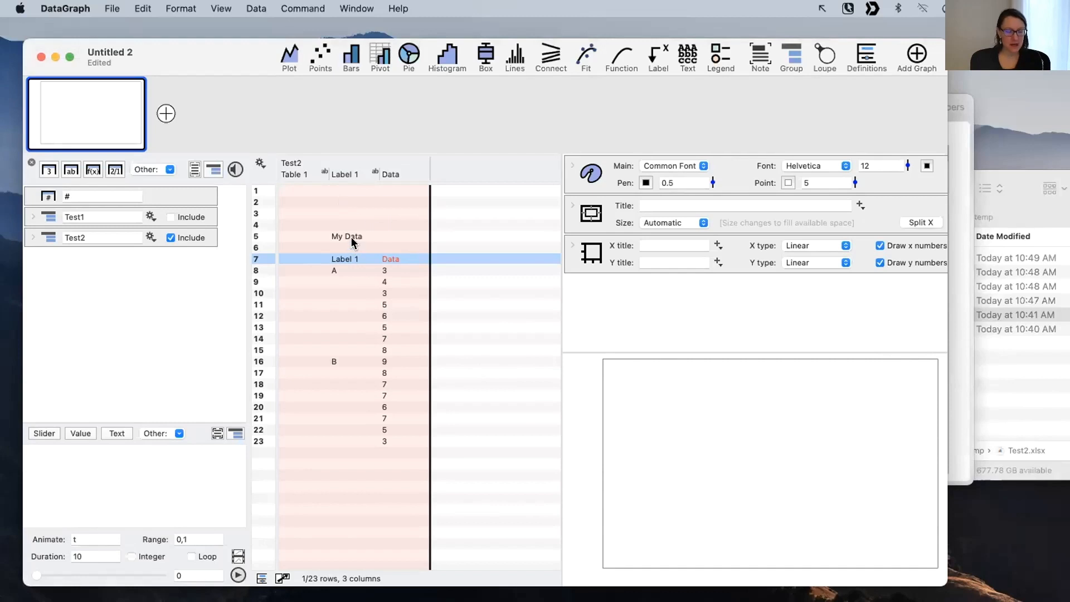
Delete rows 1 to 7 from the columns of the Test2 group only.
{"action": "left_click", "coordinate": [347, 188], "text": "shift"}
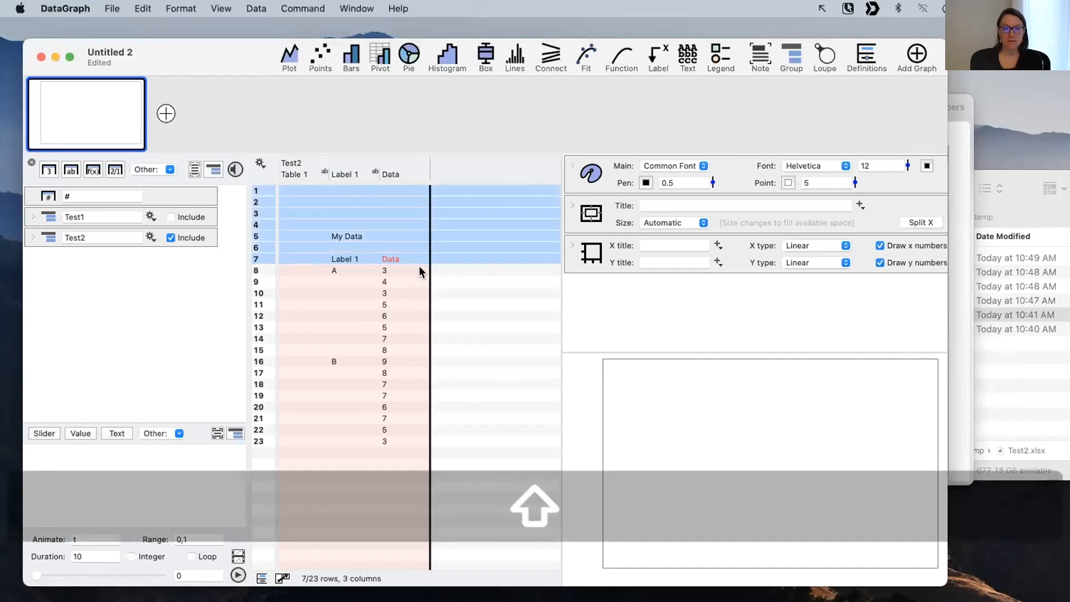
{"action": "key", "text": "BackSpace"}
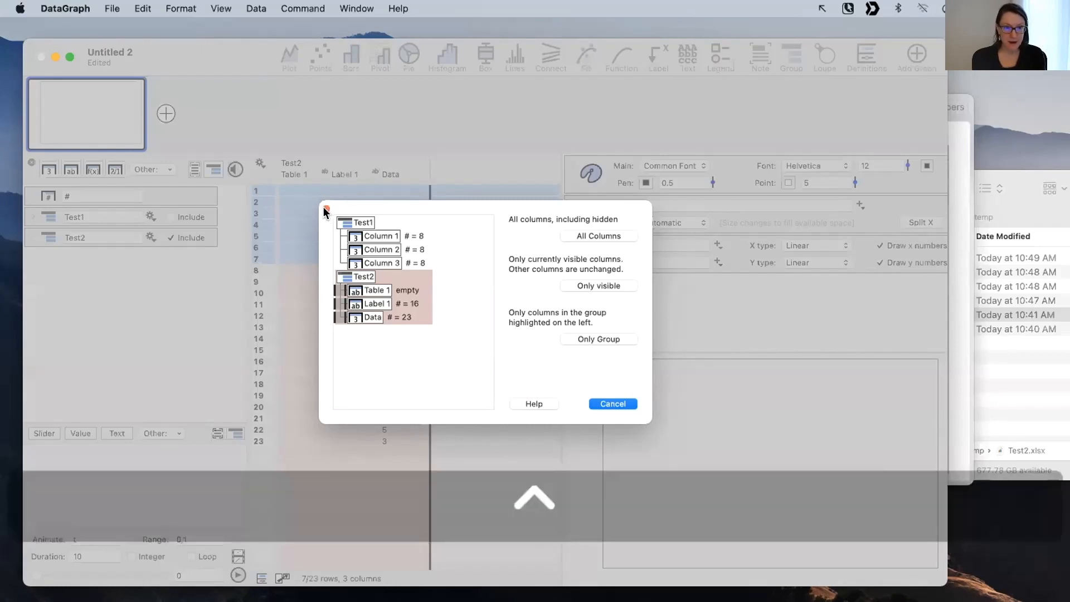
{"action": "key", "text": "ctrl+a"}
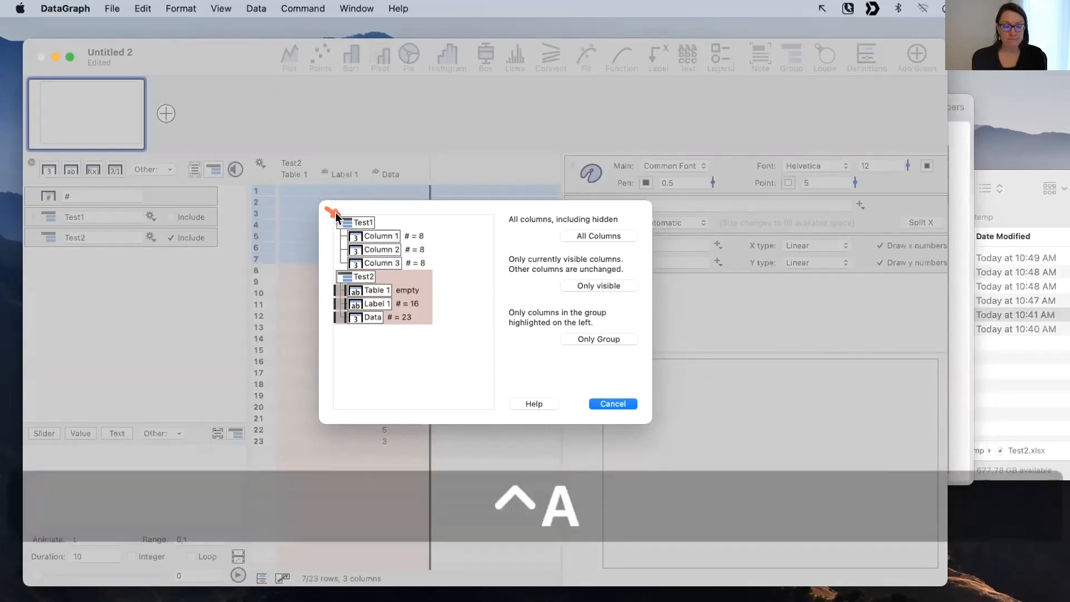
{"action": "left_click_drag", "start_coordinate": [326, 208], "coordinate": [334, 286]}
{"action": "mouse_move", "coordinate": [326, 207]}
{"action": "left_mouse_down"}
{"action": "mouse_move", "coordinate": [341, 218]}
{"action": "mouse_move", "coordinate": [55, 212]}
{"action": "mouse_move", "coordinate": [52, 240]}
{"action": "mouse_move", "coordinate": [222, 236]}
{"action": "left_mouse_up"}
{"action": "mouse_move", "coordinate": [327, 209]}
{"action": "left_mouse_down"}
{"action": "mouse_move", "coordinate": [337, 313]}
{"action": "mouse_move", "coordinate": [423, 323]}
{"action": "mouse_move", "coordinate": [423, 263]}
{"action": "mouse_move", "coordinate": [334, 266]}
{"action": "mouse_move", "coordinate": [427, 246]}
{"action": "mouse_move", "coordinate": [466, 253]}
{"action": "mouse_move", "coordinate": [498, 210]}
{"action": "mouse_move", "coordinate": [497, 235]}
{"action": "mouse_move", "coordinate": [506, 233]}
{"action": "mouse_move", "coordinate": [496, 253]}
{"action": "mouse_move", "coordinate": [543, 253]}
{"action": "mouse_move", "coordinate": [509, 266]}
{"action": "mouse_move", "coordinate": [584, 255]}
{"action": "mouse_move", "coordinate": [560, 262]}
{"action": "mouse_move", "coordinate": [506, 326]}
{"action": "mouse_move", "coordinate": [505, 303]}
{"action": "mouse_move", "coordinate": [556, 315]}
{"action": "mouse_move", "coordinate": [362, 272]}
{"action": "mouse_move", "coordinate": [408, 325]}
{"action": "mouse_move", "coordinate": [402, 294]}
{"action": "mouse_move", "coordinate": [385, 296]}
{"action": "left_mouse_up"}
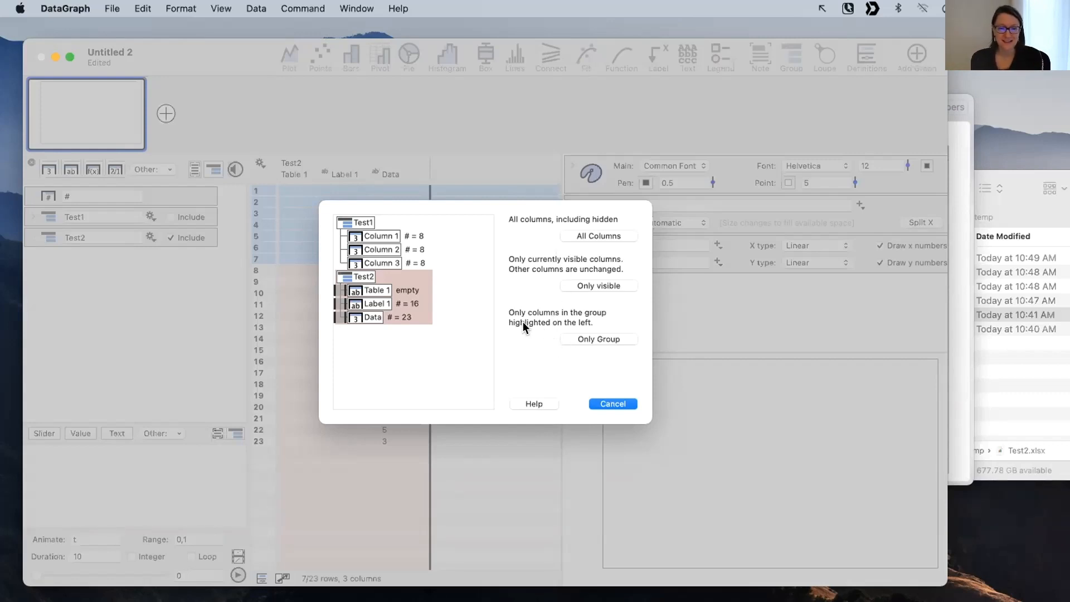
{"action": "left_click", "coordinate": [594, 338]}
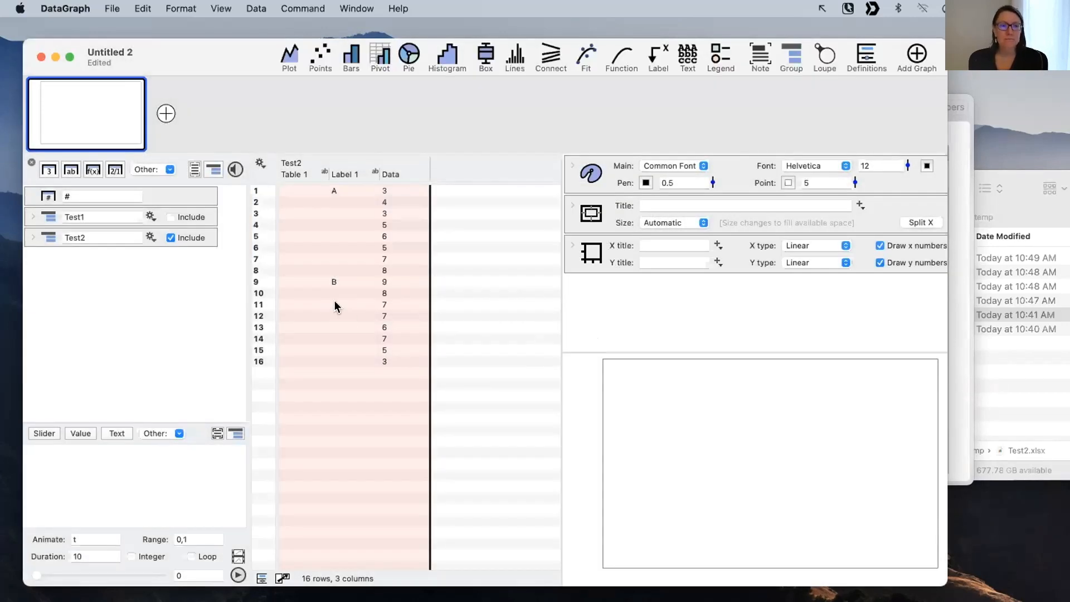
Delete the empty Table 1 column from the Test2 data.
{"action": "left_click", "coordinate": [493, 315]}
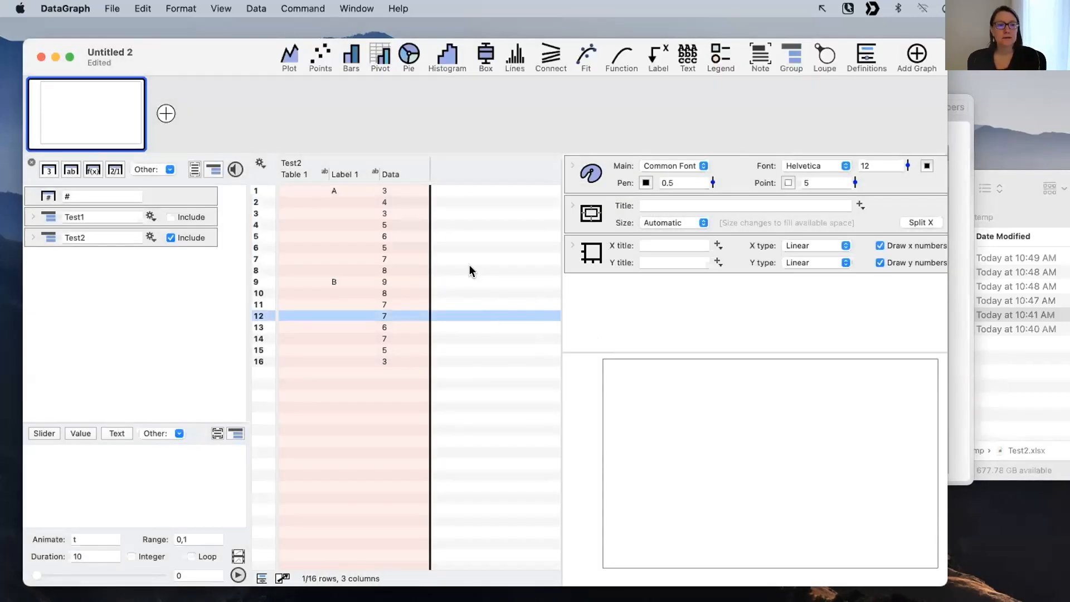
{"action": "left_click", "coordinate": [295, 173]}
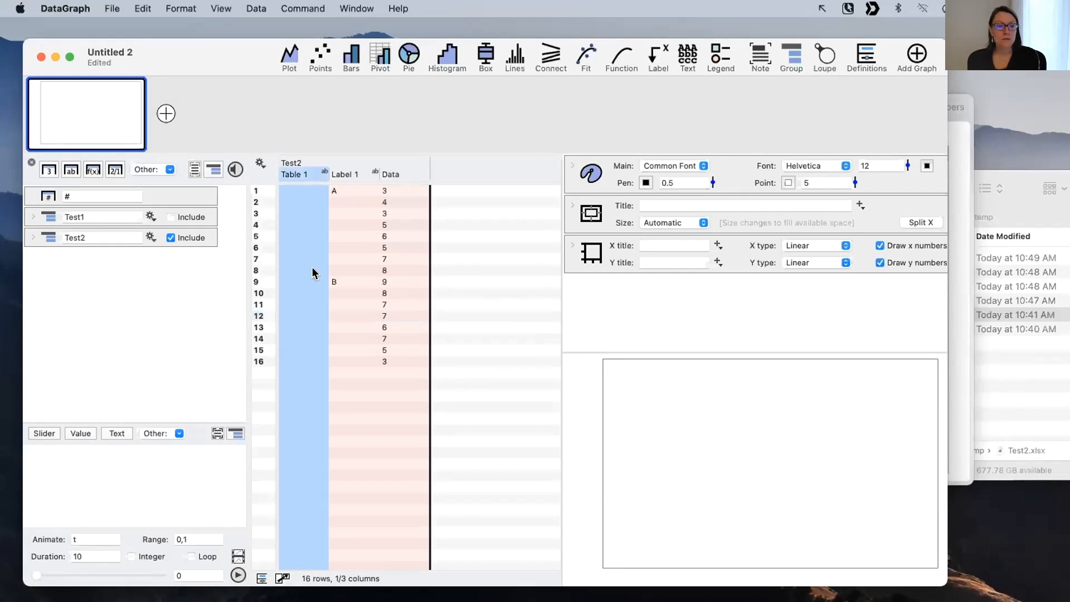
{"action": "key", "text": "BackSpace"}
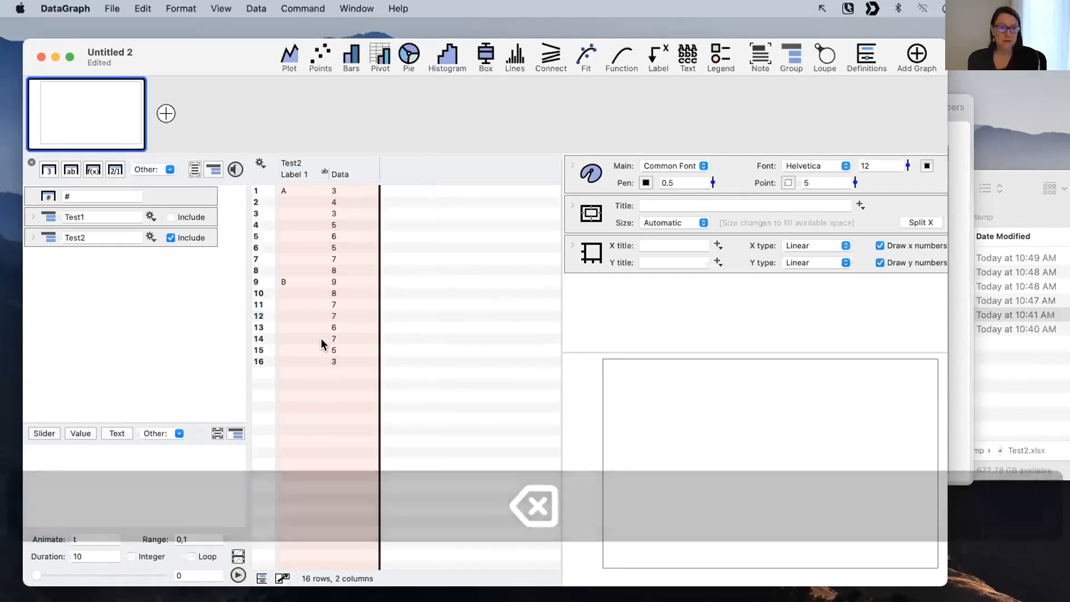
Fill the empty rows of the Label 1 column with the previous non-empty row's value.
{"action": "left_click", "coordinate": [291, 191]}
{"action": "left_click", "coordinate": [289, 204]}
{"action": "left_click", "coordinate": [290, 238]}
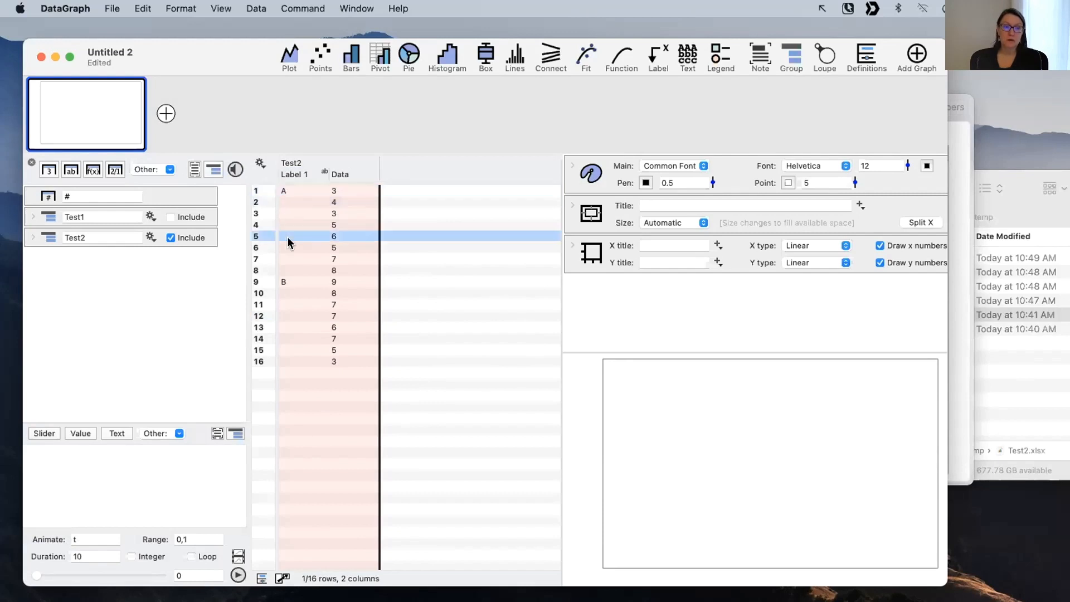
{"action": "left_click", "coordinate": [305, 205]}
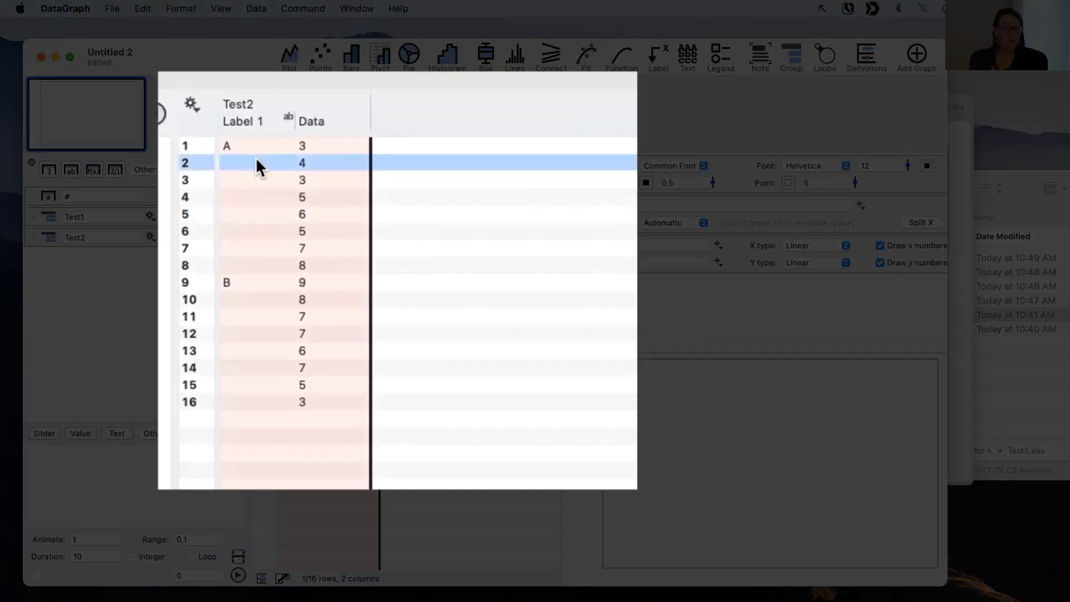
{"action": "left_click", "coordinate": [255, 123]}
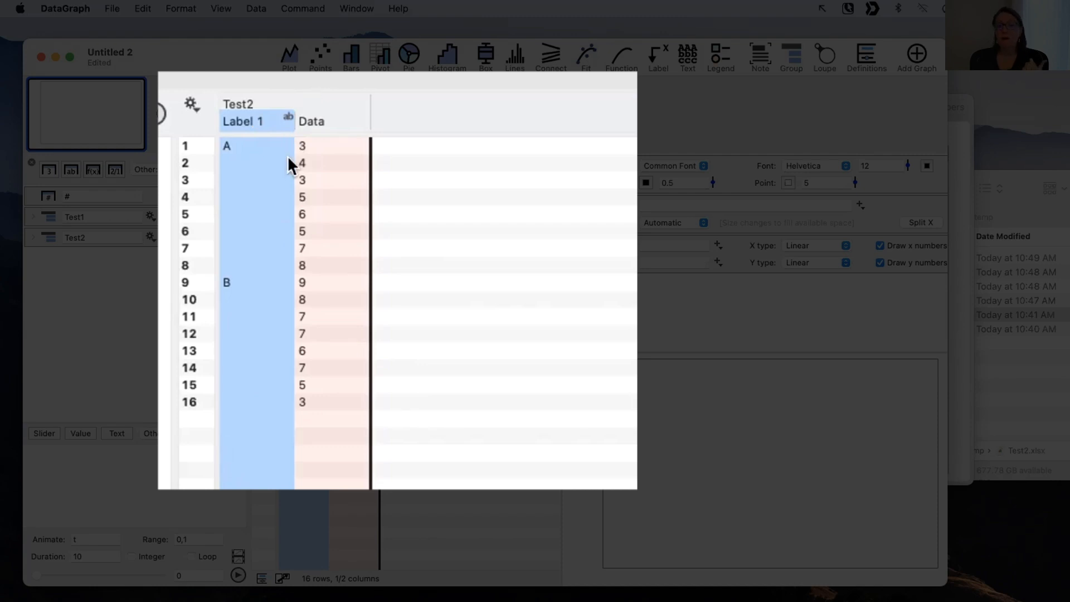
{"action": "left_click", "coordinate": [221, 161]}
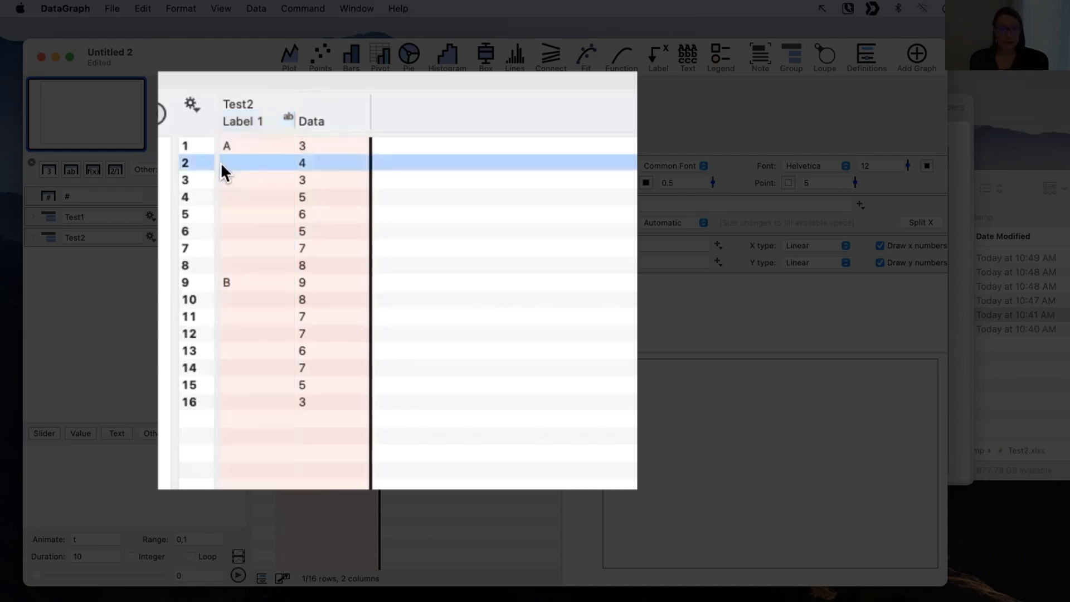
{"action": "left_click", "coordinate": [225, 188]}
{"action": "left_click", "coordinate": [249, 111]}
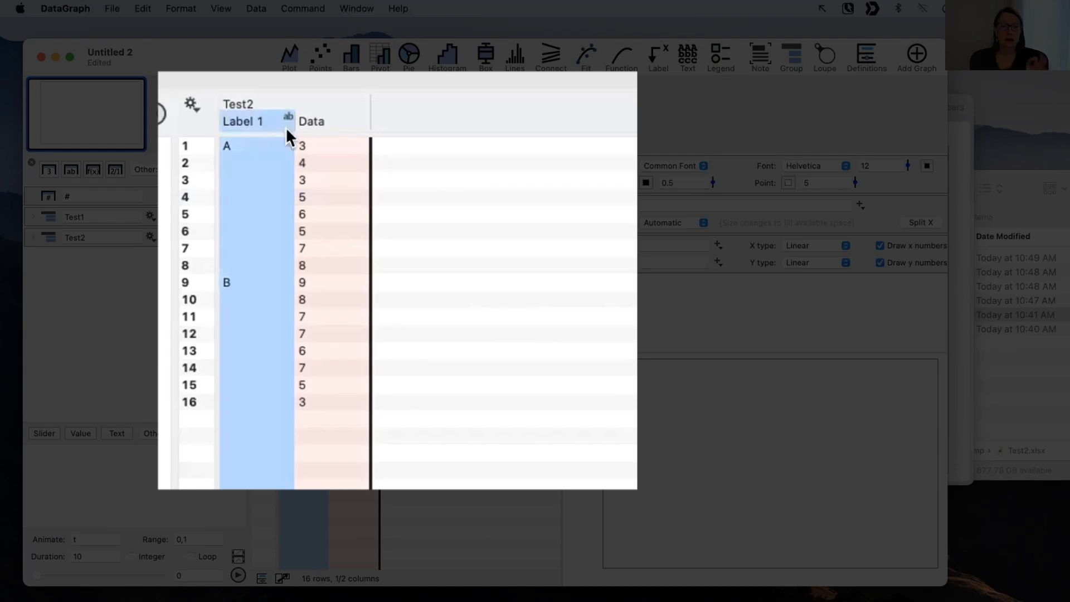
{"action": "left_click", "coordinate": [254, 120]}
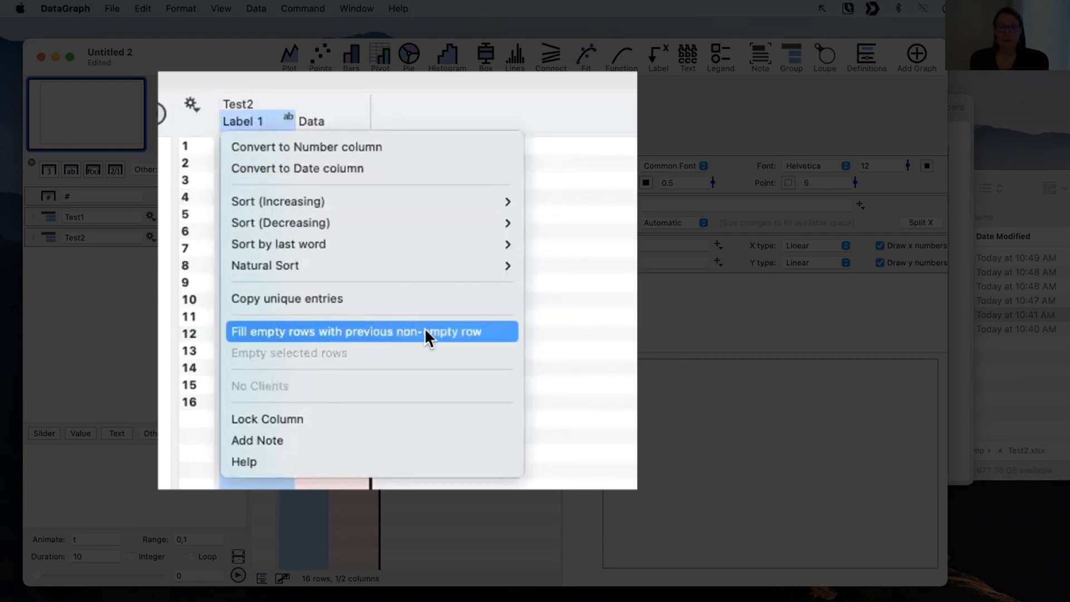
{"action": "left_click", "coordinate": [457, 329]}
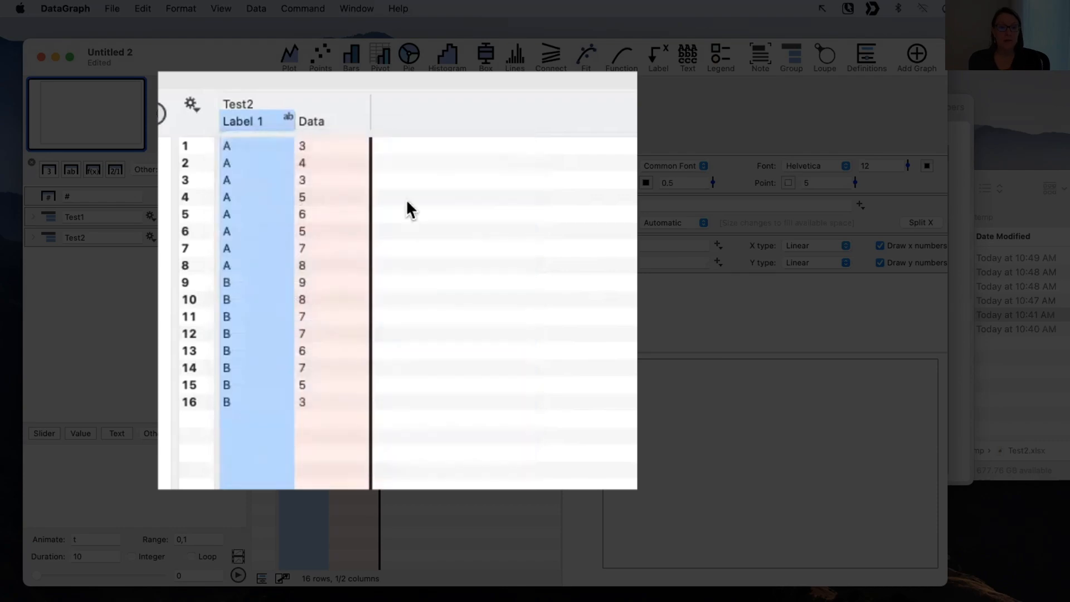
{"action": "left_click", "coordinate": [225, 418]}
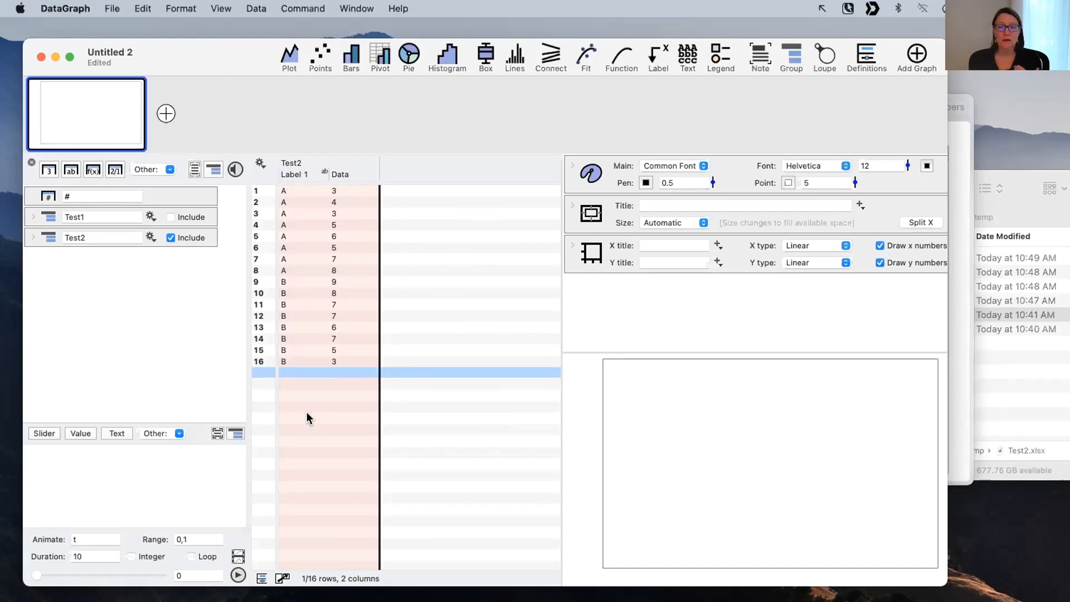
{"action": "left_click", "coordinate": [398, 9]}
{"action": "mouse_move", "coordinate": [419, 47]}
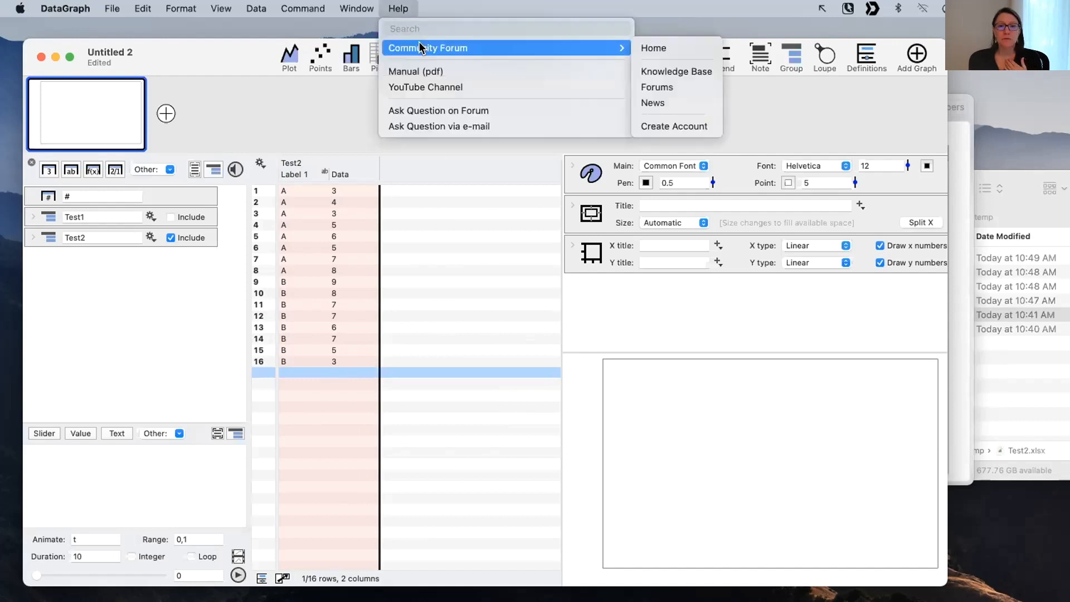
{"action": "mouse_move", "coordinate": [360, 15]}
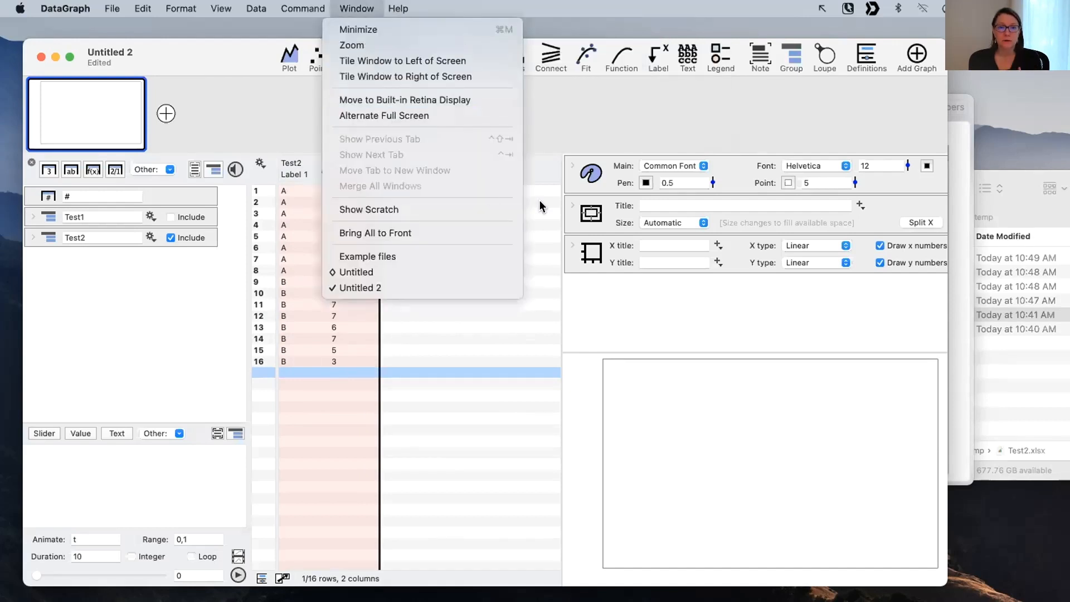
{"action": "left_click", "coordinate": [554, 276]}
{"action": "key", "text": "ctrl+a"}
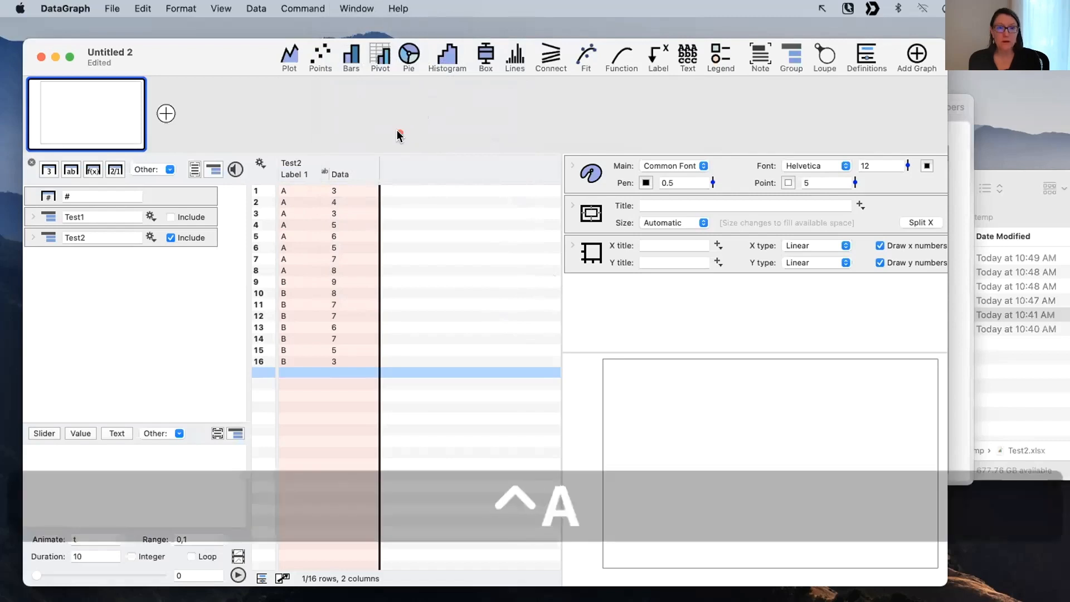
{"action": "key", "text": "ctrl"}
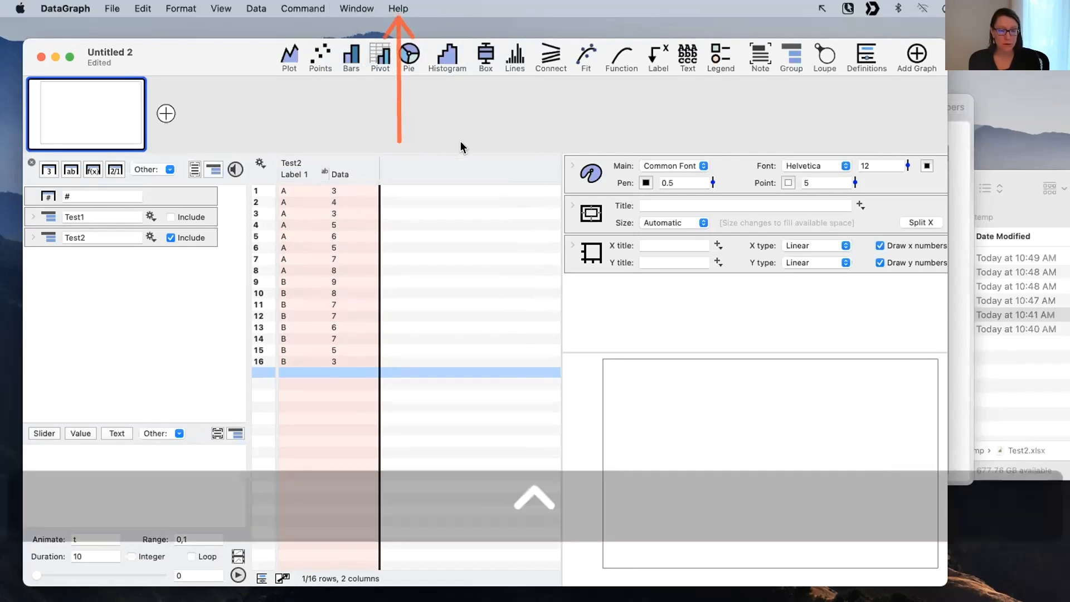
Open DataGraph's online Knowledge Base in the browser and look over its article categories.
{"action": "left_click", "coordinate": [399, 9]}
{"action": "mouse_move", "coordinate": [407, 49]}
{"action": "left_click", "coordinate": [670, 68]}
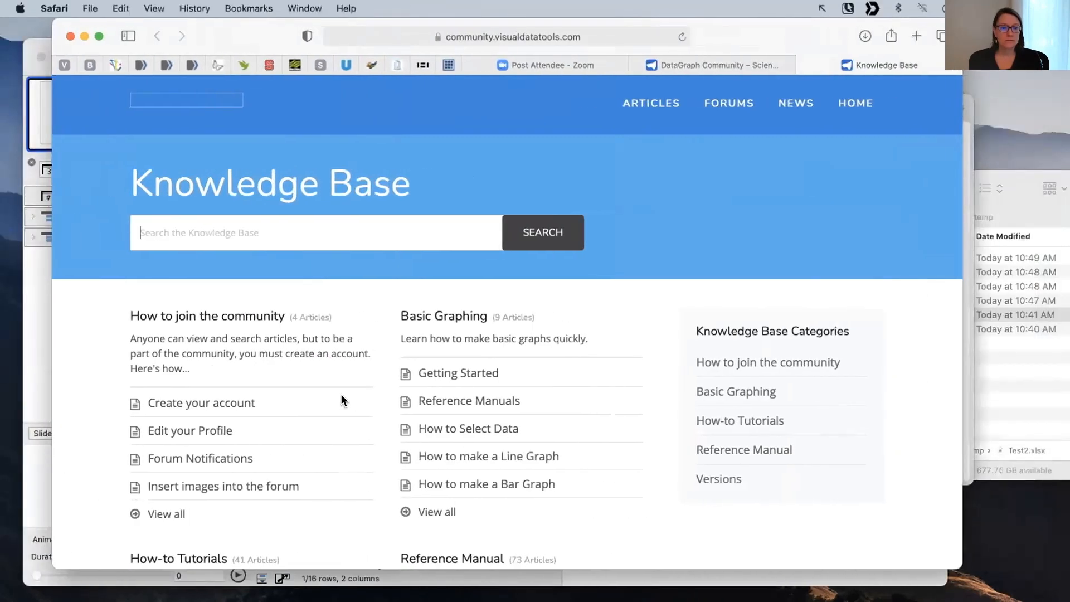
{"action": "scroll", "coordinate": [341, 394], "scroll_direction": "down", "scroll_amount": 3}
{"action": "scroll", "coordinate": [342, 402], "scroll_direction": "up", "scroll_amount": 2}
Search the Knowledge Base for "how to fill" and open the article How to Fill a Column with a Series.
{"action": "left_click", "coordinate": [231, 171]}
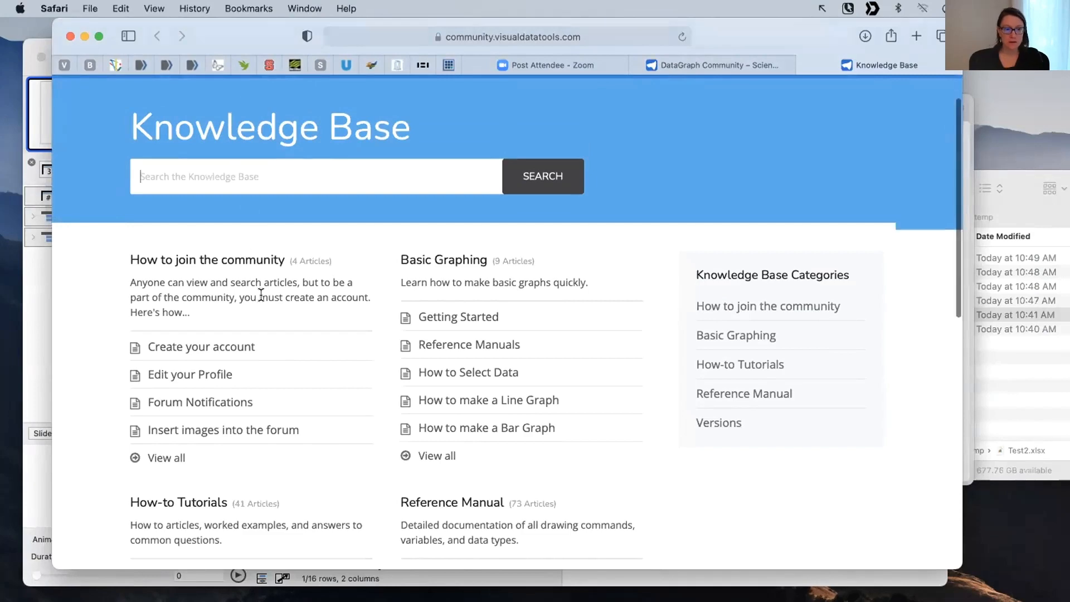
{"action": "scroll", "coordinate": [260, 293], "scroll_direction": "up", "scroll_amount": 2}
{"action": "type", "text": "how to fill"}
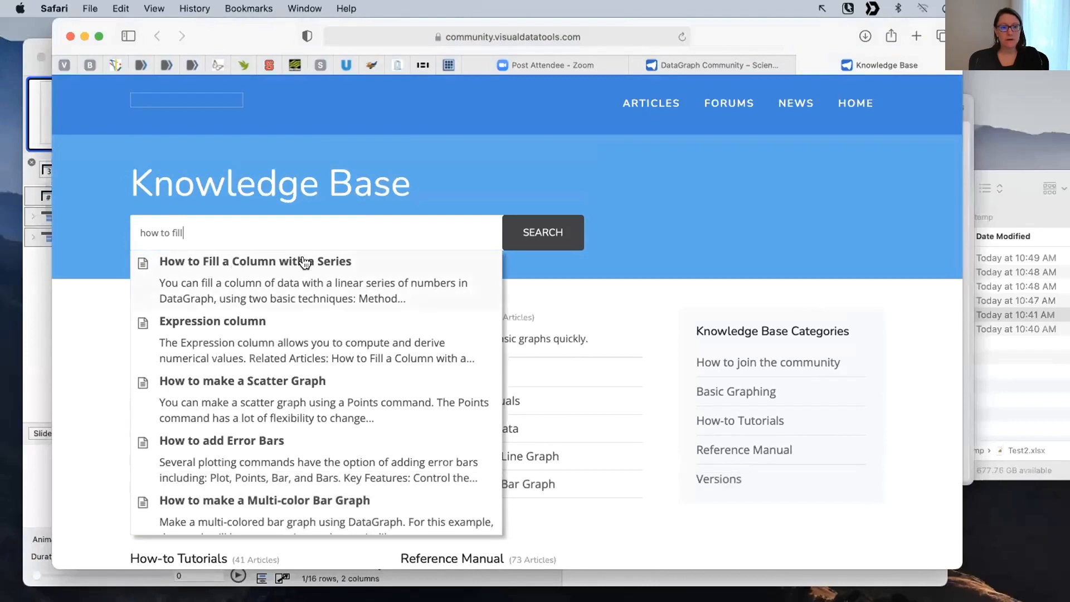
{"action": "left_click", "coordinate": [257, 263]}
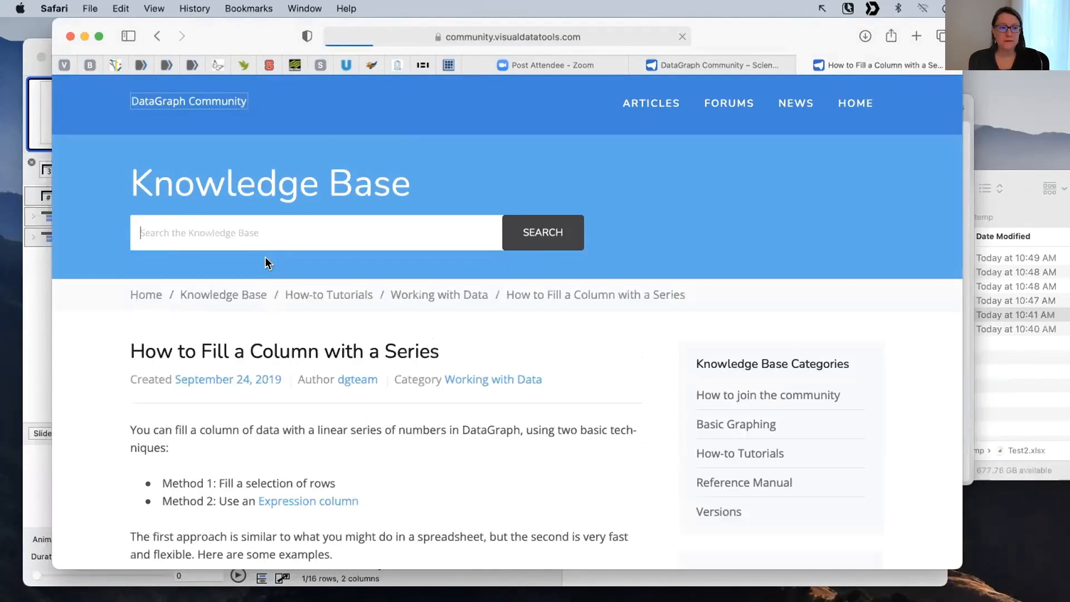
Read through the article's row-filling and expression examples as far as the Advanced Expressions section.
{"action": "scroll", "coordinate": [534, 487], "scroll_direction": "down", "scroll_amount": 5}
{"action": "scroll", "coordinate": [534, 491], "scroll_direction": "down", "scroll_amount": 6}
{"action": "scroll", "coordinate": [534, 494], "scroll_direction": "down", "scroll_amount": 1}
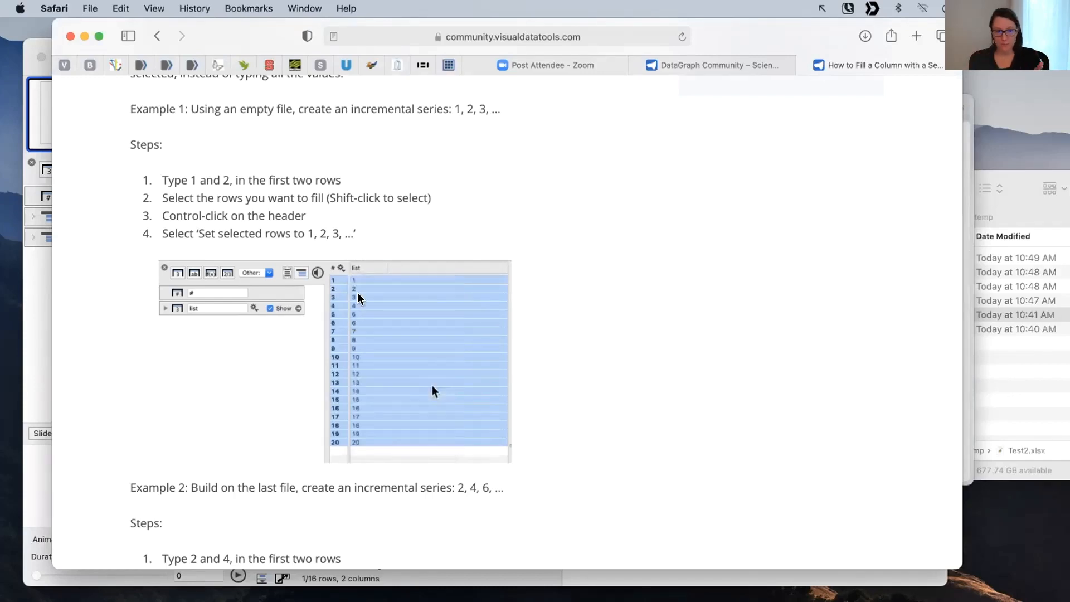
{"action": "scroll", "coordinate": [530, 470], "scroll_direction": "down", "scroll_amount": 10}
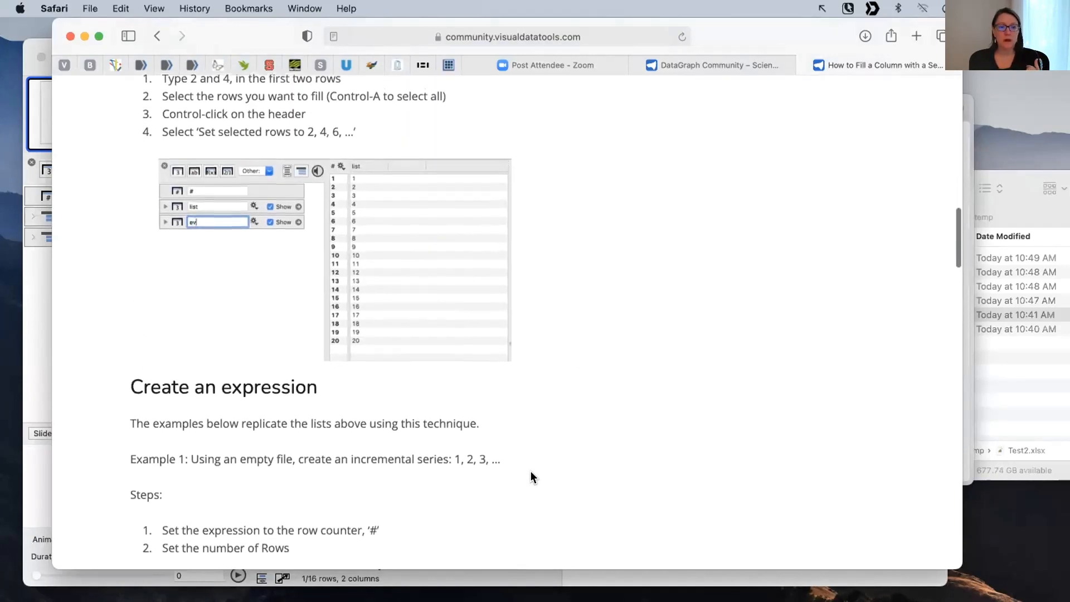
{"action": "scroll", "coordinate": [530, 472], "scroll_direction": "down", "scroll_amount": 10}
{"action": "scroll", "coordinate": [531, 463], "scroll_direction": "down", "scroll_amount": 10}
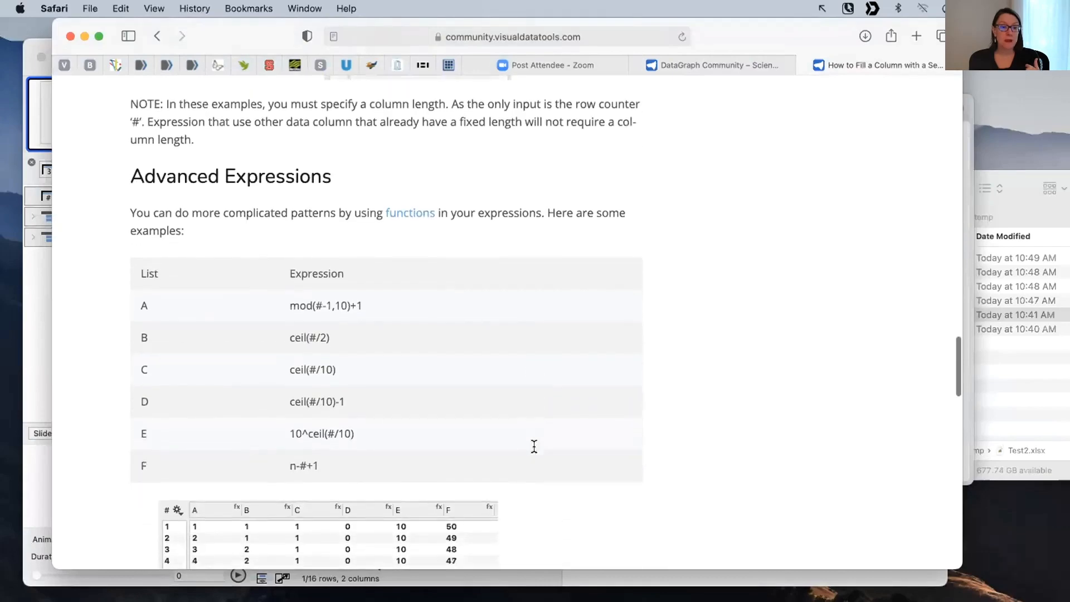
{"action": "scroll", "coordinate": [534, 449], "scroll_direction": "up", "scroll_amount": 2}
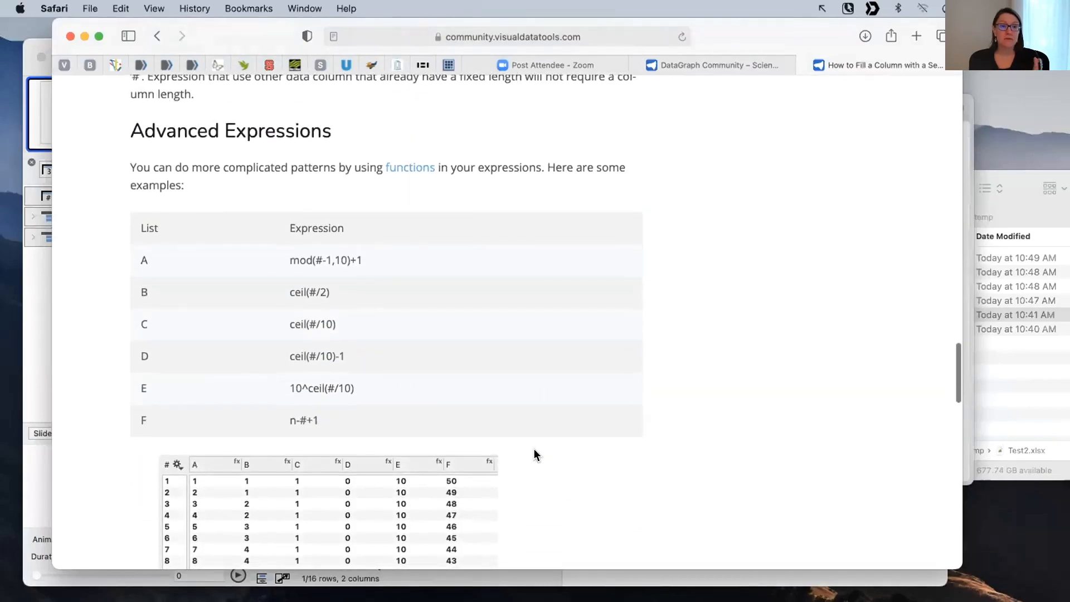
{"action": "key", "text": "super+shift+backslash"}
{"action": "left_click", "coordinate": [599, 462]}
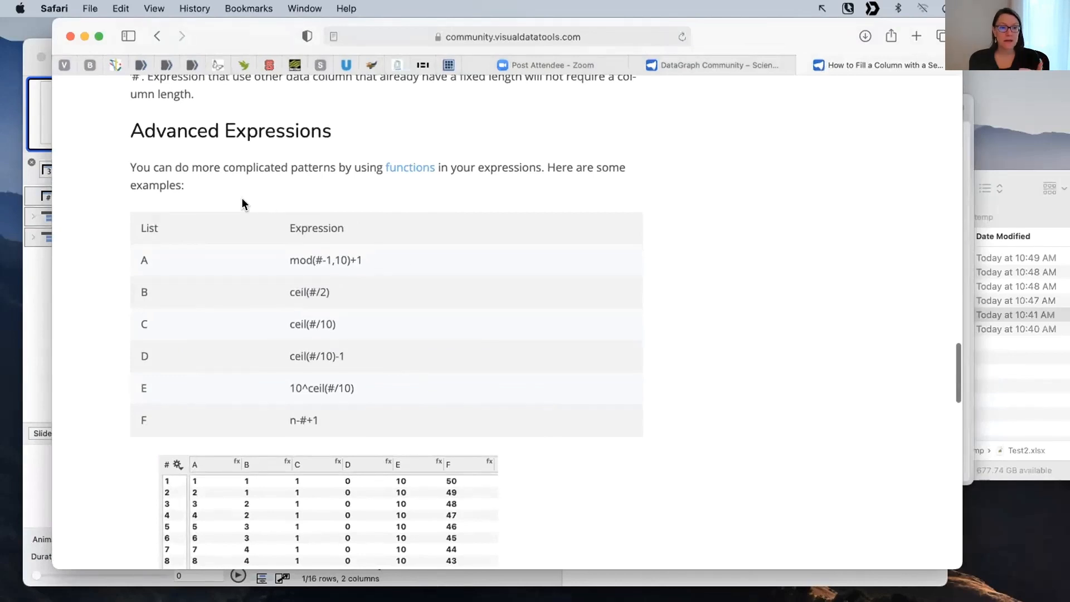
Highlight the Advanced Expressions heading and examine the expression list with its example table.
{"action": "double_click", "coordinate": [146, 130]}
{"action": "left_click", "coordinate": [392, 110]}
{"action": "triple_click", "coordinate": [391, 110]}
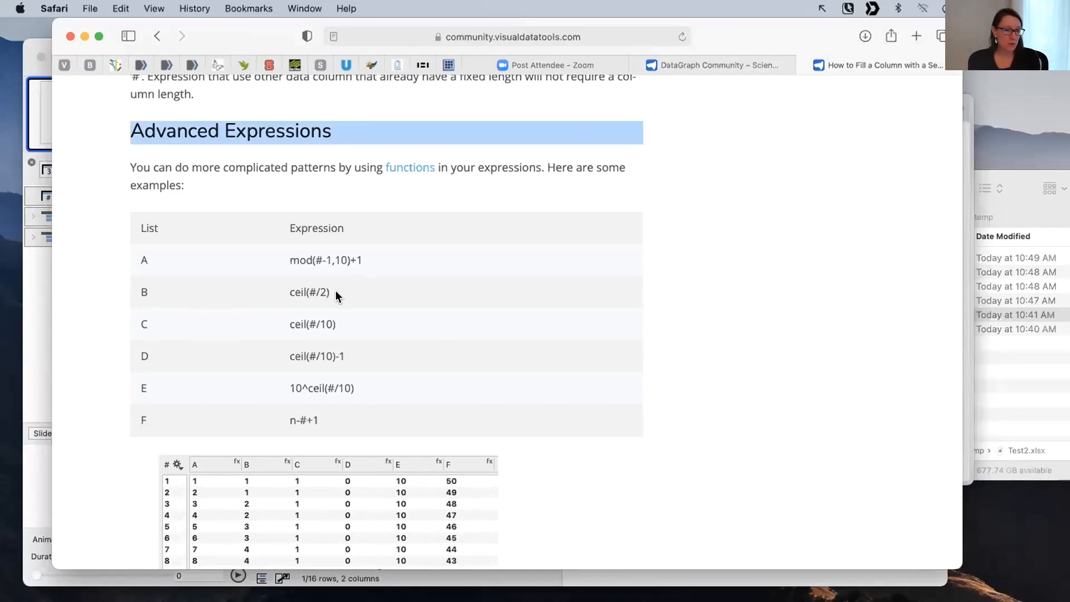
{"action": "scroll", "coordinate": [358, 431], "scroll_direction": "down", "scroll_amount": 3}
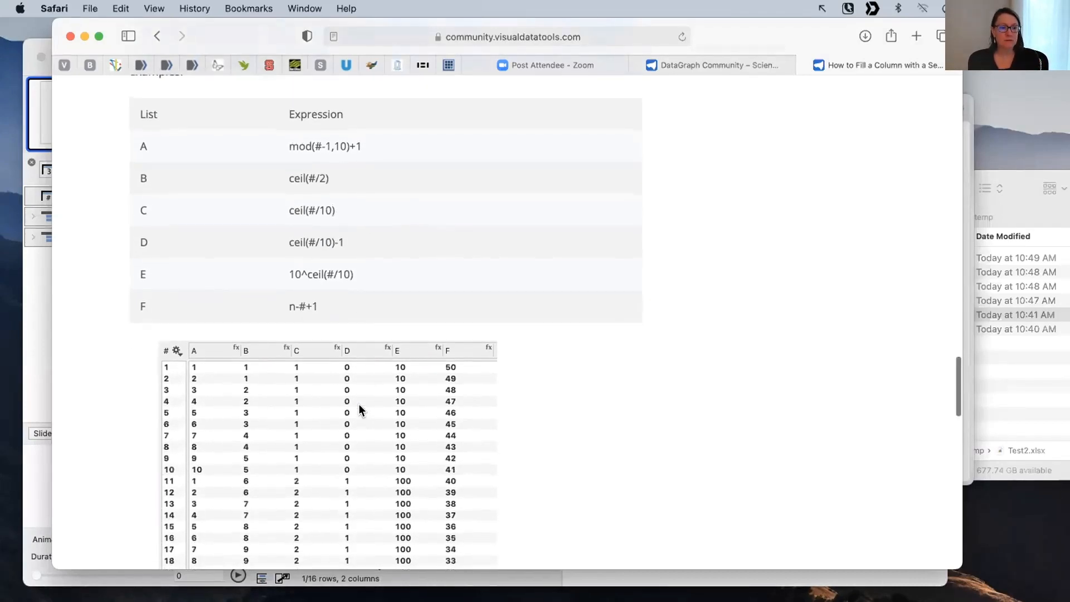
{"action": "scroll", "coordinate": [295, 435], "scroll_direction": "down", "scroll_amount": 2}
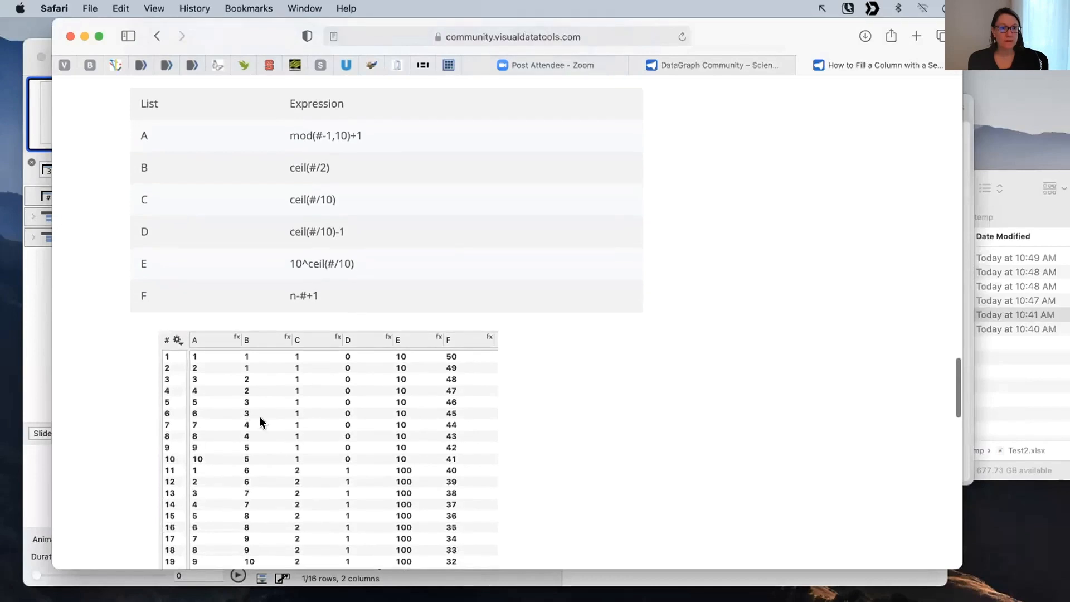
{"action": "key", "text": "ctrl"}
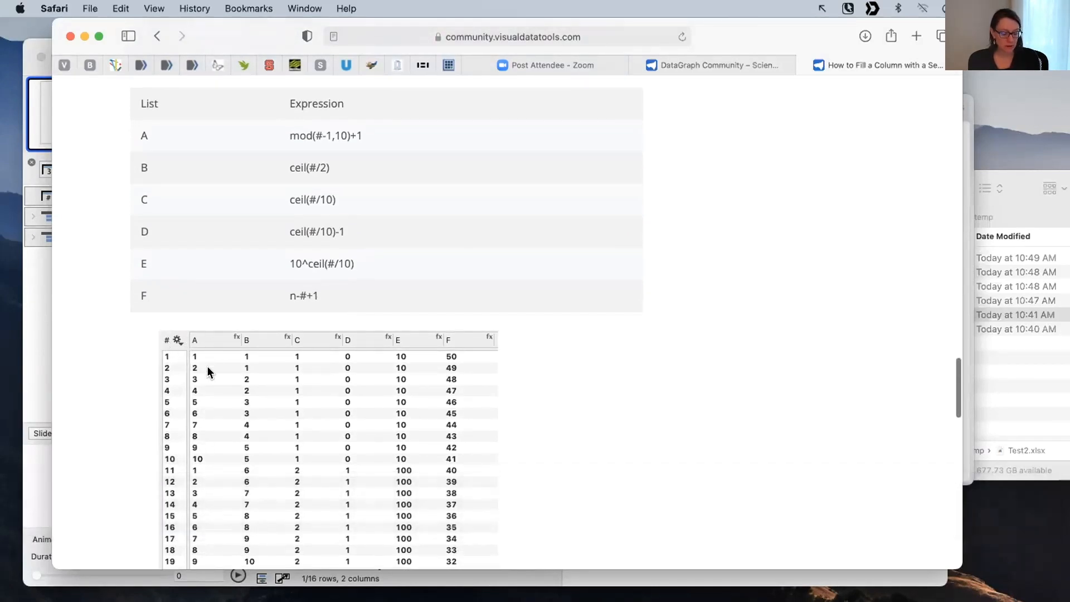
{"action": "key", "text": "ctrl+F1"}
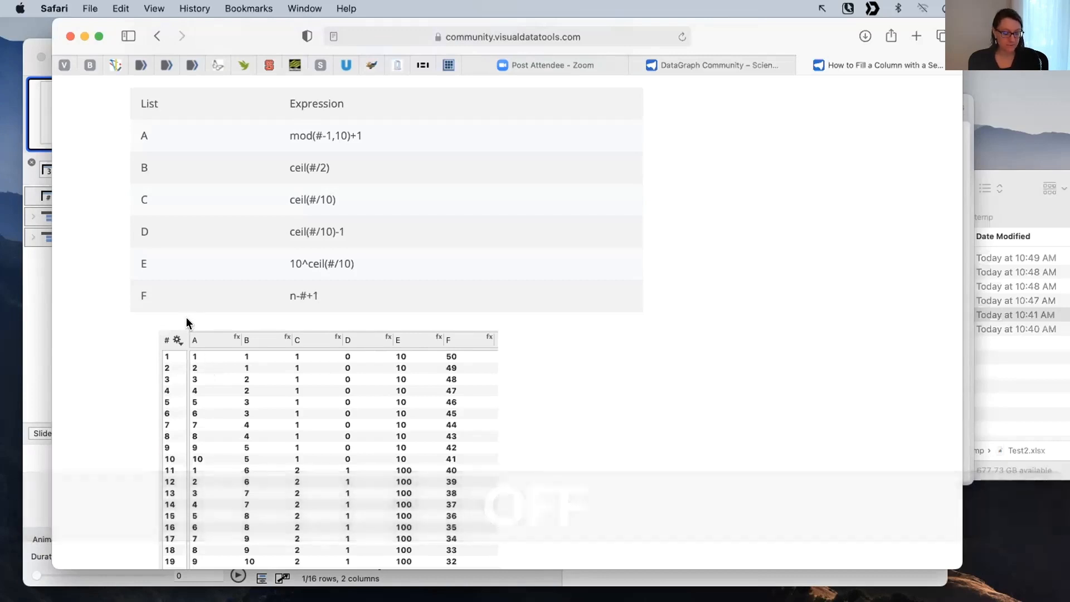
{"action": "mouse_move", "coordinate": [186, 339]}
{"action": "left_mouse_down"}
{"action": "mouse_move", "coordinate": [224, 394]}
{"action": "mouse_move", "coordinate": [235, 559]}
{"action": "mouse_move", "coordinate": [237, 506]}
{"action": "left_mouse_up"}
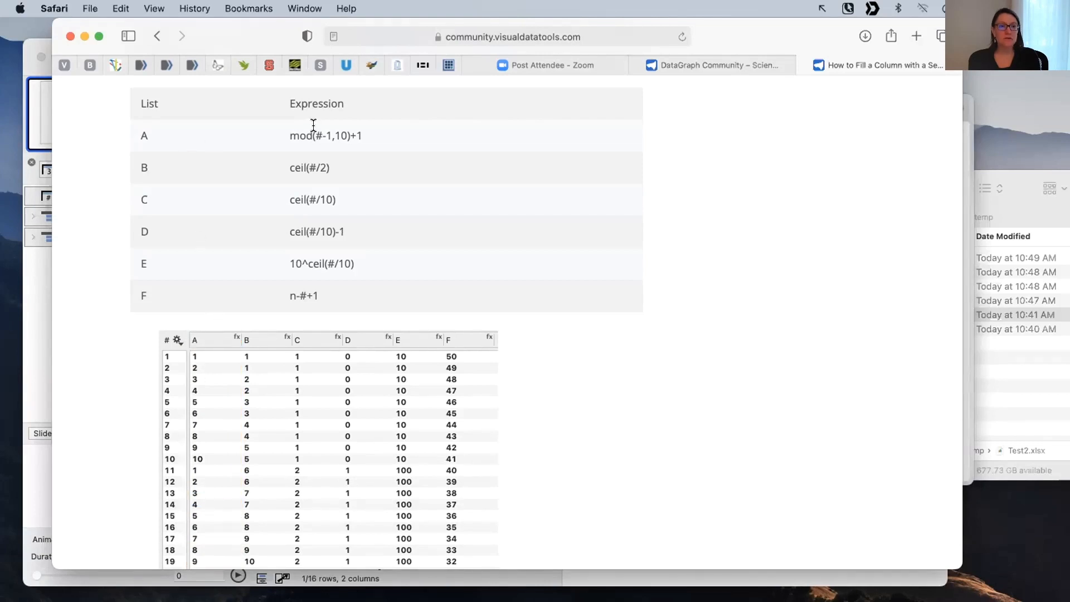
{"action": "right_click", "coordinate": [277, 119]}
{"action": "left_click", "coordinate": [307, 142]}
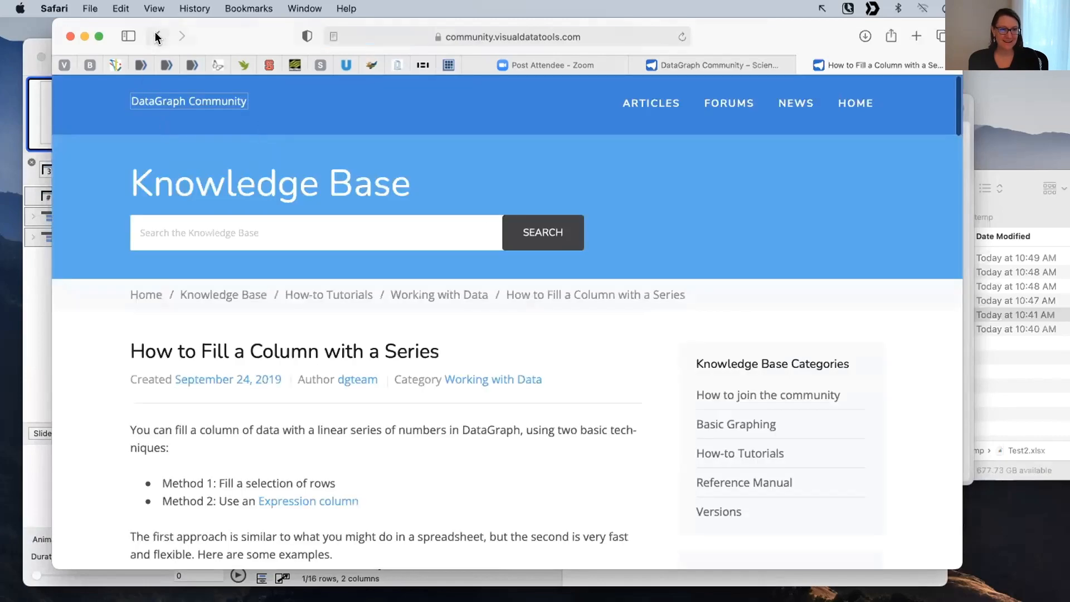
Return to the Advanced Expressions section and compare the expression mod(#-1,10)+1 with column A of the example table.
{"action": "scroll", "coordinate": [246, 470], "scroll_direction": "down", "scroll_amount": 20}
{"action": "scroll", "coordinate": [248, 454], "scroll_direction": "down", "scroll_amount": 20}
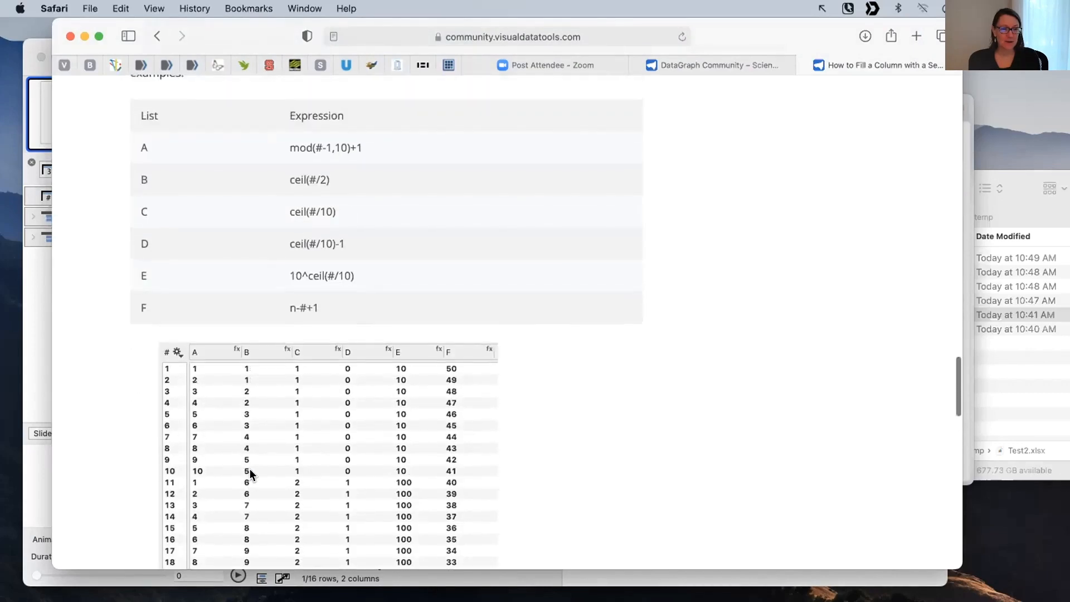
{"action": "scroll", "coordinate": [250, 469], "scroll_direction": "up", "scroll_amount": 2}
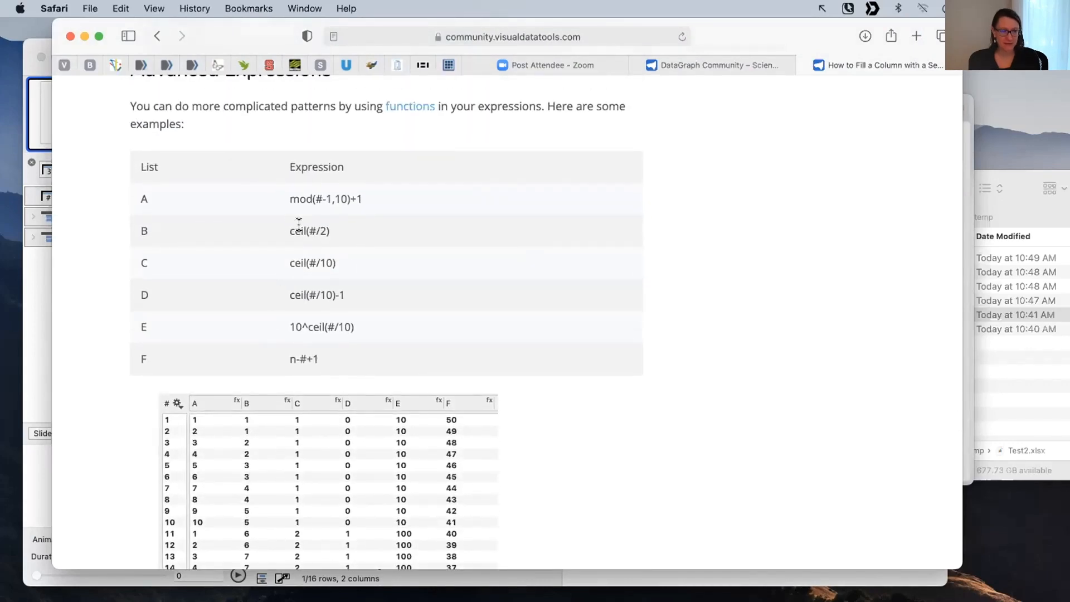
{"action": "left_click_drag", "start_coordinate": [265, 187], "coordinate": [381, 211]}
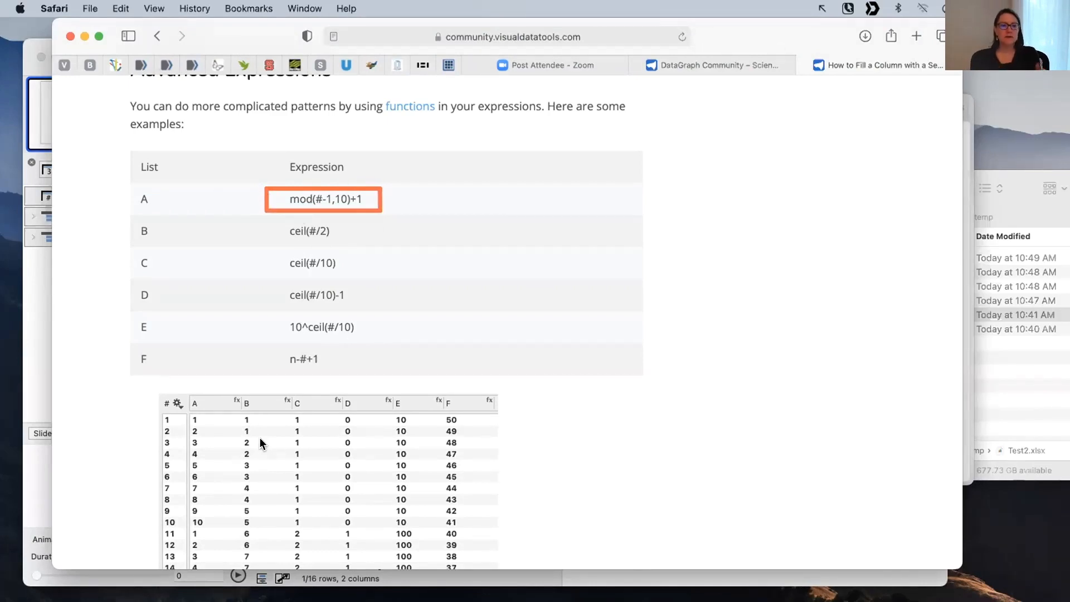
{"action": "left_click_drag", "start_coordinate": [204, 330], "coordinate": [203, 394]}
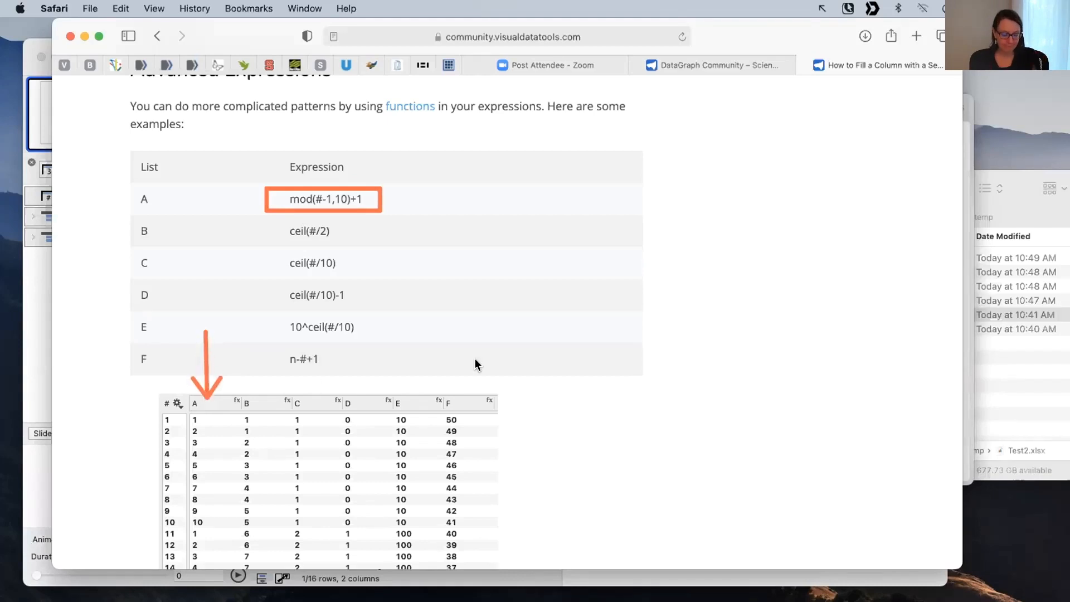
{"action": "key", "text": "Escape"}
{"action": "scroll", "coordinate": [483, 217], "scroll_direction": "up", "scroll_amount": 3}
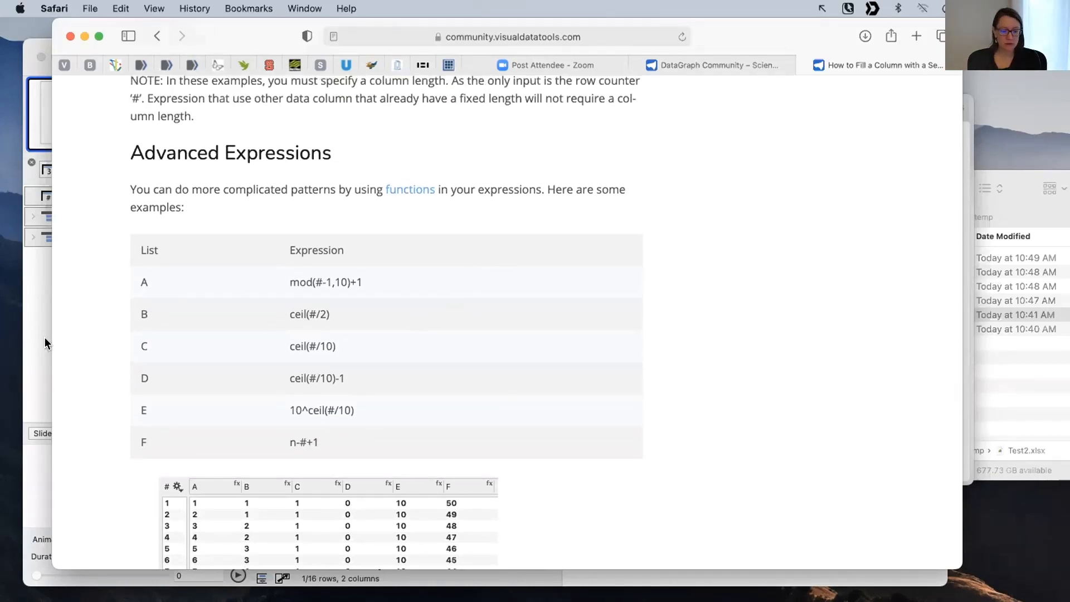
Switch back to DataGraph and exclude the Test2 group from the data table.
{"action": "left_click", "coordinate": [31, 349]}
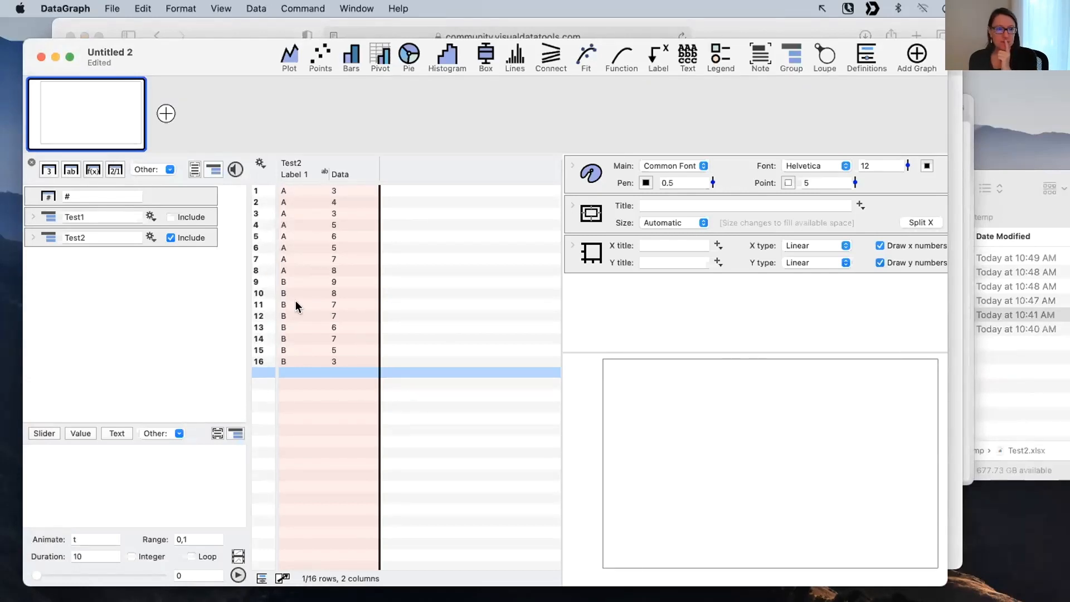
{"action": "left_click", "coordinate": [179, 233]}
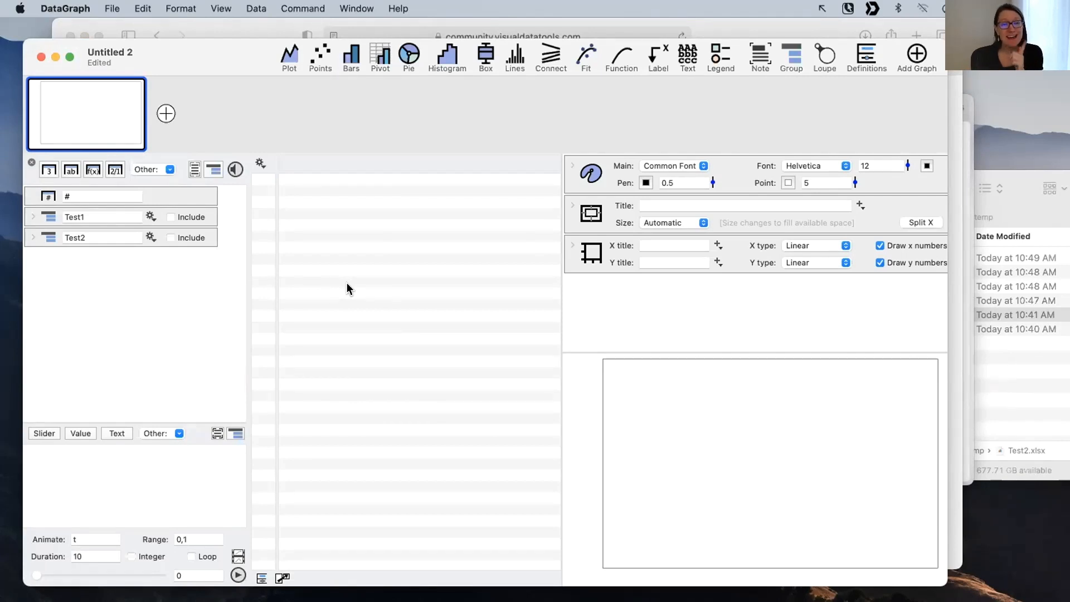
Reopen the Knowledge Base from DataGraph and look over the How-to Tutorials topics, especially Working with Data.
{"action": "left_click", "coordinate": [402, 8]}
{"action": "mouse_move", "coordinate": [409, 46]}
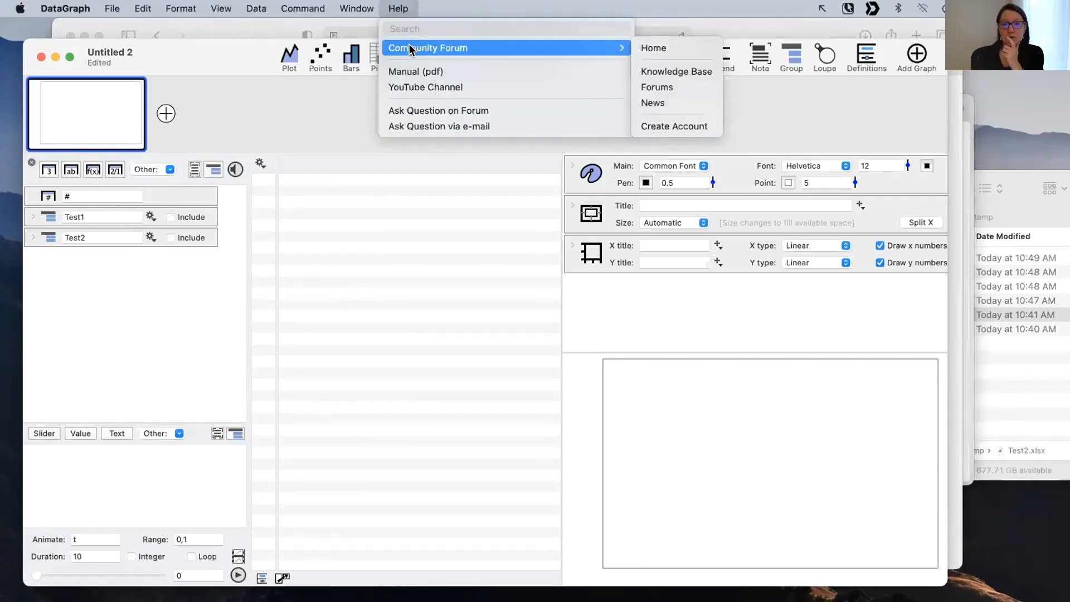
{"action": "left_click", "coordinate": [700, 71]}
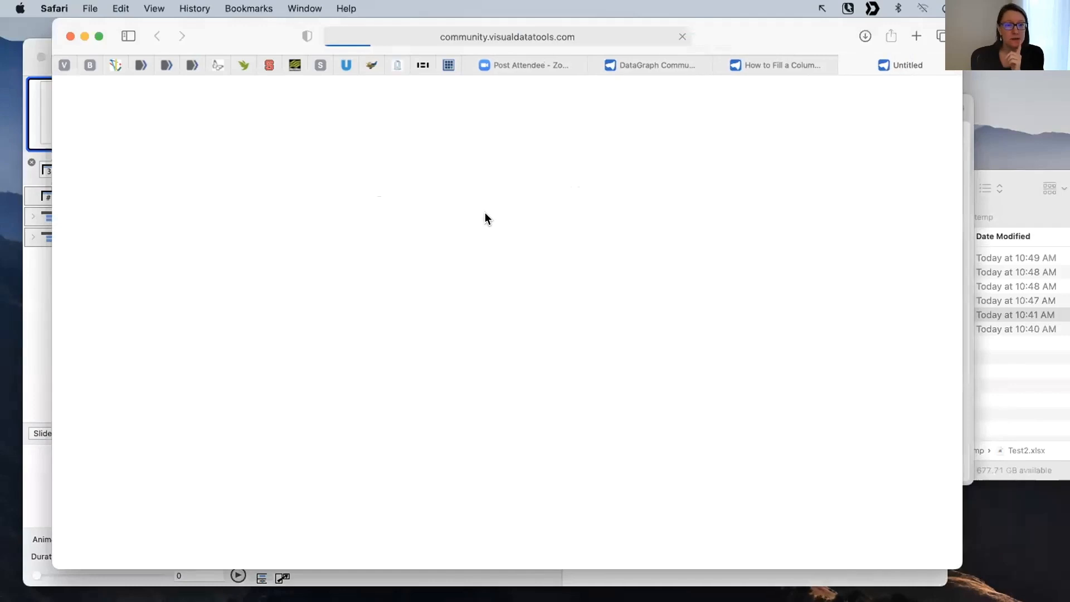
{"action": "scroll", "coordinate": [303, 418], "scroll_direction": "down", "scroll_amount": 4}
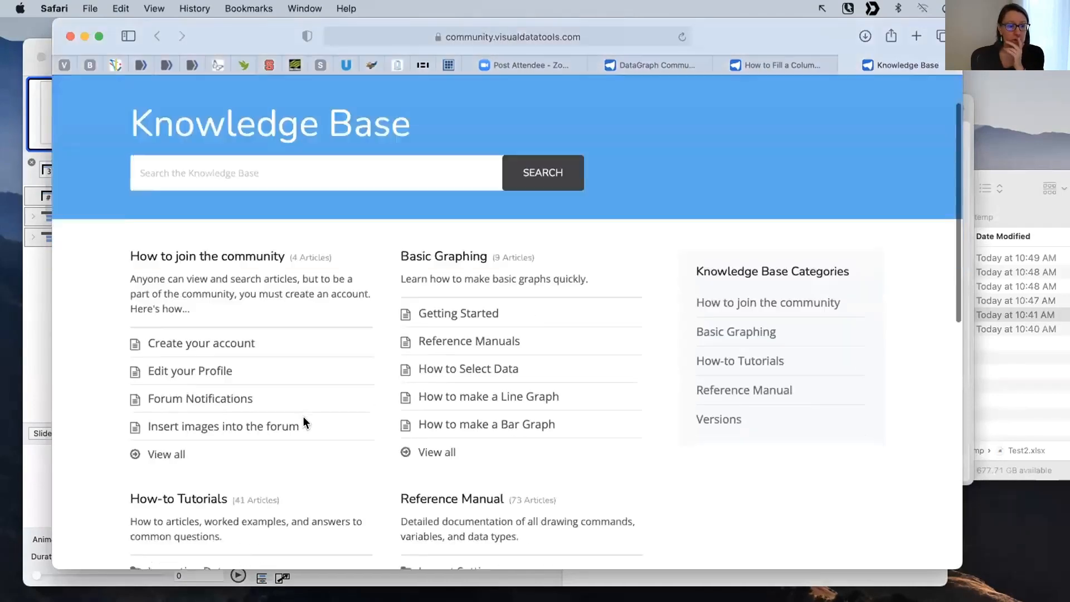
{"action": "scroll", "coordinate": [303, 416], "scroll_direction": "down", "scroll_amount": 2}
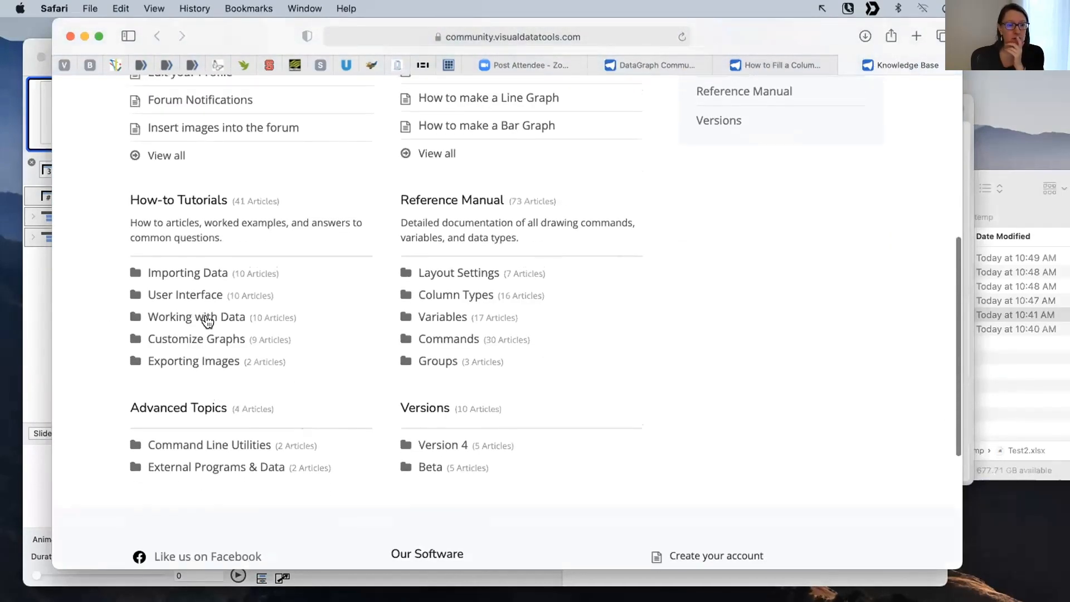
{"action": "scroll", "coordinate": [224, 311], "scroll_direction": "up", "scroll_amount": 1}
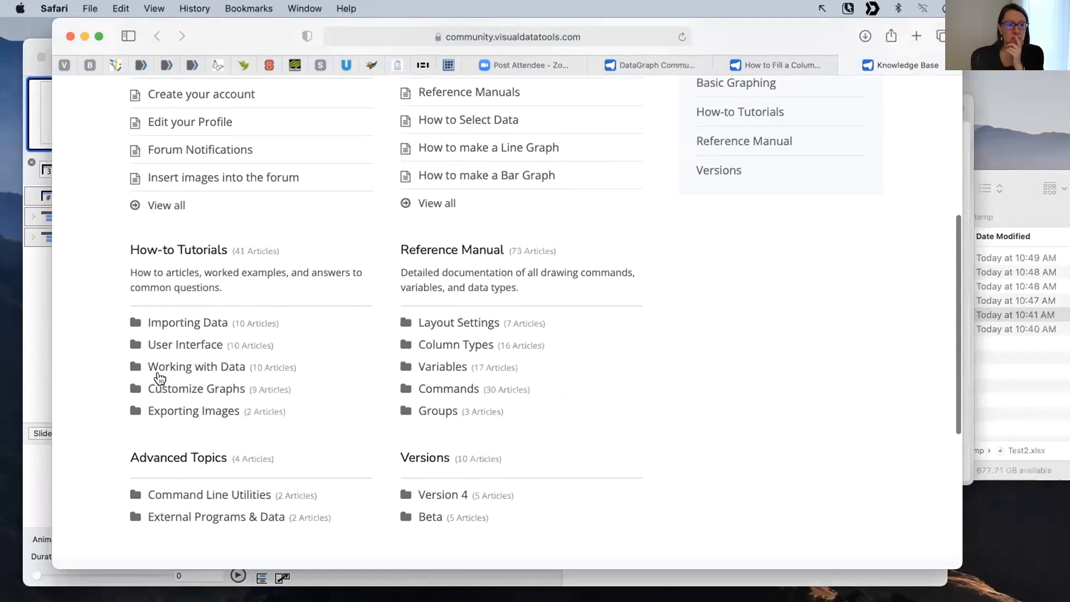
{"action": "left_click_drag", "start_coordinate": [81, 369], "coordinate": [124, 369]}
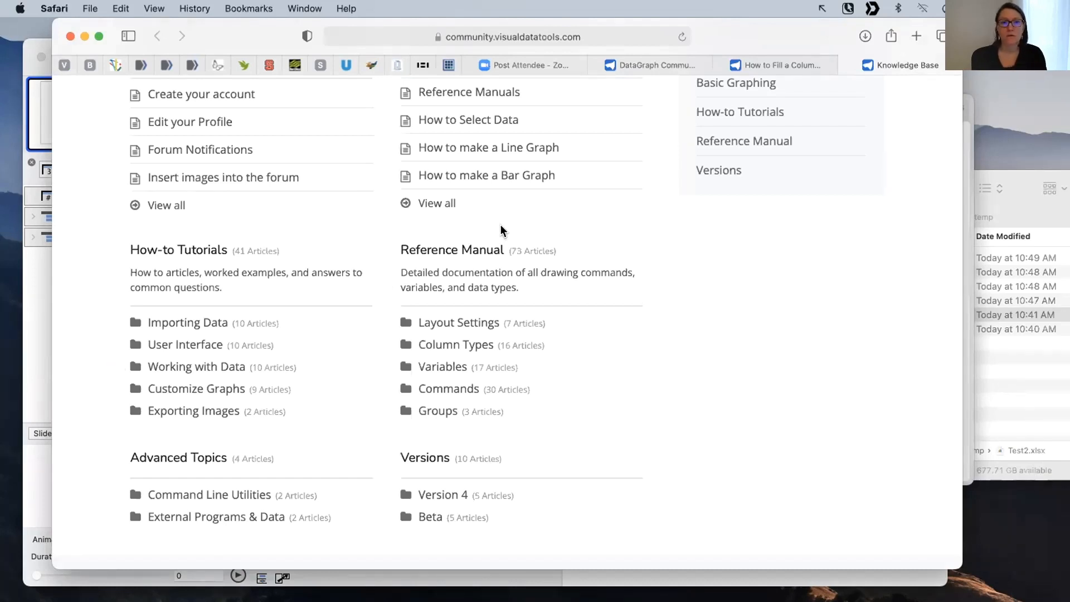
Preview Test2.xlsx from the temp folder in Finder, close the preview and bring the folder window forward.
{"action": "left_click", "coordinate": [39, 319]}
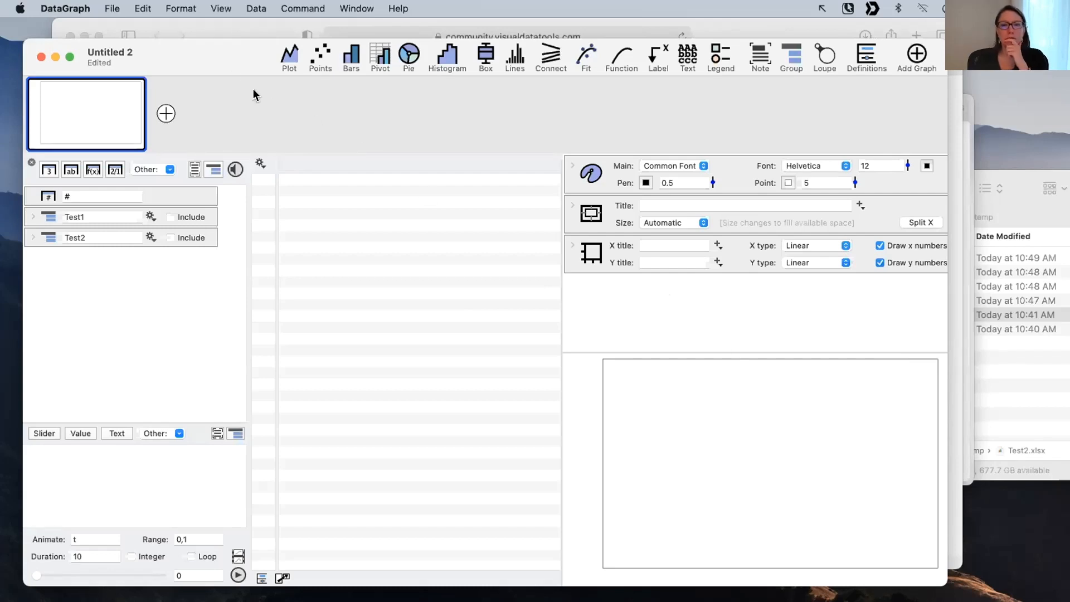
{"action": "left_click", "coordinate": [1040, 356]}
{"action": "key", "text": "space"}
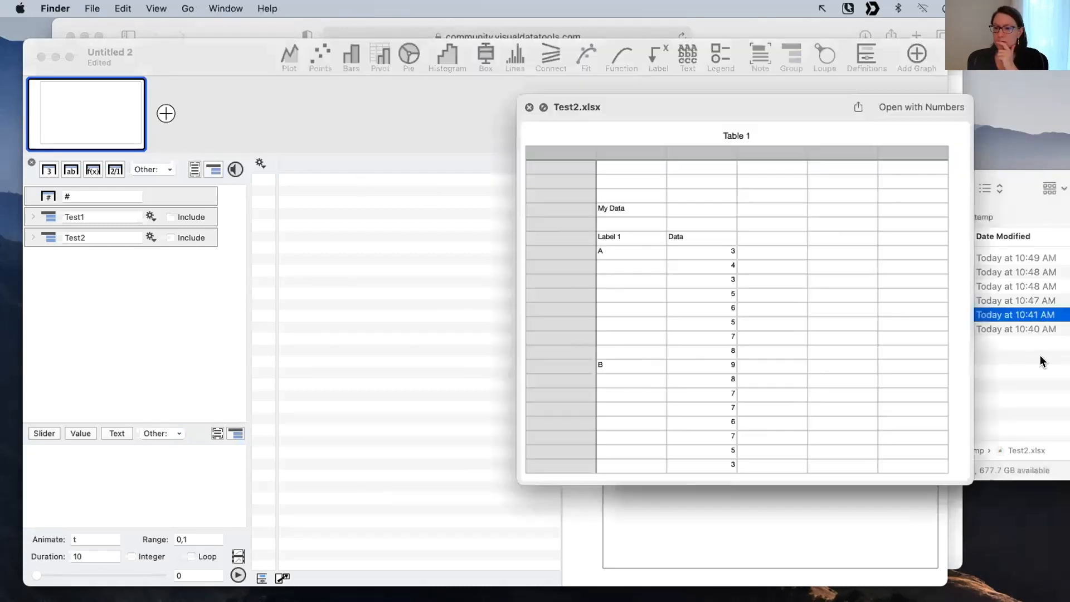
{"action": "left_click", "coordinate": [529, 108]}
{"action": "left_click", "coordinate": [814, 396]}
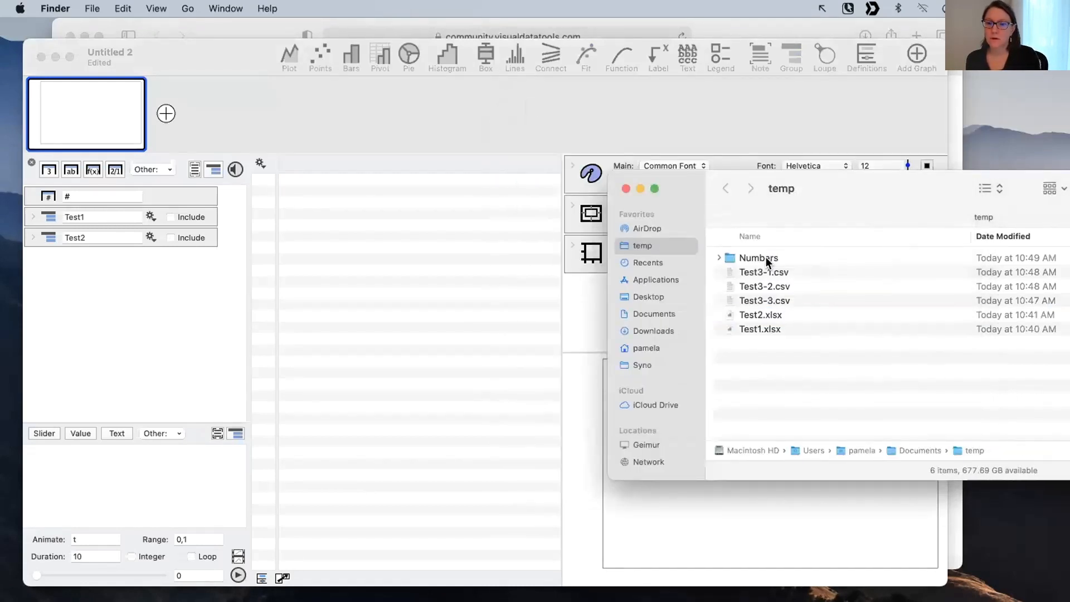
Preview the contents of Test3-1.csv in the temp folder.
{"action": "left_click", "coordinate": [765, 271]}
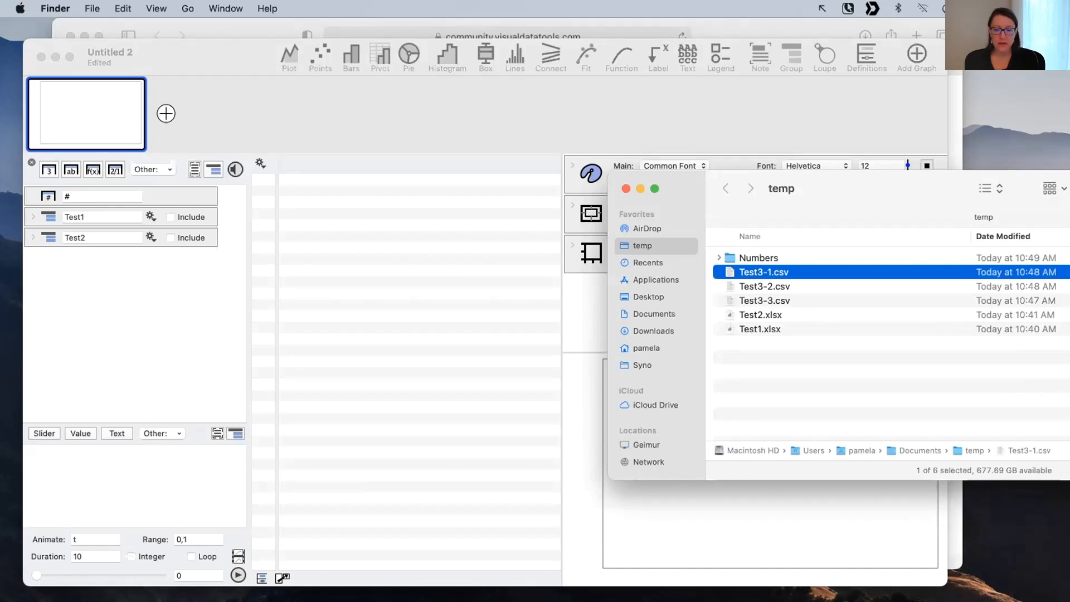
{"action": "left_click", "coordinate": [759, 270]}
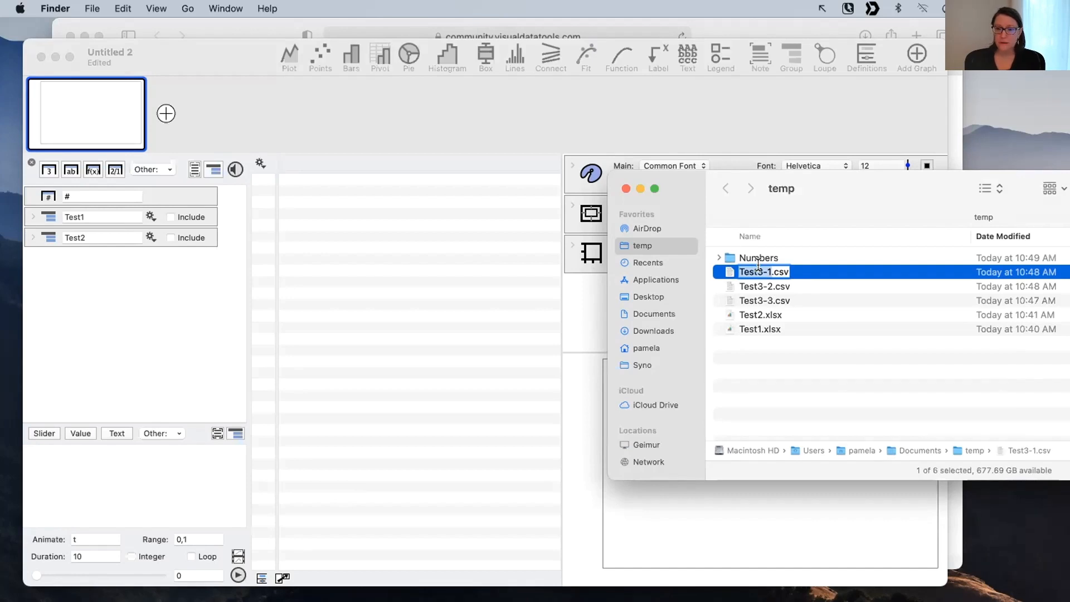
{"action": "left_click", "coordinate": [728, 270]}
{"action": "key", "text": "space"}
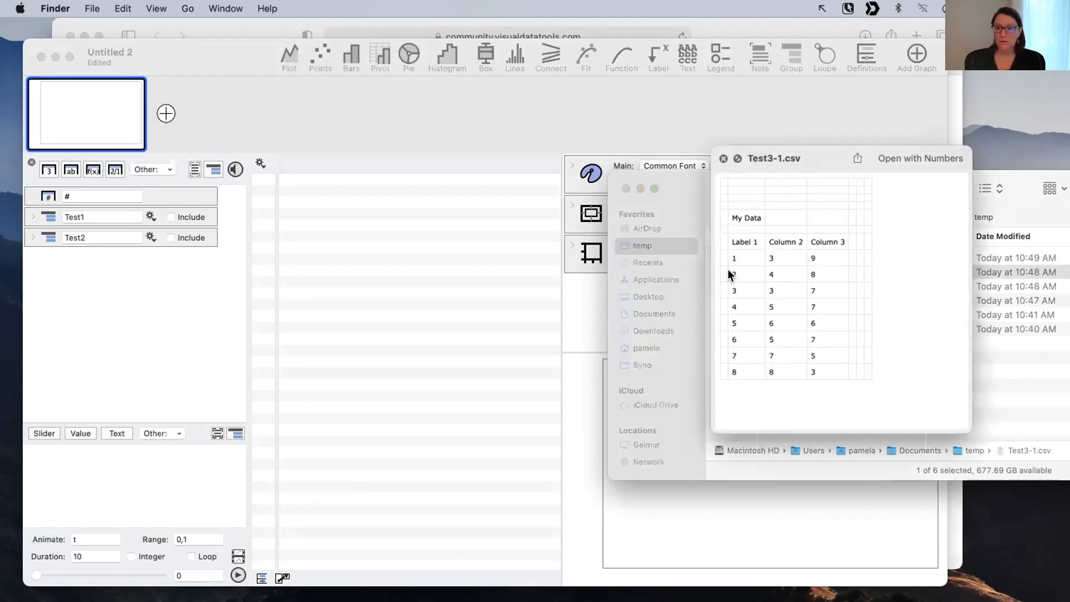
Move the file preview clear of the folder window and preview the contents of Test3-2.csv.
{"action": "left_click_drag", "start_coordinate": [785, 162], "coordinate": [406, 166]}
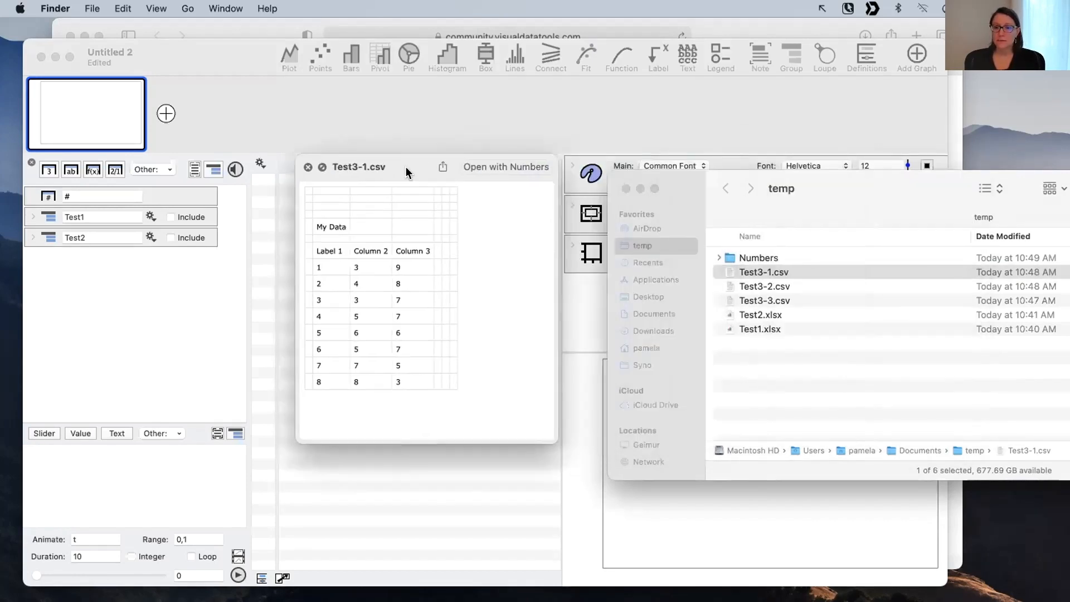
{"action": "left_click", "coordinate": [760, 279]}
{"action": "left_click", "coordinate": [760, 283]}
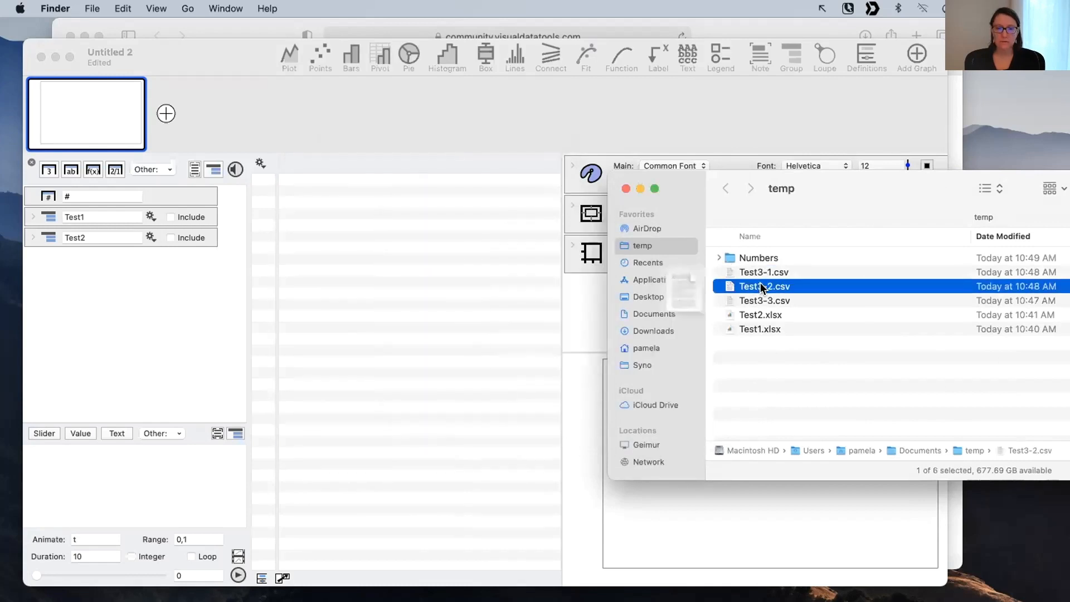
{"action": "key", "text": "space"}
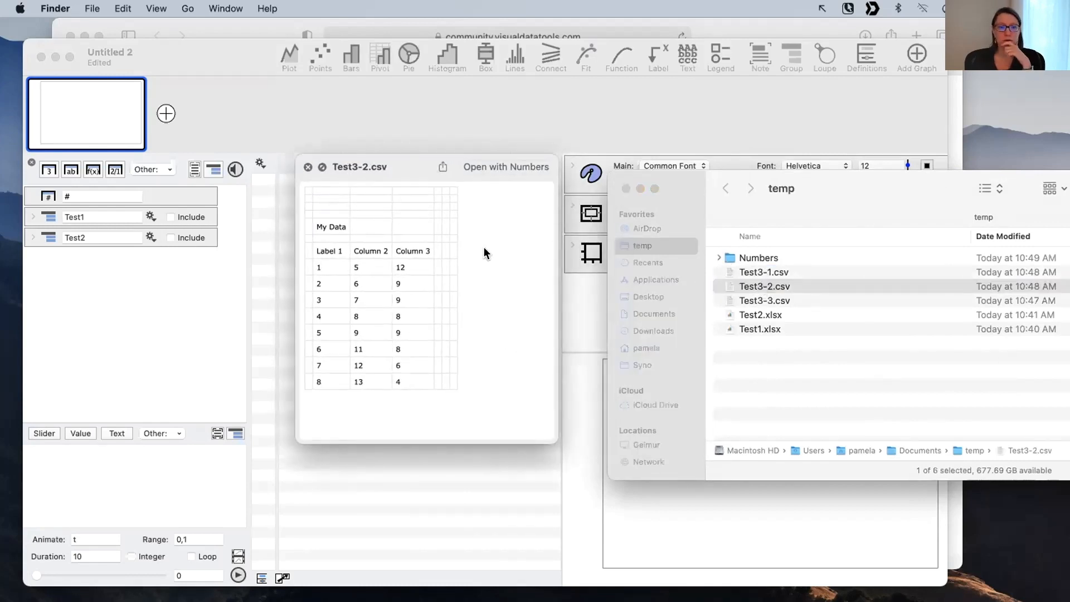
{"action": "left_click_drag", "start_coordinate": [408, 161], "coordinate": [371, 115]}
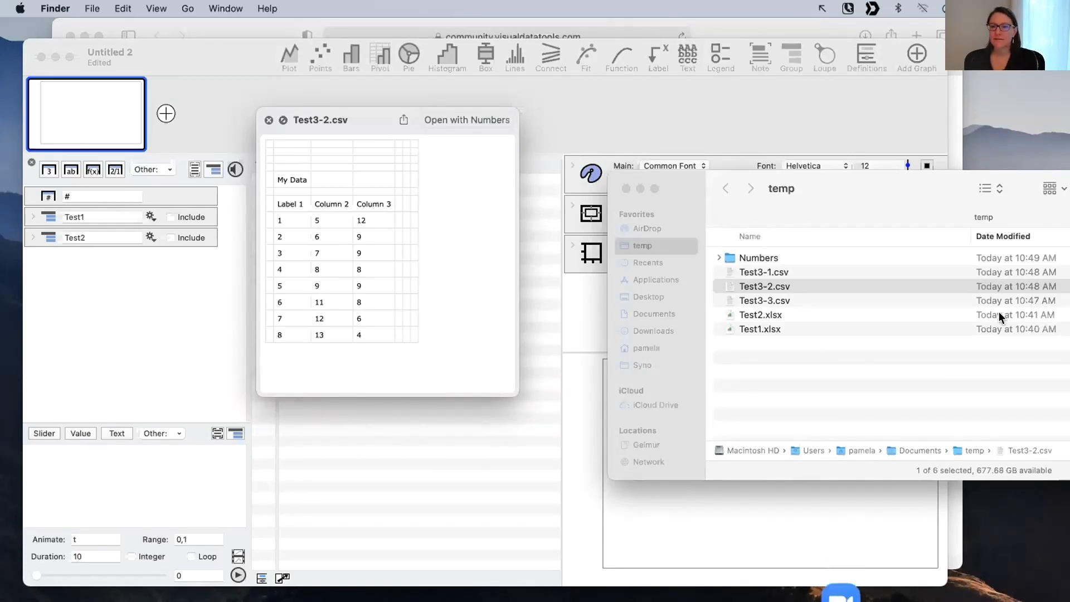
Open Test3-3.csv in Numbers, close it again and view the file's preview in Finder instead.
{"action": "double_click", "coordinate": [783, 306]}
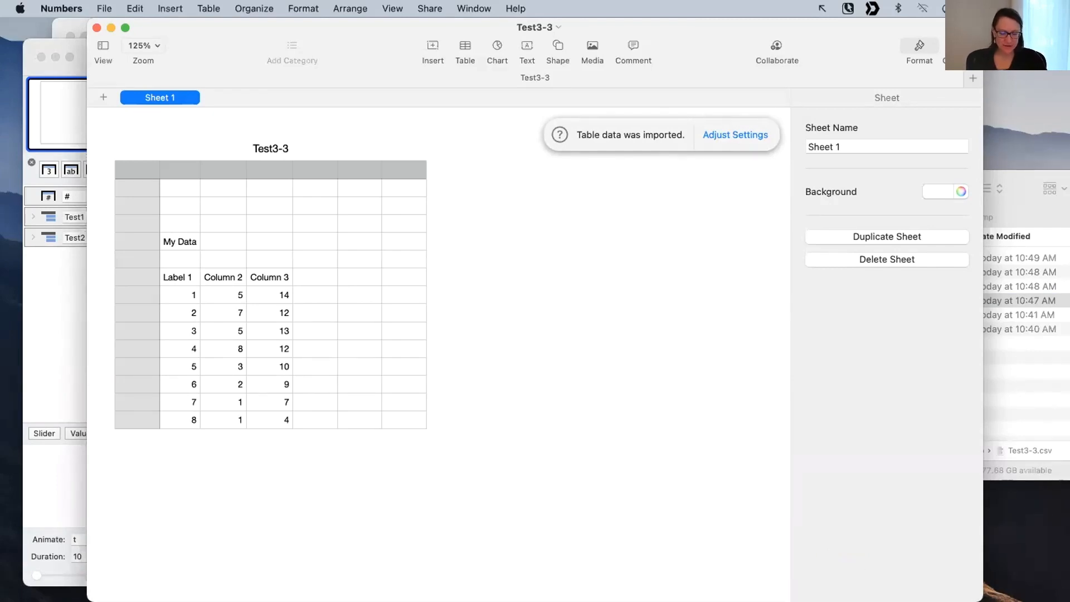
{"action": "left_click", "coordinate": [96, 27]}
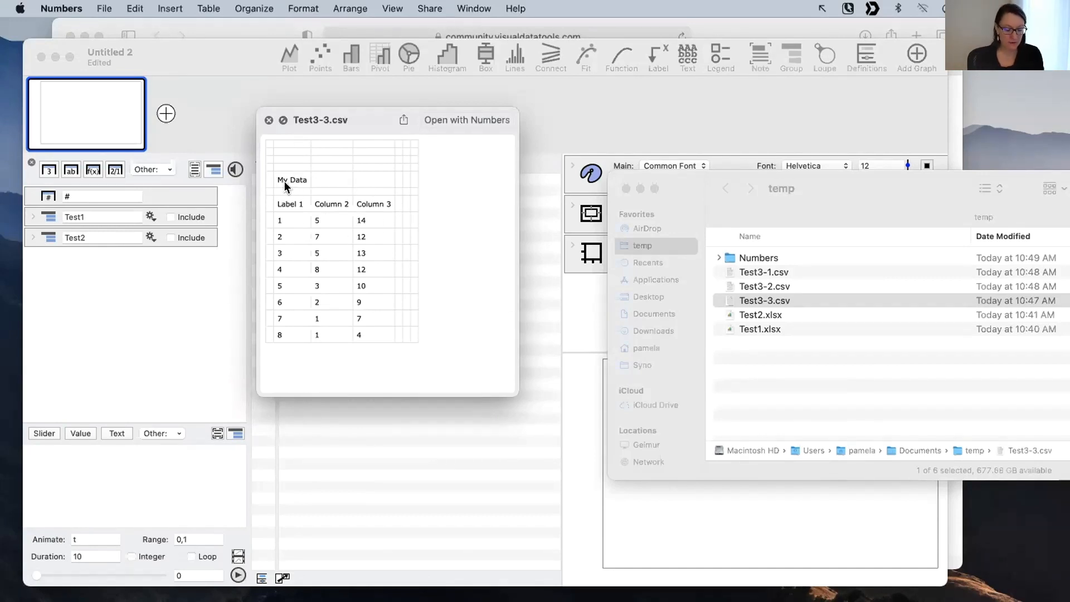
{"action": "mouse_move", "coordinate": [300, 186]}
{"action": "left_mouse_down"}
{"action": "mouse_move", "coordinate": [315, 170]}
{"action": "mouse_move", "coordinate": [304, 202]}
{"action": "left_mouse_up"}
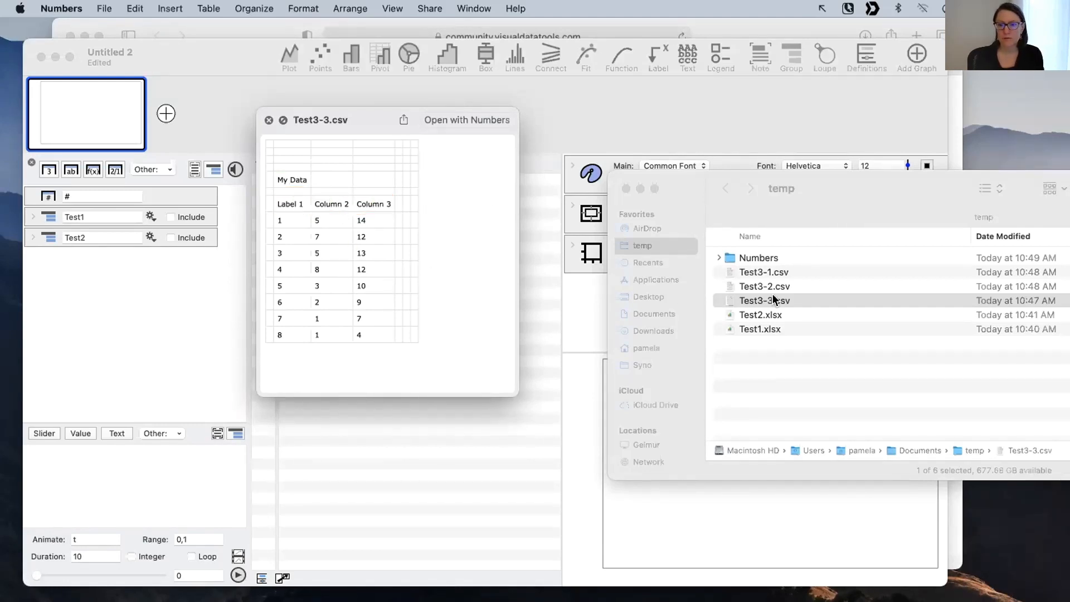
Compare the previews of Test3-1.csv, Test3-2.csv and Test3-3.csv, then close the preview.
{"action": "left_click", "coordinate": [761, 272]}
{"action": "left_click", "coordinate": [760, 270]}
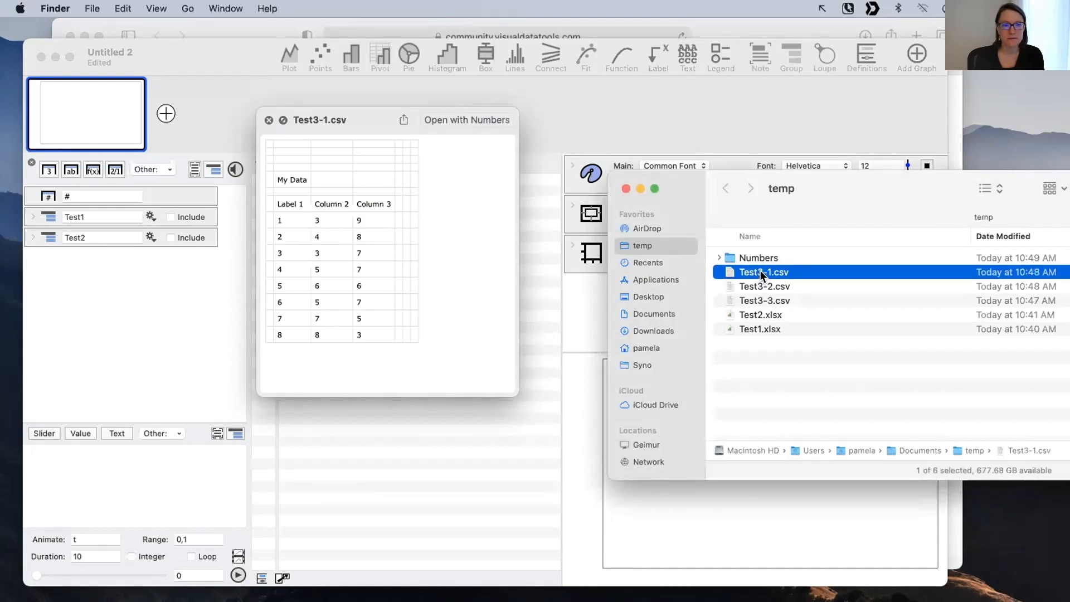
{"action": "left_click", "coordinate": [759, 283]}
{"action": "left_click", "coordinate": [762, 300]}
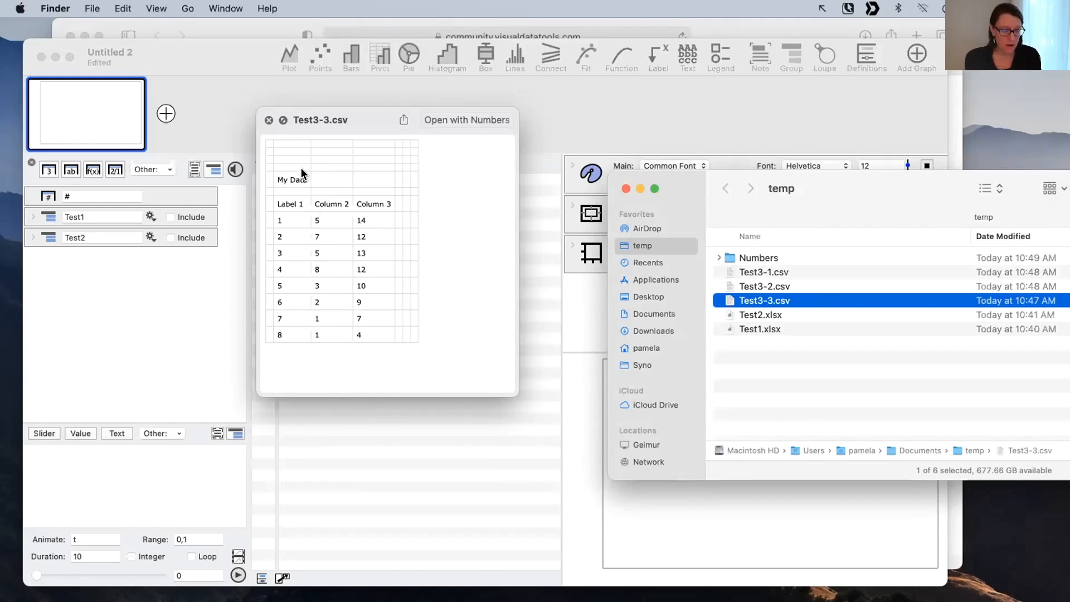
{"action": "left_click", "coordinate": [268, 119]}
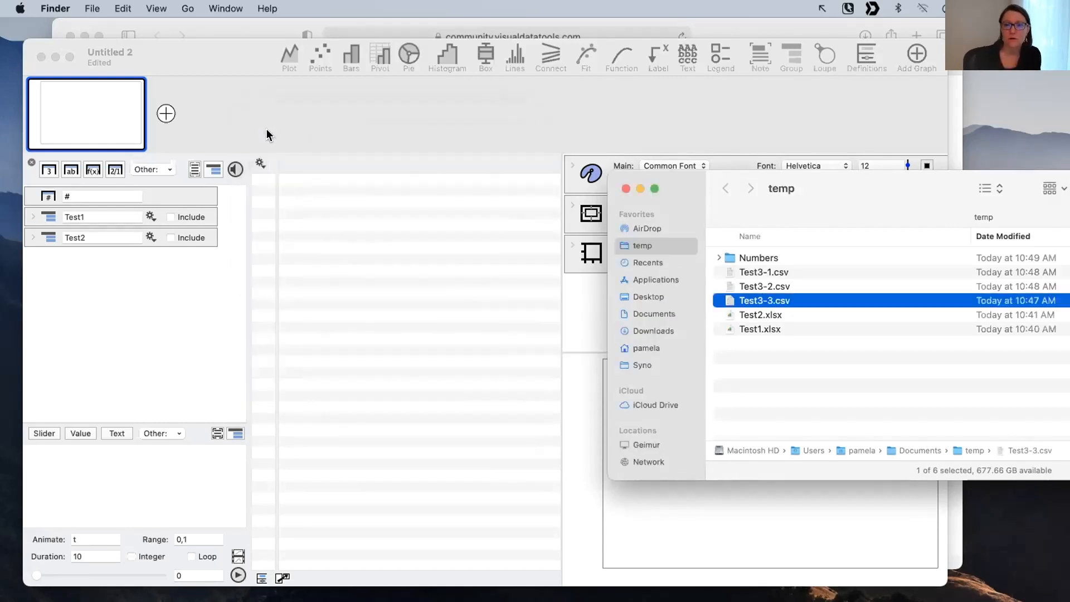
Switch to DataGraph and open Test3-1.csv, Test3-2.csv and Test3-3.csv together with Import Special.
{"action": "left_click", "coordinate": [441, 292]}
{"action": "left_click", "coordinate": [1021, 387]}
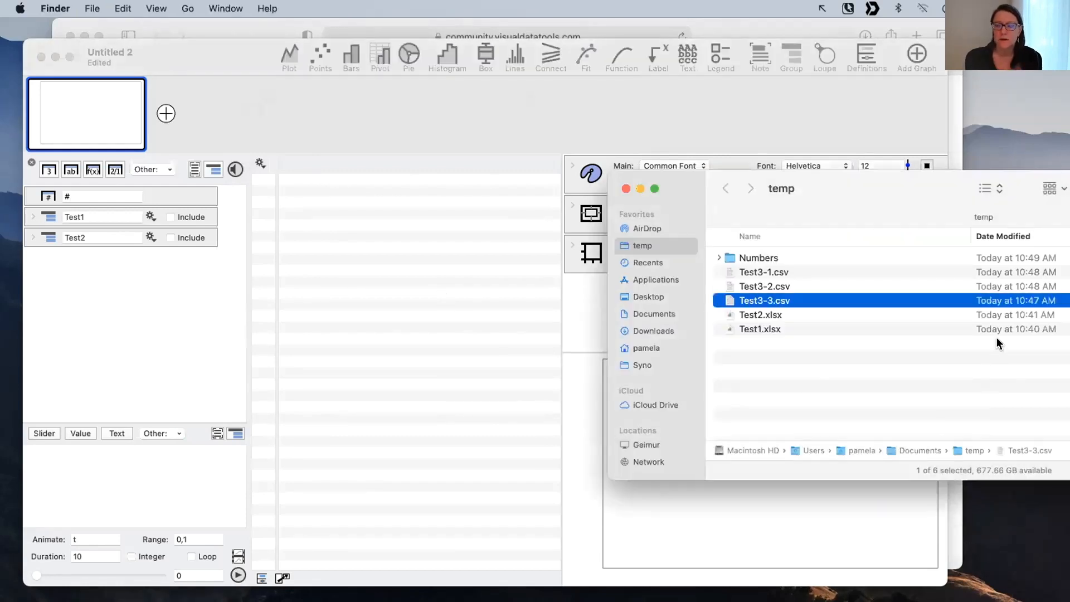
{"action": "left_click", "coordinate": [201, 55]}
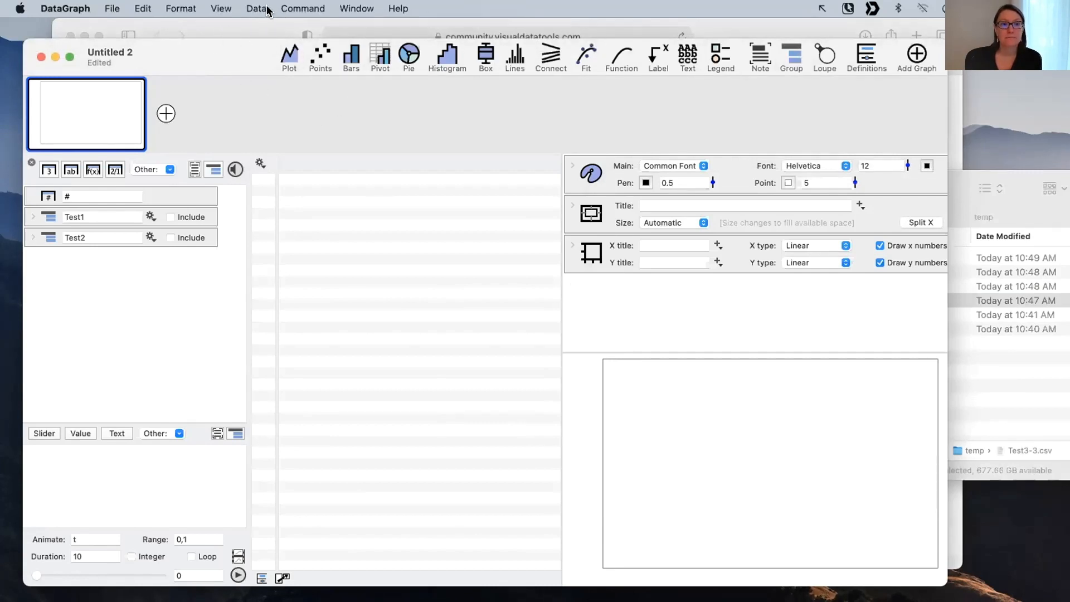
{"action": "left_click", "coordinate": [258, 10]}
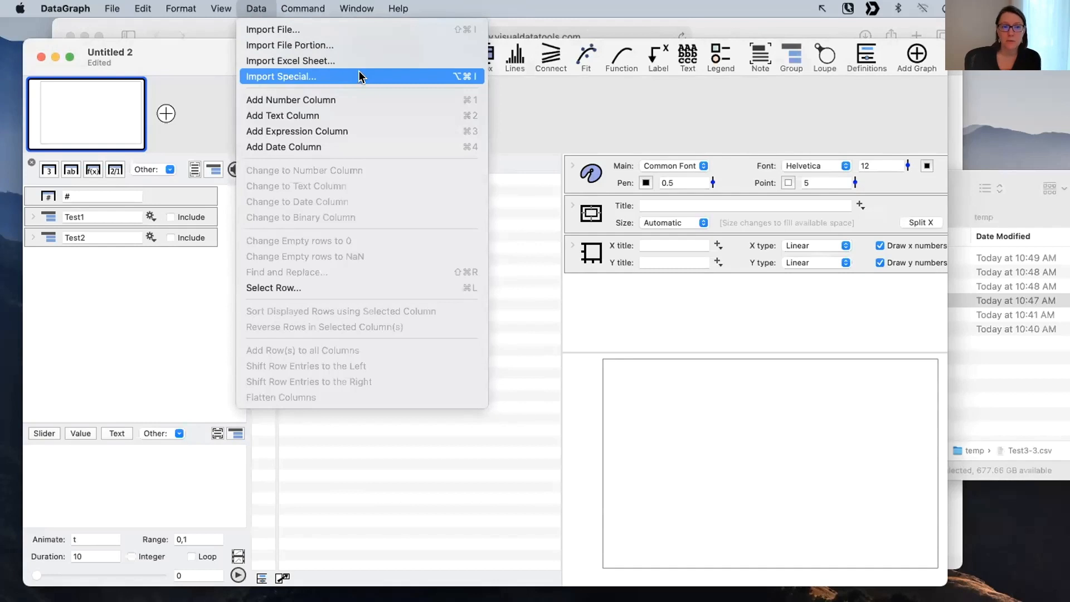
{"action": "left_click", "coordinate": [131, 306]}
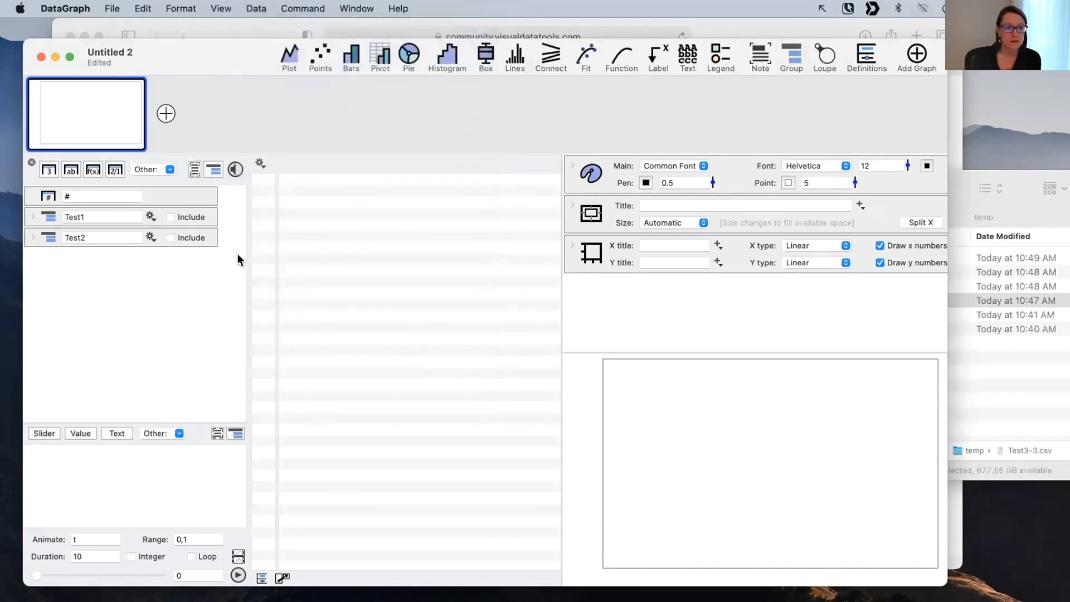
{"action": "left_click", "coordinate": [258, 162]}
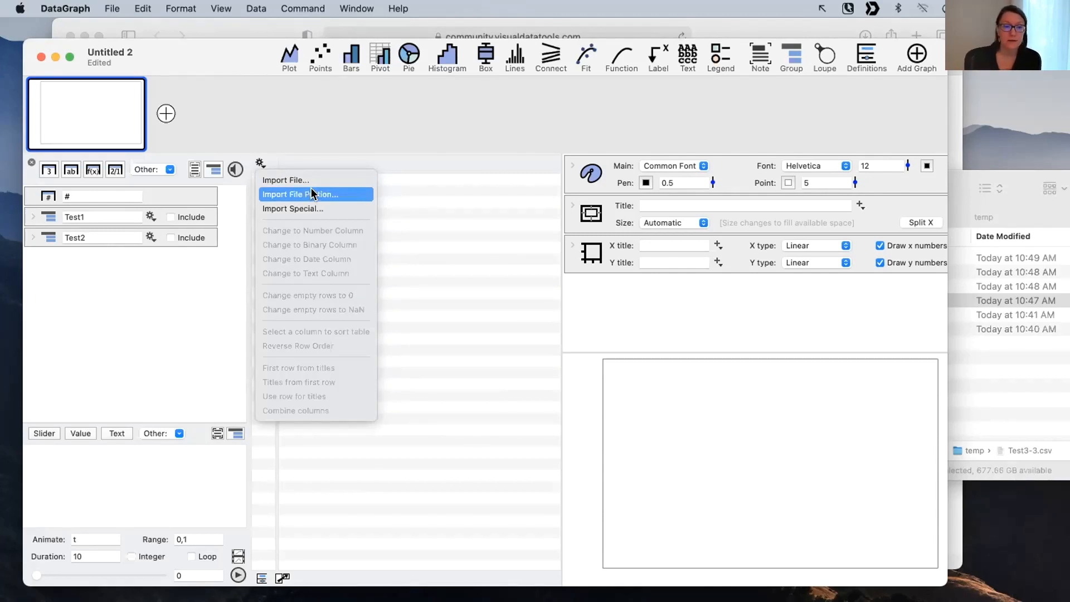
{"action": "left_click", "coordinate": [348, 208]}
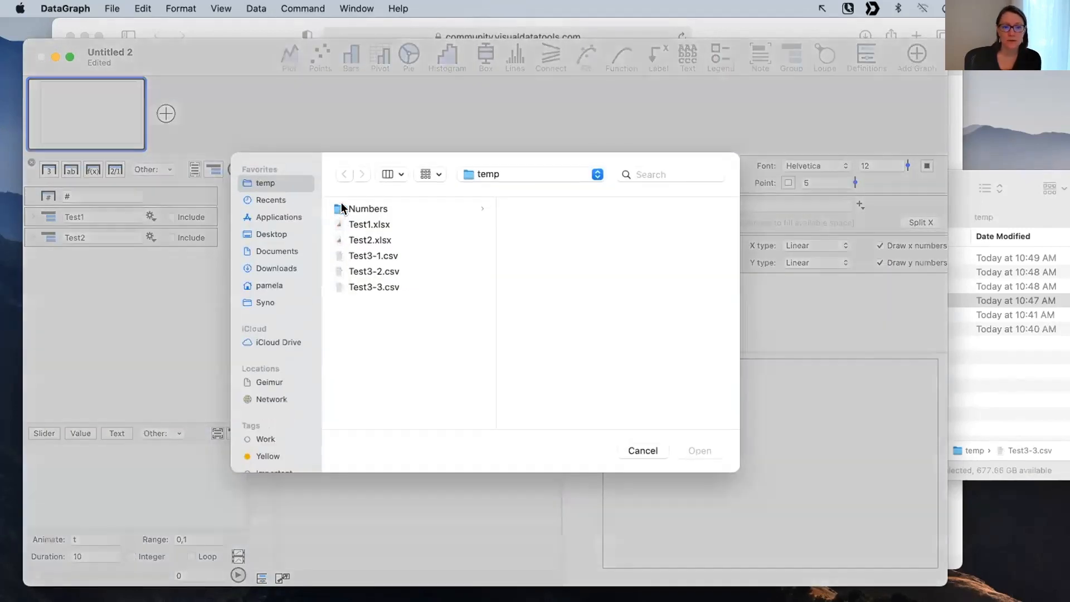
{"action": "left_click", "coordinate": [378, 252]}
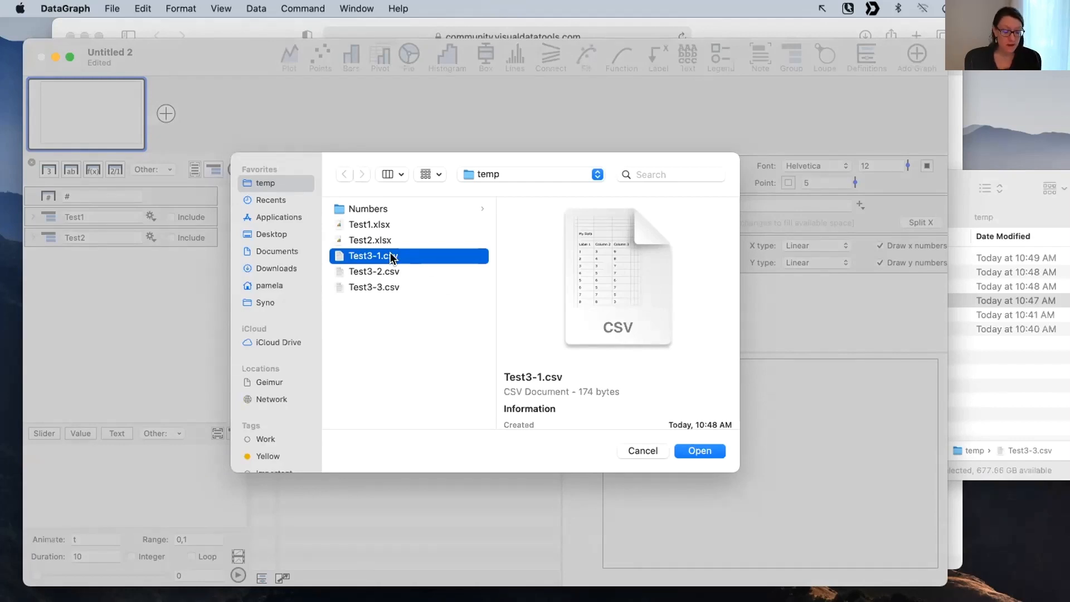
{"action": "left_click", "coordinate": [381, 284], "text": "shift"}
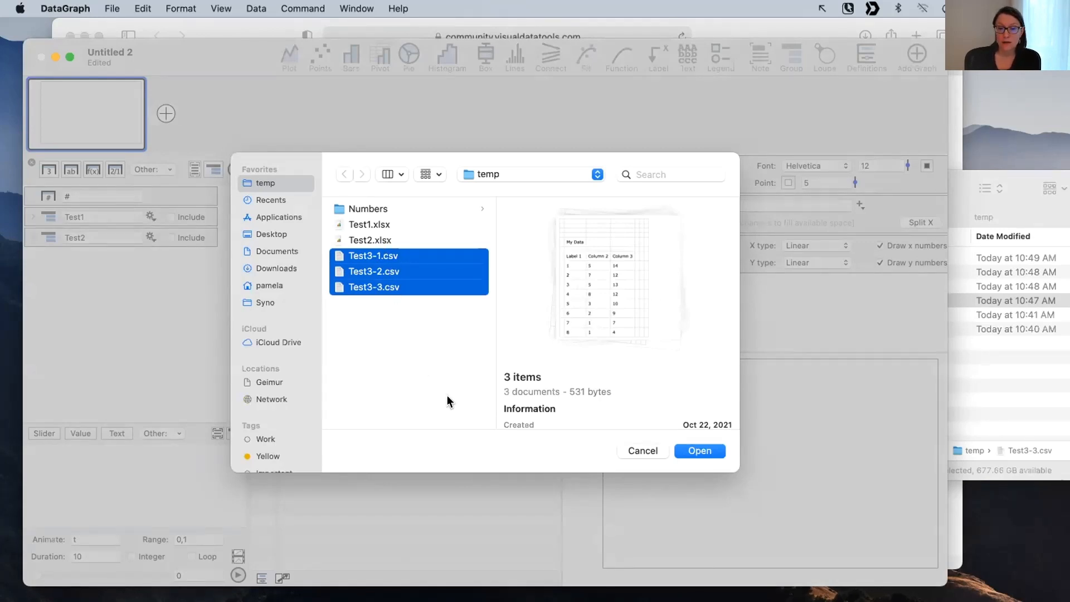
{"action": "left_click", "coordinate": [699, 451]}
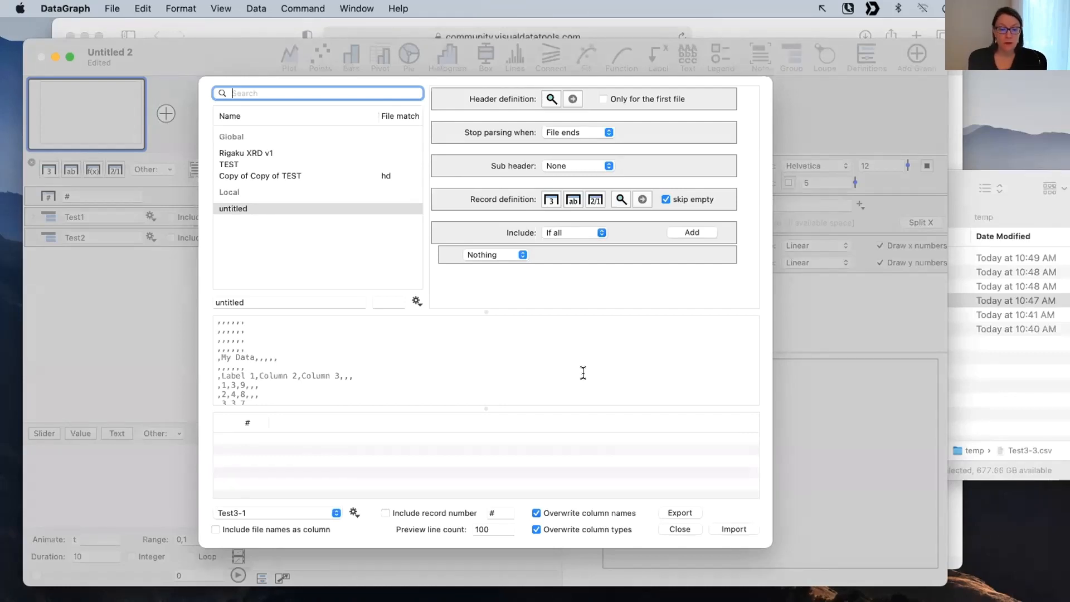
Enlarge the Import Special dialog to give its raw text and data previews more room.
{"action": "scroll", "coordinate": [630, 371], "scroll_direction": "down", "scroll_amount": 3}
{"action": "scroll", "coordinate": [654, 353], "scroll_direction": "up", "scroll_amount": 3}
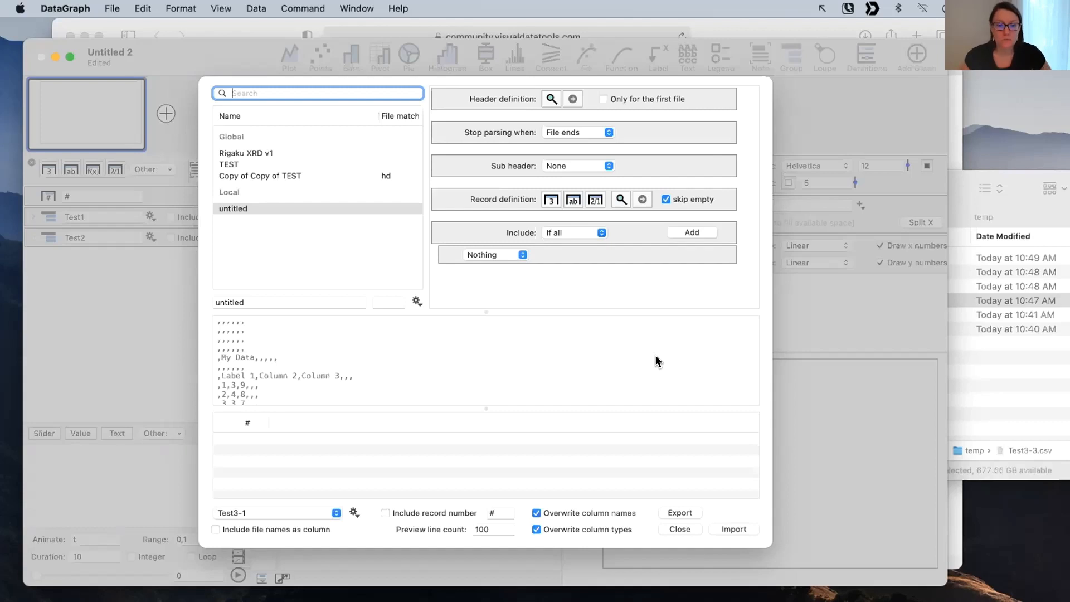
{"action": "left_click_drag", "start_coordinate": [486, 71], "coordinate": [485, 21]}
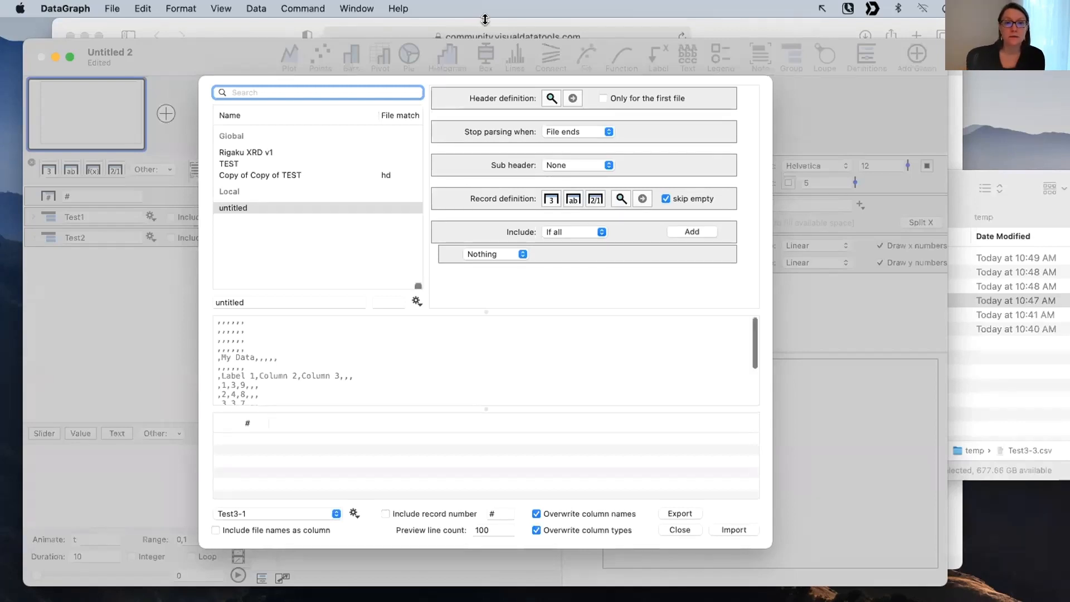
{"action": "left_click_drag", "start_coordinate": [421, 546], "coordinate": [422, 600]}
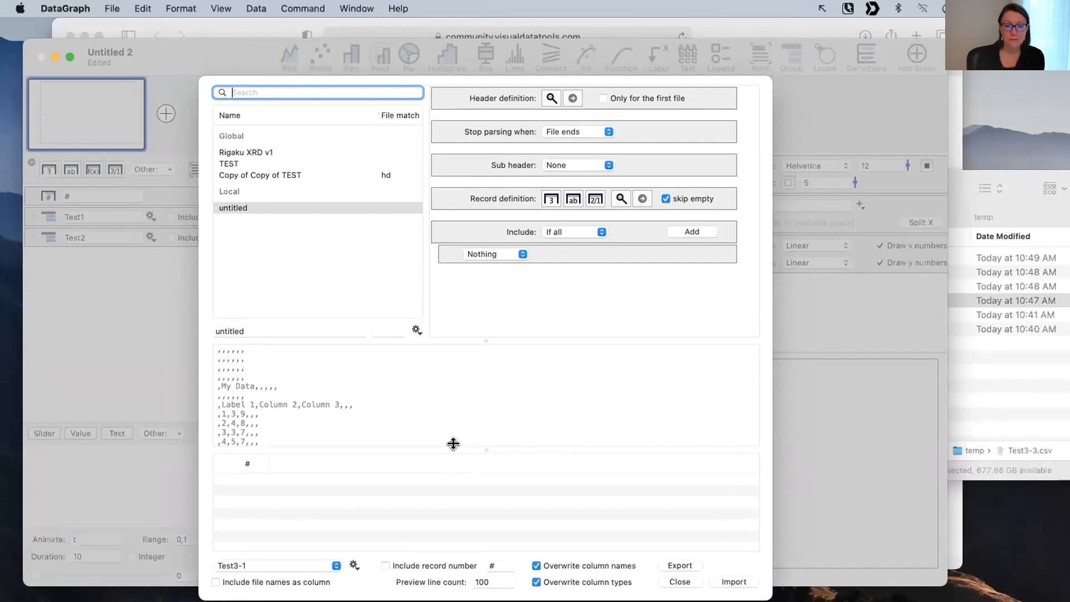
{"action": "mouse_move", "coordinate": [454, 447]}
{"action": "left_mouse_down"}
{"action": "mouse_move", "coordinate": [449, 435]}
{"action": "mouse_move", "coordinate": [450, 445]}
{"action": "left_mouse_up"}
Examine the raw text of Test3-1 in the import dialog, including its blank lines, title and column labels.
{"action": "scroll", "coordinate": [494, 375], "scroll_direction": "down", "scroll_amount": 3}
{"action": "scroll", "coordinate": [429, 390], "scroll_direction": "up", "scroll_amount": 3}
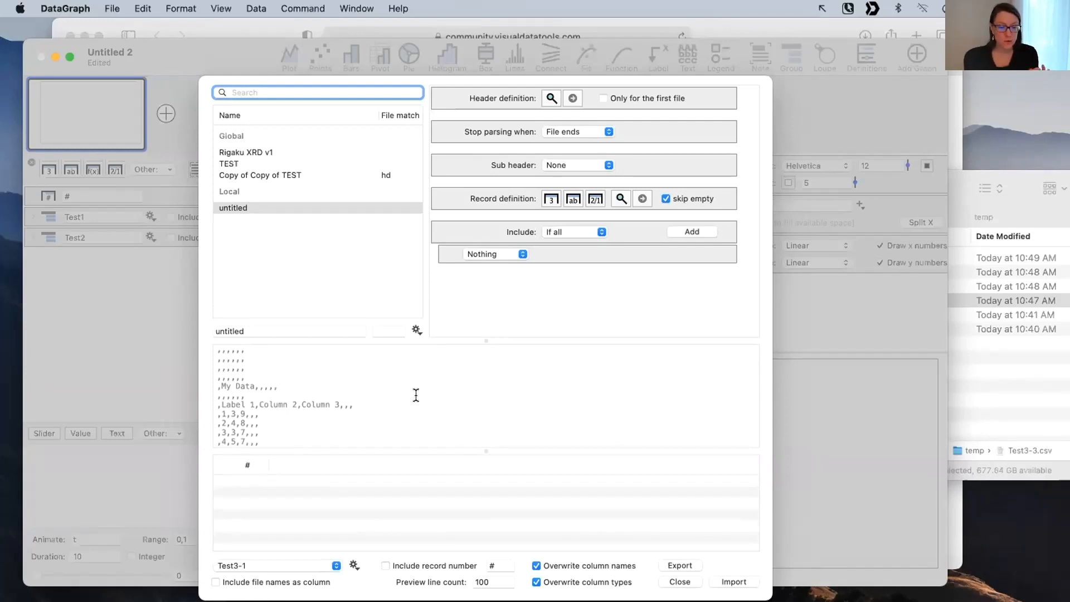
{"action": "scroll", "coordinate": [416, 395], "scroll_direction": "down", "scroll_amount": 3}
{"action": "scroll", "coordinate": [416, 395], "scroll_direction": "up", "scroll_amount": 3}
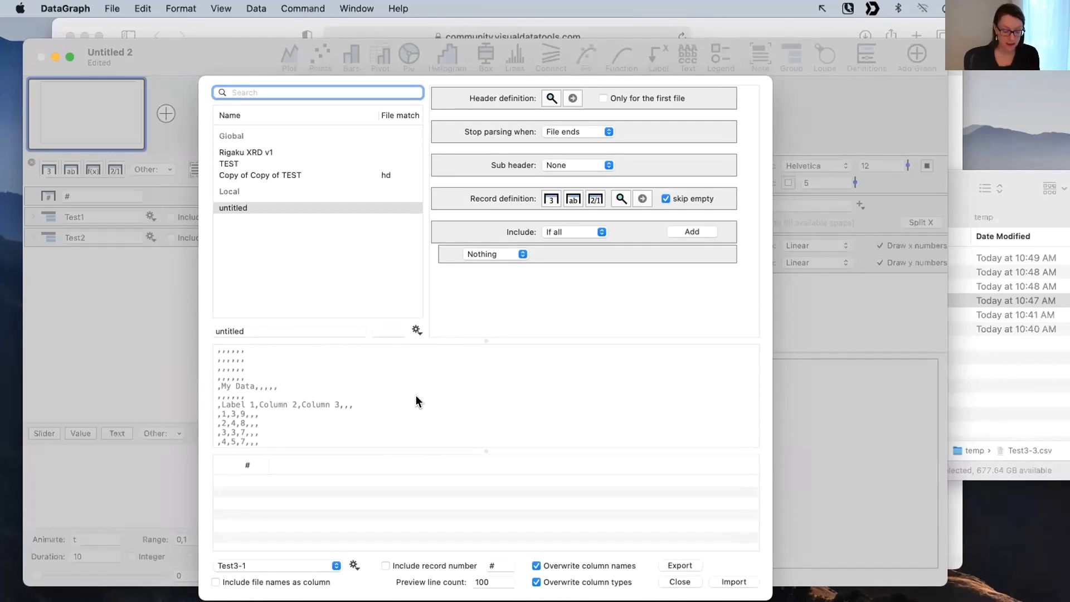
{"action": "mouse_move", "coordinate": [208, 341]}
{"action": "left_mouse_down"}
{"action": "mouse_move", "coordinate": [427, 449]}
{"action": "mouse_move", "coordinate": [774, 452]}
{"action": "mouse_move", "coordinate": [765, 450]}
{"action": "left_mouse_up"}
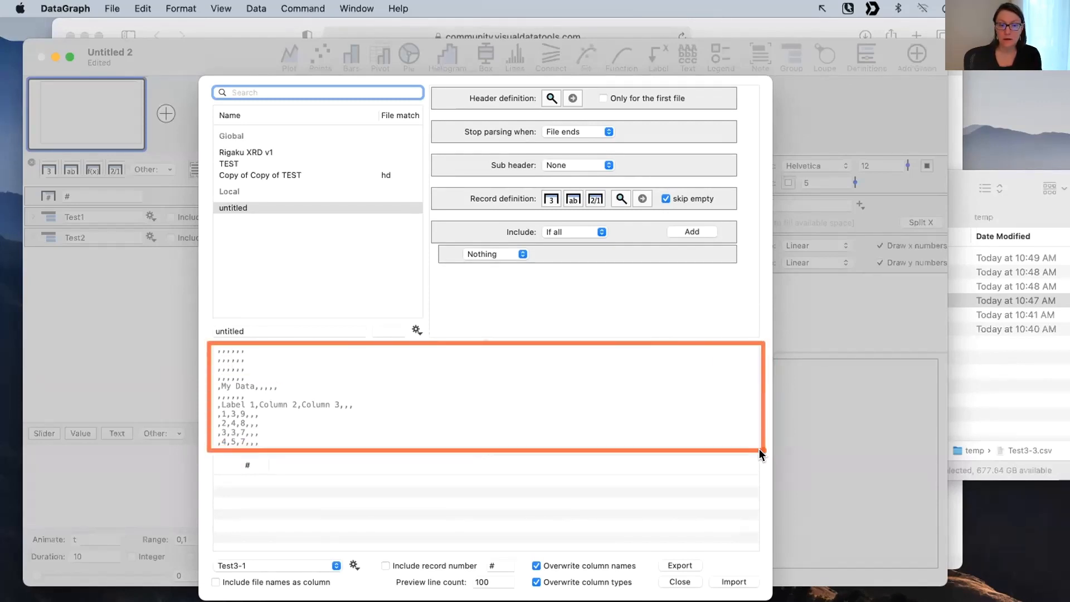
{"action": "scroll", "coordinate": [562, 387], "scroll_direction": "down", "scroll_amount": 3}
{"action": "scroll", "coordinate": [561, 386], "scroll_direction": "up", "scroll_amount": 3}
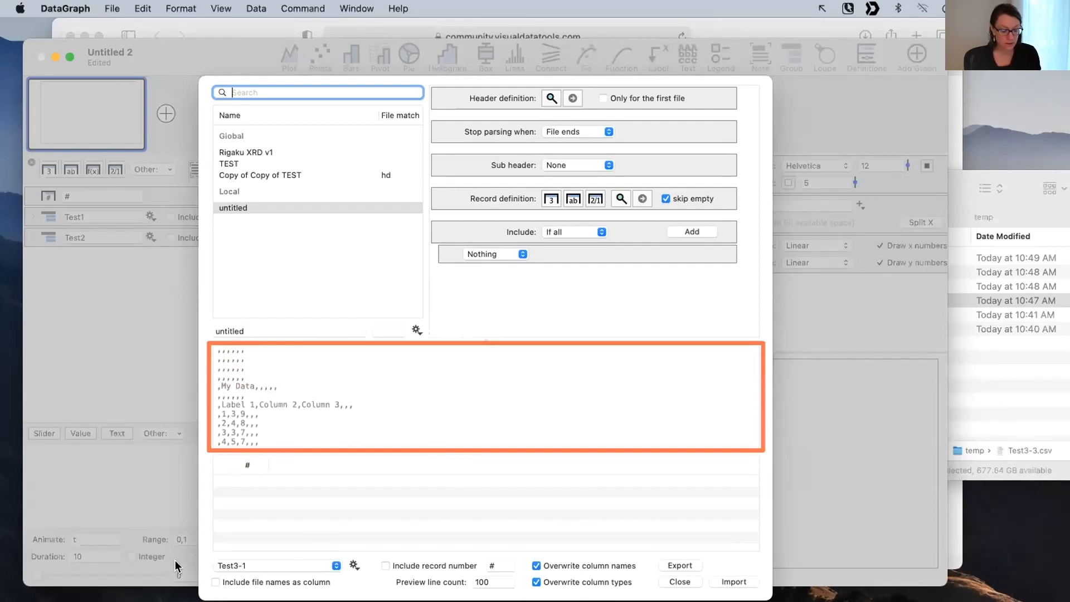
{"action": "left_click_drag", "start_coordinate": [167, 564], "coordinate": [211, 566]}
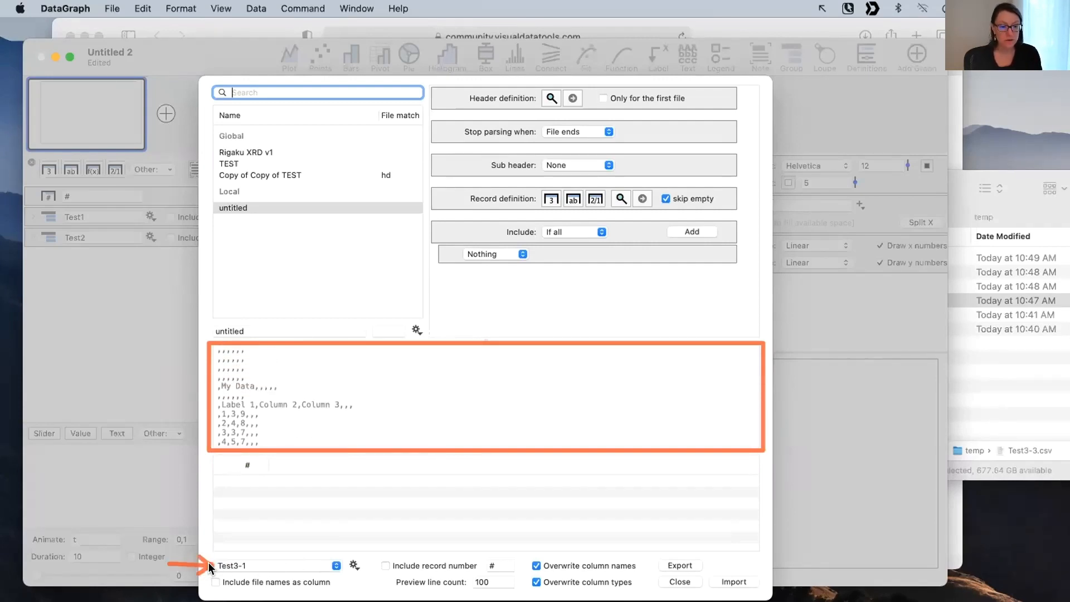
Compare the raw text of Test3-2 and Test3-3 in the import dialog, then return to Test3-1.
{"action": "left_click", "coordinate": [240, 564]}
{"action": "left_click", "coordinate": [243, 539]}
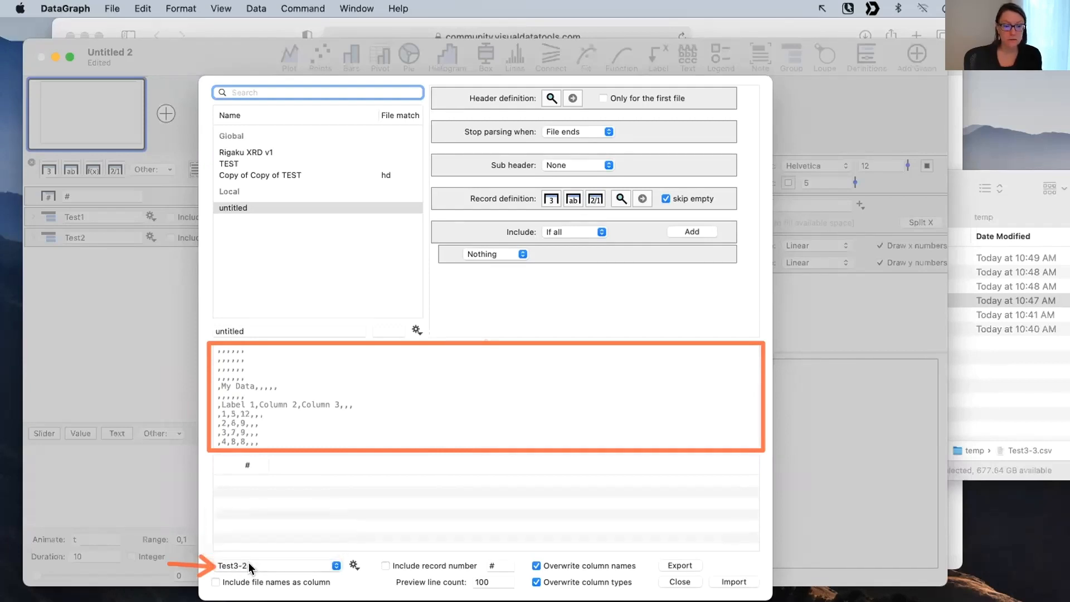
{"action": "left_click", "coordinate": [242, 565]}
{"action": "left_click", "coordinate": [239, 582]}
{"action": "scroll", "coordinate": [265, 422], "scroll_direction": "down", "scroll_amount": 1}
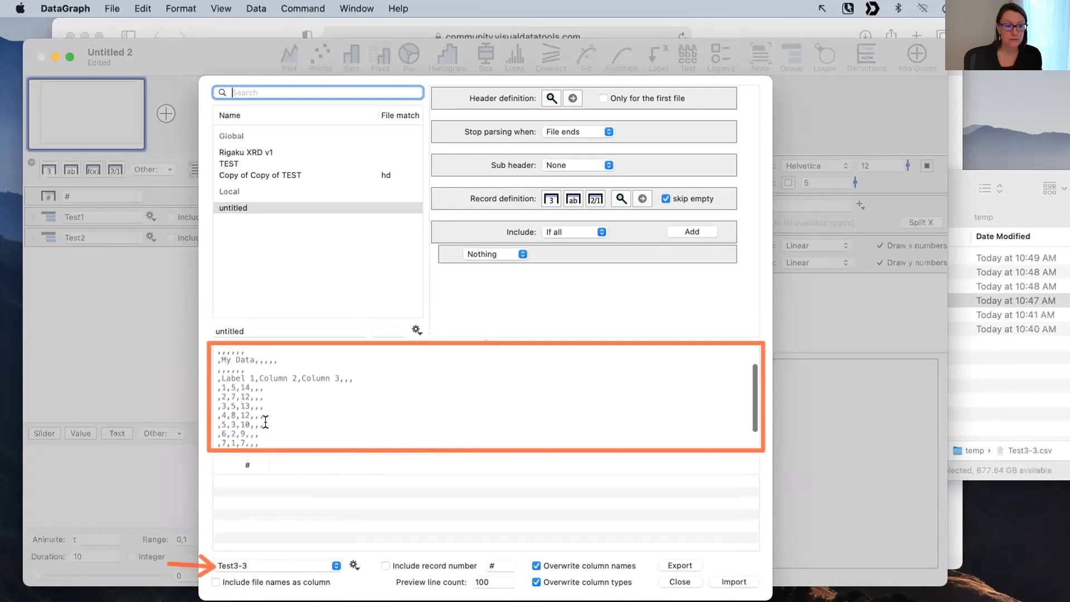
{"action": "left_click", "coordinate": [263, 565]}
{"action": "left_click", "coordinate": [259, 551]}
{"action": "left_click", "coordinate": [257, 567]}
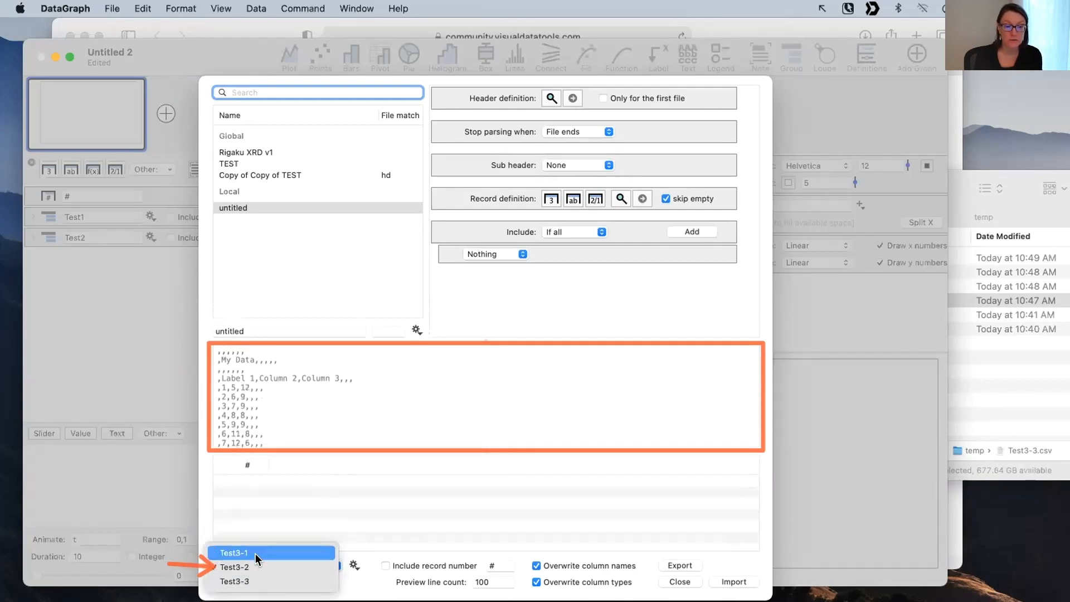
{"action": "left_click", "coordinate": [257, 548]}
{"action": "scroll", "coordinate": [336, 390], "scroll_direction": "up", "scroll_amount": 2}
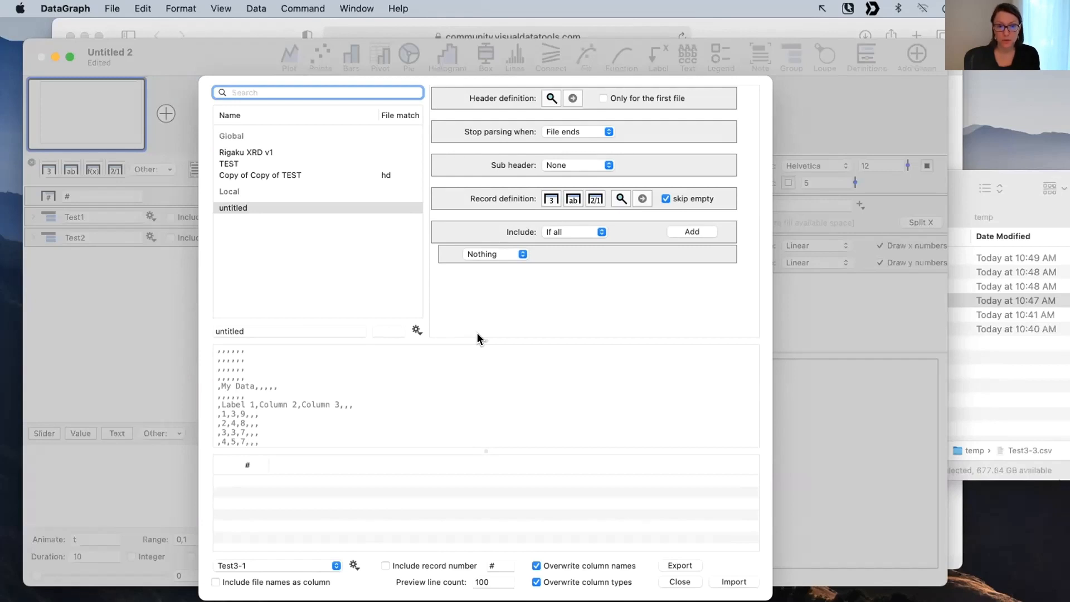
Add a skip-lines rule to the header definition and set it to skip 5 lines.
{"action": "mouse_move", "coordinate": [458, 82]}
{"action": "left_mouse_down"}
{"action": "mouse_move", "coordinate": [426, 85]}
{"action": "mouse_move", "coordinate": [727, 280]}
{"action": "mouse_move", "coordinate": [756, 333]}
{"action": "left_mouse_up"}
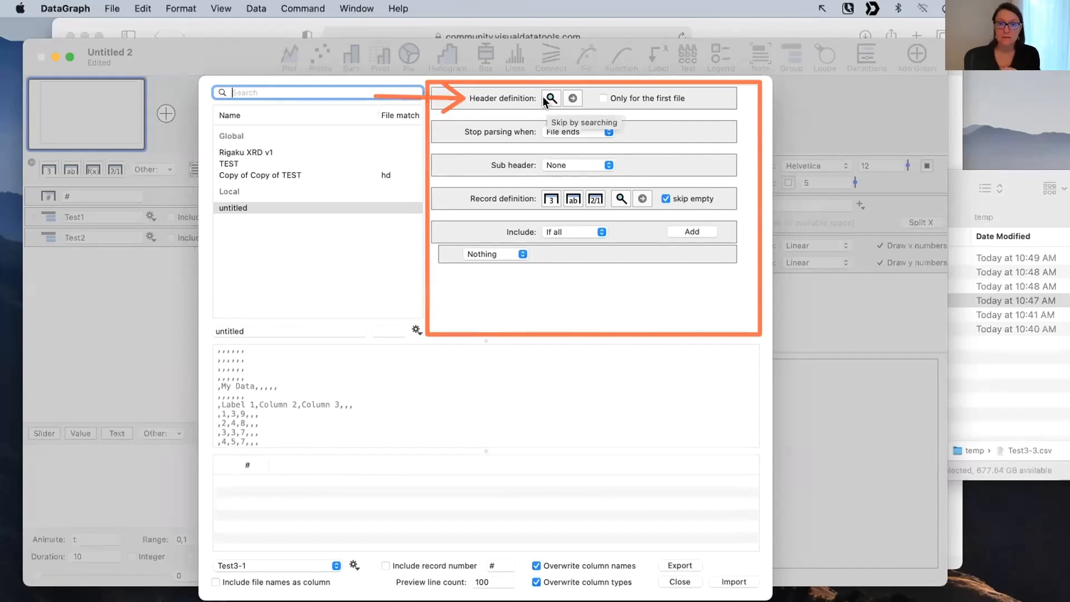
{"action": "left_click", "coordinate": [572, 98]}
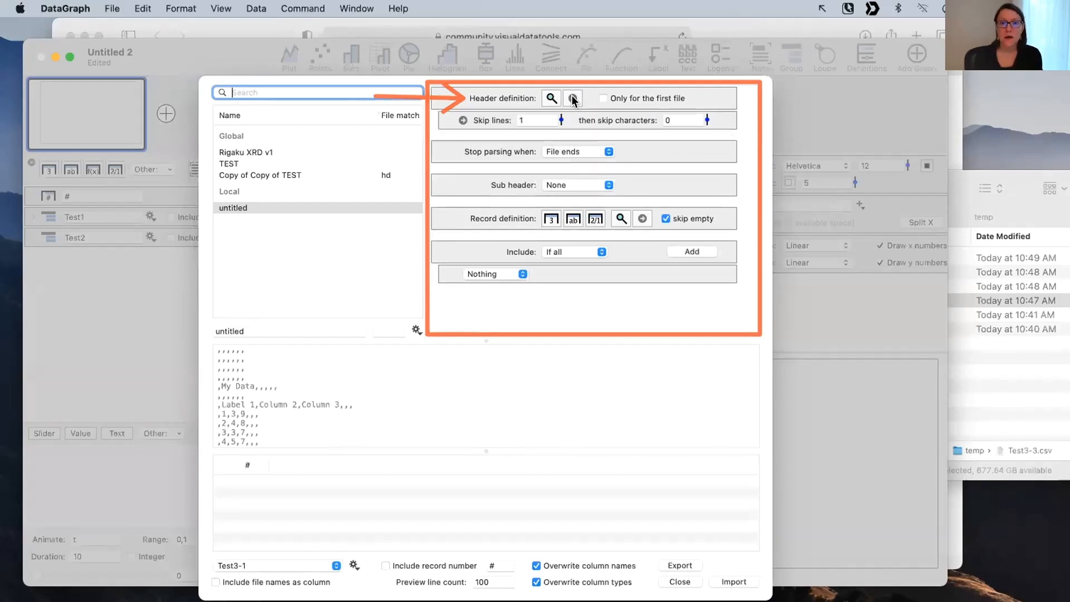
{"action": "left_click", "coordinate": [454, 112]}
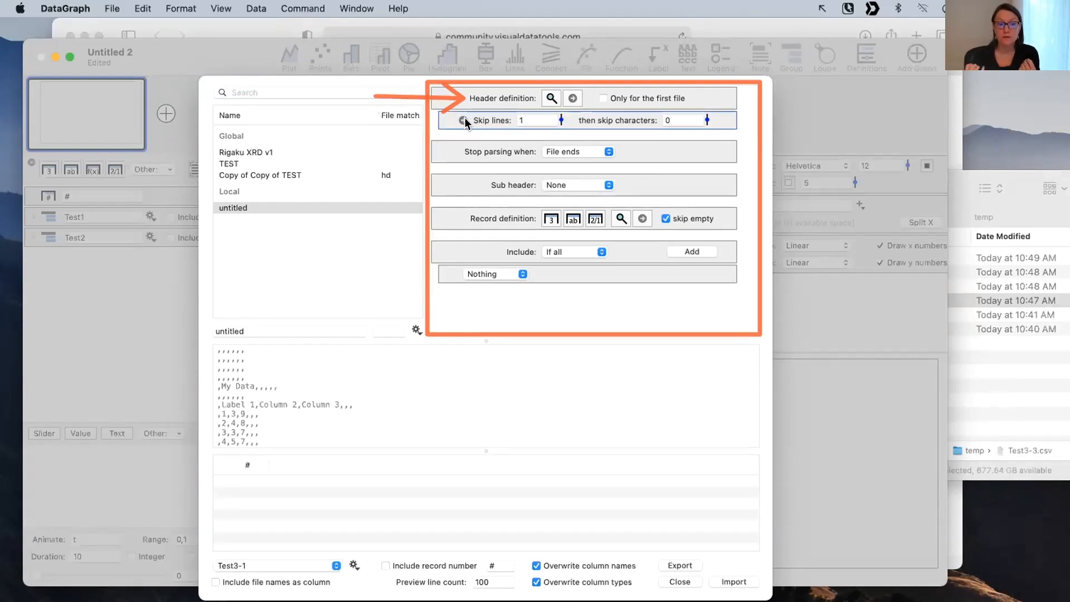
{"action": "left_click_drag", "start_coordinate": [561, 120], "coordinate": [555, 110]}
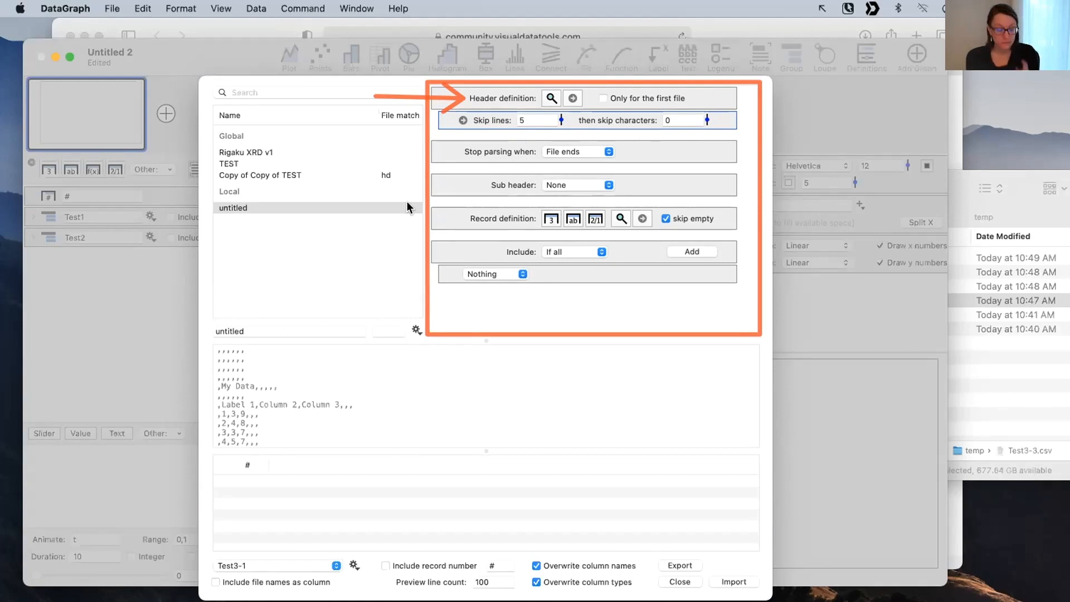
{"action": "mouse_move", "coordinate": [363, 151]}
{"action": "left_mouse_down"}
{"action": "mouse_move", "coordinate": [444, 150]}
{"action": "mouse_move", "coordinate": [424, 146]}
{"action": "left_mouse_up"}
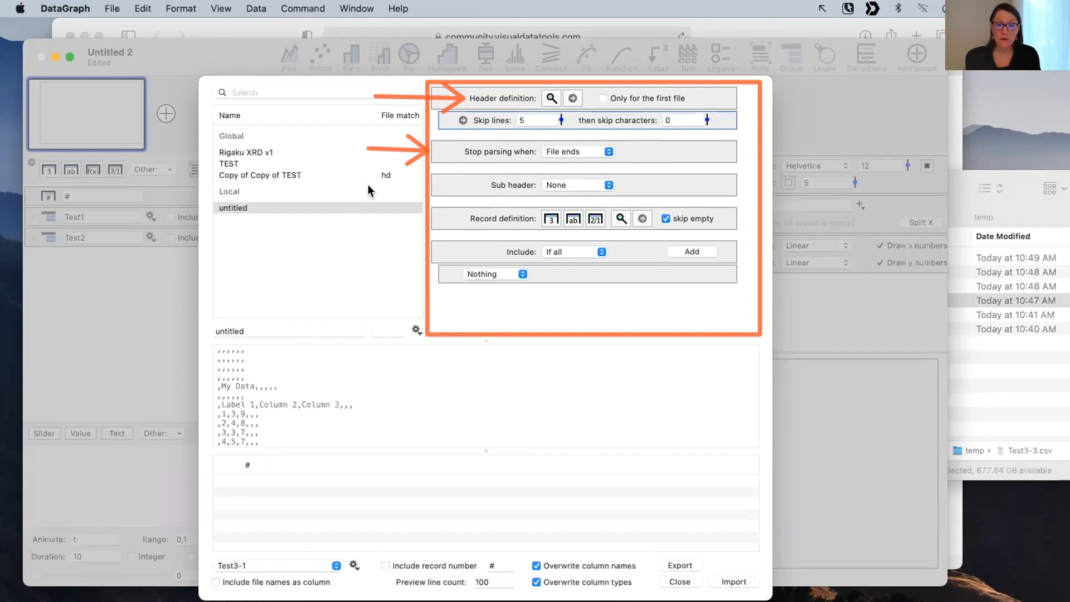
{"action": "left_click_drag", "start_coordinate": [362, 181], "coordinate": [423, 180]}
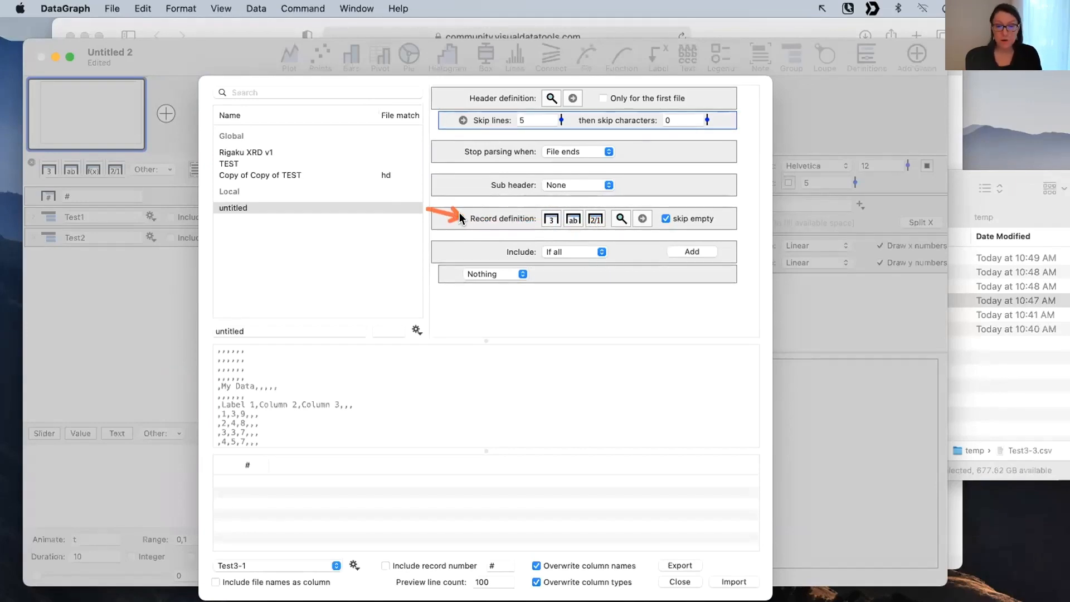
Add a numeric column separated by comma or tab to the record definition and highlight it in the data preview.
{"action": "left_click", "coordinate": [552, 218]}
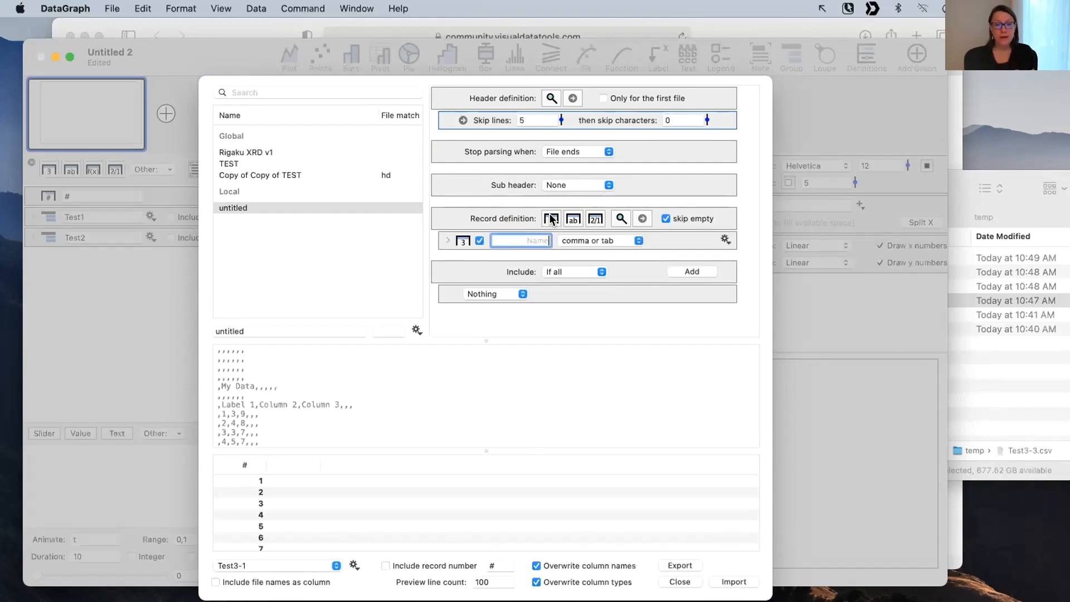
{"action": "left_click", "coordinate": [462, 240]}
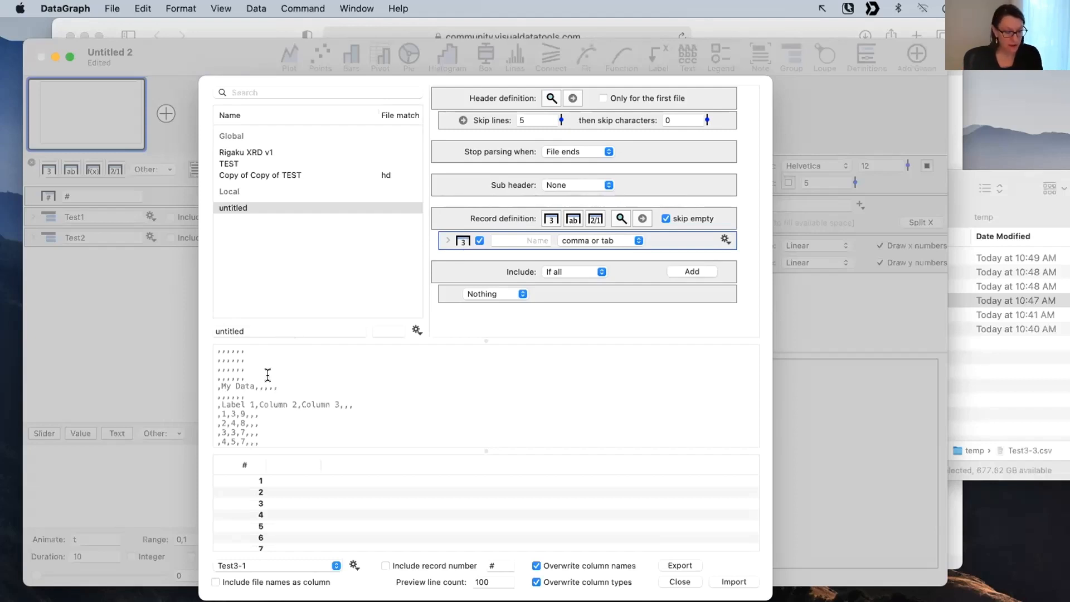
{"action": "left_click_drag", "start_coordinate": [257, 397], "coordinate": [257, 473]}
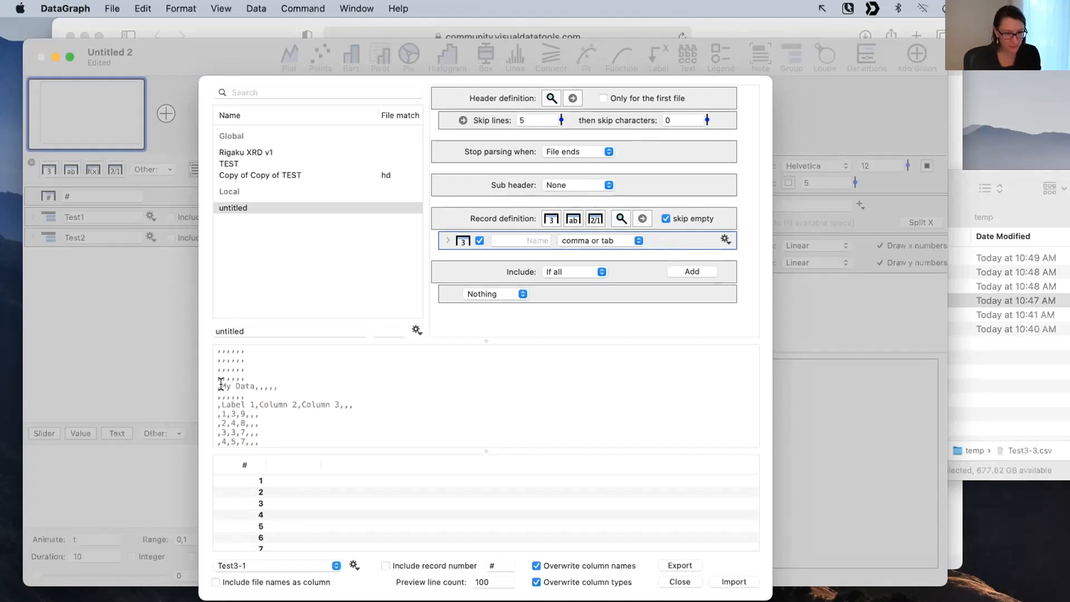
{"action": "left_click", "coordinate": [304, 464]}
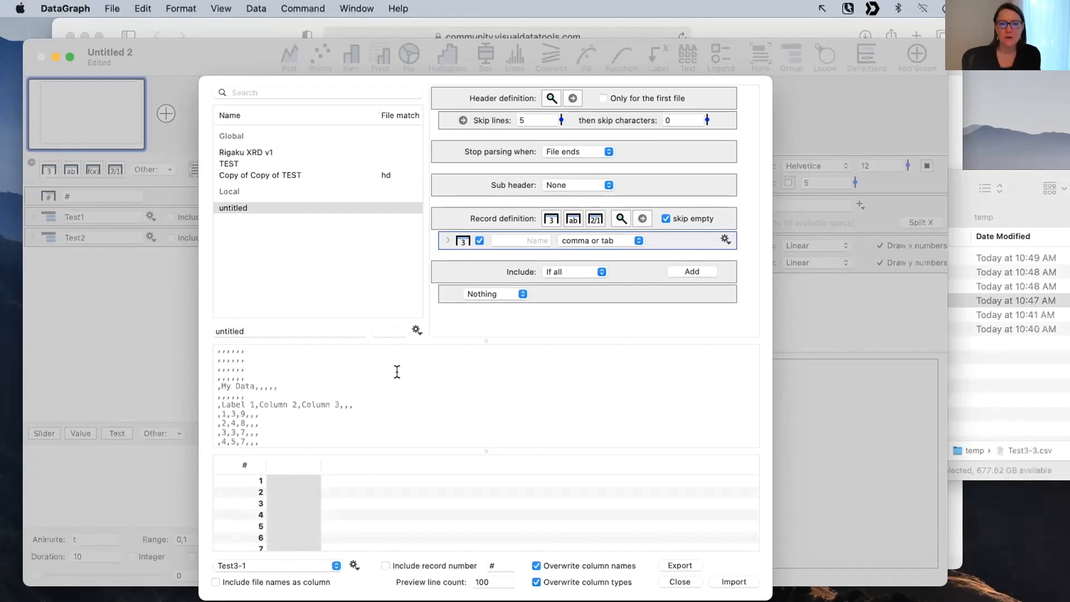
Add a second numeric column to the record definition and check which raw text values it captures.
{"action": "left_click", "coordinate": [552, 219]}
{"action": "scroll", "coordinate": [380, 496], "scroll_direction": "down", "scroll_amount": 3}
{"action": "scroll", "coordinate": [380, 496], "scroll_direction": "up", "scroll_amount": 3}
{"action": "scroll", "coordinate": [380, 496], "scroll_direction": "down", "scroll_amount": 3}
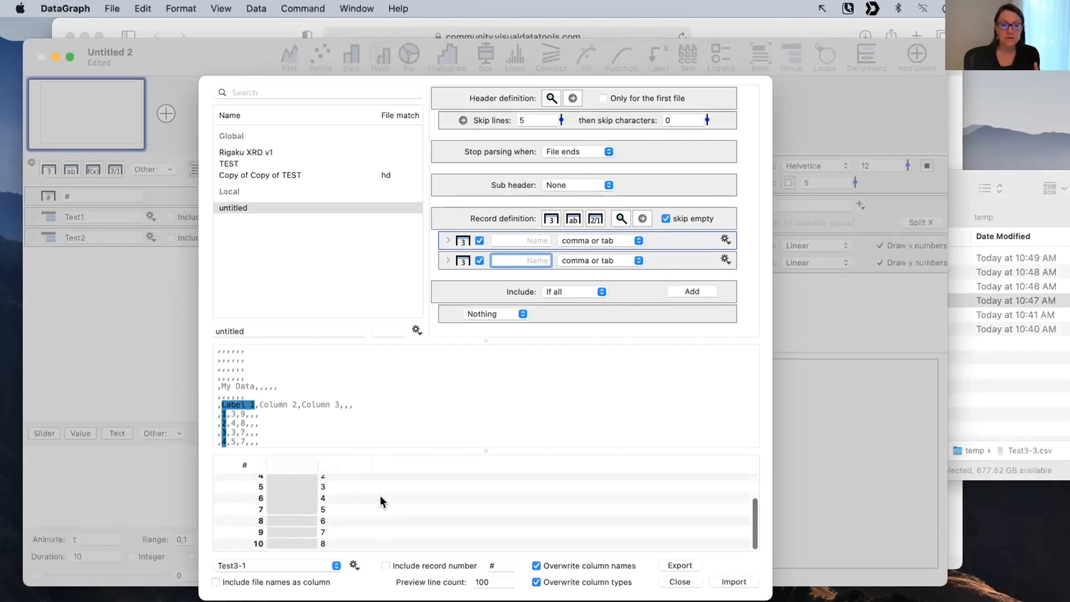
{"action": "scroll", "coordinate": [380, 496], "scroll_direction": "up", "scroll_amount": 3}
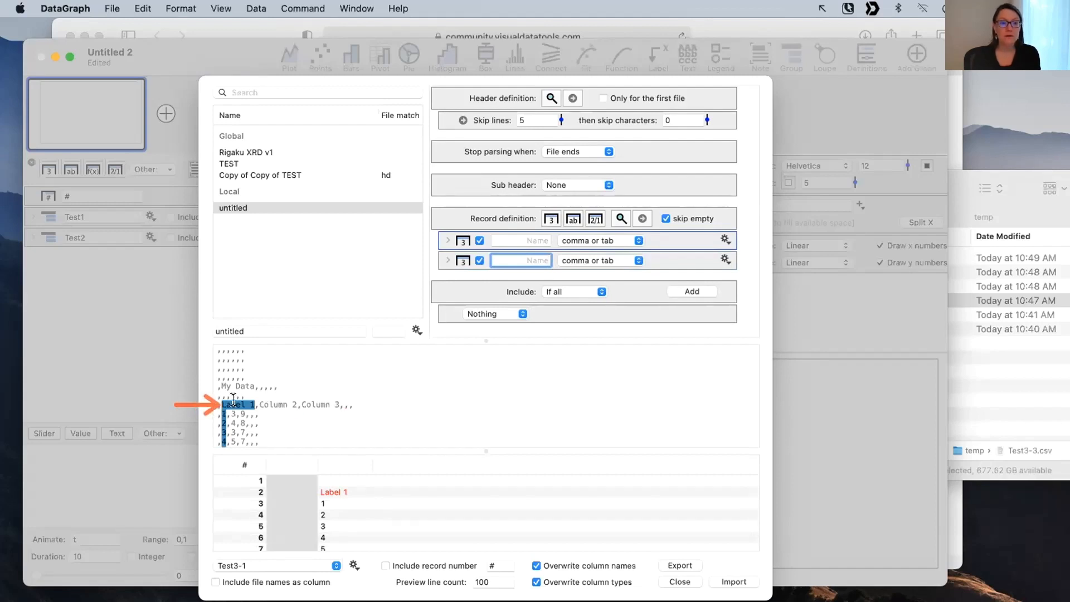
{"action": "left_click", "coordinate": [344, 460]}
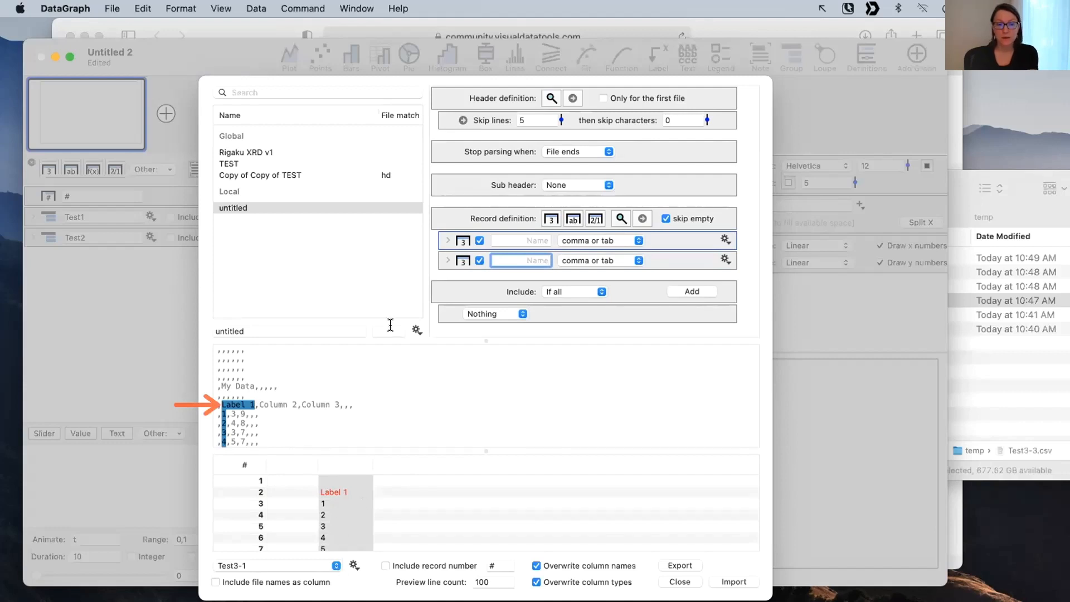
Add two more numeric columns to the record definition to capture Column 2 and Column 3.
{"action": "left_click", "coordinate": [550, 218]}
{"action": "left_click", "coordinate": [551, 219]}
{"action": "scroll", "coordinate": [439, 411], "scroll_direction": "down", "scroll_amount": 3}
{"action": "scroll", "coordinate": [439, 411], "scroll_direction": "up", "scroll_amount": 1}
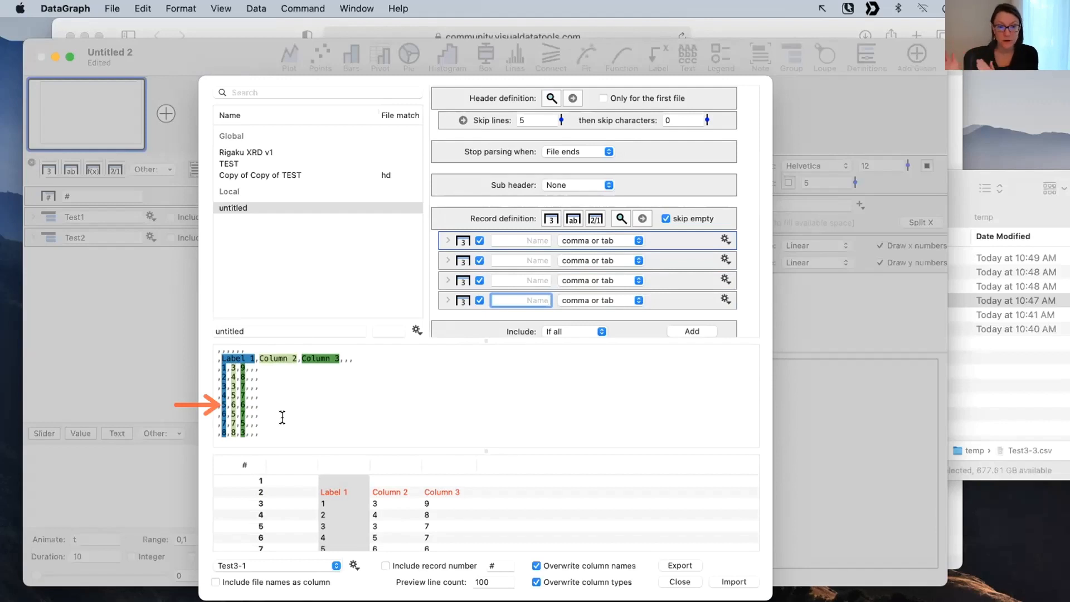
Enlarge the data preview and select the row holding the column labels.
{"action": "left_click_drag", "start_coordinate": [407, 449], "coordinate": [401, 378]}
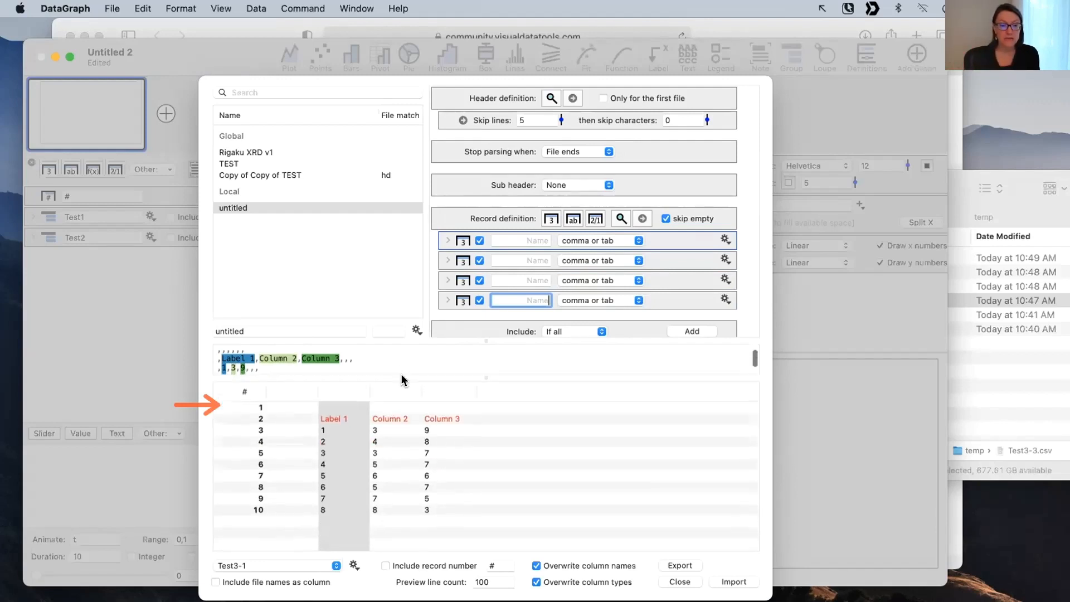
{"action": "left_click", "coordinate": [460, 487]}
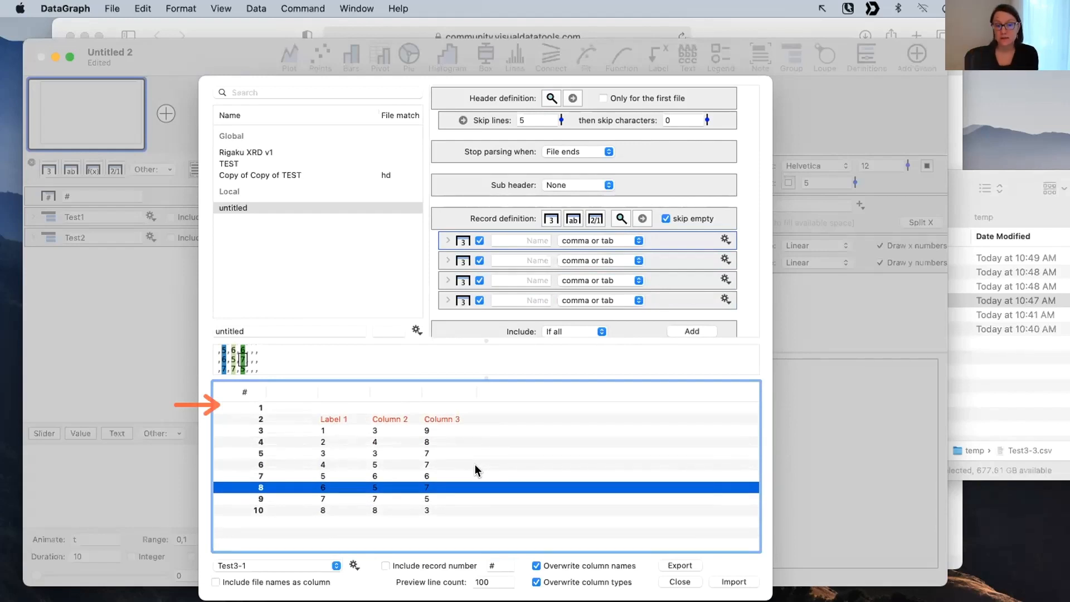
{"action": "left_click", "coordinate": [463, 419]}
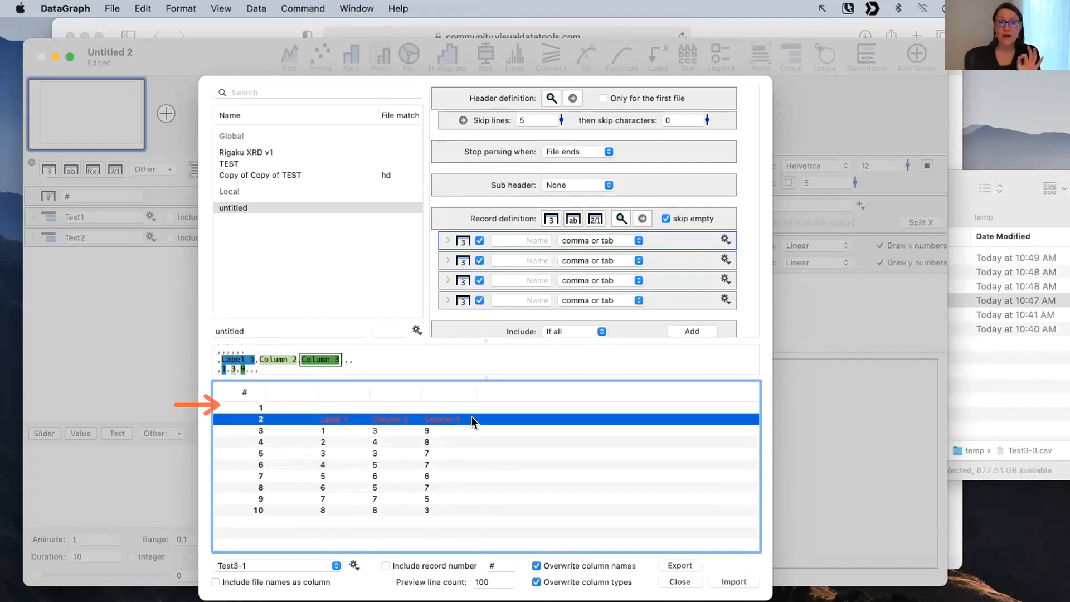
{"action": "left_click", "coordinate": [510, 245]}
{"action": "left_click", "coordinate": [454, 256]}
{"action": "left_click", "coordinate": [458, 279]}
{"action": "left_click", "coordinate": [516, 236]}
{"action": "left_click", "coordinate": [848, 8]}
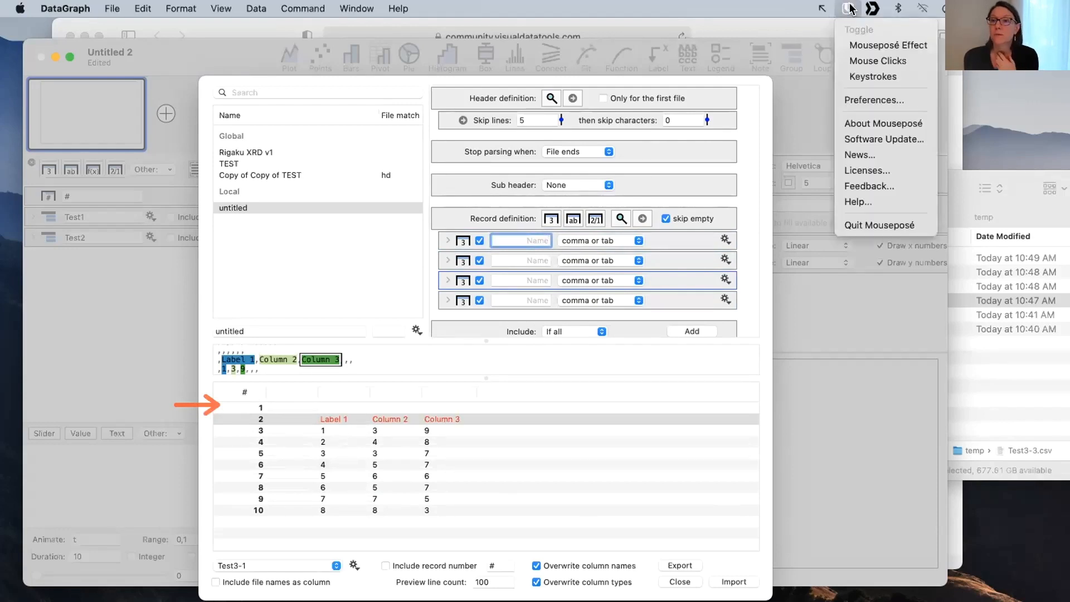
{"action": "left_click", "coordinate": [869, 61]}
{"action": "left_click", "coordinate": [460, 235]}
{"action": "left_click", "coordinate": [462, 260]}
{"action": "left_click", "coordinate": [460, 258]}
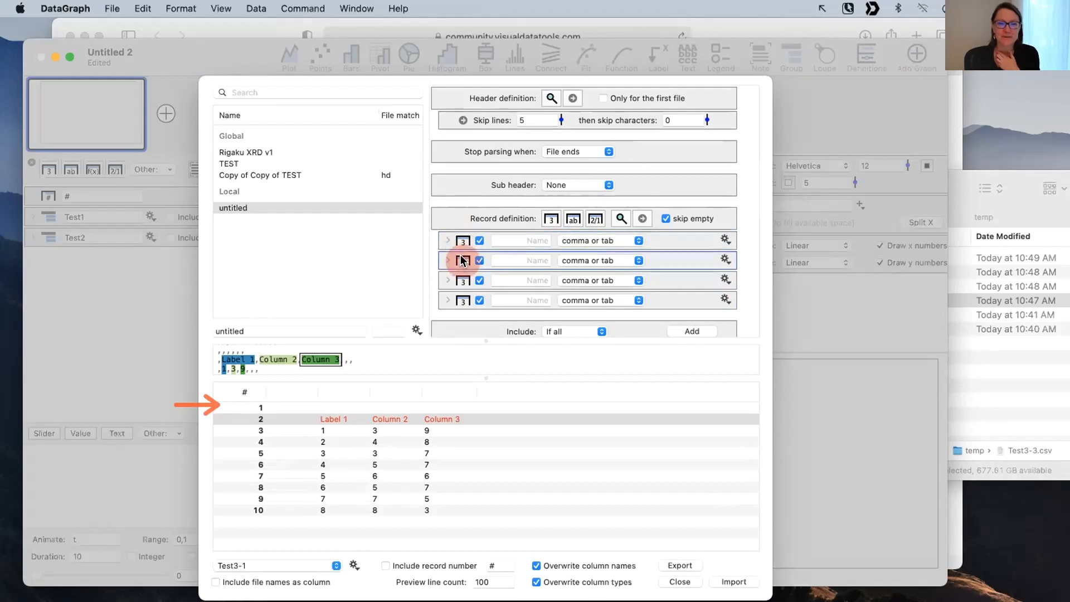
{"action": "left_click", "coordinate": [459, 237]}
{"action": "left_click", "coordinate": [458, 259]}
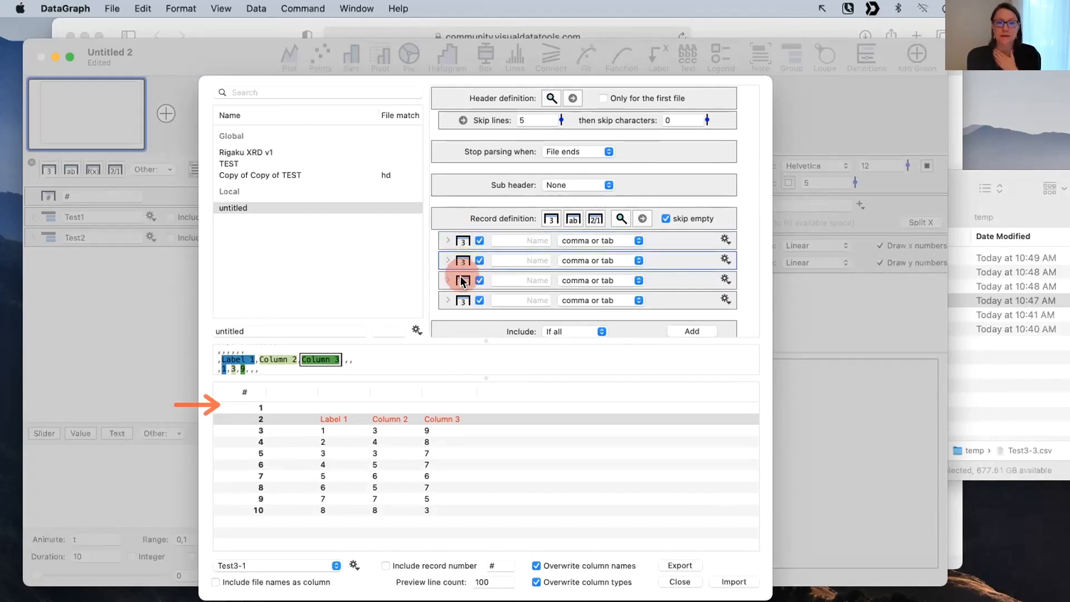
{"action": "left_click_drag", "start_coordinate": [506, 234], "coordinate": [519, 300]}
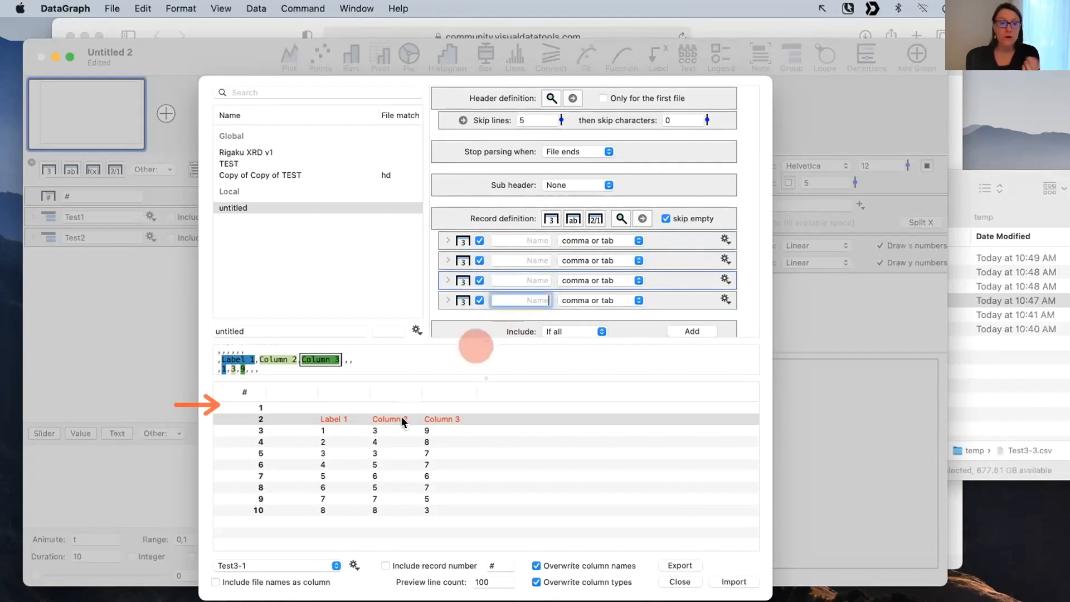
Use the preview row with Label 1, Column 2 and Column 3 as the column titles.
{"action": "left_click", "coordinate": [466, 419]}
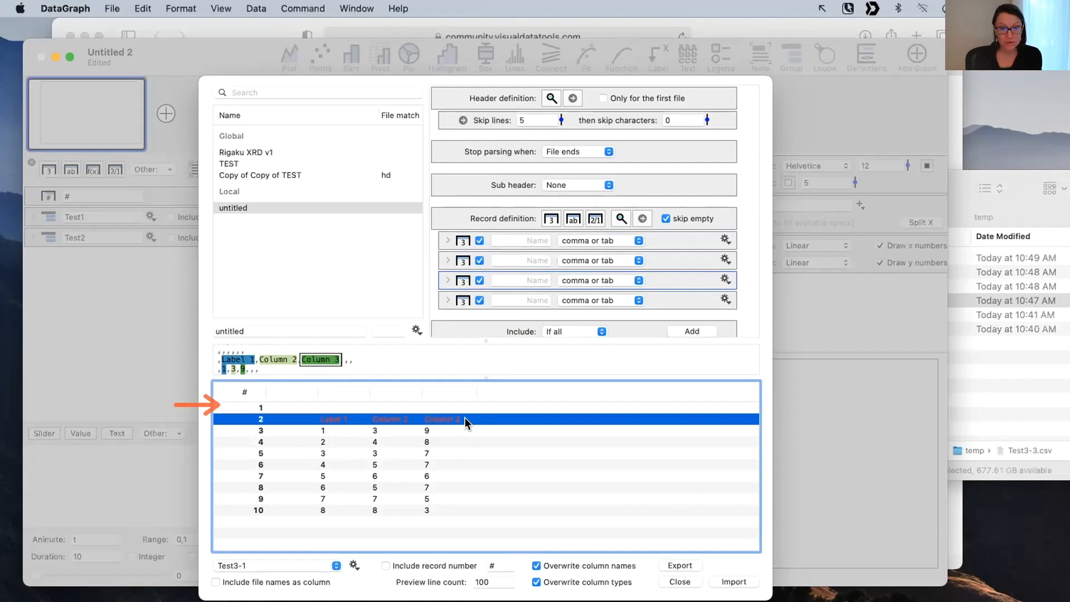
{"action": "right_click", "coordinate": [465, 417]}
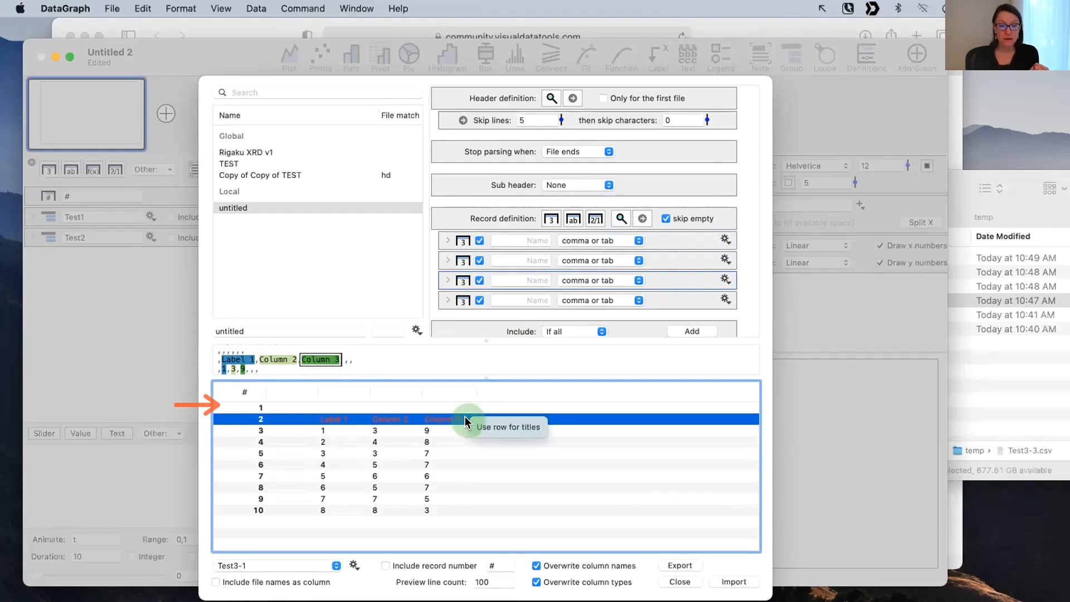
{"action": "left_click", "coordinate": [517, 426]}
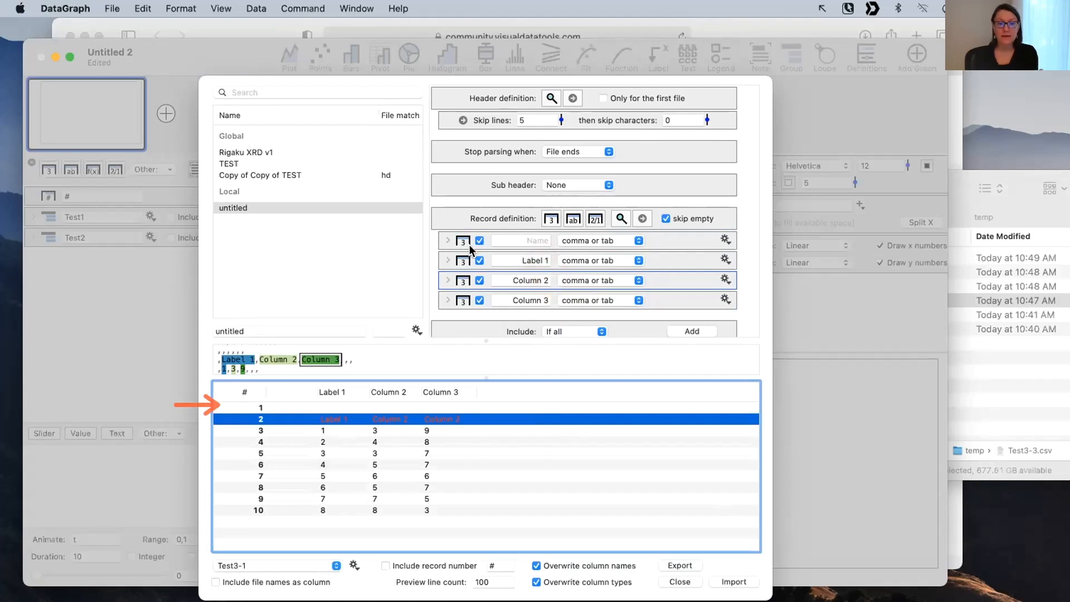
Exclude the empty unnamed first column of the record definition from the import.
{"action": "left_click", "coordinate": [454, 238]}
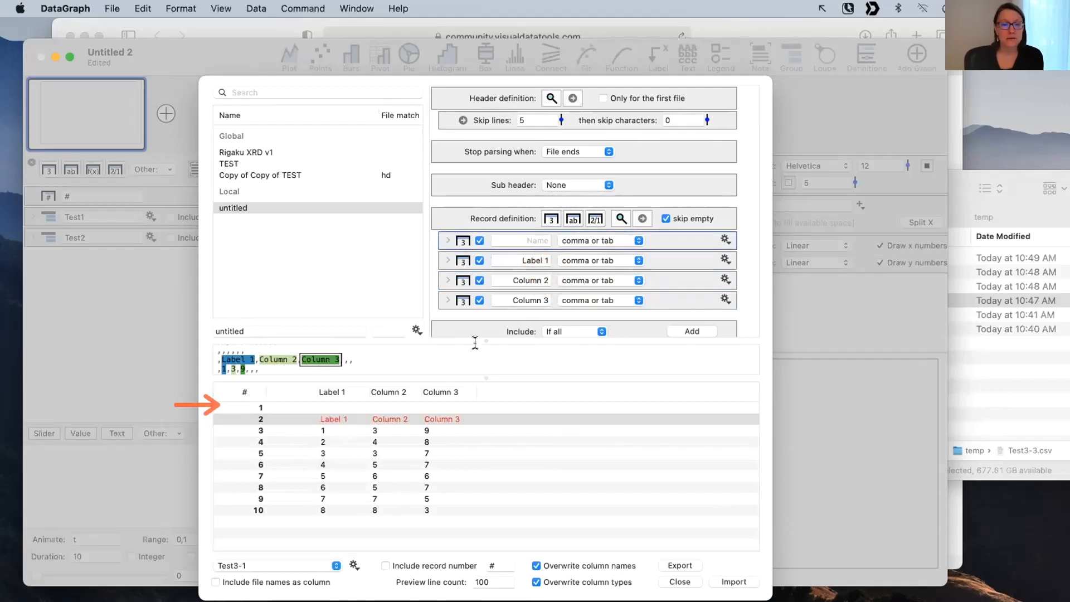
{"action": "left_click", "coordinate": [478, 238]}
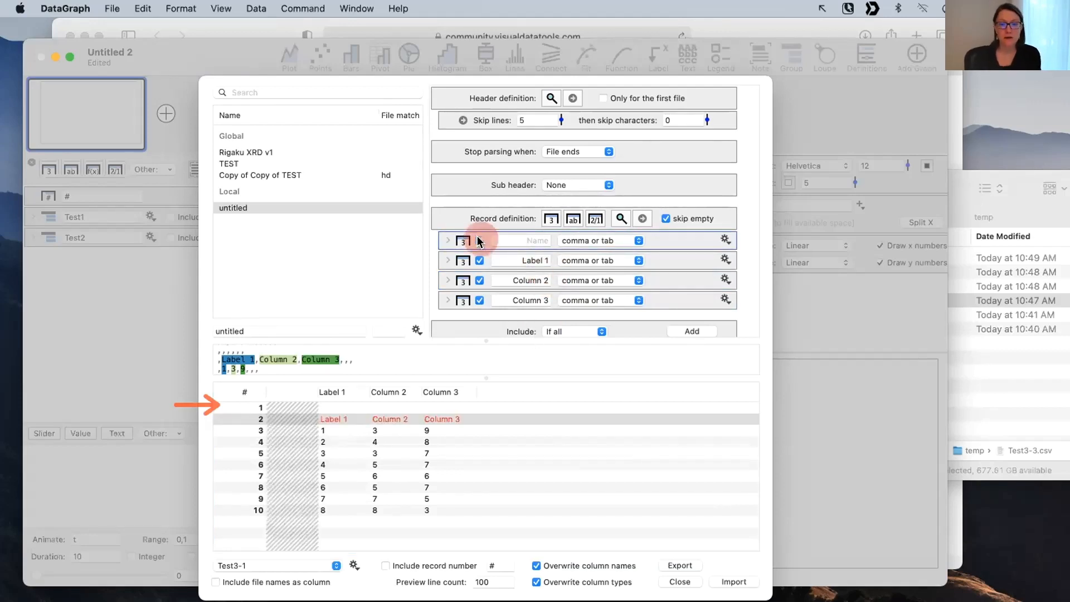
{"action": "scroll", "coordinate": [290, 440], "scroll_direction": "down", "scroll_amount": 1}
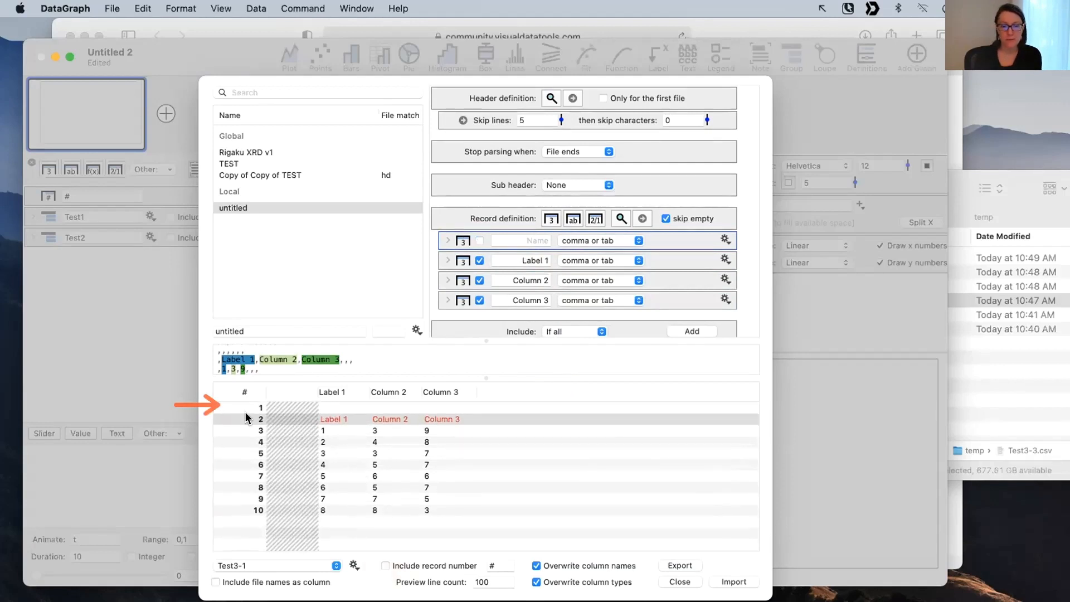
Set the header definition to skip 7 lines and check the excluded first column in the preview.
{"action": "left_click", "coordinate": [560, 122]}
{"action": "mouse_move", "coordinate": [560, 122]}
{"action": "left_mouse_down"}
{"action": "mouse_move", "coordinate": [560, 101]}
{"action": "mouse_move", "coordinate": [557, 123]}
{"action": "mouse_move", "coordinate": [554, 114]}
{"action": "left_mouse_up"}
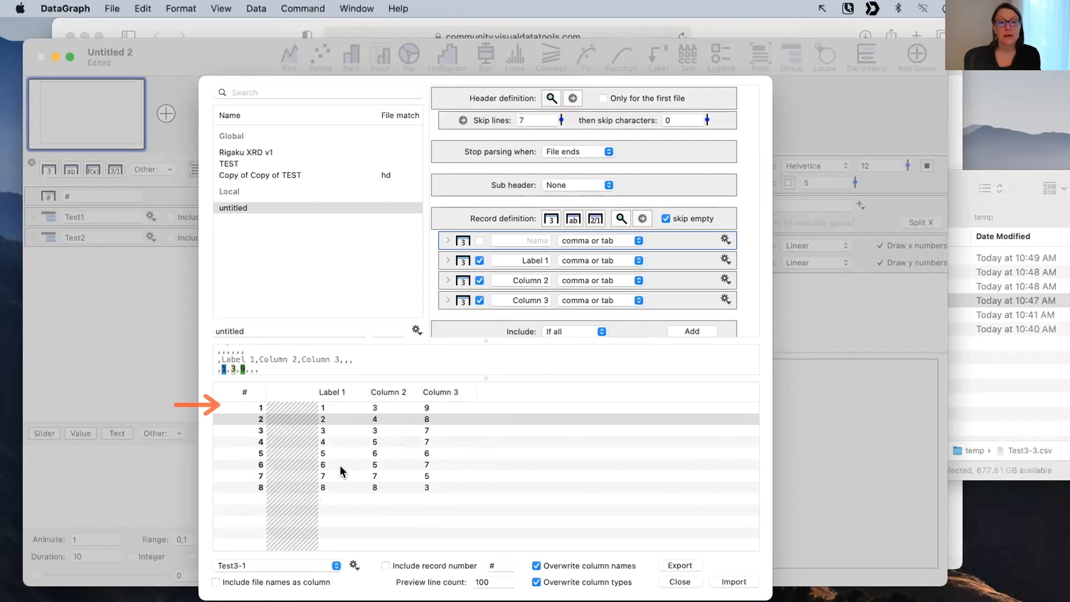
{"action": "left_click", "coordinate": [289, 387]}
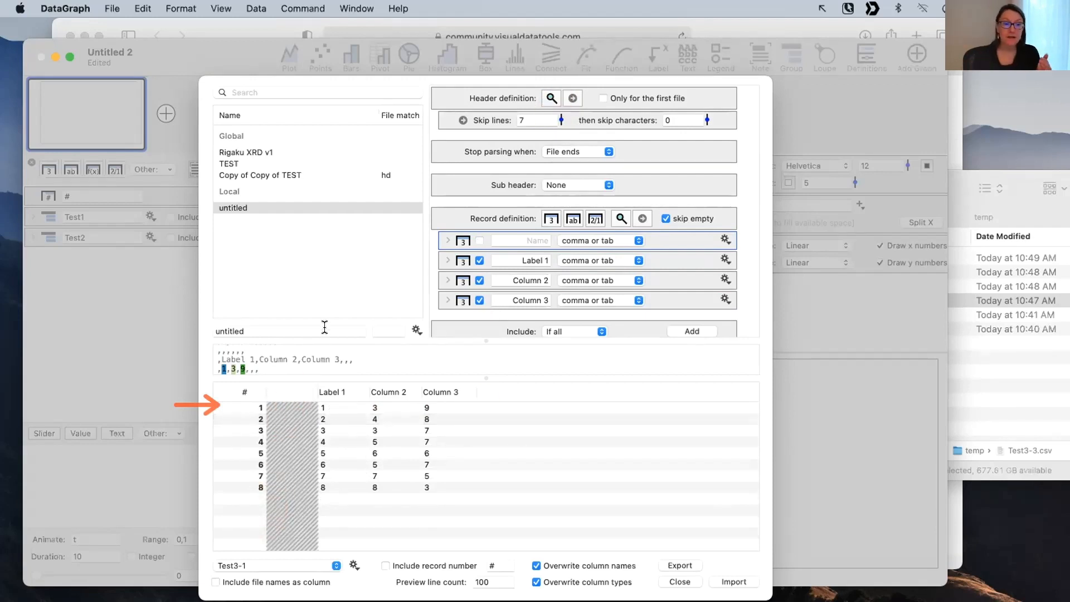
Enlarge the raw text preview and check which Test3-1 lines the skip-lines rule leaves out.
{"action": "left_click_drag", "start_coordinate": [320, 375], "coordinate": [322, 431]}
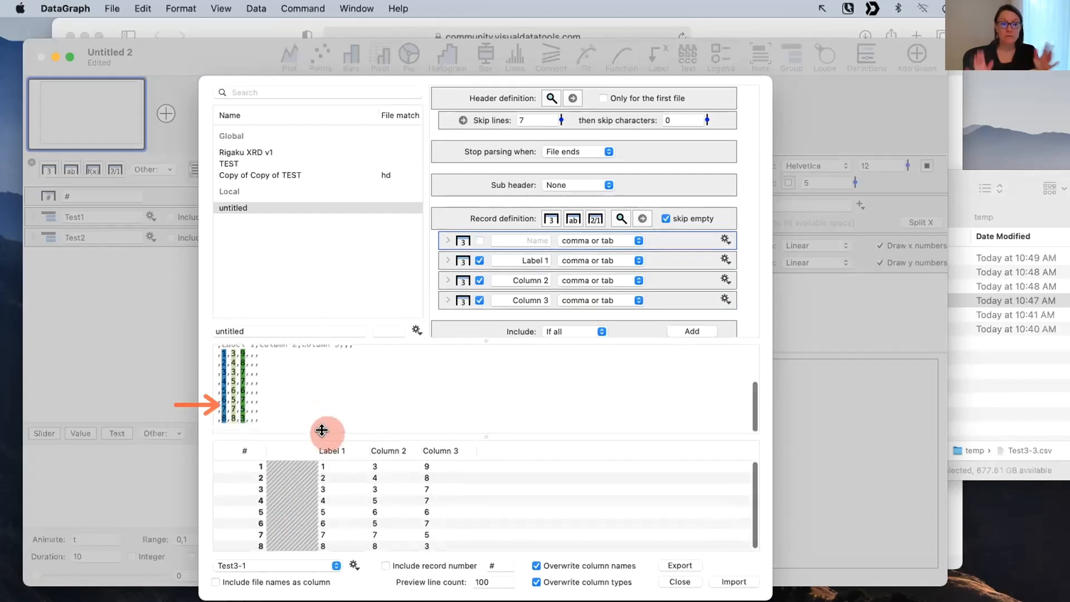
{"action": "scroll", "coordinate": [334, 381], "scroll_direction": "up", "scroll_amount": 2}
{"action": "scroll", "coordinate": [334, 381], "scroll_direction": "up", "scroll_amount": 2}
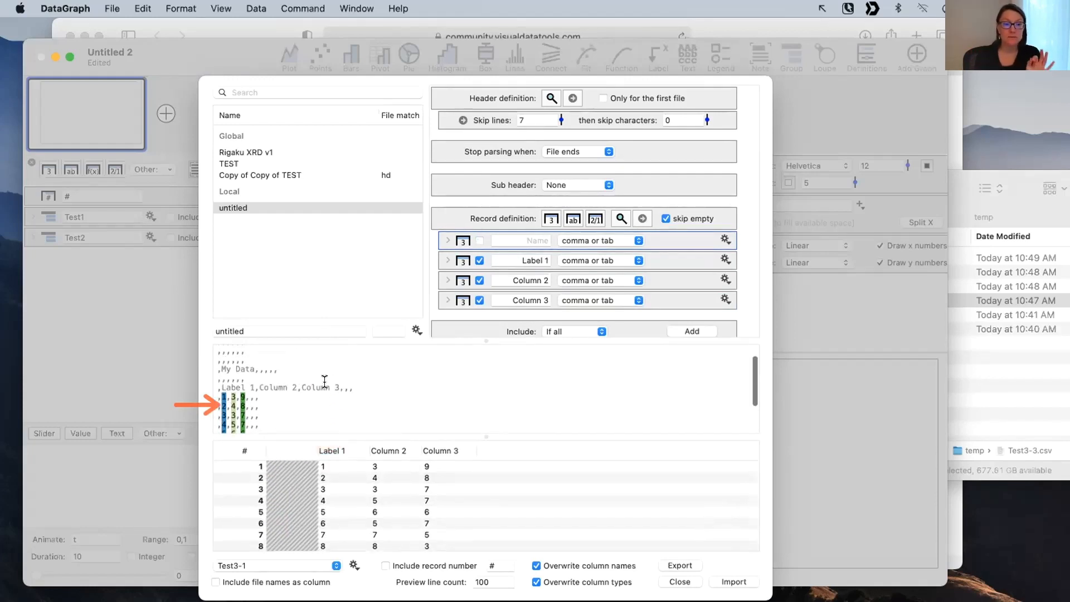
{"action": "left_click", "coordinate": [541, 114]}
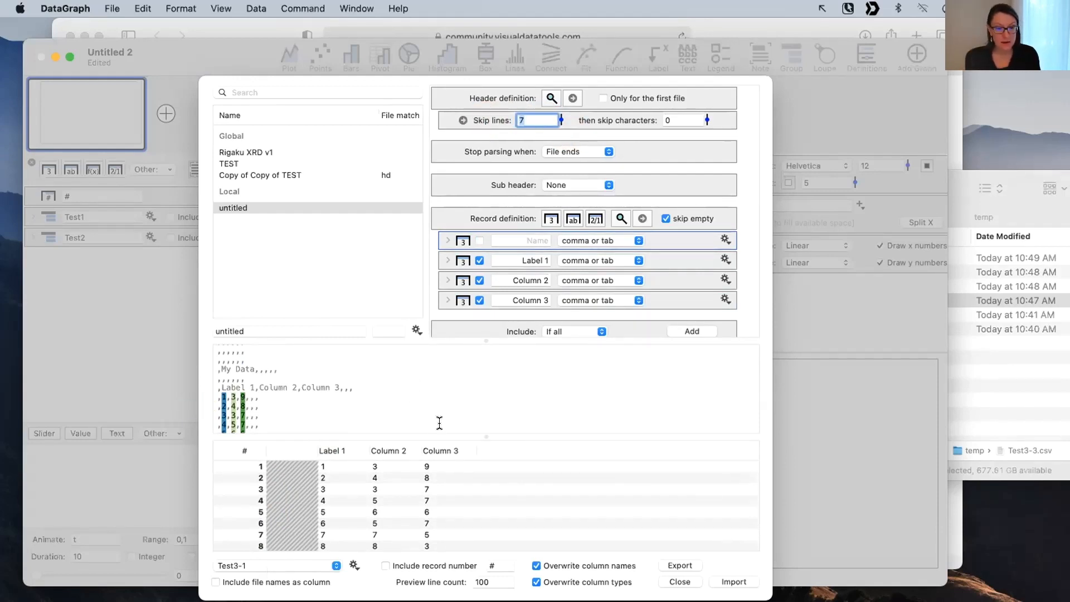
{"action": "scroll", "coordinate": [511, 487], "scroll_direction": "down", "scroll_amount": 1}
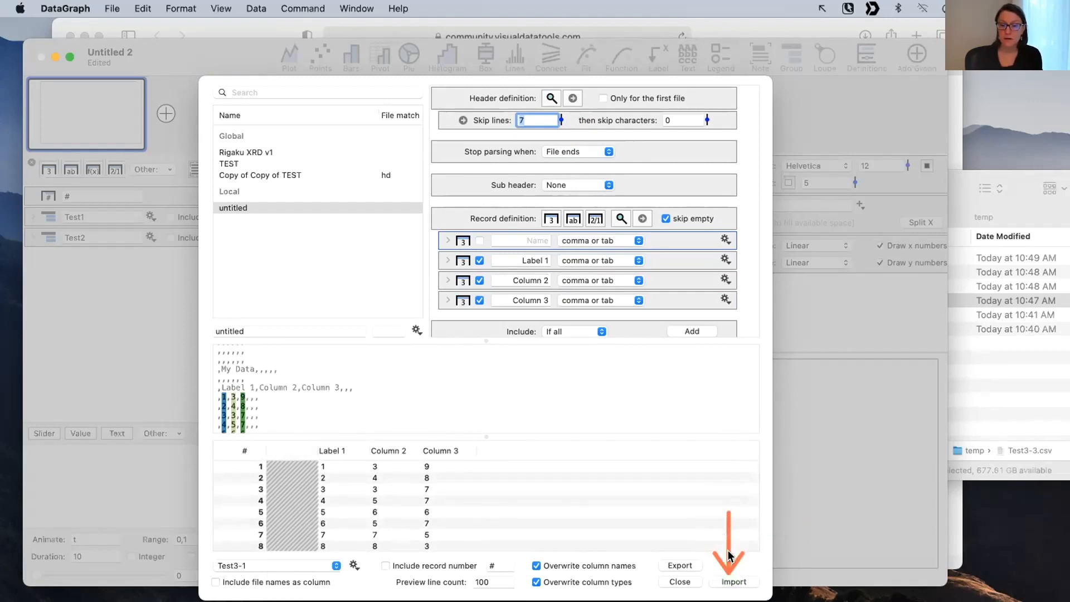
Import the three Test3 files with this definition and check where each file's rows begin in the combined table.
{"action": "left_click", "coordinate": [733, 581]}
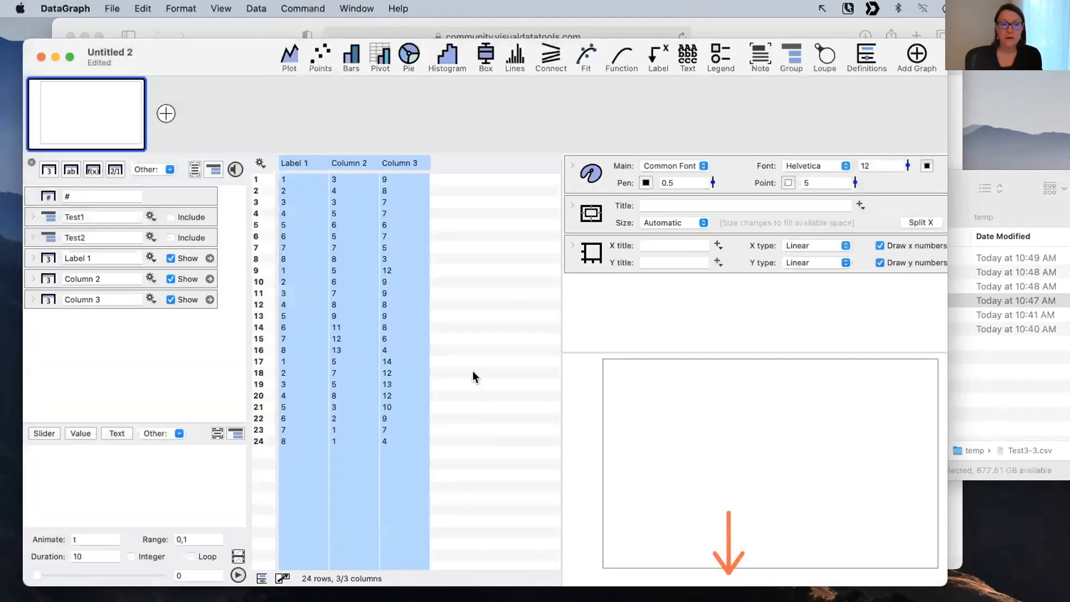
{"action": "left_click", "coordinate": [475, 350]}
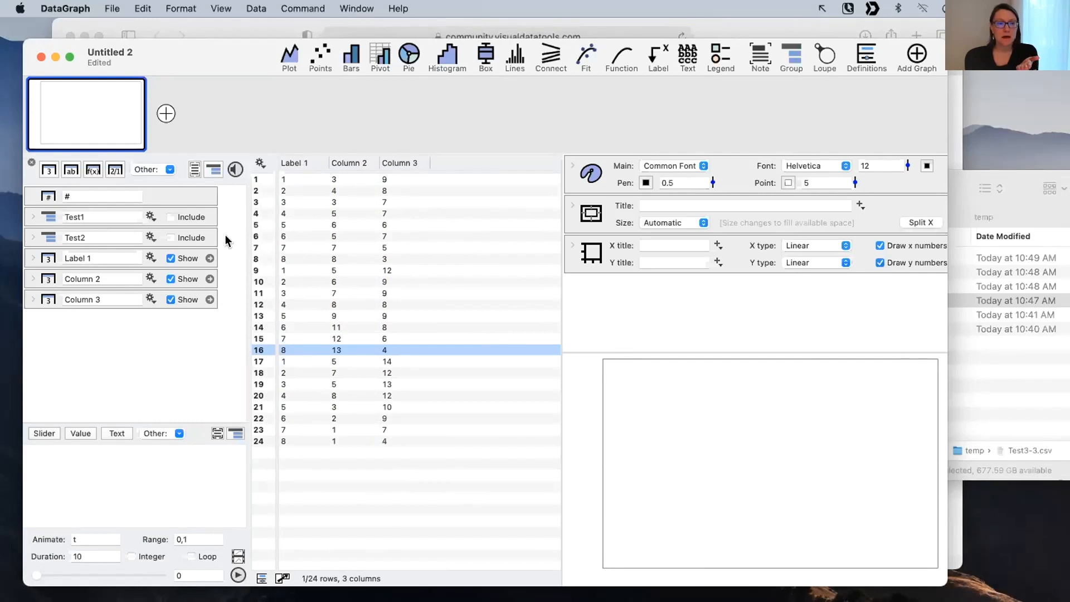
{"action": "left_click", "coordinate": [301, 179]}
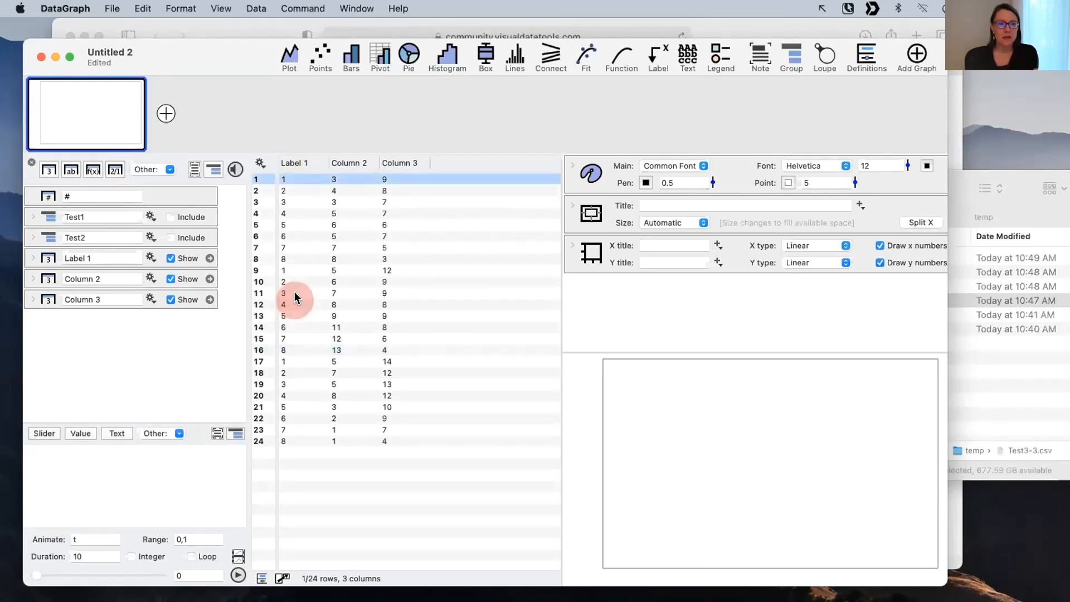
{"action": "left_click", "coordinate": [291, 271]}
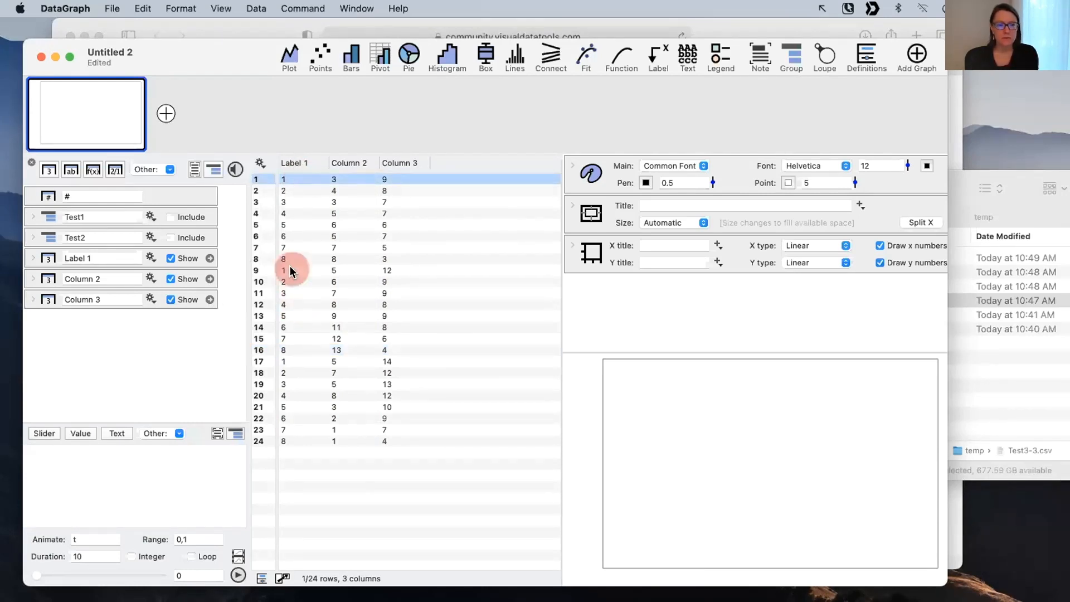
{"action": "left_click", "coordinate": [287, 351]}
{"action": "left_click", "coordinate": [289, 362]}
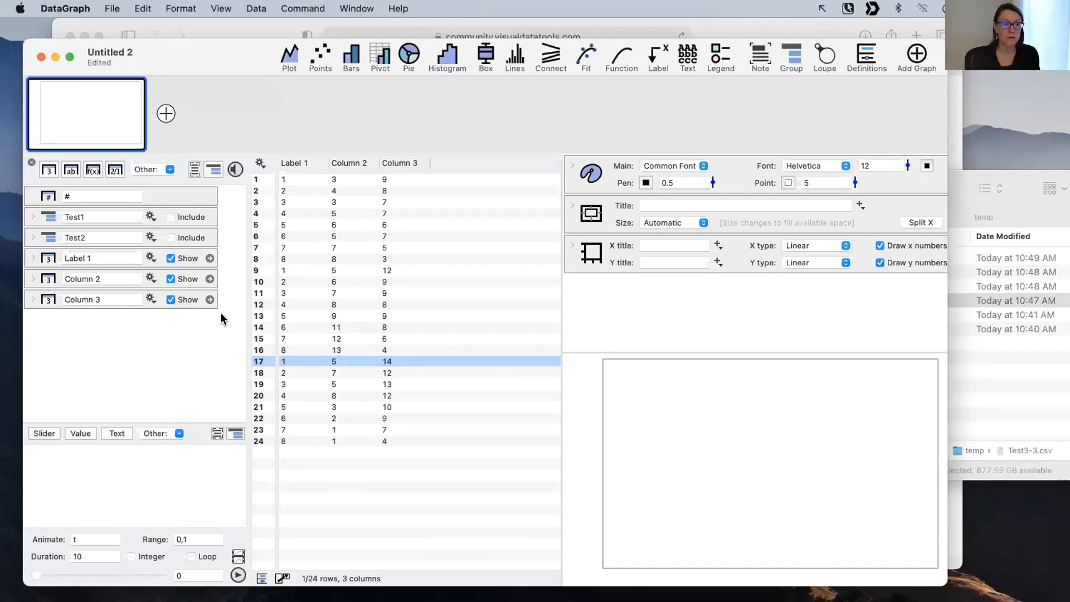
Group Label 1, Column 2 and Column 3, exclude the new group from the data table and collapse it.
{"action": "left_click_drag", "start_coordinate": [222, 313], "coordinate": [206, 243]}
{"action": "left_click", "coordinate": [214, 169]}
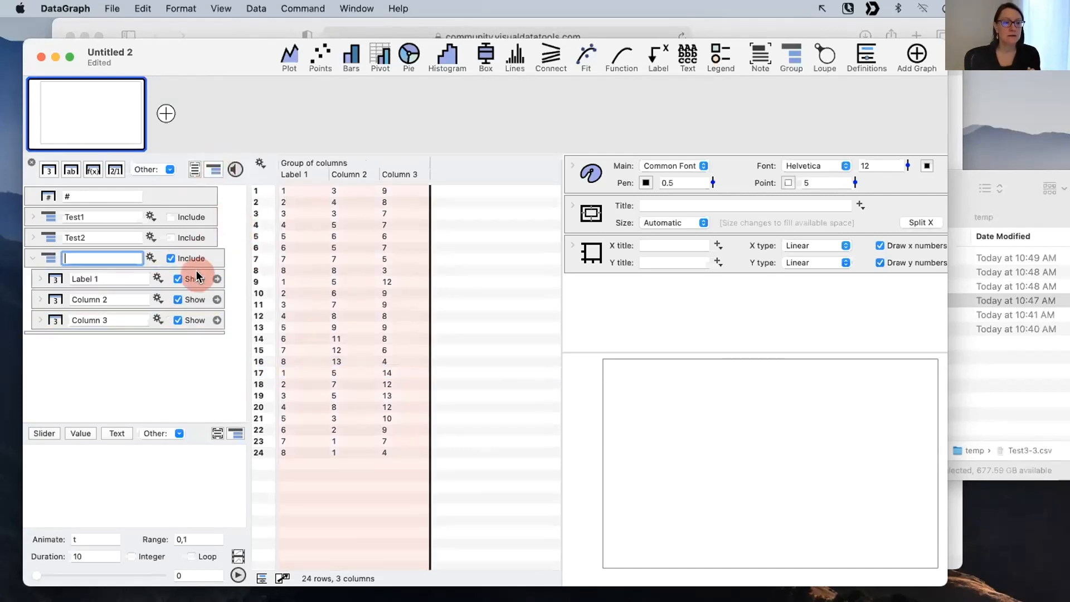
{"action": "left_click", "coordinate": [178, 258]}
{"action": "left_click", "coordinate": [32, 258]}
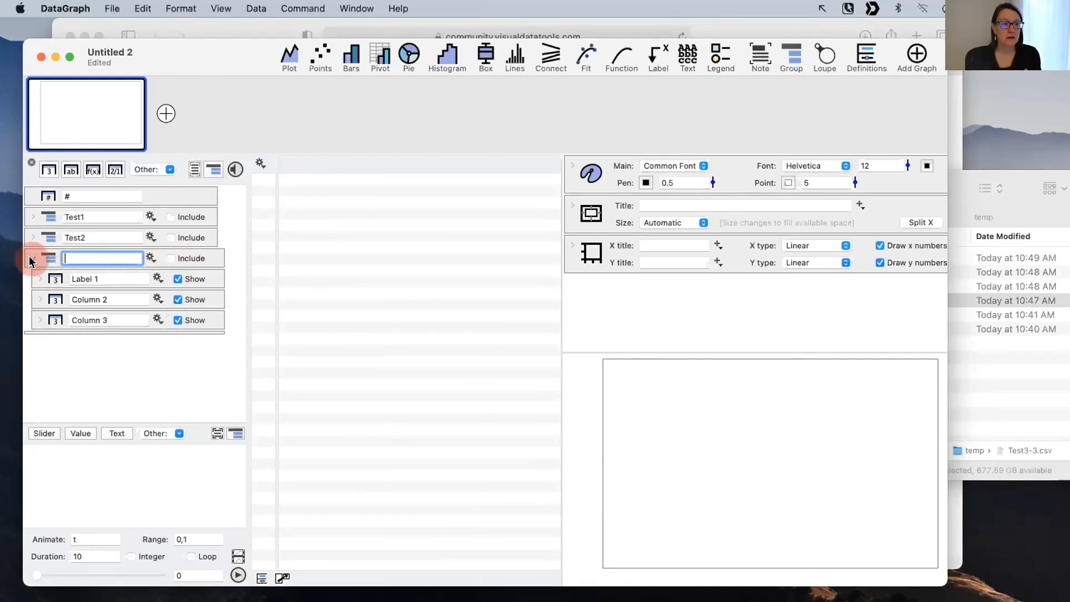
{"action": "left_click", "coordinate": [91, 258]}
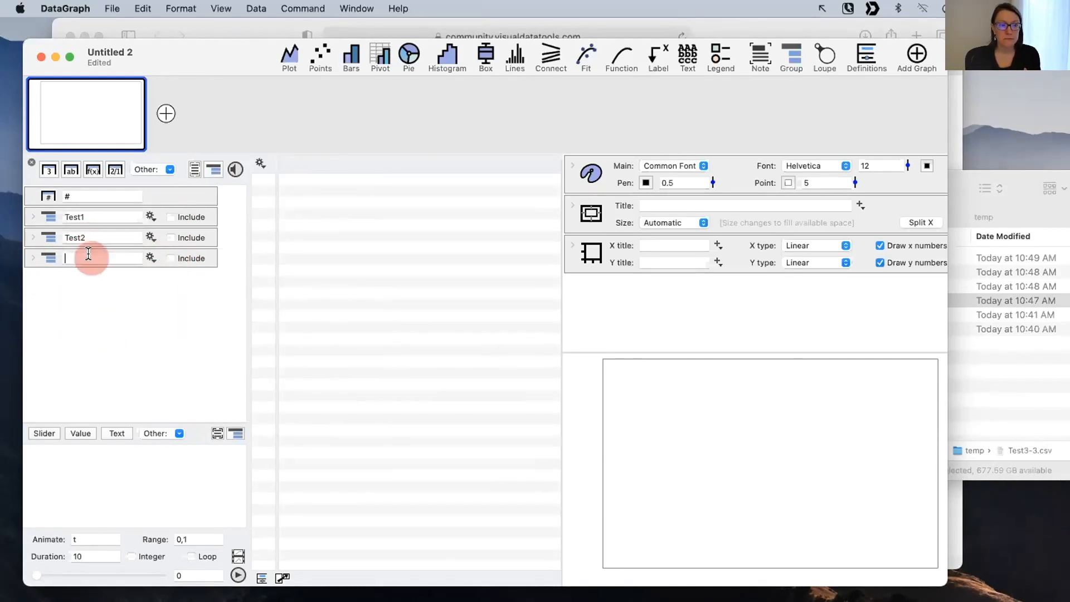
{"action": "left_click", "coordinate": [162, 349]}
{"action": "left_click", "coordinate": [325, 224]}
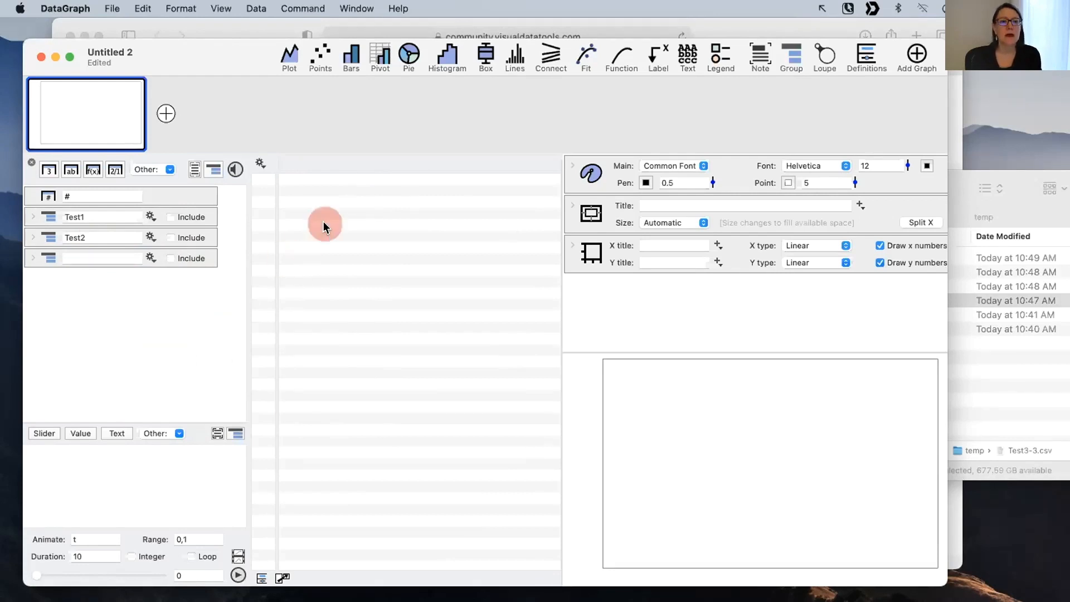
Open Test3-1.csv, Test3-2.csv and Test3-3.csv together with Import Special.
{"action": "left_click", "coordinate": [297, 9]}
{"action": "mouse_move", "coordinate": [255, 9]}
{"action": "left_click", "coordinate": [258, 74]}
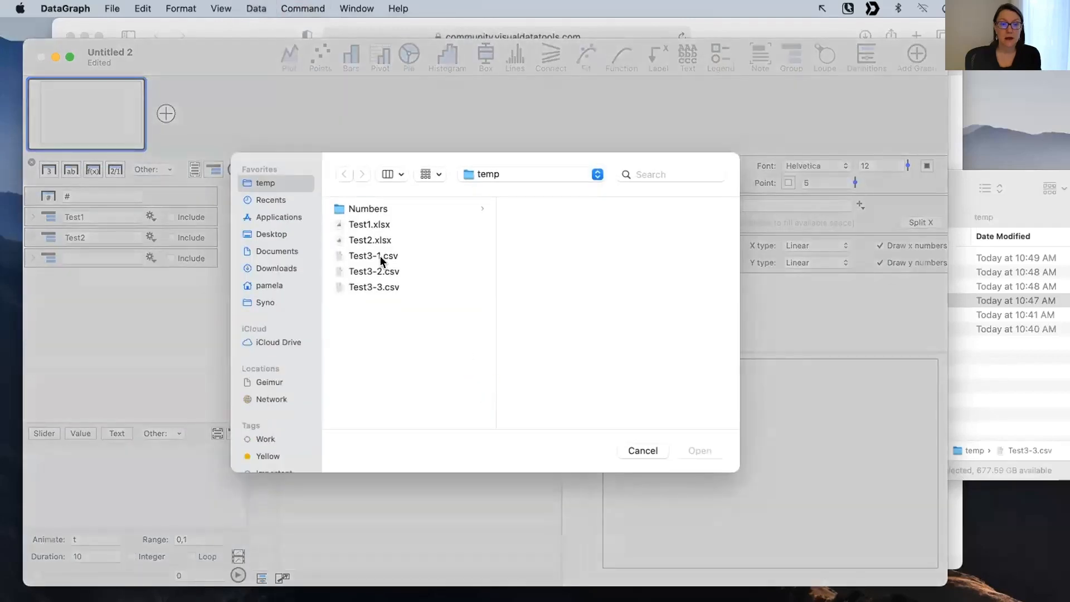
{"action": "left_click", "coordinate": [380, 256]}
{"action": "left_click", "coordinate": [378, 285], "text": "shift"}
{"action": "left_click", "coordinate": [712, 496]}
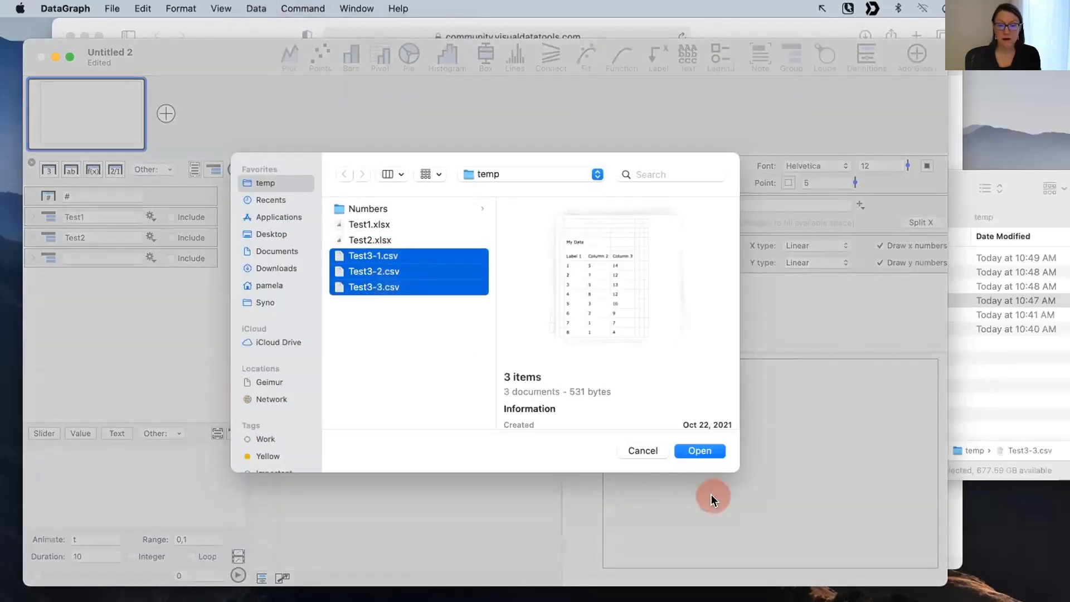
{"action": "left_click", "coordinate": [699, 450]}
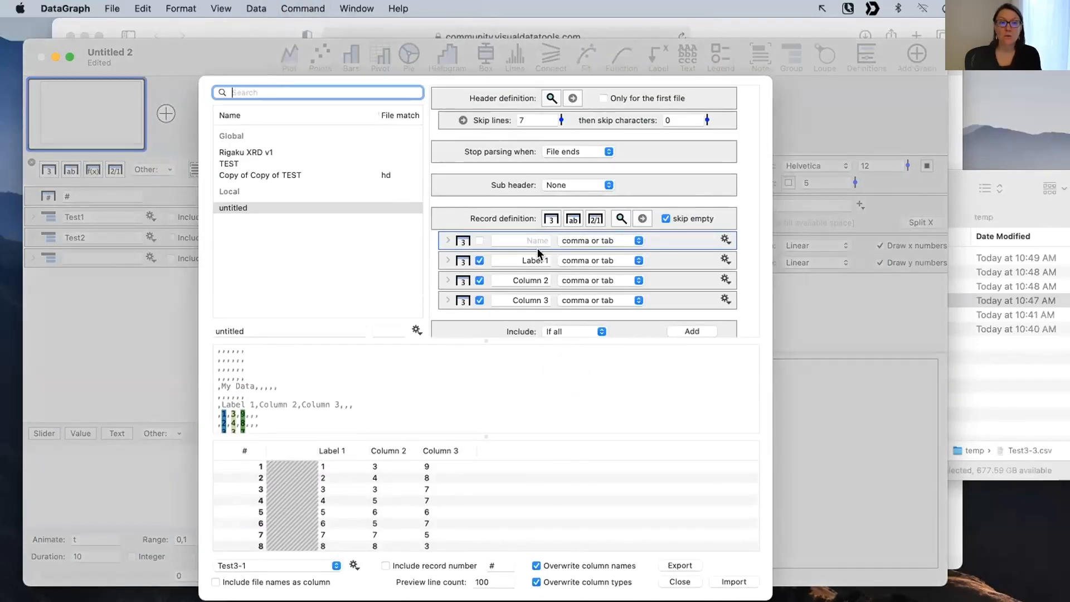
Rename the local import definition from untitled to Save.
{"action": "scroll", "coordinate": [516, 376], "scroll_direction": "down", "scroll_amount": 5}
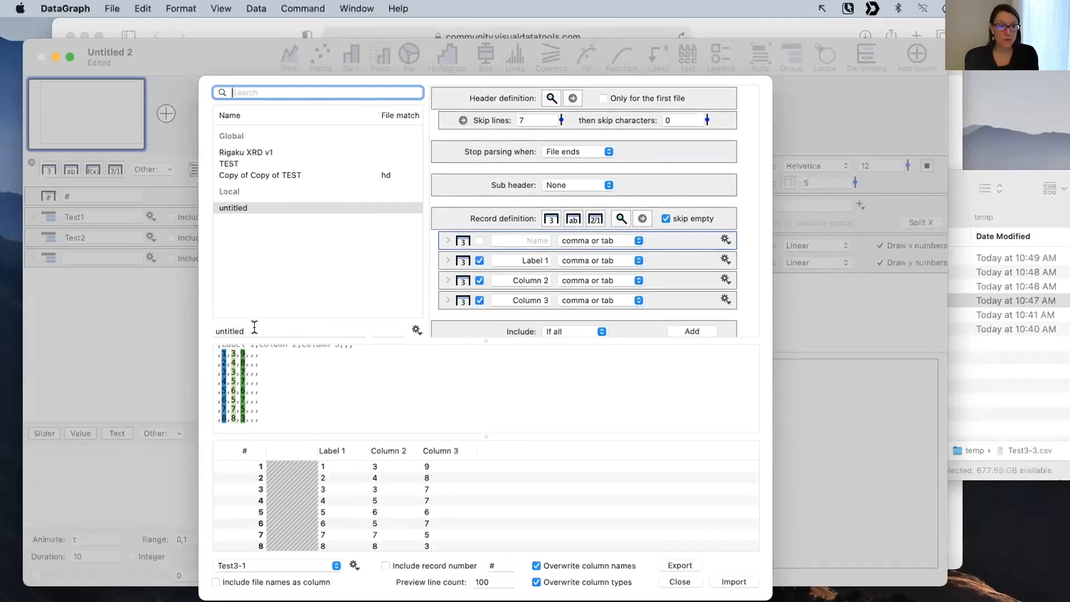
{"action": "left_click_drag", "start_coordinate": [254, 327], "coordinate": [170, 329]}
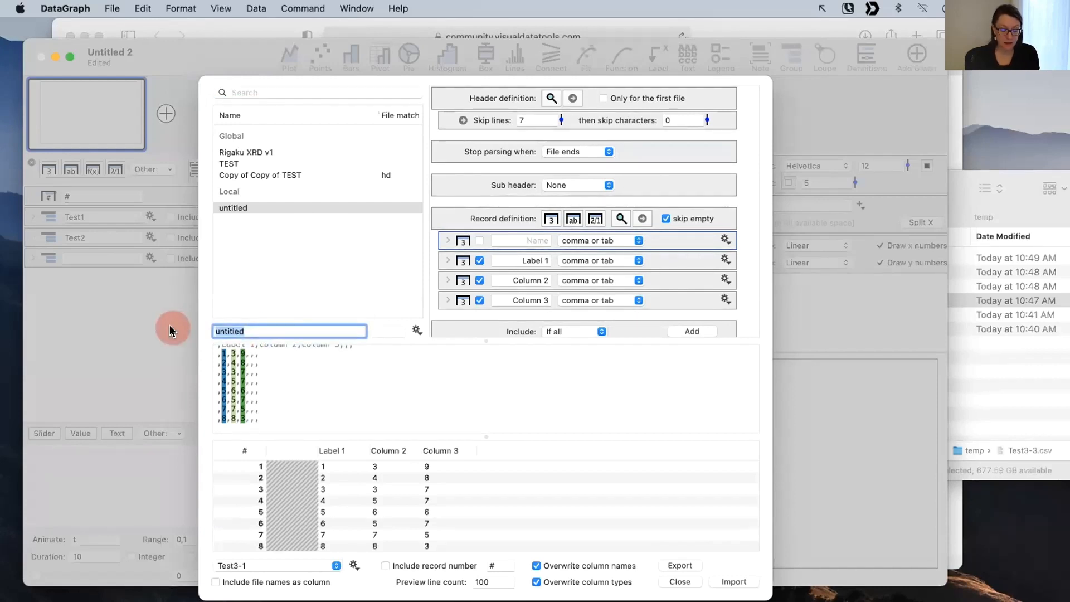
{"action": "type", "text": "Save"}
{"action": "key", "text": "Return"}
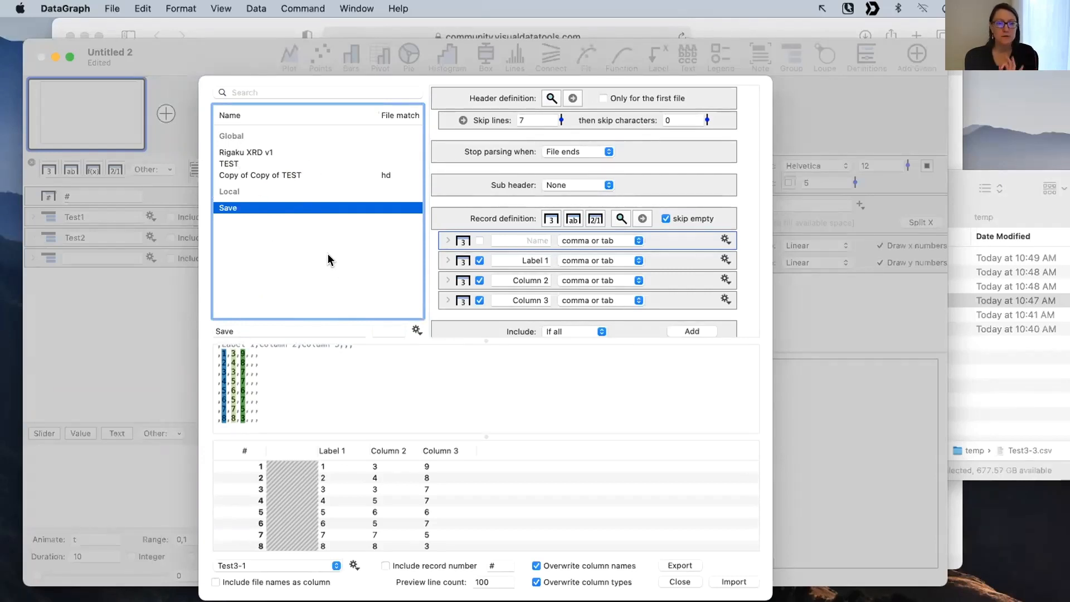
Include the file names as a column and import the three Test3 files with this definition.
{"action": "scroll", "coordinate": [335, 368], "scroll_direction": "up", "scroll_amount": 3}
{"action": "scroll", "coordinate": [337, 370], "scroll_direction": "down", "scroll_amount": 3}
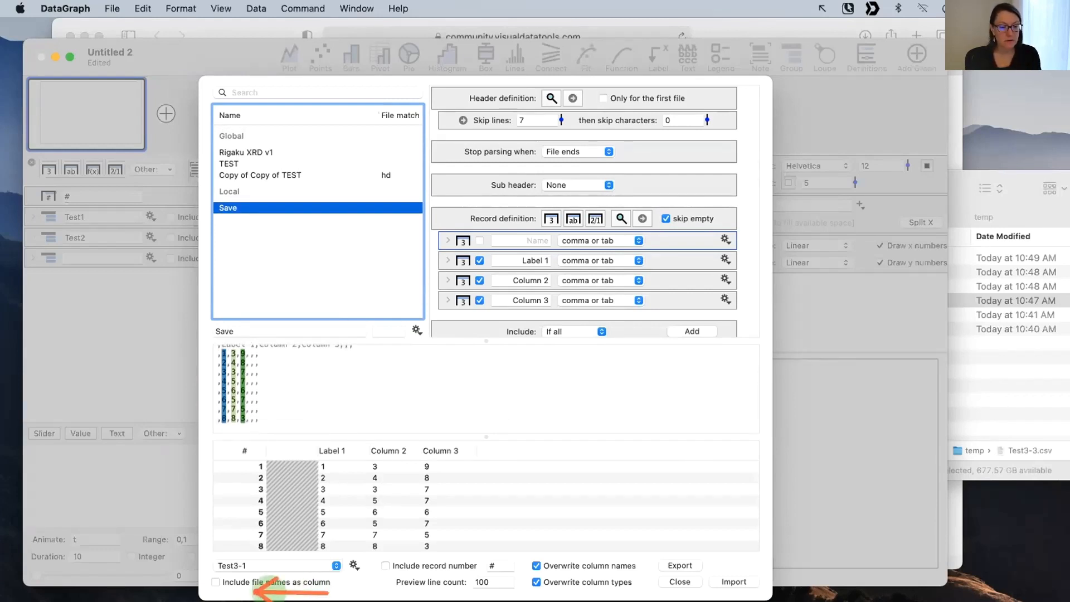
{"action": "left_click", "coordinate": [215, 581]}
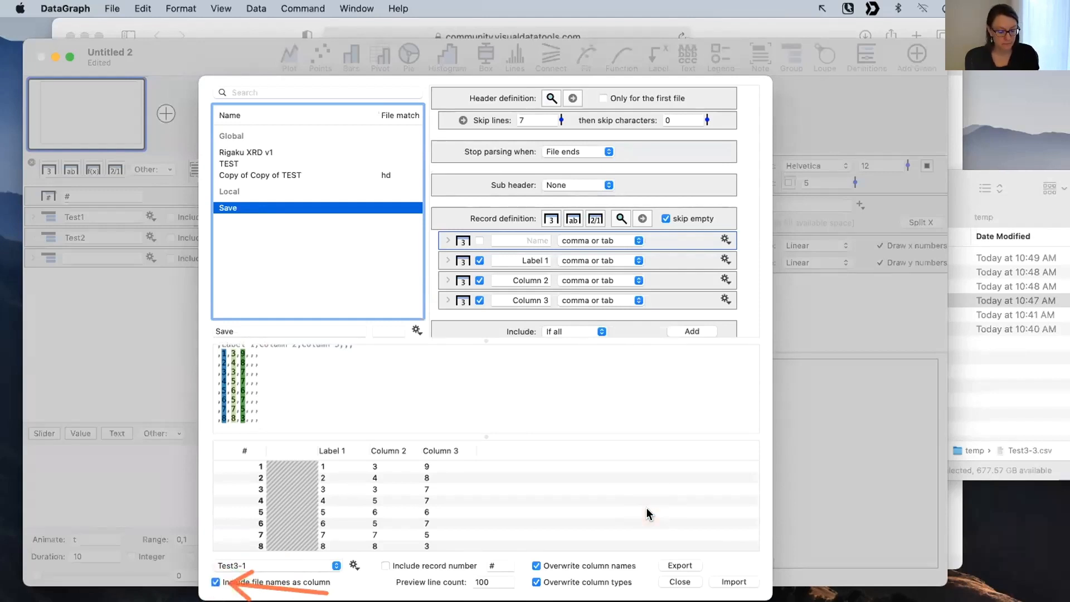
{"action": "left_click", "coordinate": [734, 581]}
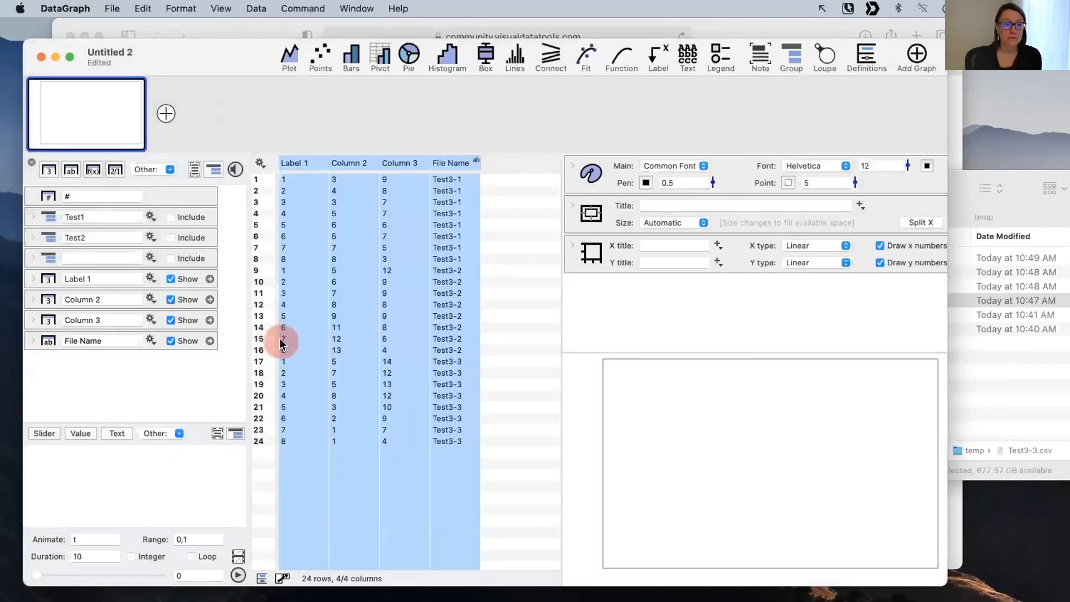
Move the File Name column in front of Label 1 in the data table.
{"action": "left_click", "coordinate": [448, 162]}
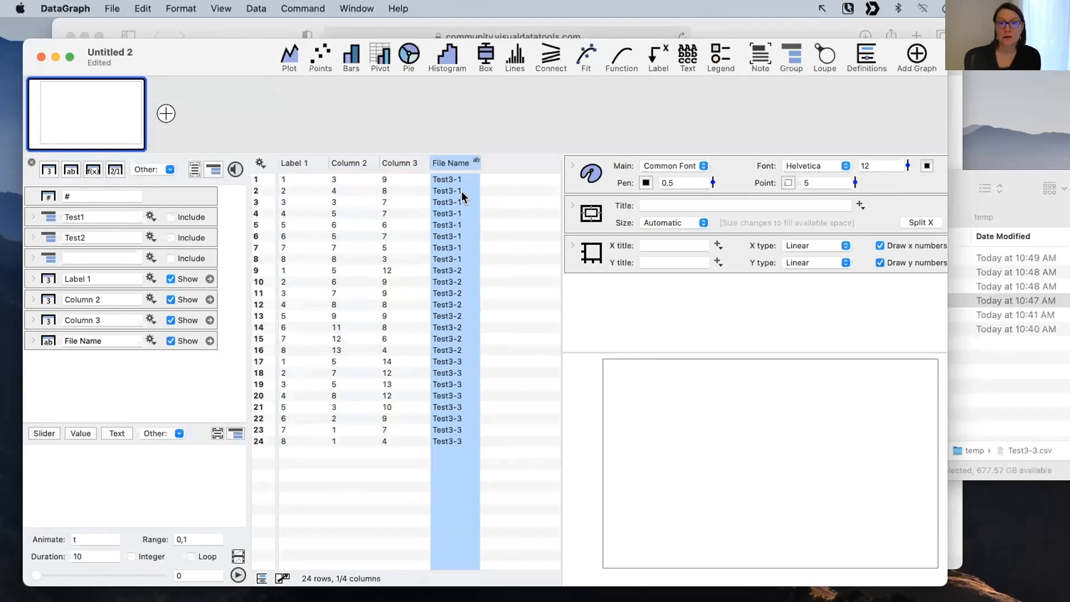
{"action": "left_click_drag", "start_coordinate": [458, 162], "coordinate": [271, 160]}
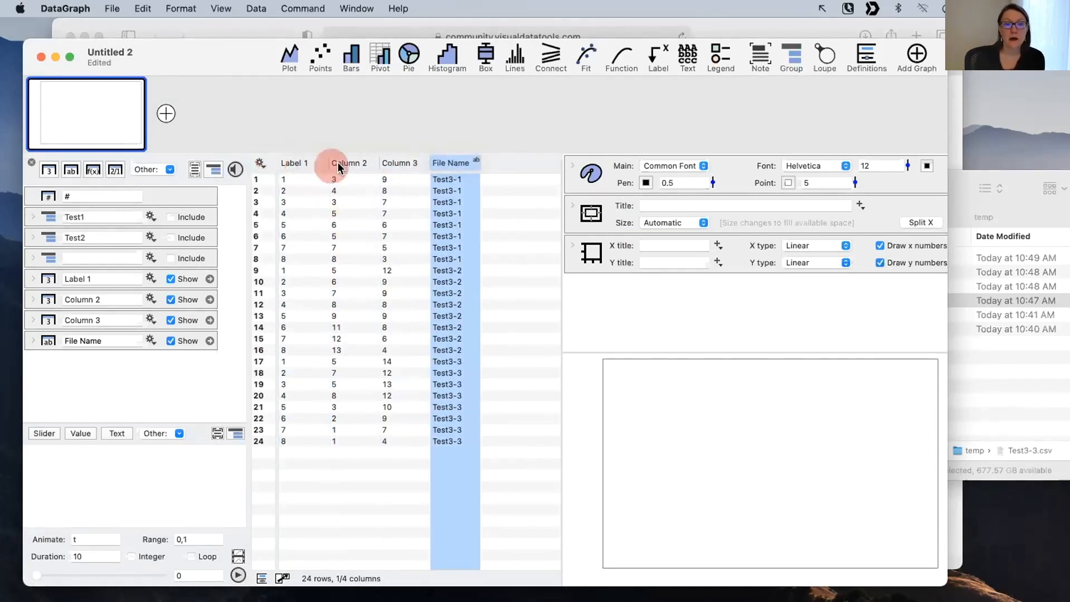
{"action": "left_click_drag", "start_coordinate": [463, 163], "coordinate": [281, 163]}
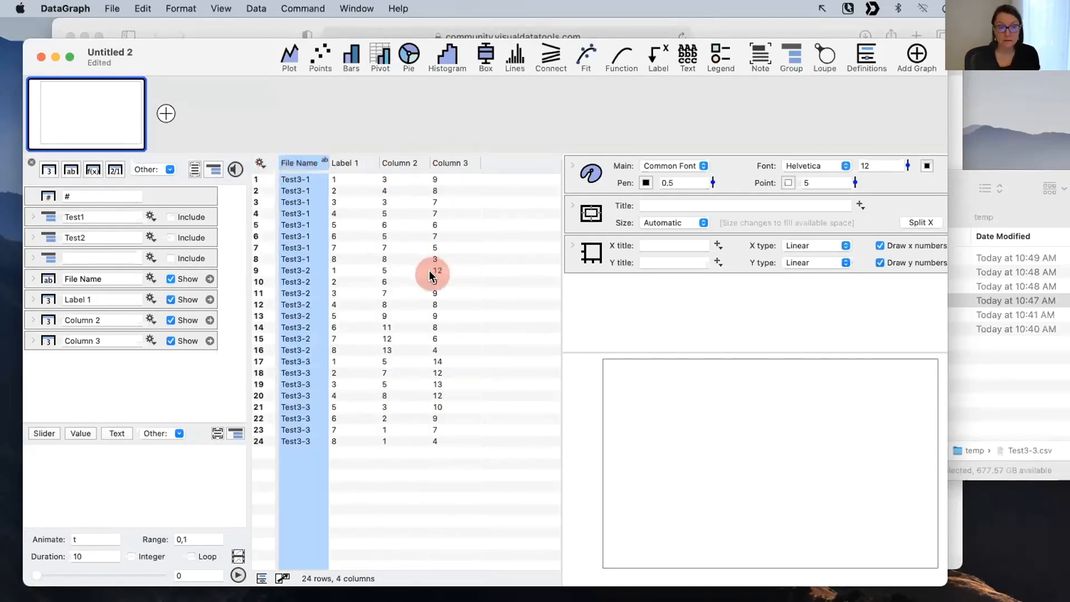
{"action": "left_click", "coordinate": [324, 281]}
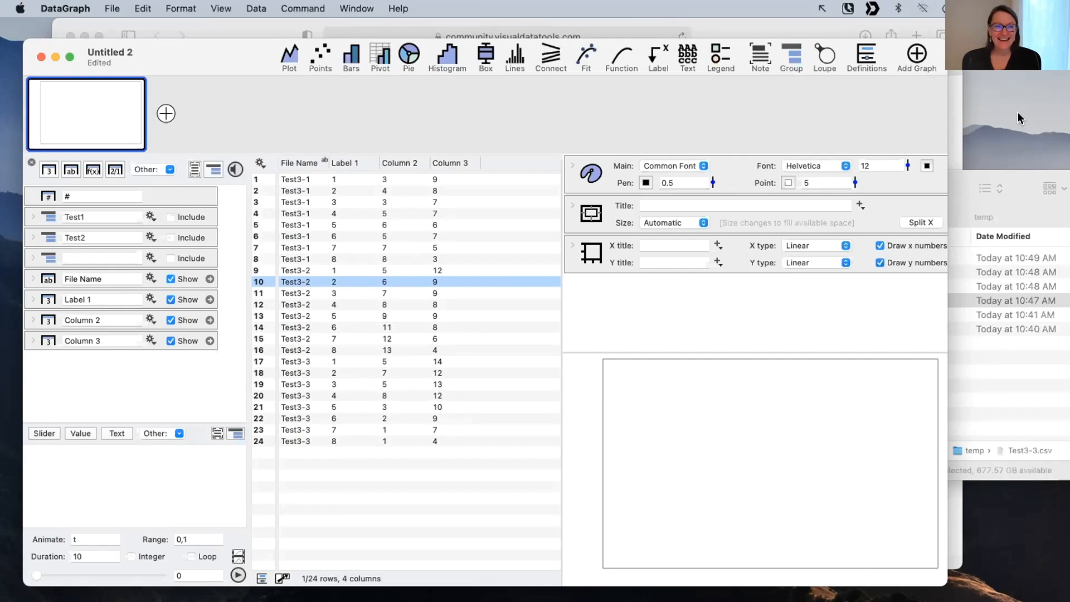
{"action": "left_click", "coordinate": [474, 270]}
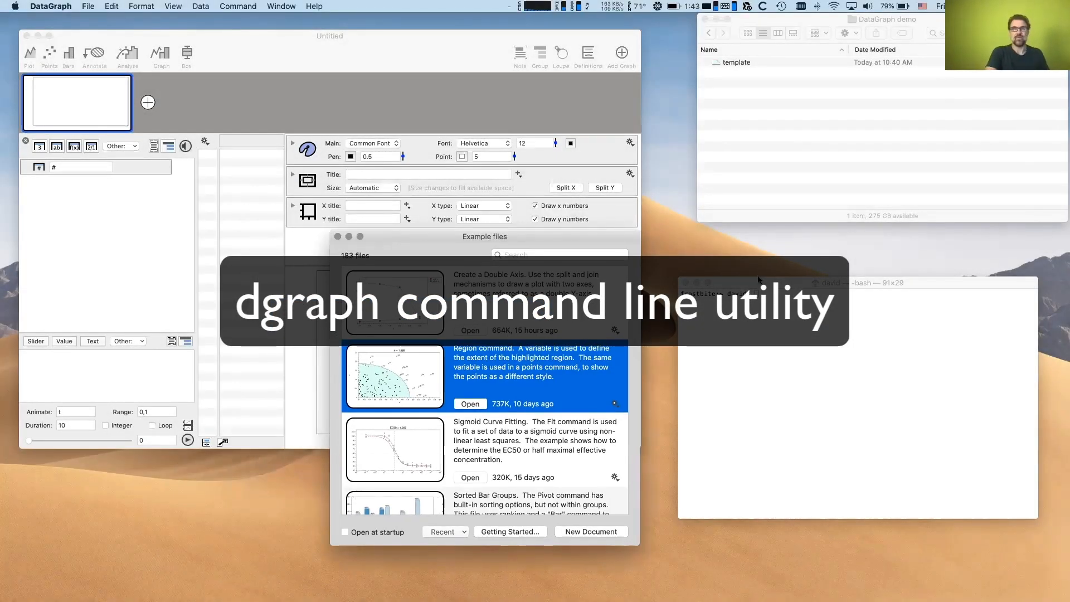
Switch to Terminal, change to the /Applications/DataGraph.app/ directory and list its contents.
{"action": "left_click", "coordinate": [759, 285]}
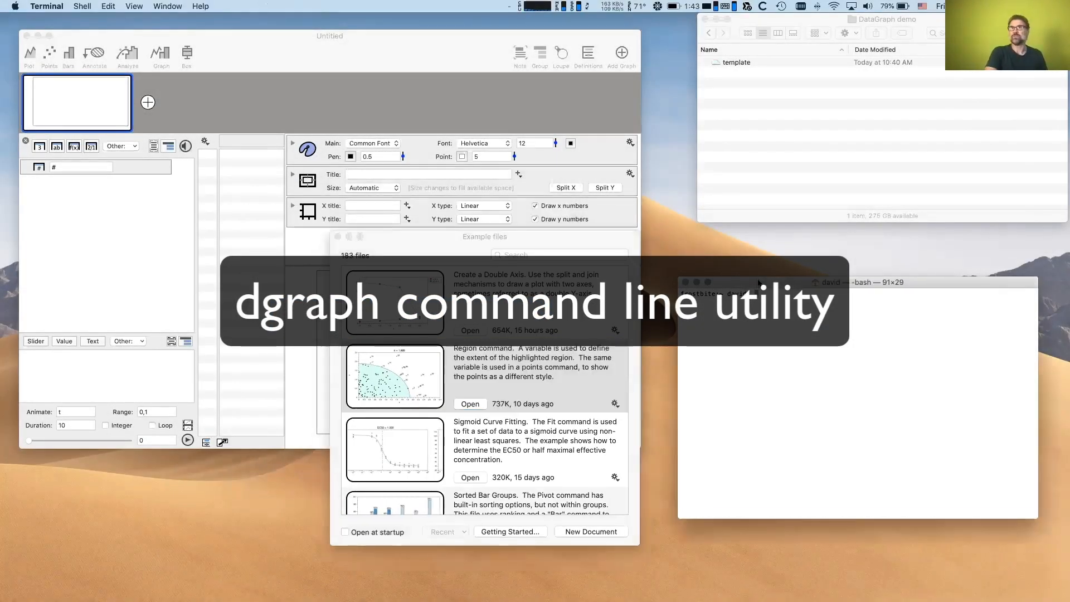
{"action": "left_click_drag", "start_coordinate": [426, 246], "coordinate": [334, 263]}
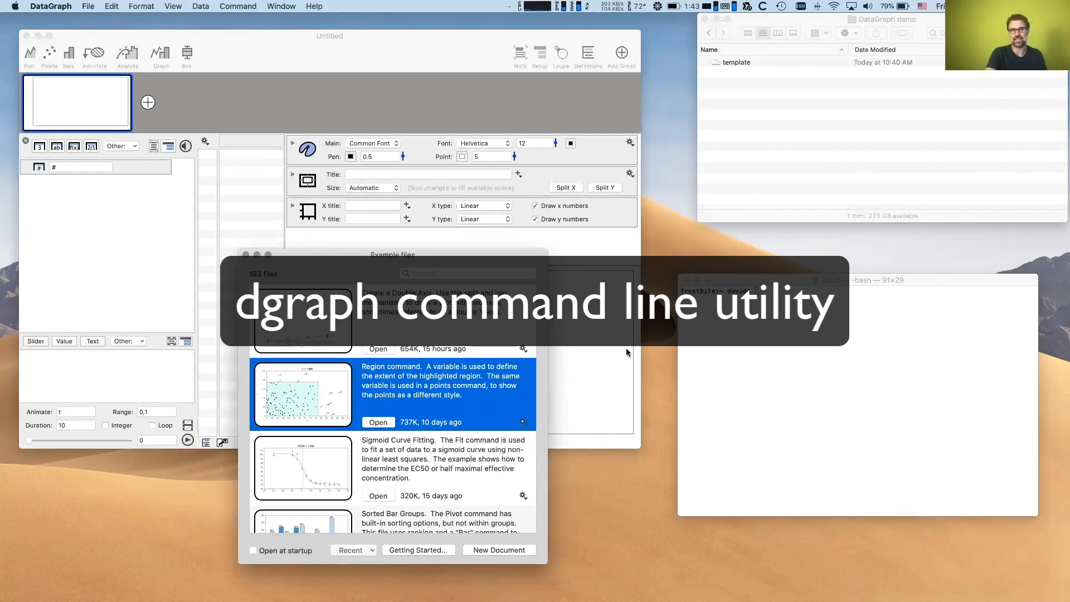
{"action": "left_click", "coordinate": [777, 349]}
{"action": "type", "text": "cd /"}
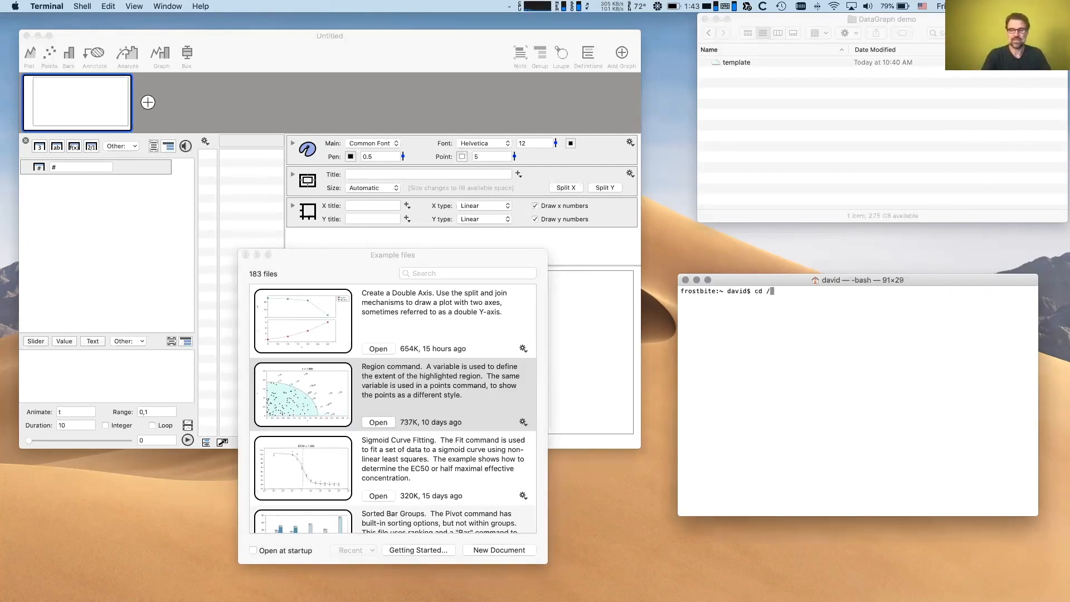
{"action": "type", "text": "A"}
{"action": "key", "text": "Tab"}
{"action": "type", "text": "Dat"}
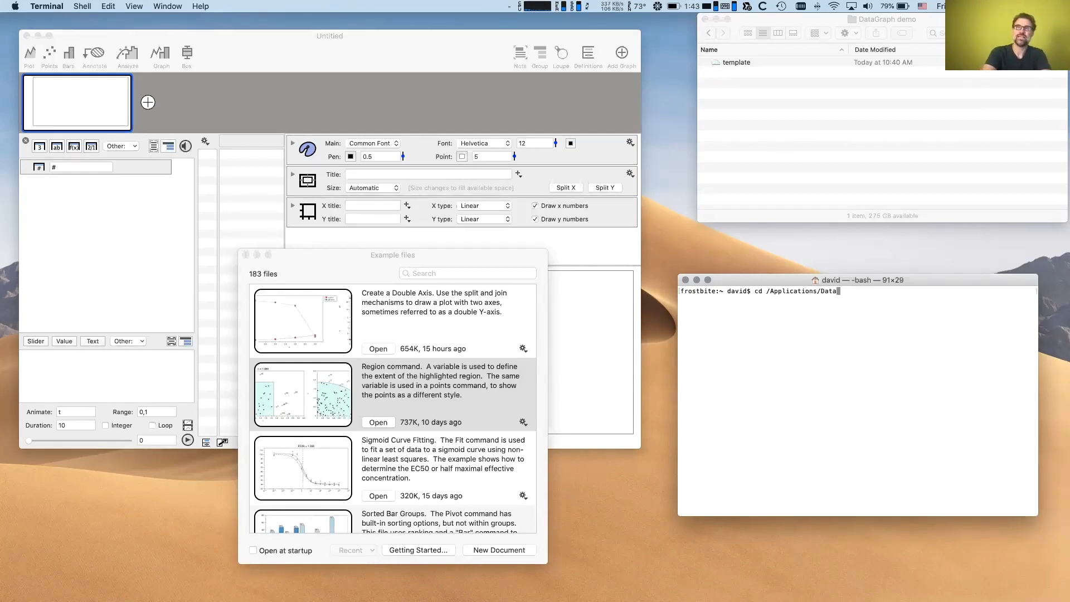
{"action": "key", "text": "Tab"}
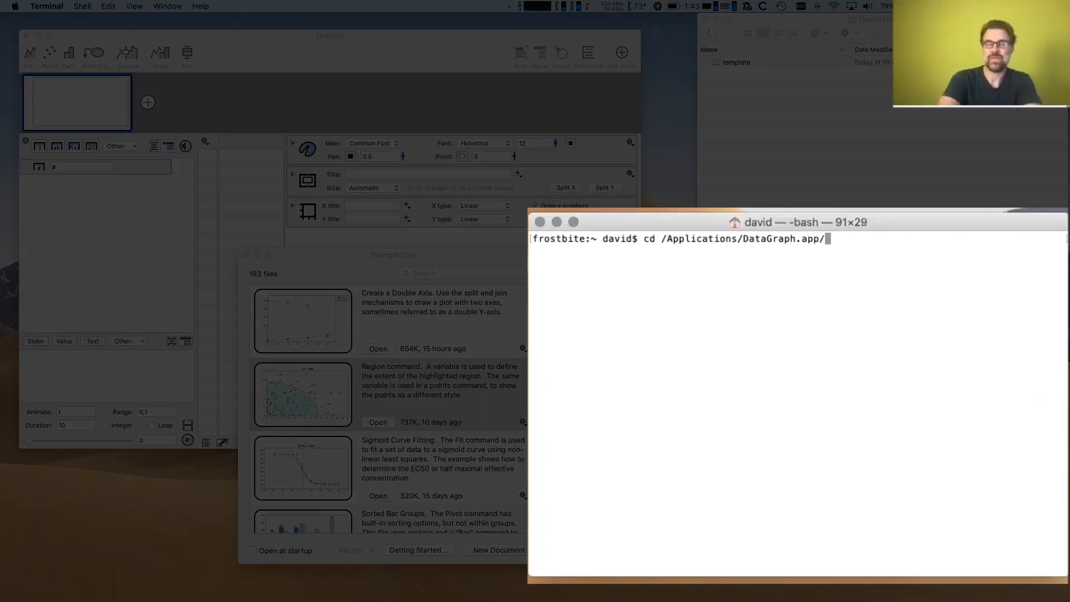
{"action": "key", "text": "Return"}
{"action": "type", "text": "ls"}
{"action": "key", "text": "Return"}
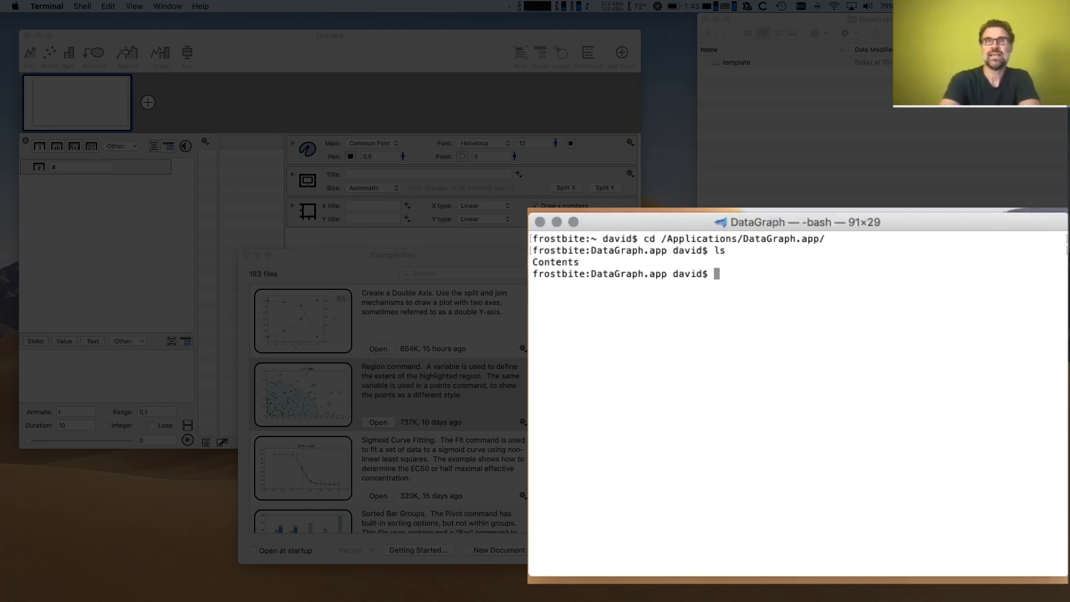
Change to the Contents/ directory of the application package and list its files.
{"action": "type", "text": "cd C"}
{"action": "key", "text": "Tab"}
{"action": "key", "text": "Return"}
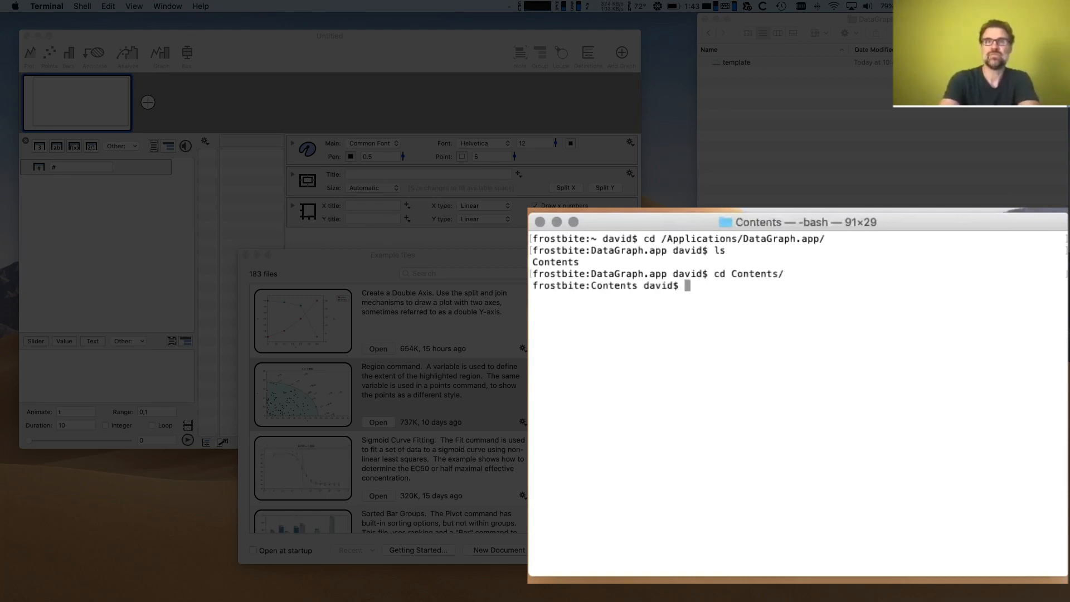
{"action": "type", "text": "ls"}
{"action": "key", "text": "Return"}
Change to the Library/ directory, list its files and locate the dgraph utility.
{"action": "type", "text": "cd L"}
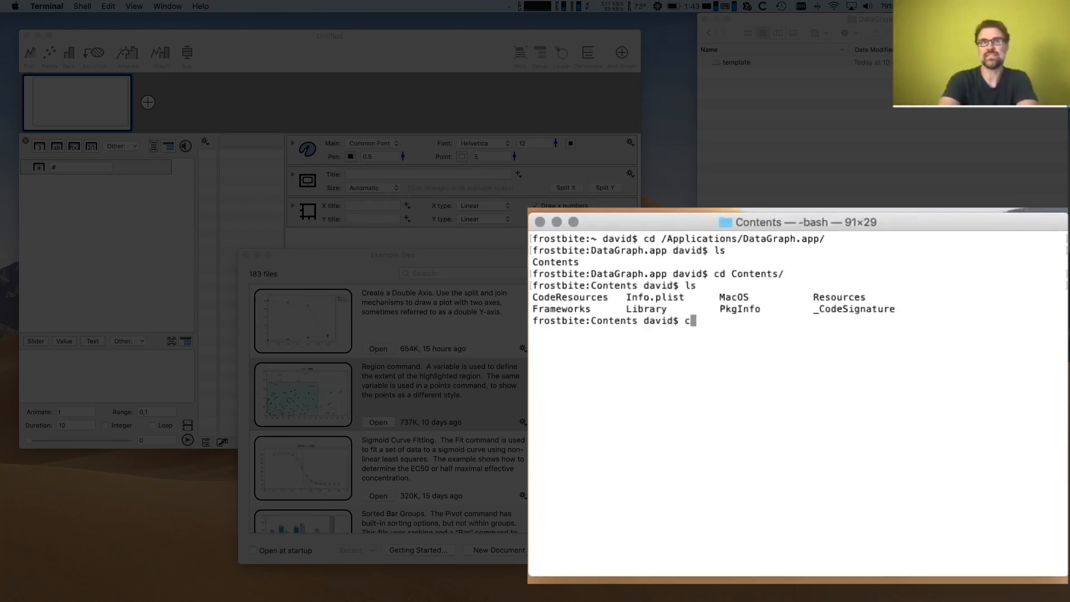
{"action": "key", "text": "Tab"}
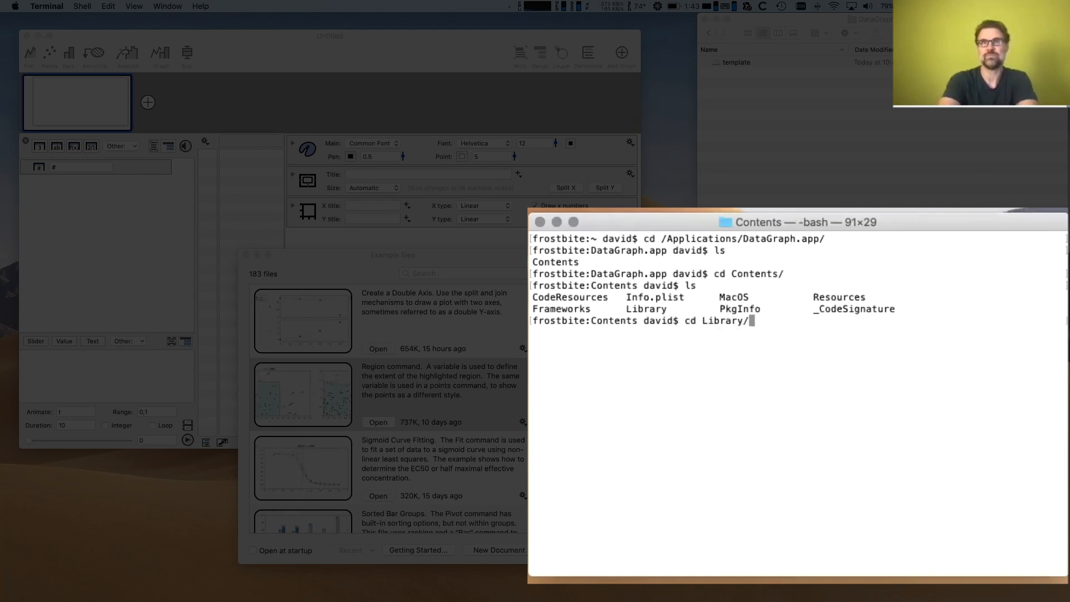
{"action": "key", "text": "Return"}
{"action": "type", "text": "ls"}
{"action": "key", "text": "Return"}
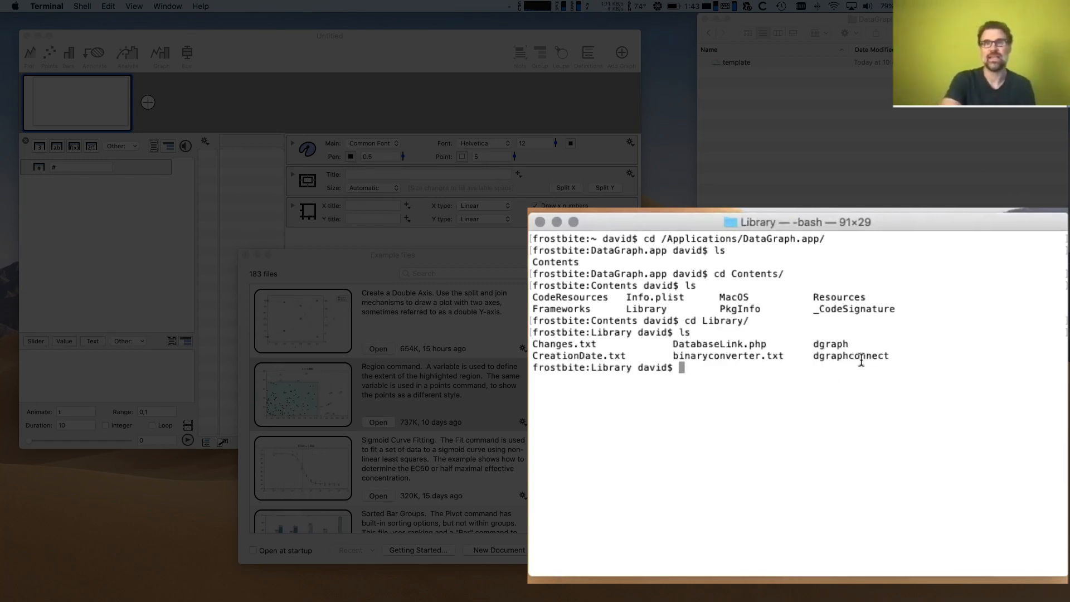
{"action": "double_click", "coordinate": [830, 344]}
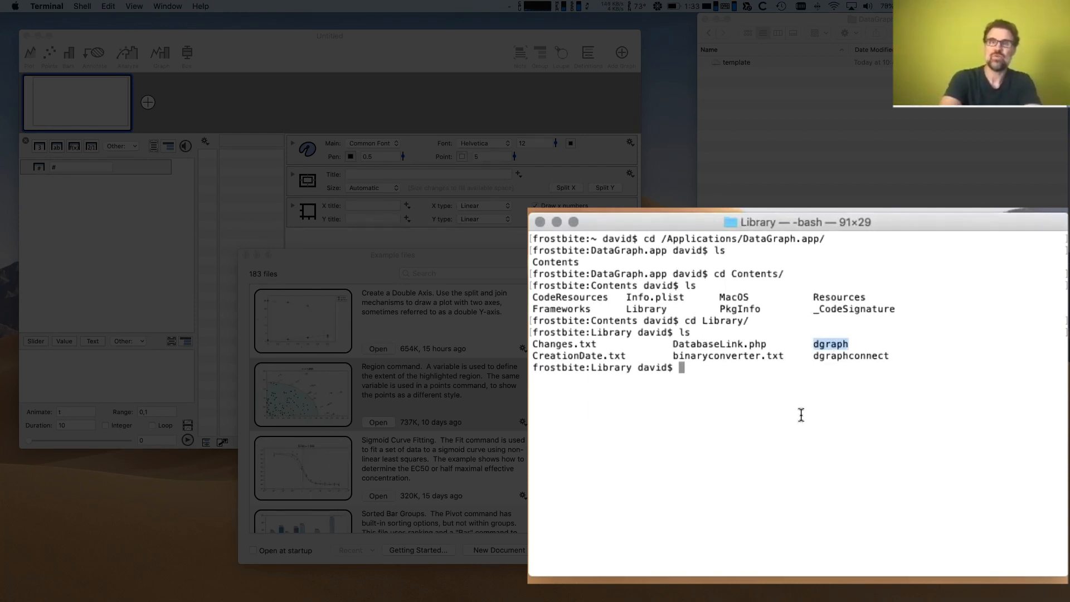
Run ./dgraph -help and make the Terminal window taller to read the whole help text.
{"action": "type", "text": "./dgraph -"}
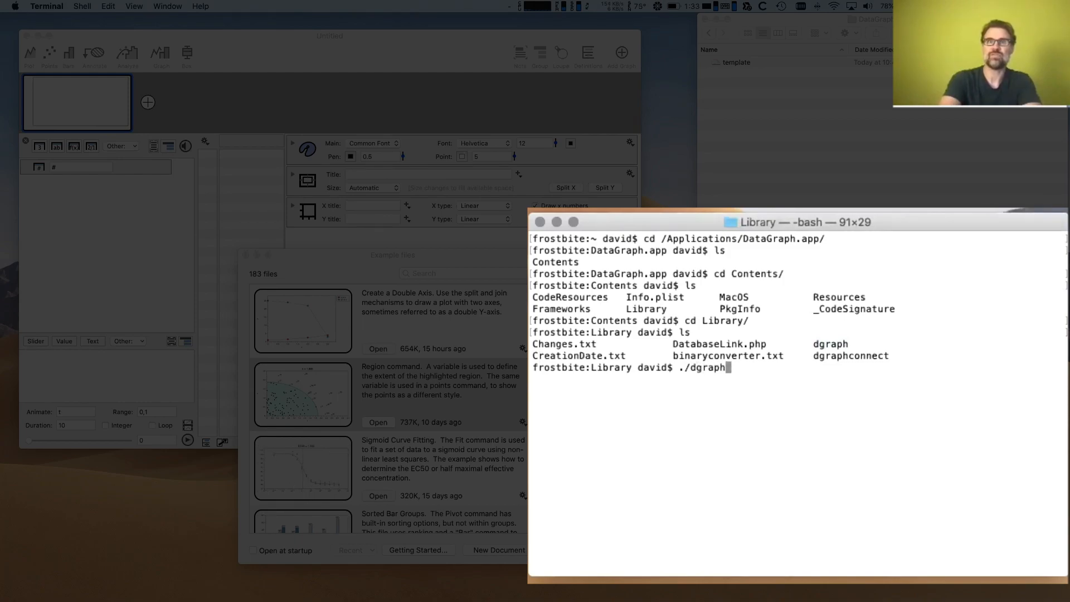
{"action": "type", "text": "help"}
{"action": "key", "text": "Return"}
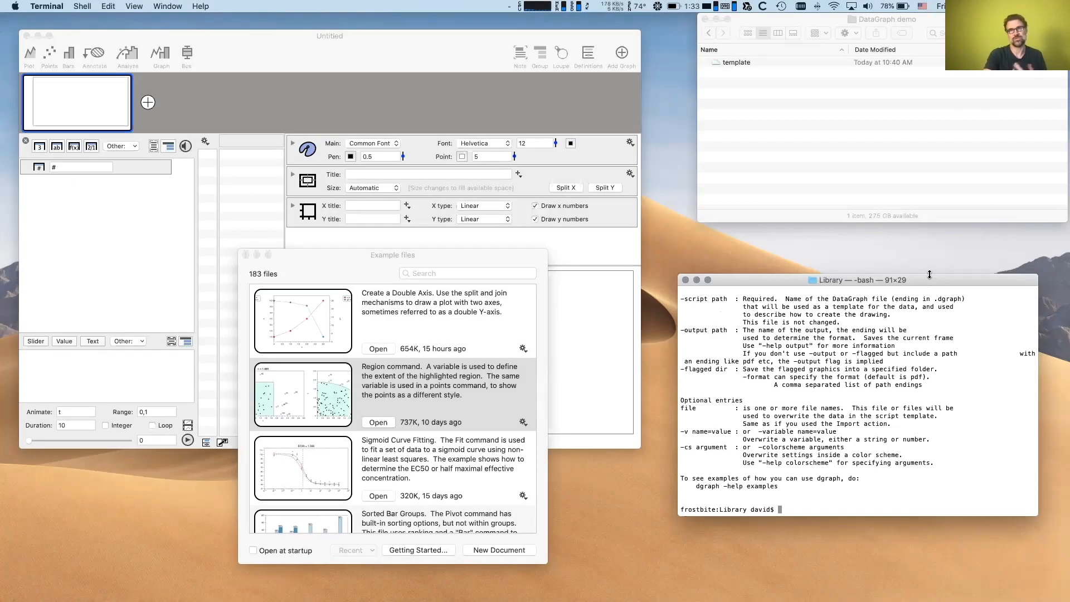
{"action": "left_click_drag", "start_coordinate": [929, 274], "coordinate": [921, 140]}
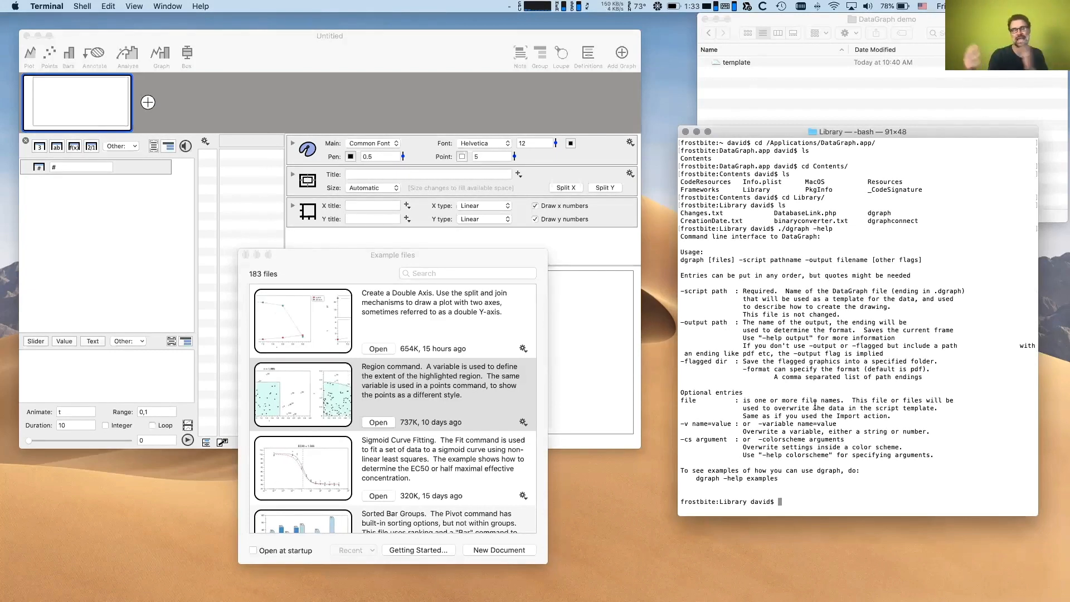
Show the same dgraph help text with the short form ./dgraph -?
{"action": "key", "text": "Up"}
{"action": "key", "text": "BackSpace"}
{"action": "key", "text": "BackSpace"}
{"action": "key", "text": "BackSpace"}
{"action": "key", "text": "BackSpace"}
{"action": "type", "text": "?"}
{"action": "key", "text": "Return"}
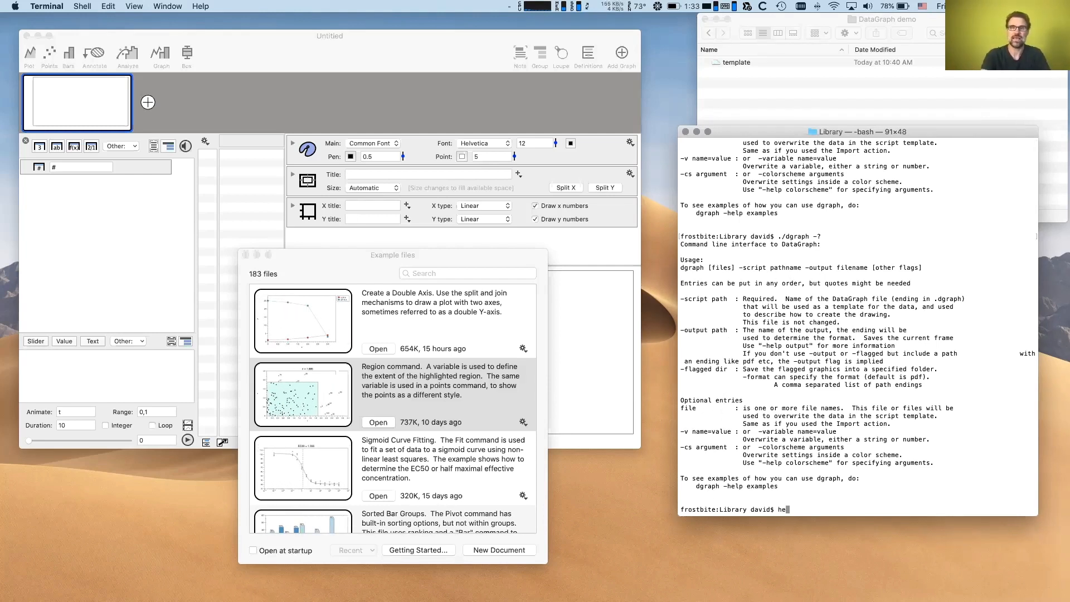
Try to show the output help by running ./dgraph help output, and close the untitled document it opens.
{"action": "type", "text": "./dgraph "}
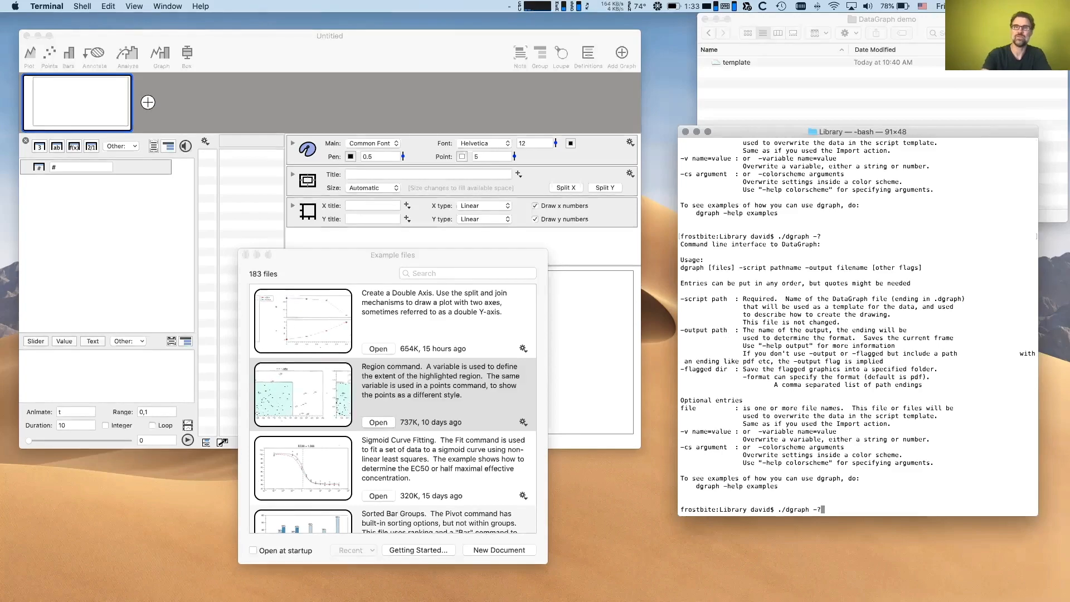
{"action": "type", "text": "help output"}
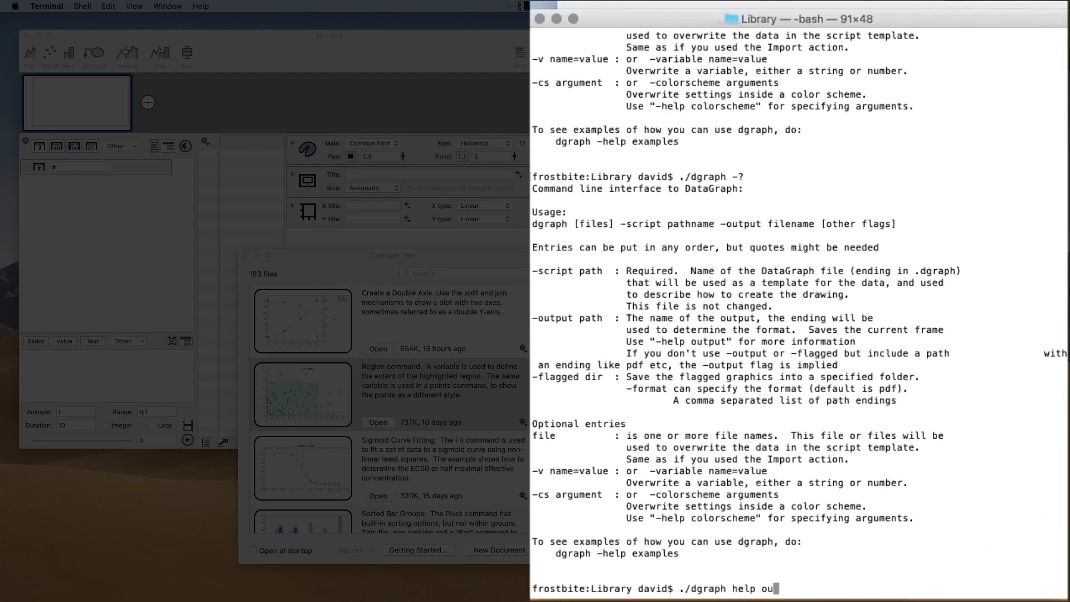
{"action": "key", "text": "Return"}
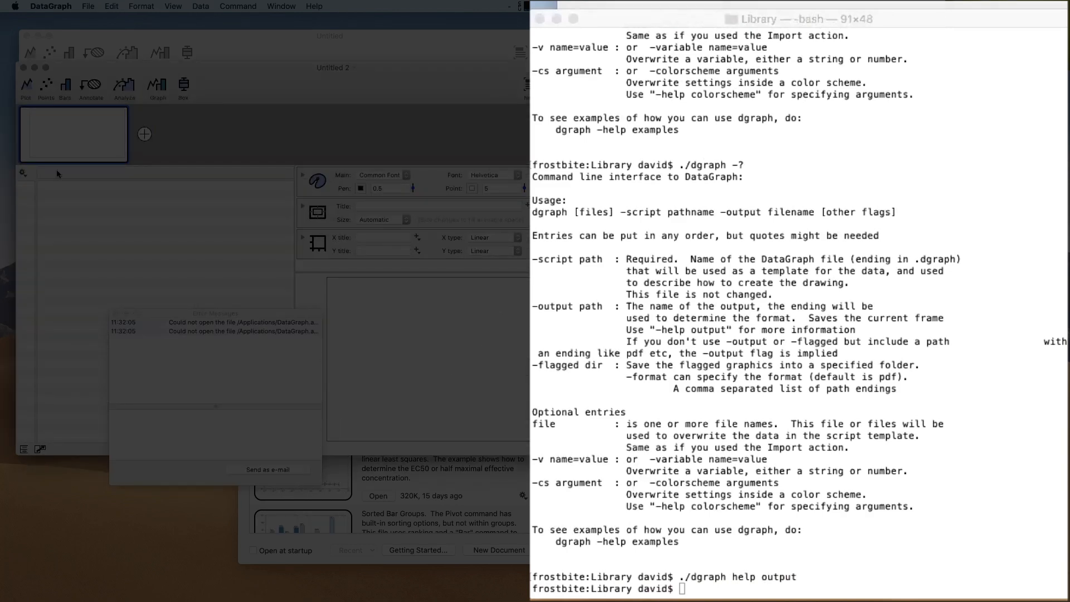
{"action": "left_click", "coordinate": [24, 68]}
{"action": "left_click", "coordinate": [636, 300]}
Correct the previous command to ./dgraph -help output and run it.
{"action": "key", "text": "Up"}
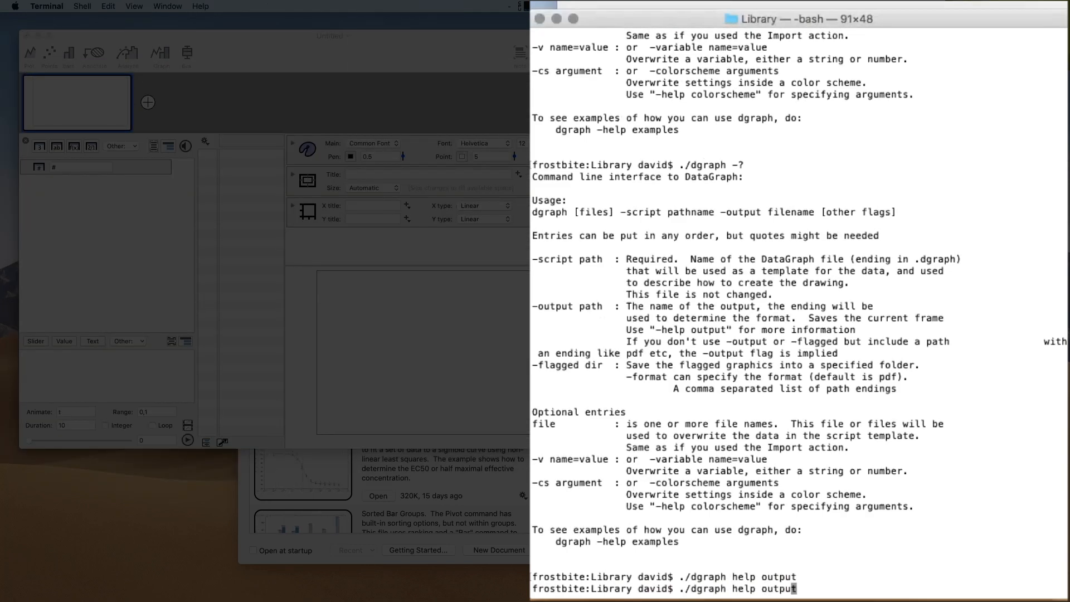
{"action": "key", "text": "Left"}
{"action": "key", "text": "Left"}
{"action": "key", "text": "Left"}
{"action": "key", "text": "Left"}
{"action": "key", "text": "Left"}
{"action": "key", "text": "Left"}
{"action": "key", "text": "Left"}
{"action": "key", "text": "Left"}
{"action": "key", "text": "Left"}
{"action": "key", "text": "Left"}
{"action": "type", "text": "-"}
{"action": "key", "text": "Return"}
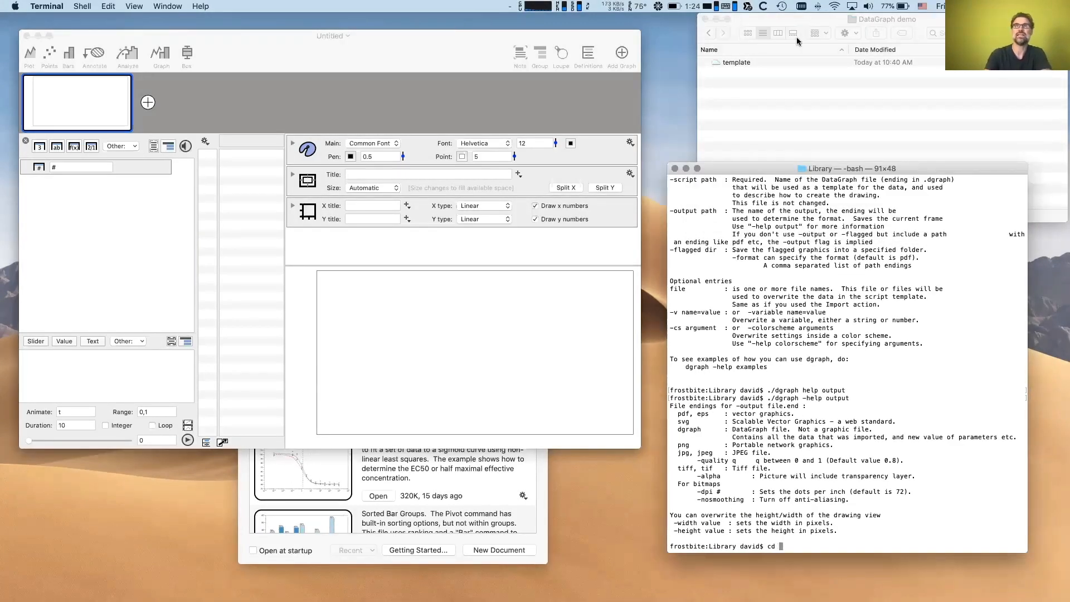
Change to the DataGraph demo folder on the Desktop and list its files.
{"action": "left_click_drag", "start_coordinate": [851, 19], "coordinate": [870, 235]}
{"action": "key", "text": "Return"}
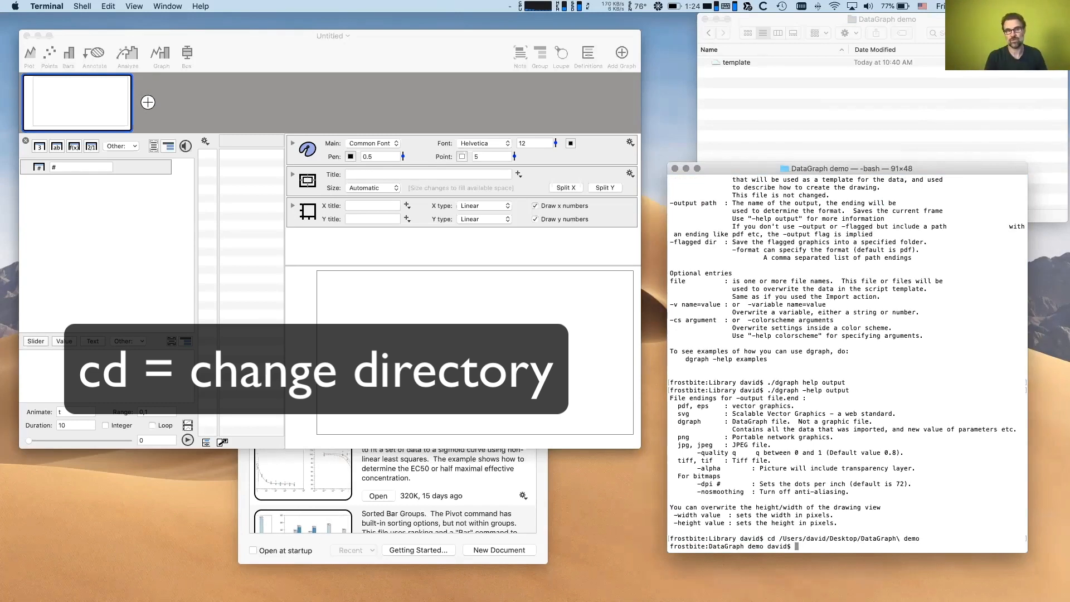
{"action": "type", "text": "ls"}
{"action": "key", "text": "Return"}
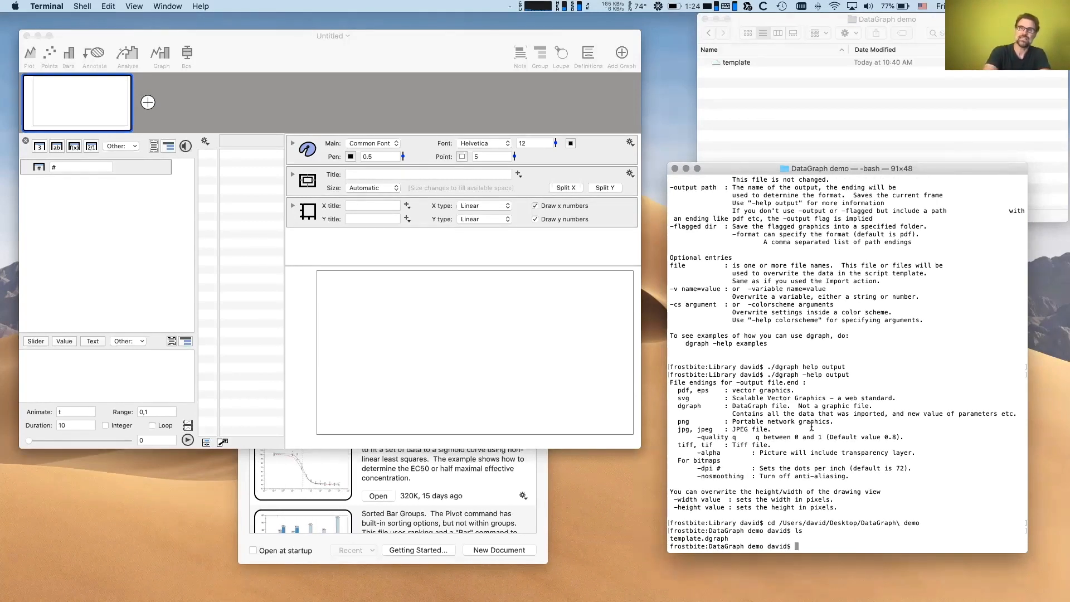
Create a symbolic link to /Applications/DataGraph.app/Contents/Library/dgraph in the current folder with ln -s.
{"action": "type", "text": "Ap"}
{"action": "key", "text": "Tab"}
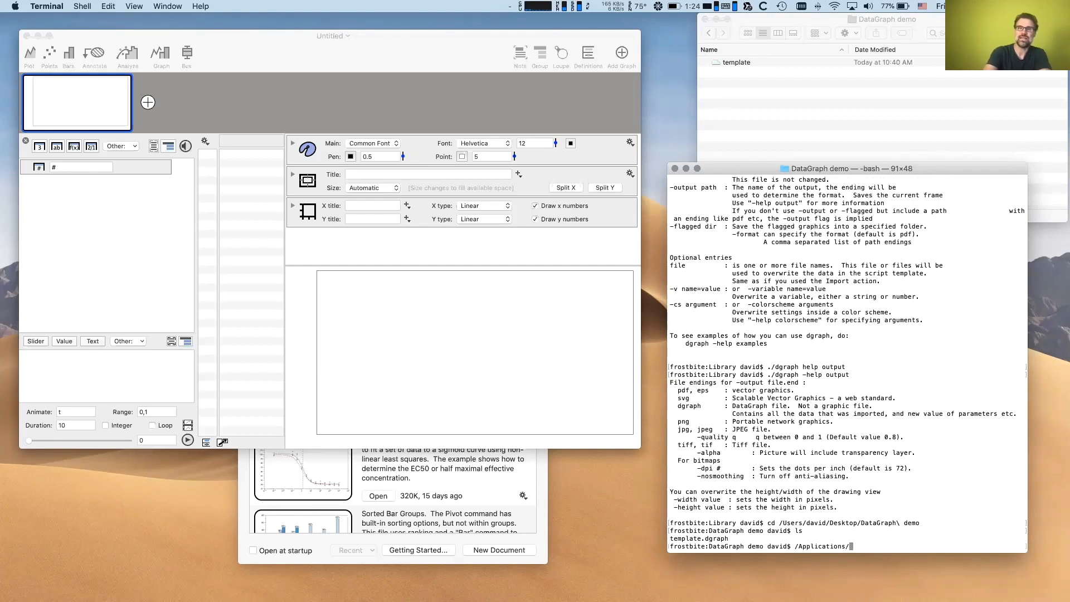
{"action": "type", "text": "DataGraph"}
{"action": "key", "text": "Tab"}
{"action": "type", "text": "C"}
{"action": "key", "text": "Tab"}
{"action": "type", "text": "L"}
{"action": "key", "text": "Tab"}
{"action": "type", "text": "dgraph"}
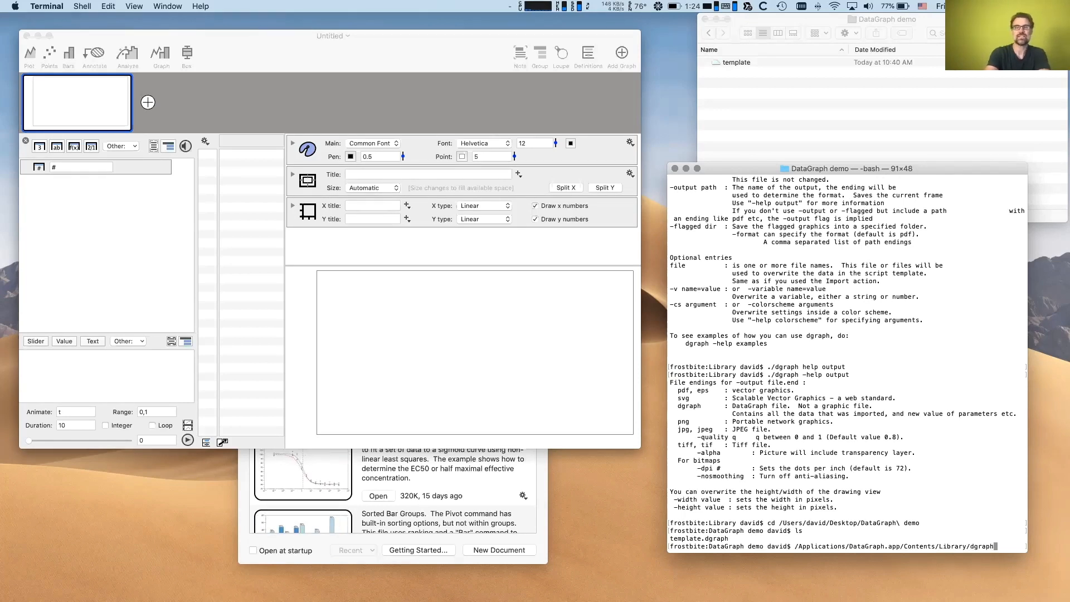
{"action": "key", "text": "ctrl+a"}
{"action": "type", "text": "ln -"}
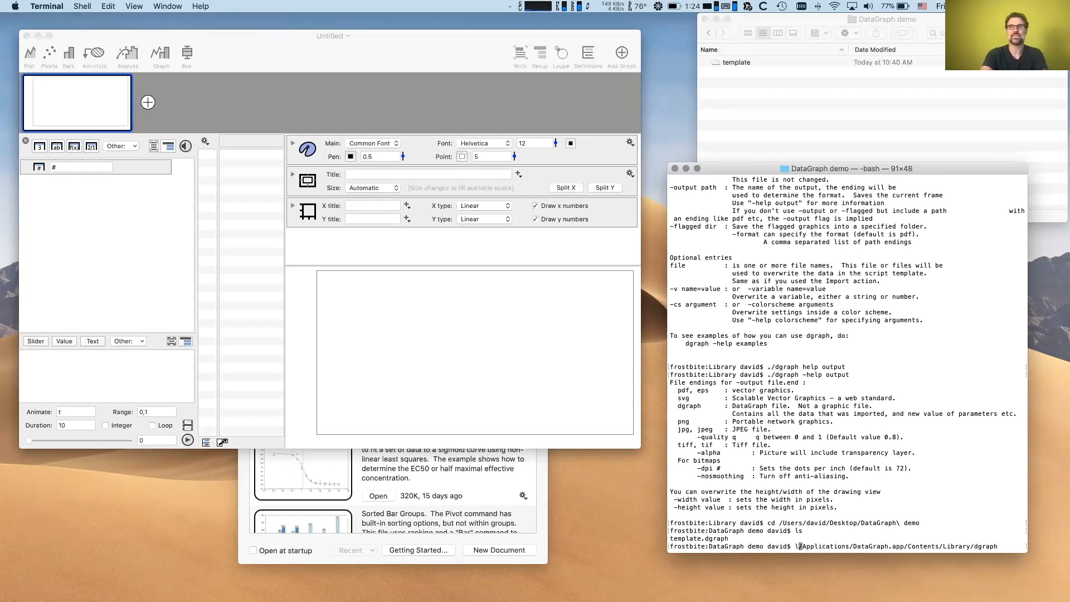
{"action": "type", "text": "s"}
{"action": "key", "text": "ctrl+e"}
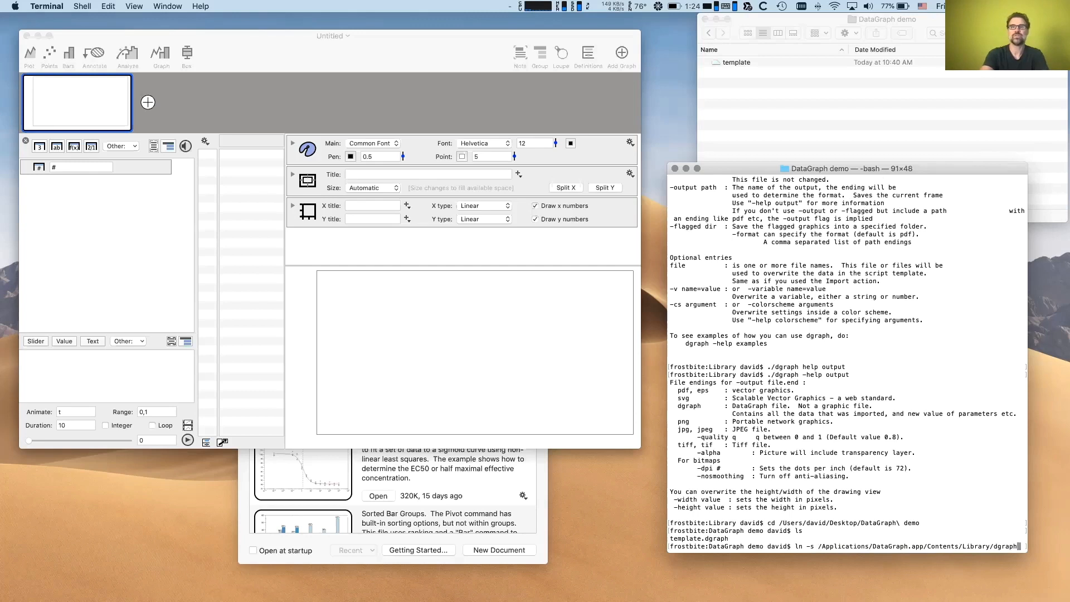
{"action": "type", "text": "."}
{"action": "key", "text": "Return"}
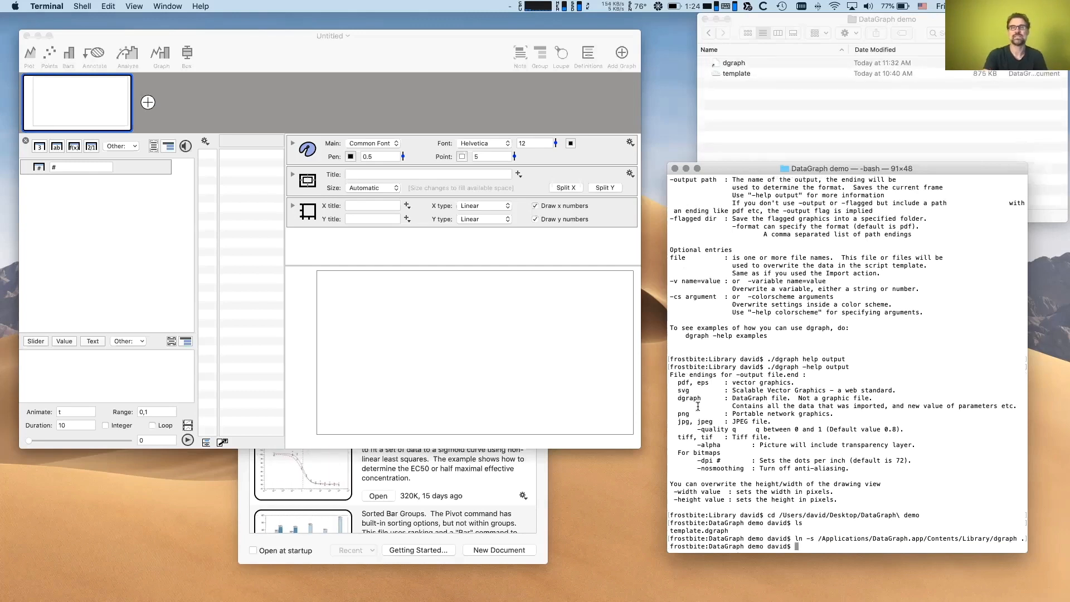
Examine the ln -s part and source path of the link command, and the dgraph link in the DataGraph demo folder.
{"action": "type", "text": "ls -la"}
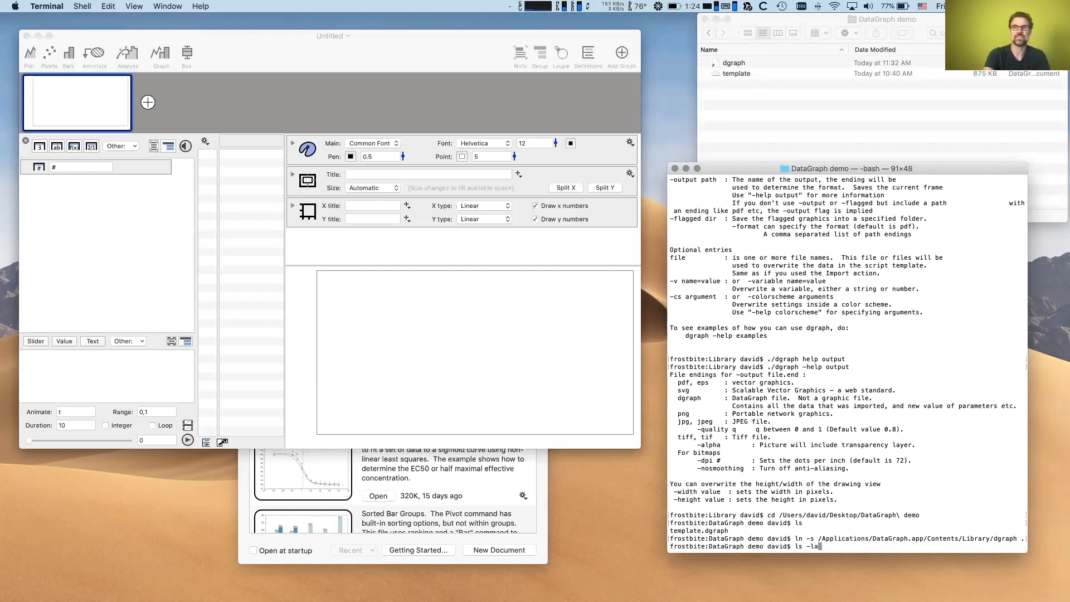
{"action": "key", "text": "BackSpace"}
{"action": "key", "text": "BackSpace"}
{"action": "key", "text": "BackSpace"}
{"action": "left_click_drag", "start_coordinate": [794, 538], "coordinate": [813, 538]}
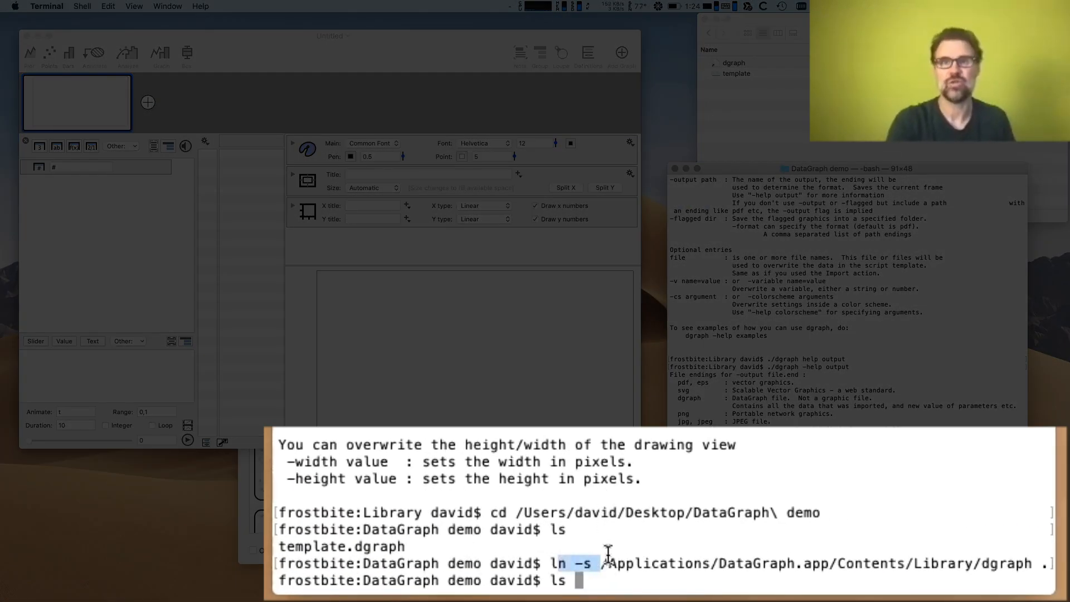
{"action": "left_click_drag", "start_coordinate": [600, 562], "coordinate": [1028, 569]}
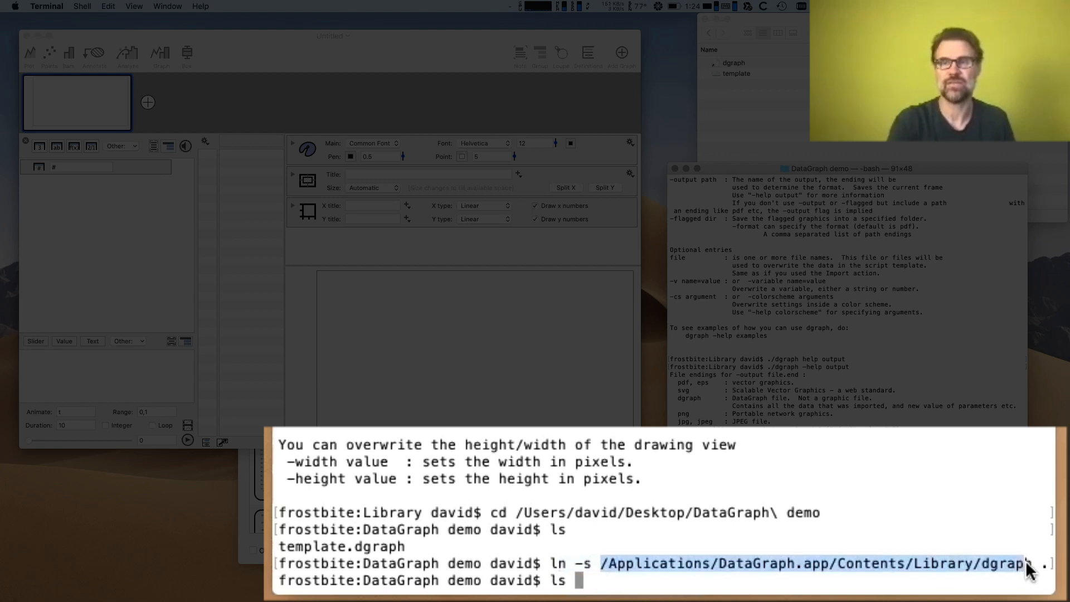
{"action": "left_click", "coordinate": [737, 63]}
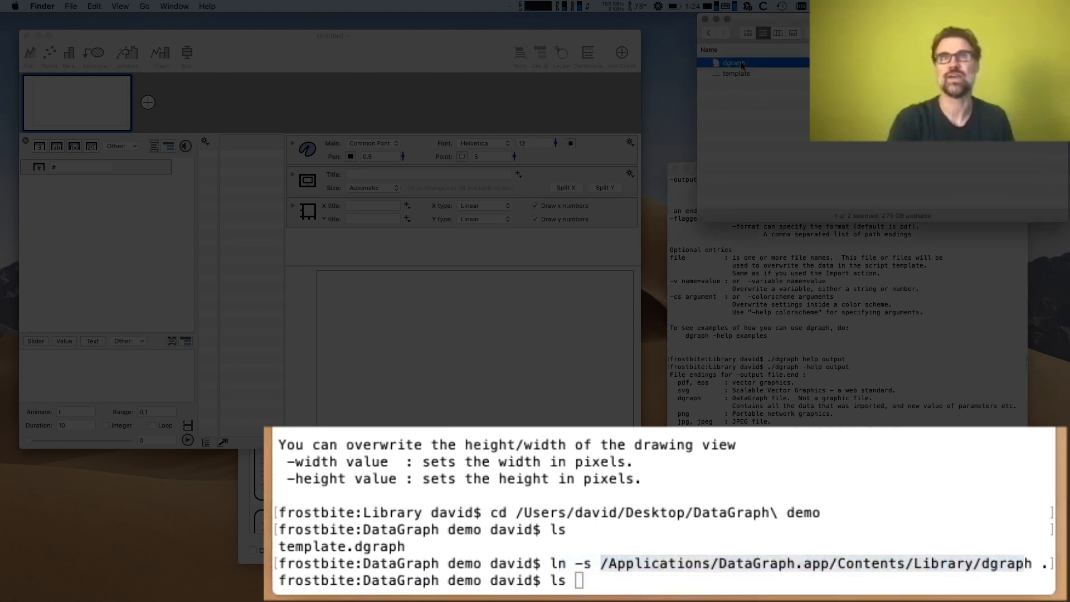
{"action": "left_click", "coordinate": [778, 366]}
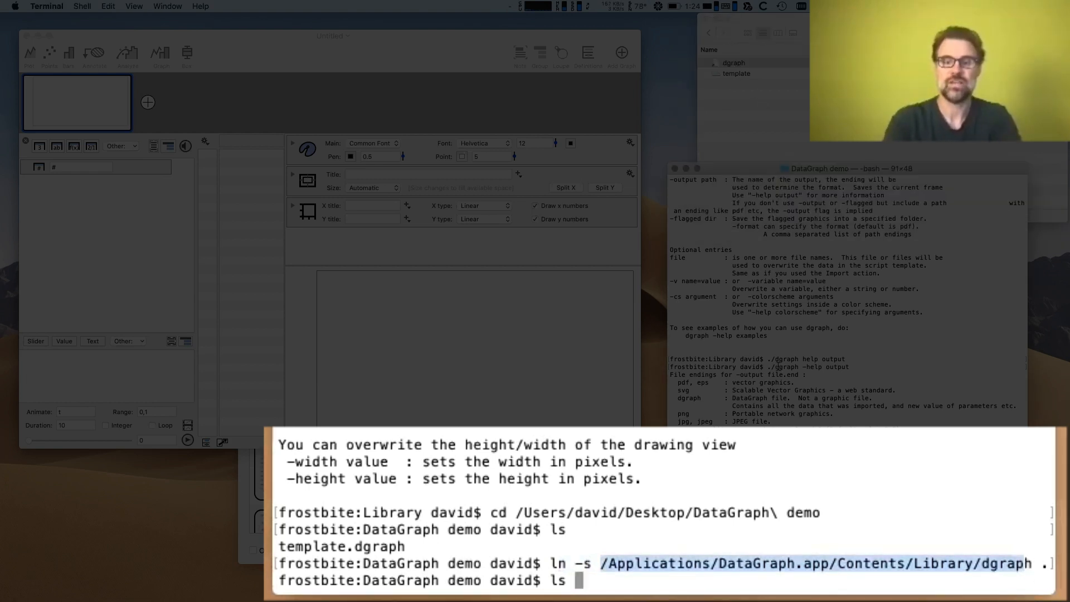
Clear the unfinished ls command and run ./dgraph -help through the link in the DataGraph demo folder.
{"action": "key", "text": "BackSpace"}
{"action": "key", "text": "BackSpace"}
{"action": "key", "text": "BackSpace"}
{"action": "type", "text": "./"}
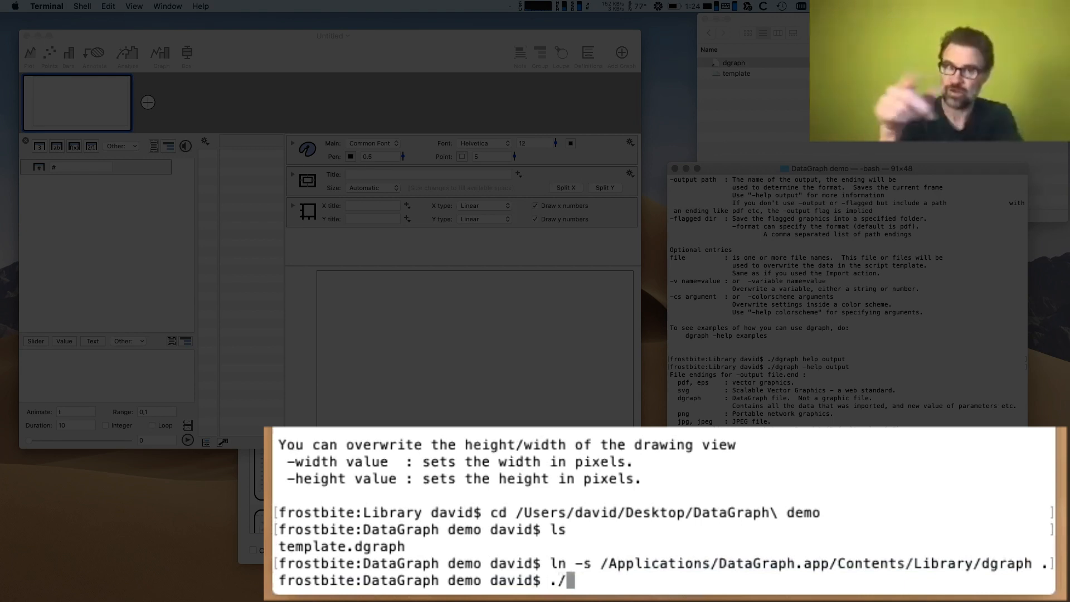
{"action": "type", "text": "dgraph "}
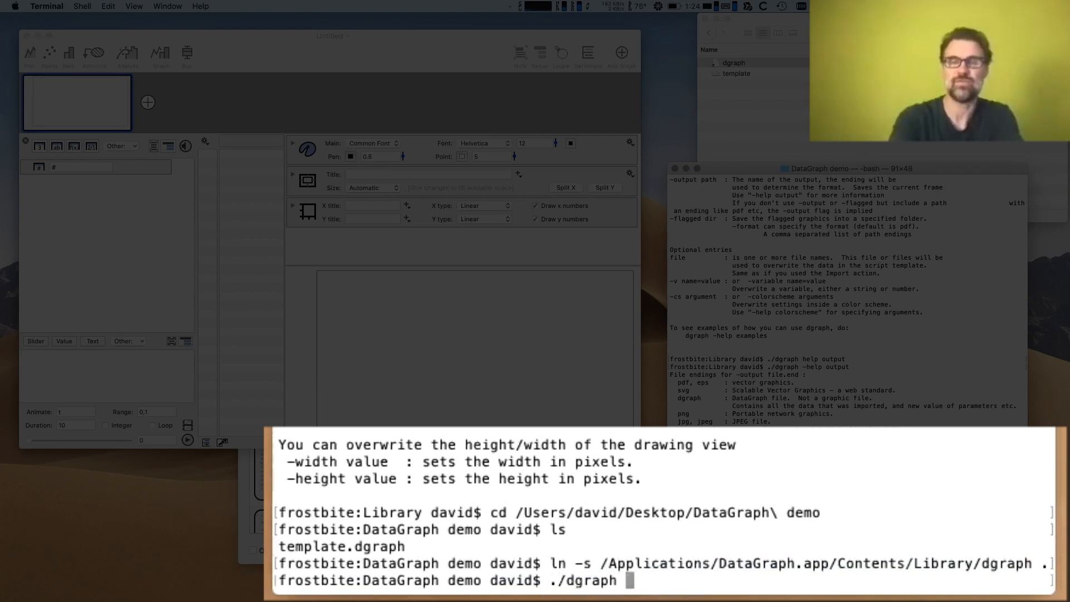
{"action": "type", "text": "-help"}
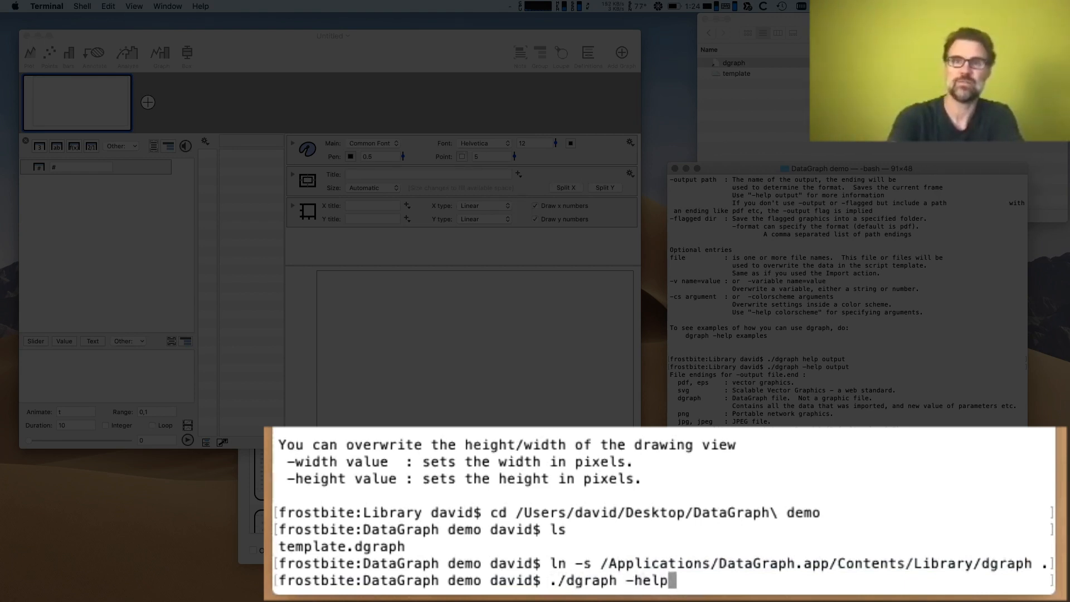
{"action": "key", "text": "Return"}
Run dgraph without the ./ prefix, and move the Terminal window higher and make it taller.
{"action": "type", "text": "dgrap"}
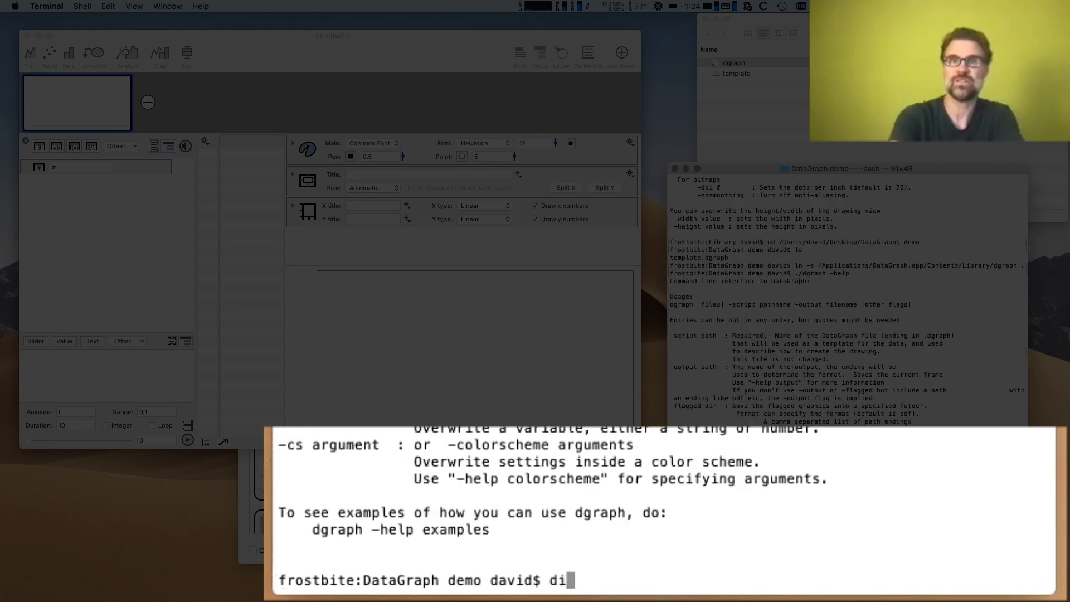
{"action": "type", "text": "h"}
{"action": "key", "text": "Return"}
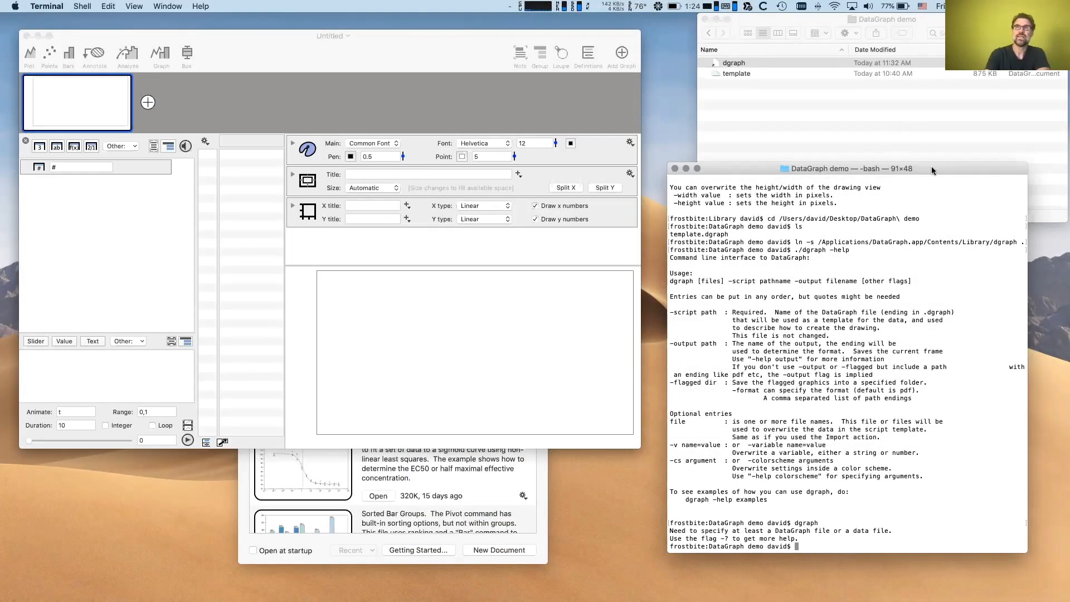
{"action": "left_click_drag", "start_coordinate": [933, 170], "coordinate": [919, 112]}
{"action": "left_click_drag", "start_coordinate": [1010, 488], "coordinate": [1015, 557]}
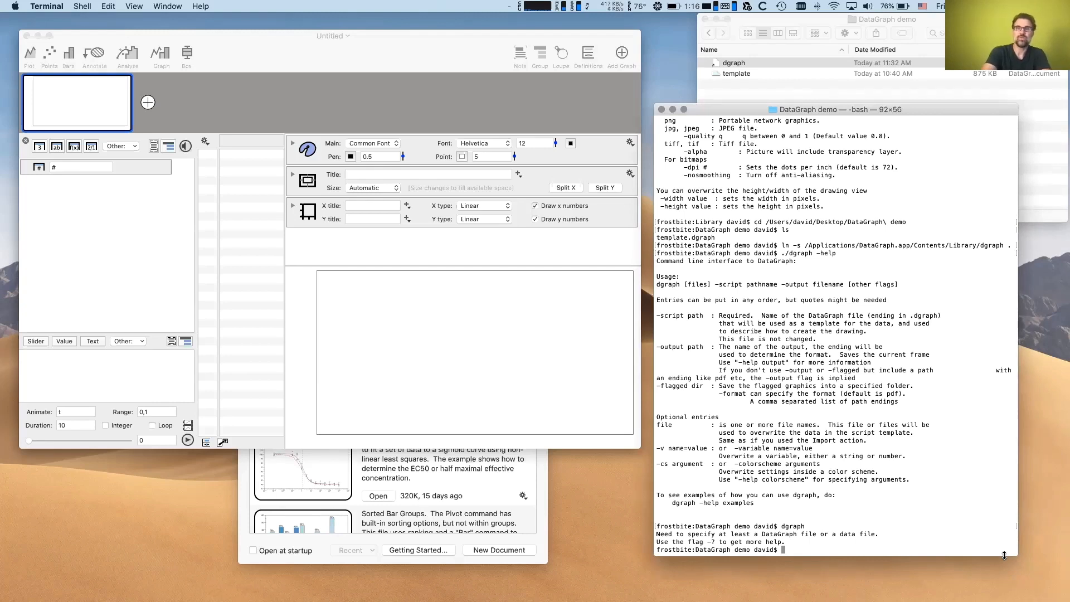
Enter an ls command for the ~/bin/ directory and complete the entry name starting with d.
{"action": "type", "text": "ls "}
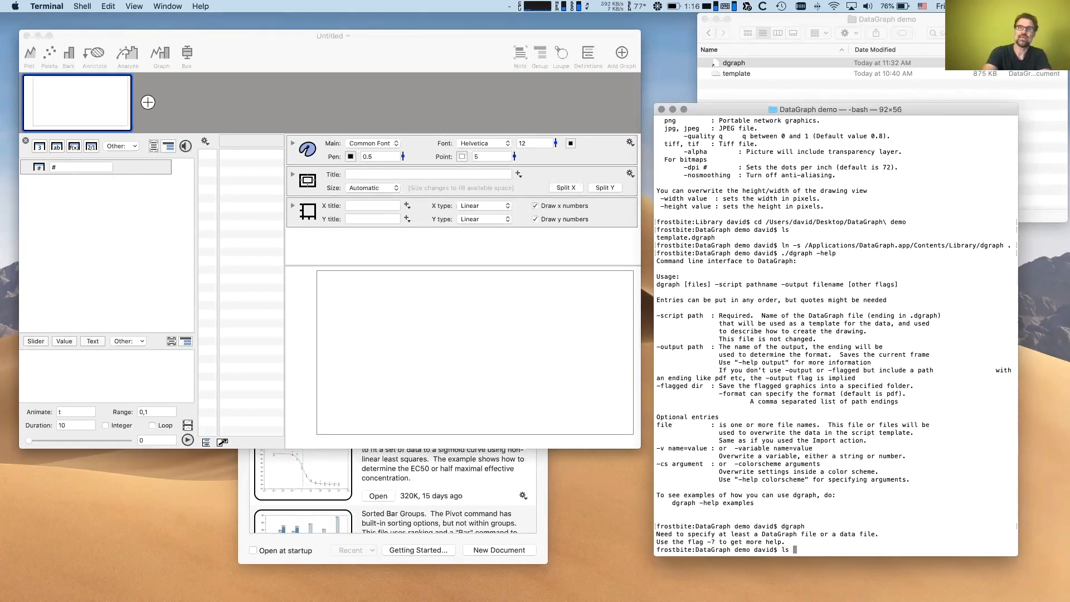
{"action": "type", "text": "~/bin/"}
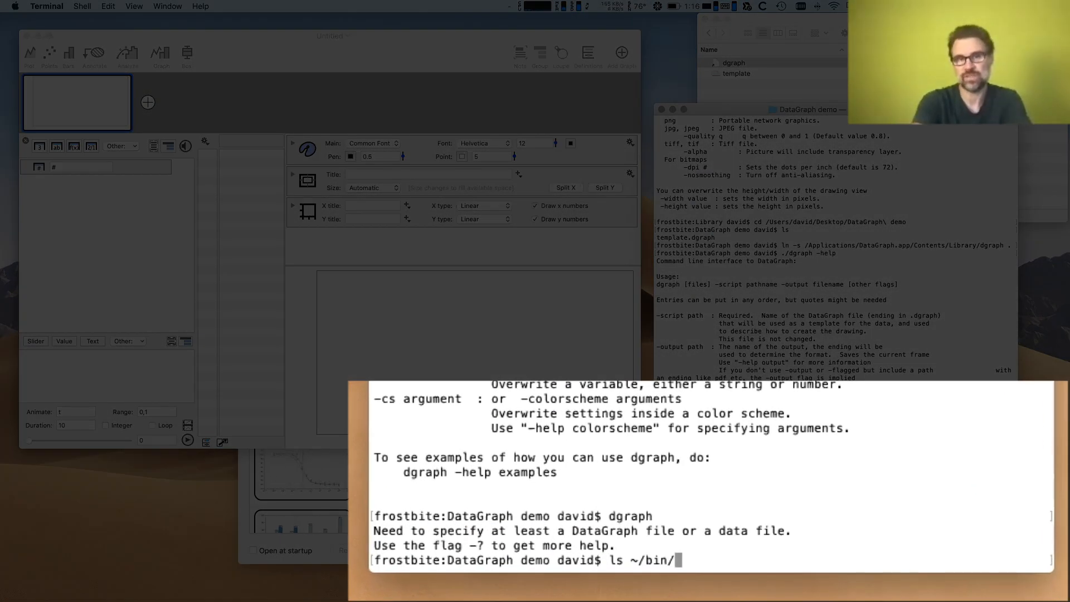
{"action": "type", "text": "d"}
{"action": "key", "text": "Tab"}
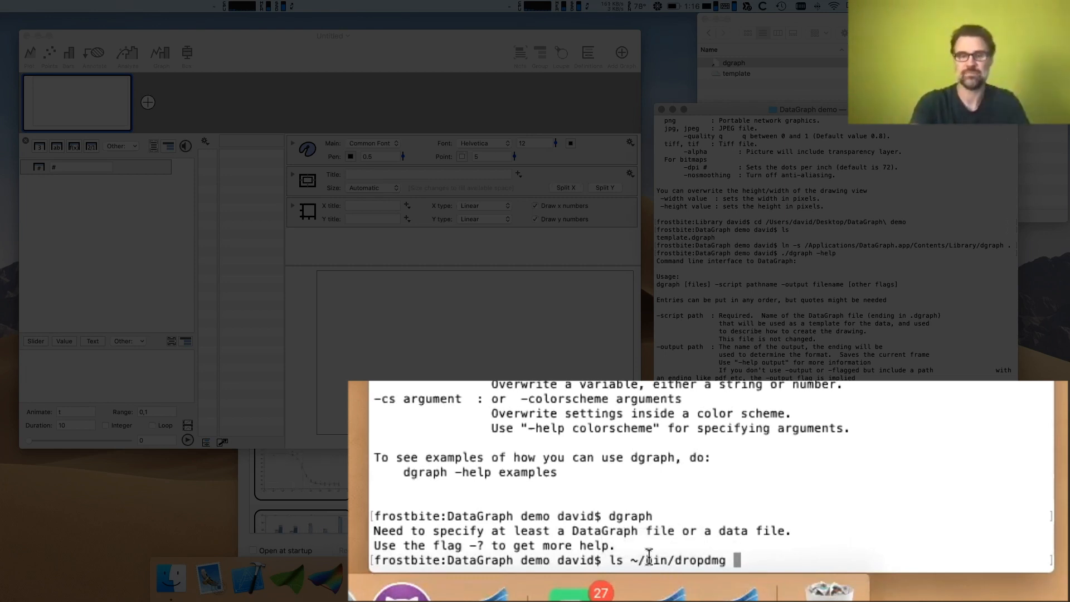
Clear the pending ls command and enter ./dgraph on a fresh prompt line without running it.
{"action": "key", "text": "BackSpace"}
{"action": "key", "text": "BackSpace"}
{"action": "key", "text": "BackSpace"}
{"action": "key", "text": "BackSpace"}
{"action": "key", "text": "BackSpace"}
{"action": "key", "text": "BackSpace"}
{"action": "key", "text": "BackSpace"}
{"action": "key", "text": "BackSpace"}
{"action": "key", "text": "BackSpace"}
{"action": "key", "text": "BackSpace"}
{"action": "key", "text": "BackSpace"}
{"action": "key", "text": "BackSpace"}
{"action": "key", "text": "BackSpace"}
{"action": "key", "text": "BackSpace"}
{"action": "key", "text": "BackSpace"}
{"action": "key", "text": "BackSpace"}
{"action": "key", "text": "BackSpace"}
{"action": "key", "text": "Return"}
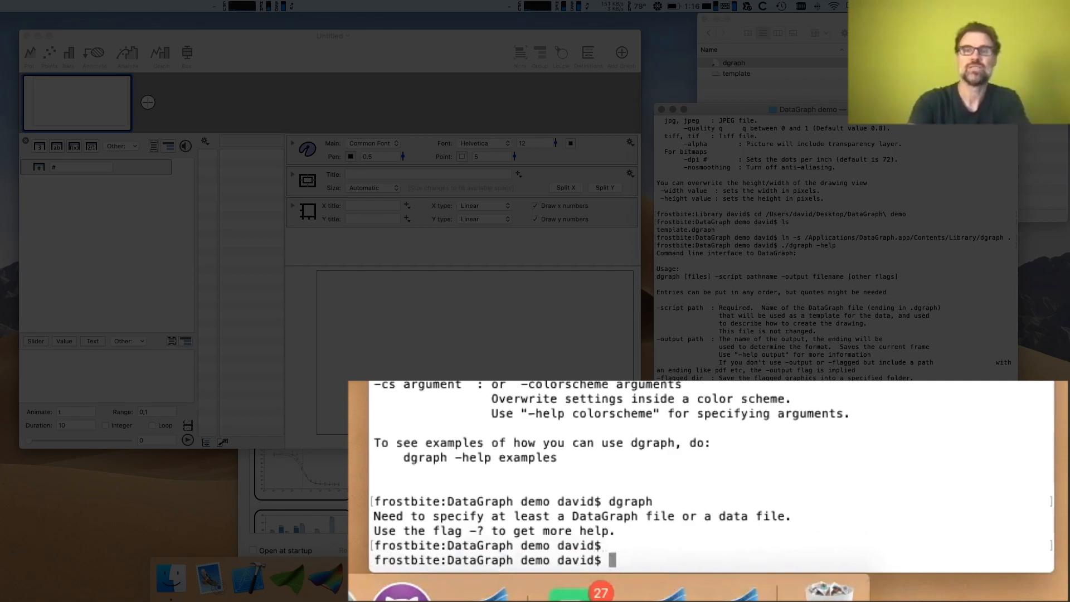
{"action": "type", "text": "./dgraph"}
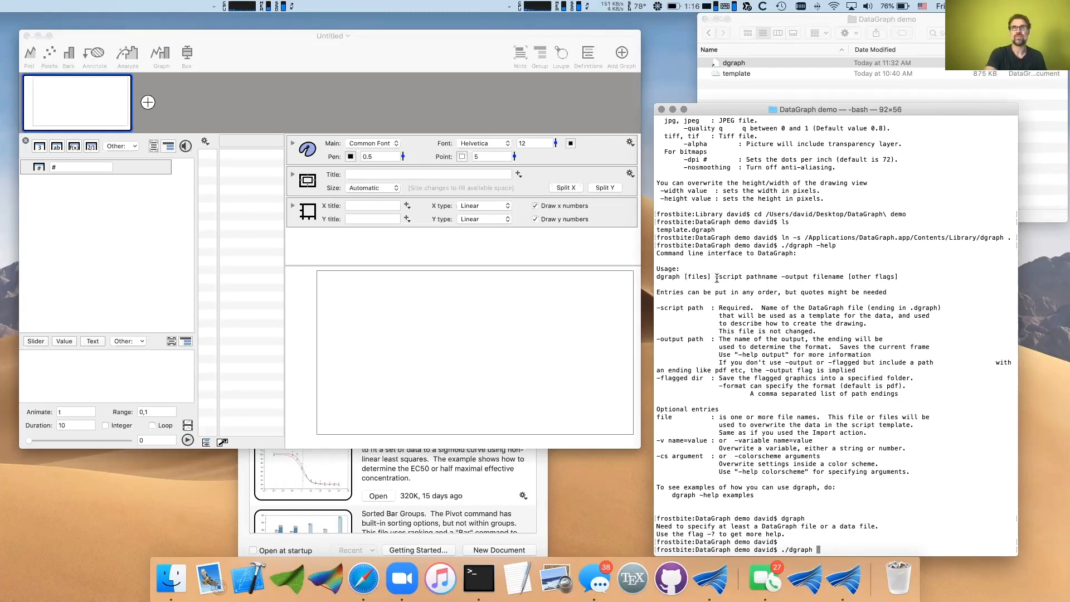
Review the dgraph usage line in the help text, going through the files, script pathname and output filename arguments.
{"action": "left_click_drag", "start_coordinate": [716, 277], "coordinate": [854, 277]}
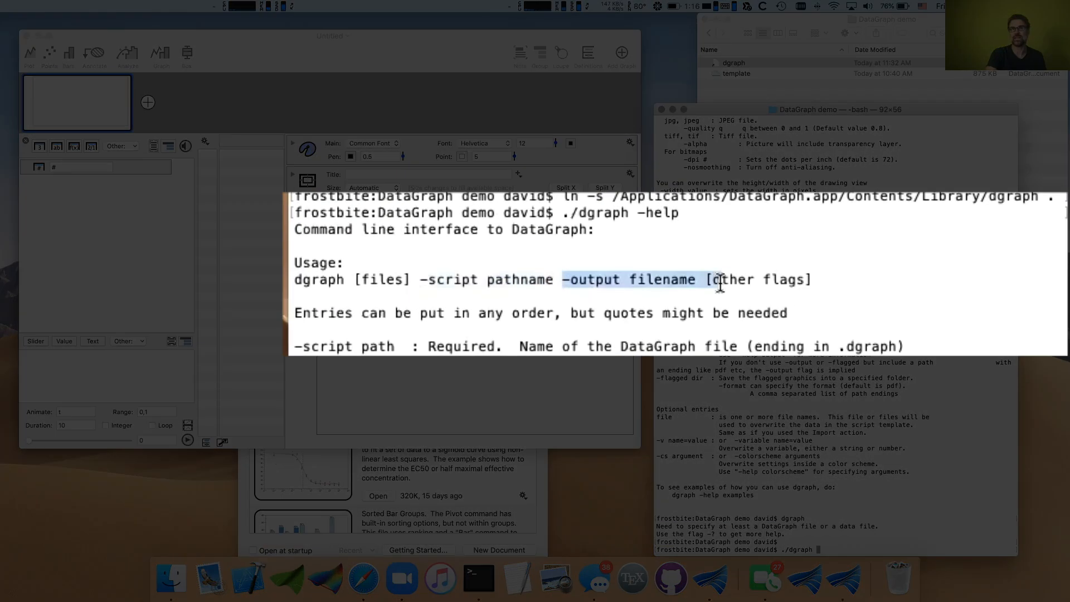
{"action": "left_click", "coordinate": [653, 287]}
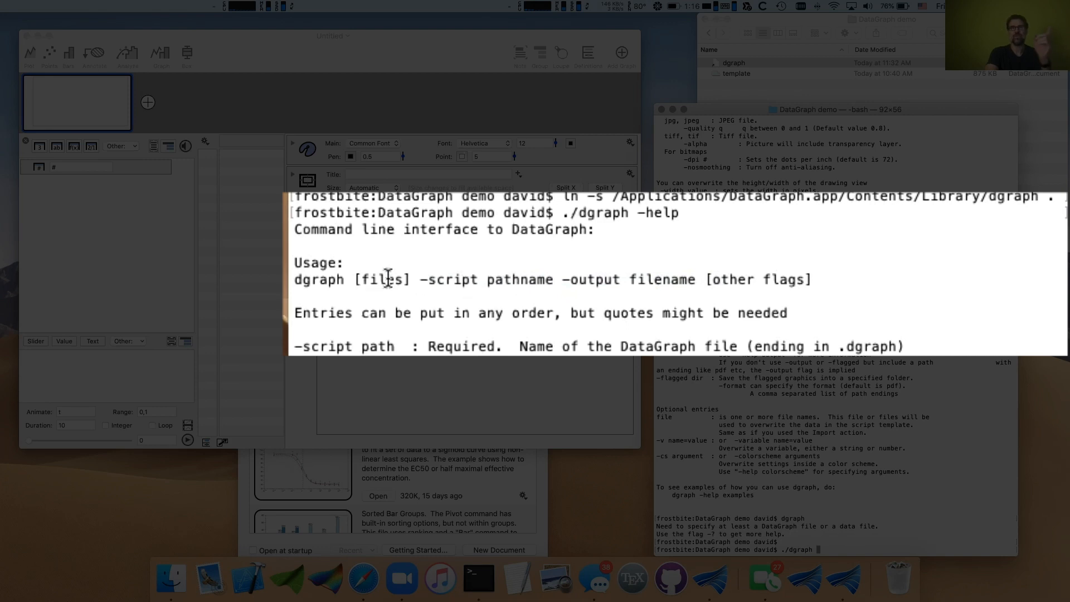
{"action": "left_click_drag", "start_coordinate": [355, 279], "coordinate": [523, 280]}
{"action": "double_click", "coordinate": [431, 279]}
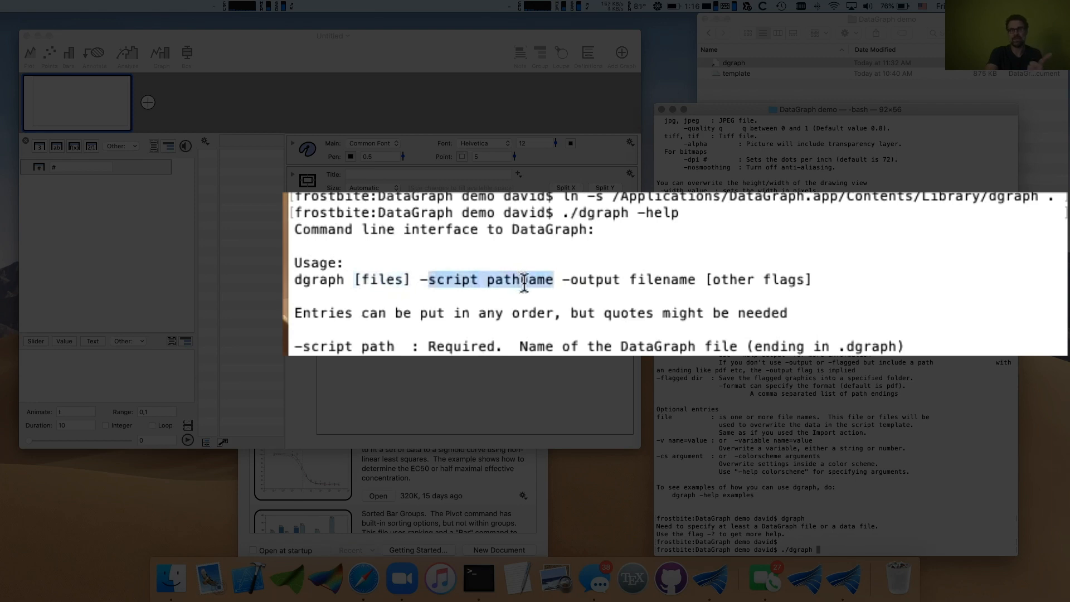
{"action": "double_click", "coordinate": [604, 280]}
{"action": "left_click_drag", "start_coordinate": [604, 280], "coordinate": [656, 281]}
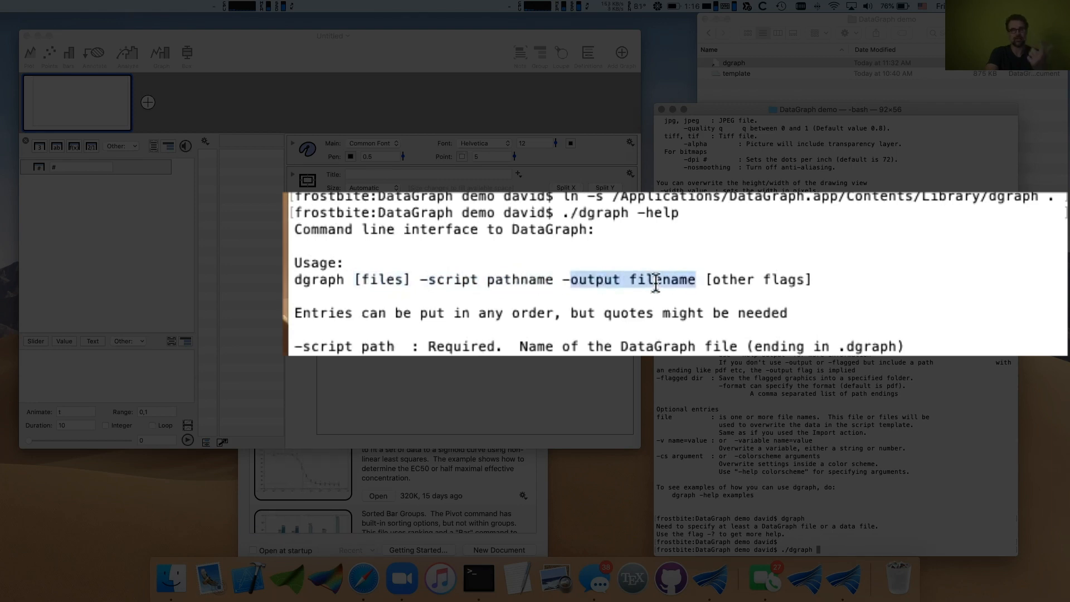
Switch to DataGraph, dismiss the error messages window, and open the Region command file from the online examples.
{"action": "left_click", "coordinate": [496, 387]}
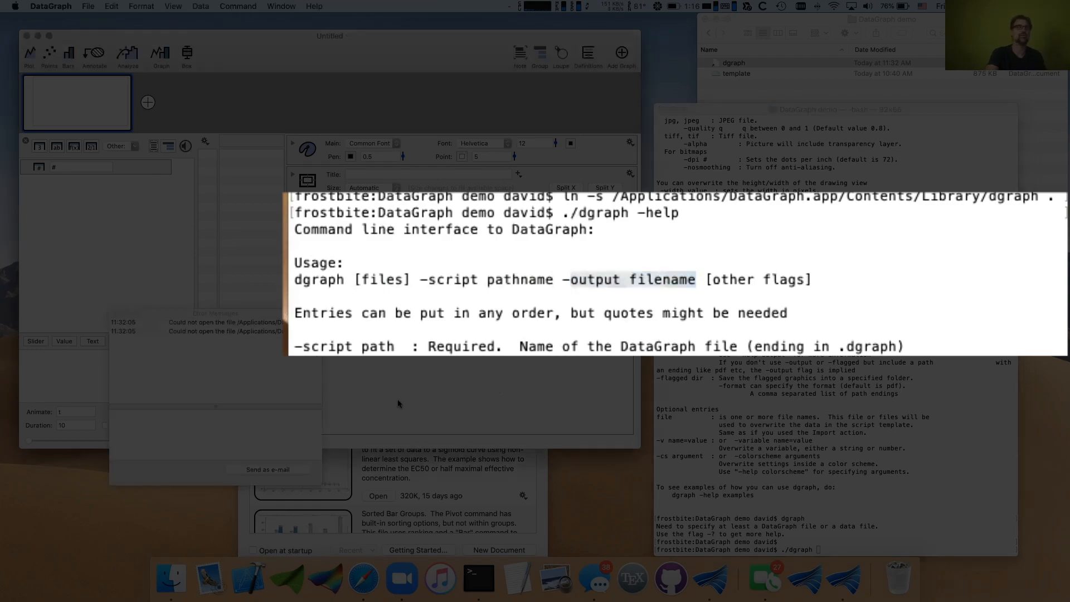
{"action": "left_click", "coordinate": [115, 313]}
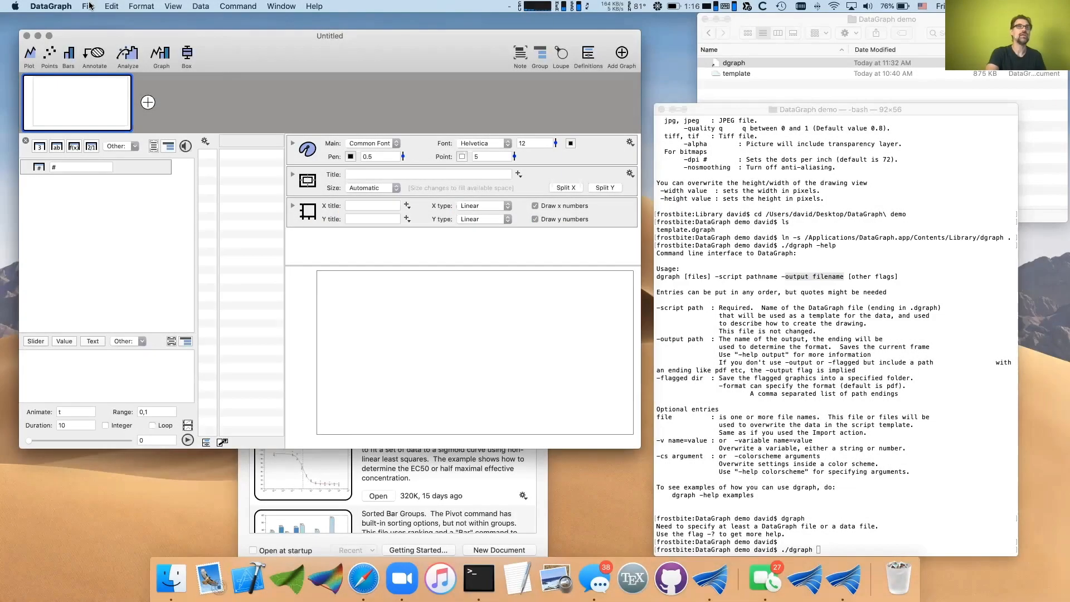
{"action": "left_click", "coordinate": [89, 6]}
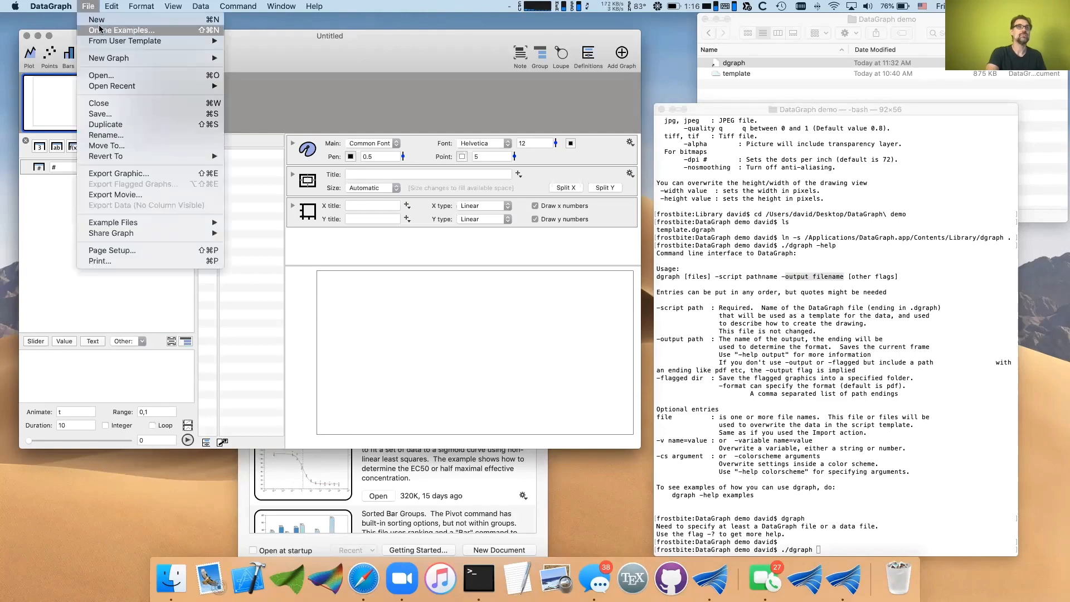
{"action": "left_click", "coordinate": [100, 28]}
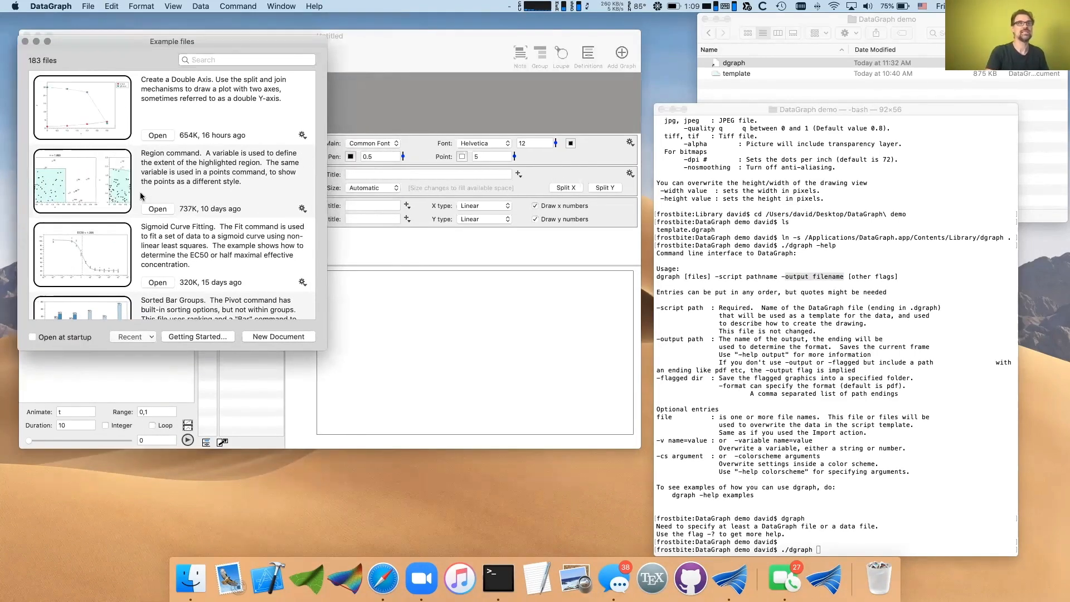
{"action": "left_click", "coordinate": [160, 209]}
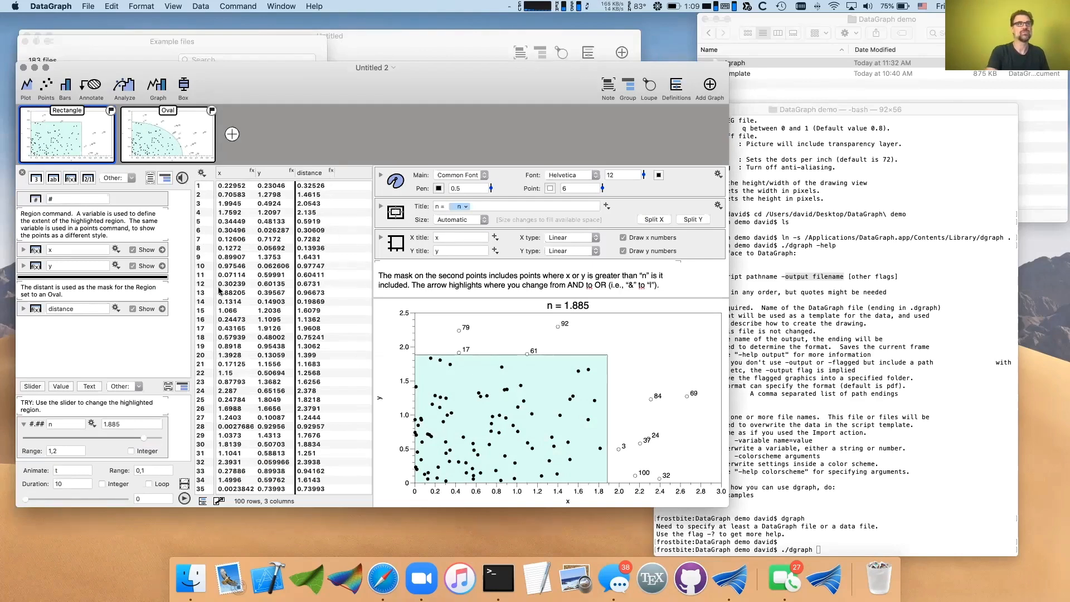
Convert the x and y expression columns together into plain number columns.
{"action": "left_click", "coordinate": [227, 174]}
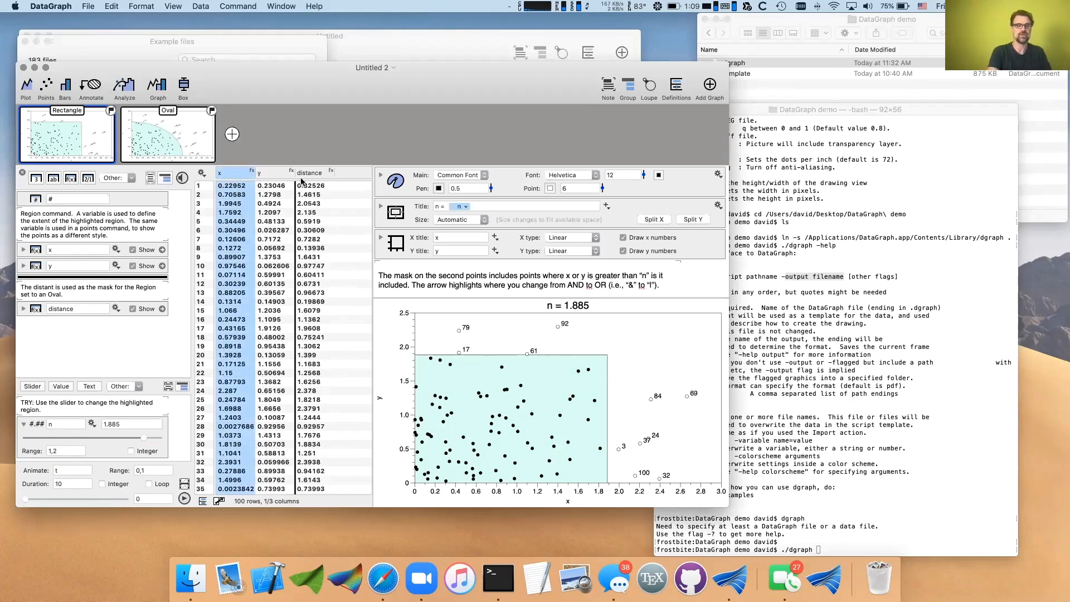
{"action": "left_click", "coordinate": [280, 174], "text": "shift"}
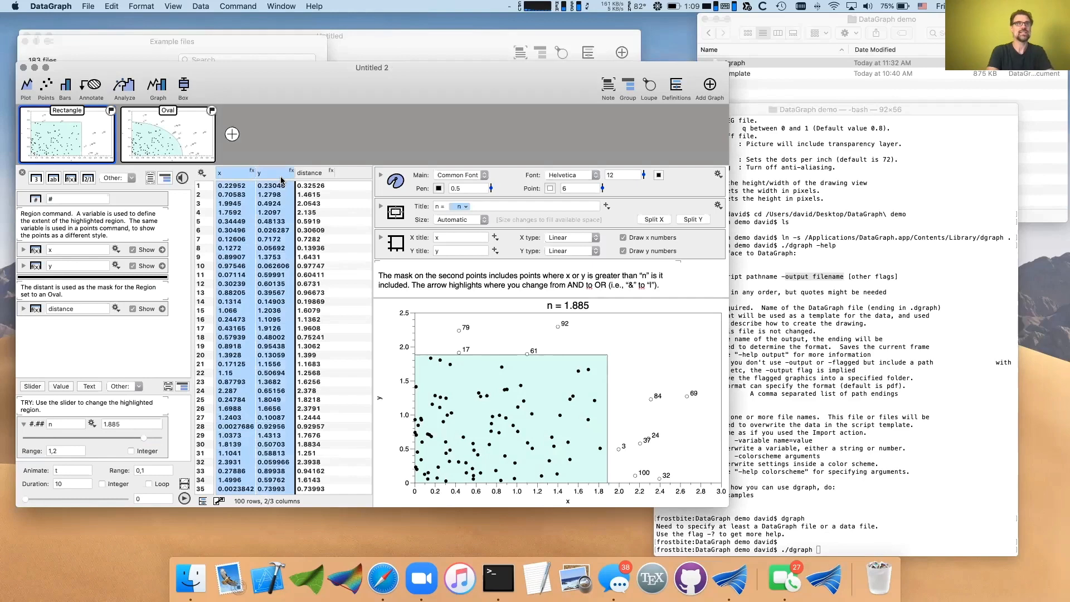
{"action": "left_click", "coordinate": [202, 172]}
{"action": "left_click", "coordinate": [284, 273]}
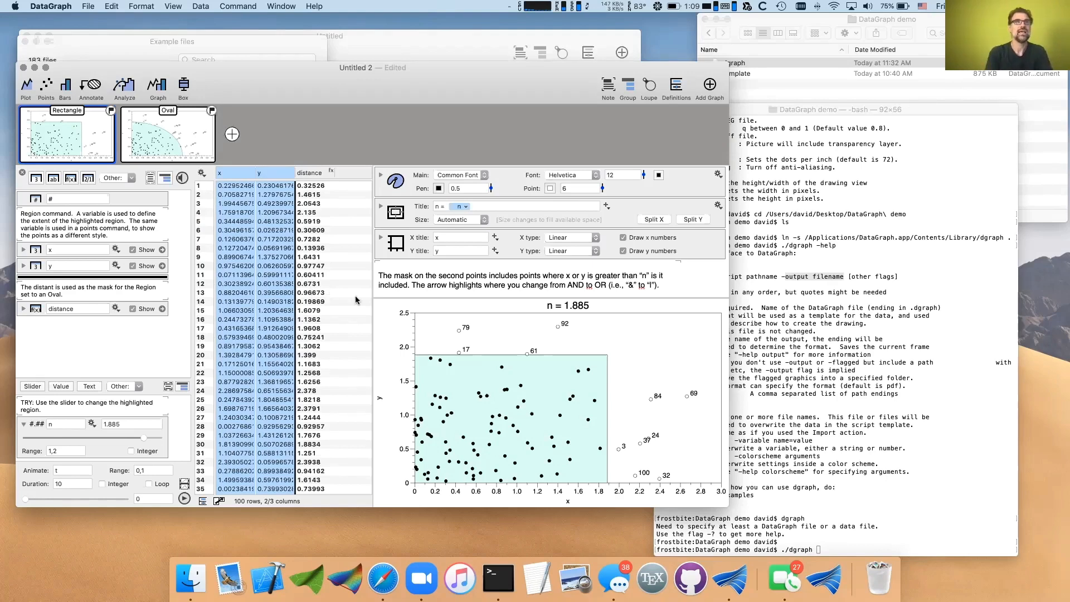
Save the document as script in the DataGraph demo folder.
{"action": "key", "text": "super+s"}
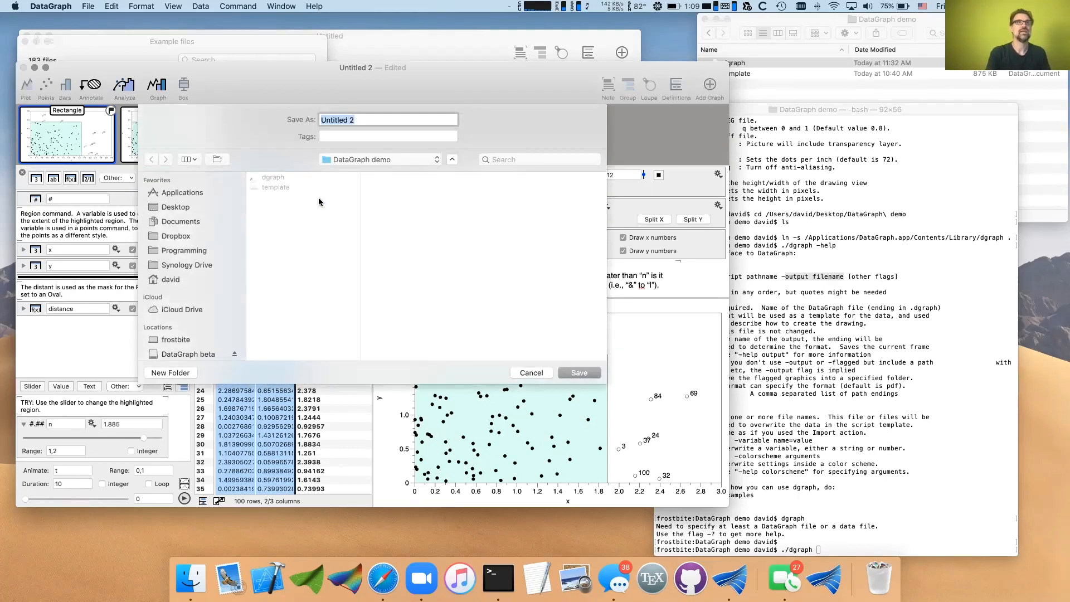
{"action": "type", "text": "Temp"}
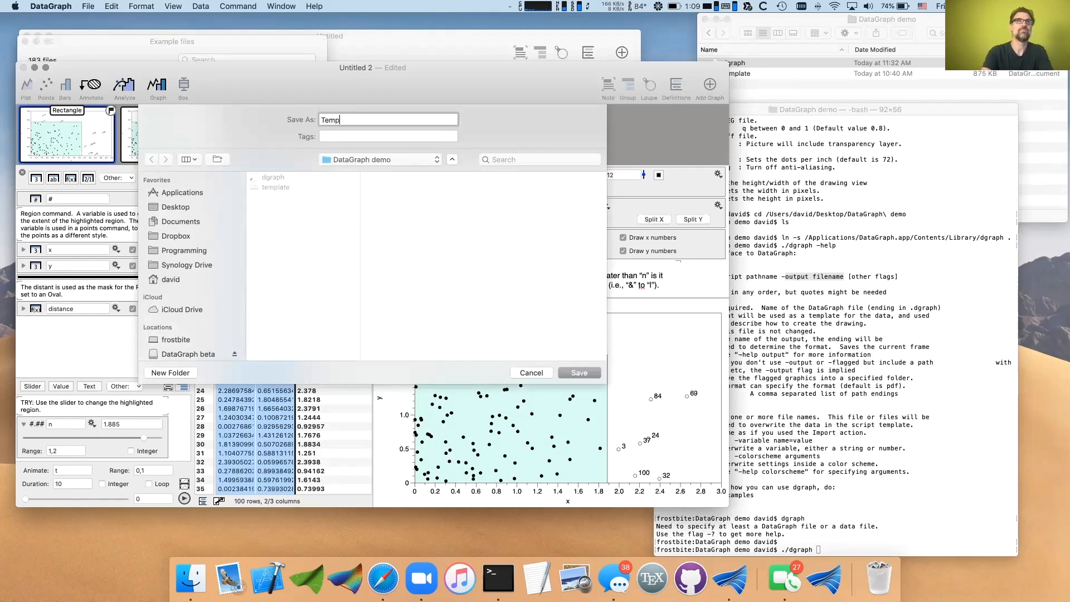
{"action": "key", "text": "BackSpace"}
{"action": "key", "text": "BackSpace"}
{"action": "type", "text": "script"}
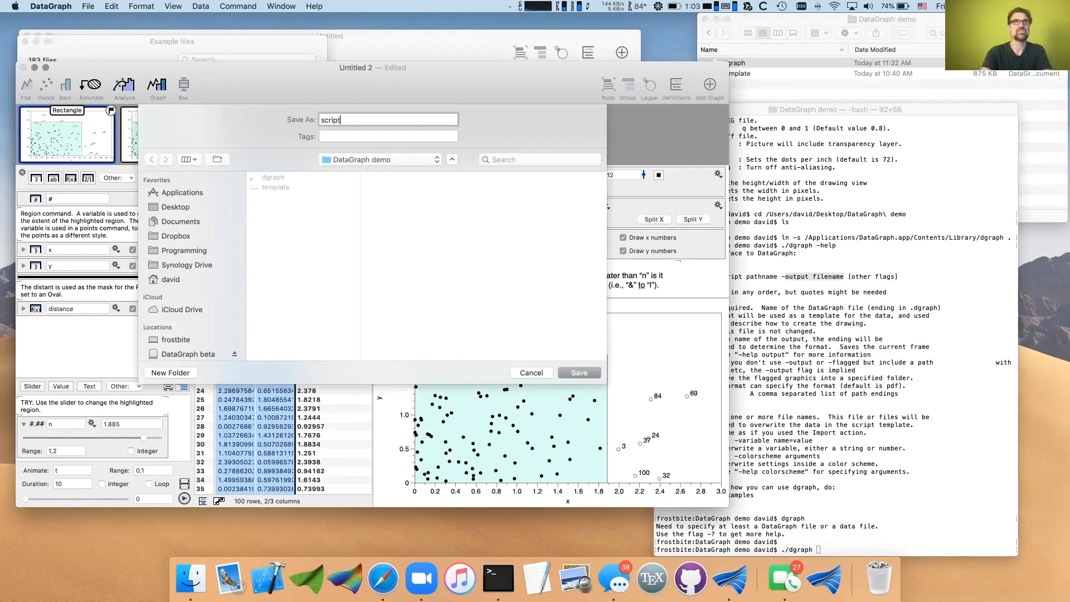
{"action": "key", "text": "Return"}
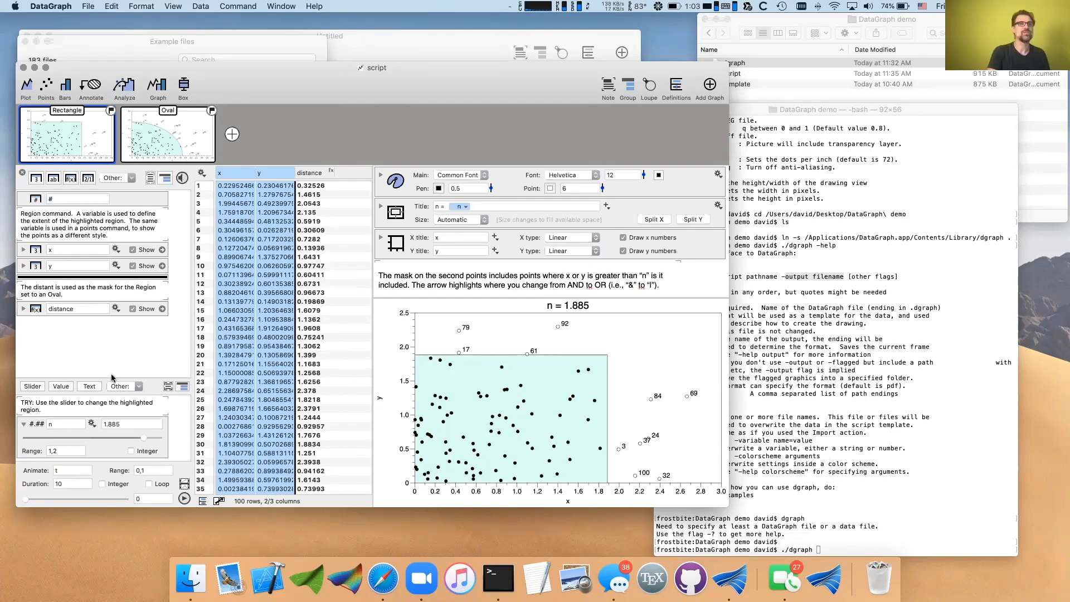
Give the variables area more room and examine the Rectangle graph's region command and the mask settings of its points.
{"action": "left_click_drag", "start_coordinate": [113, 377], "coordinate": [117, 347]}
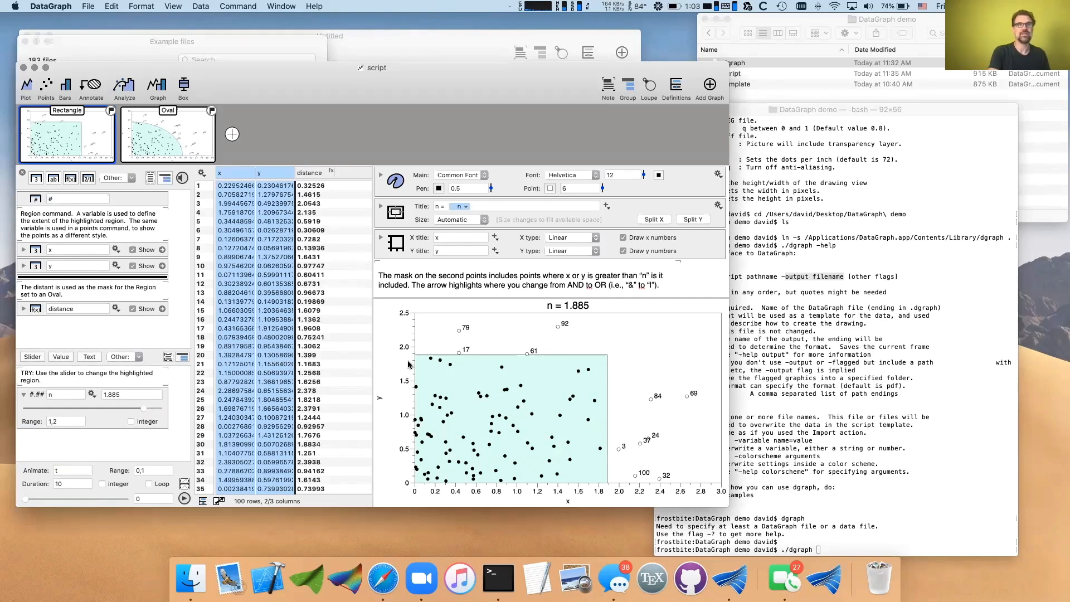
{"action": "scroll", "coordinate": [470, 214], "scroll_direction": "down", "scroll_amount": 3}
{"action": "scroll", "coordinate": [470, 218], "scroll_direction": "up", "scroll_amount": 3}
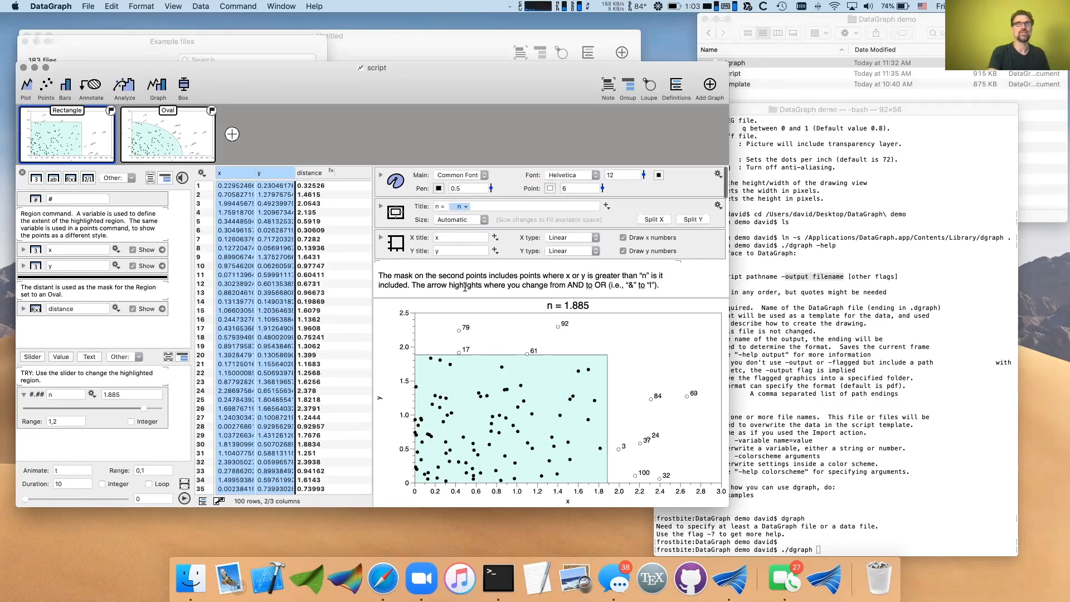
{"action": "scroll", "coordinate": [464, 287], "scroll_direction": "down", "scroll_amount": 3}
{"action": "scroll", "coordinate": [495, 221], "scroll_direction": "down", "scroll_amount": 3}
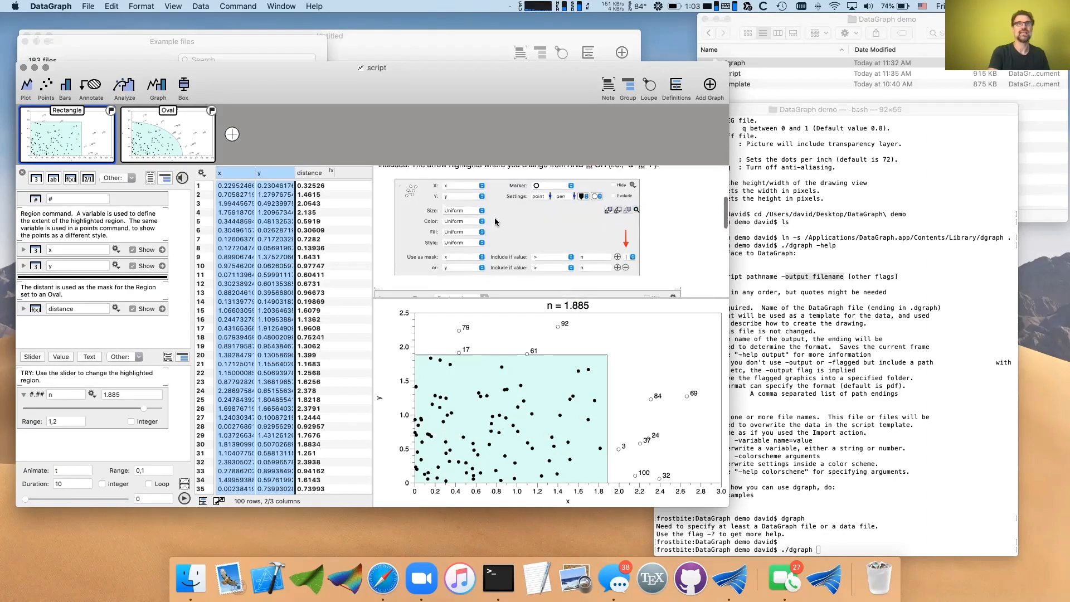
{"action": "scroll", "coordinate": [495, 222], "scroll_direction": "down", "scroll_amount": 3}
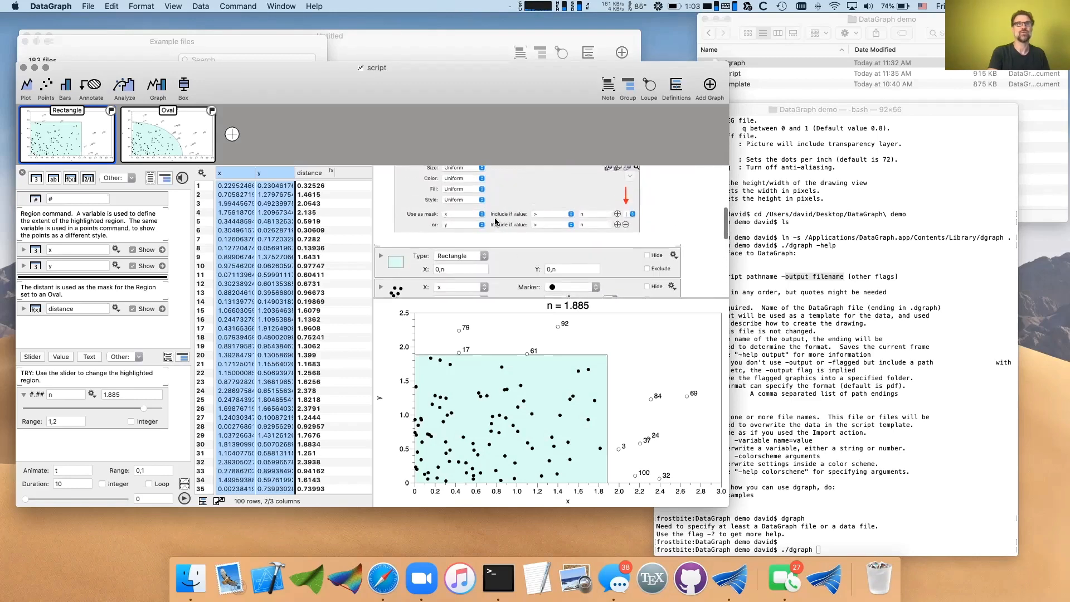
{"action": "scroll", "coordinate": [495, 222], "scroll_direction": "down", "scroll_amount": 5}
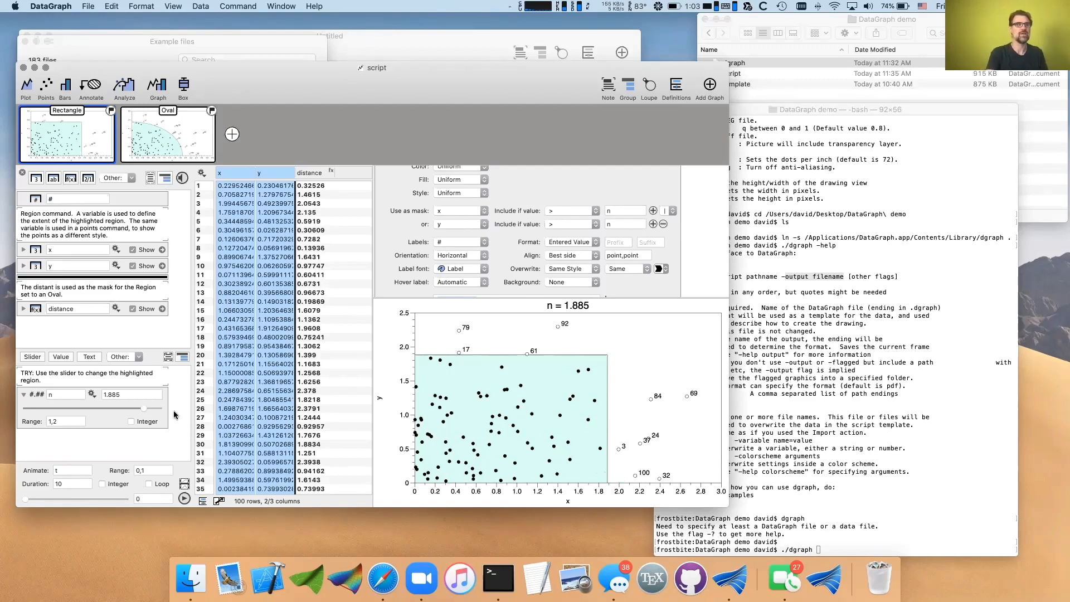
Display the Oval graph and lower the slider variable n to about 1.35.
{"action": "left_click_drag", "start_coordinate": [143, 410], "coordinate": [102, 409]}
{"action": "left_click", "coordinate": [192, 146]}
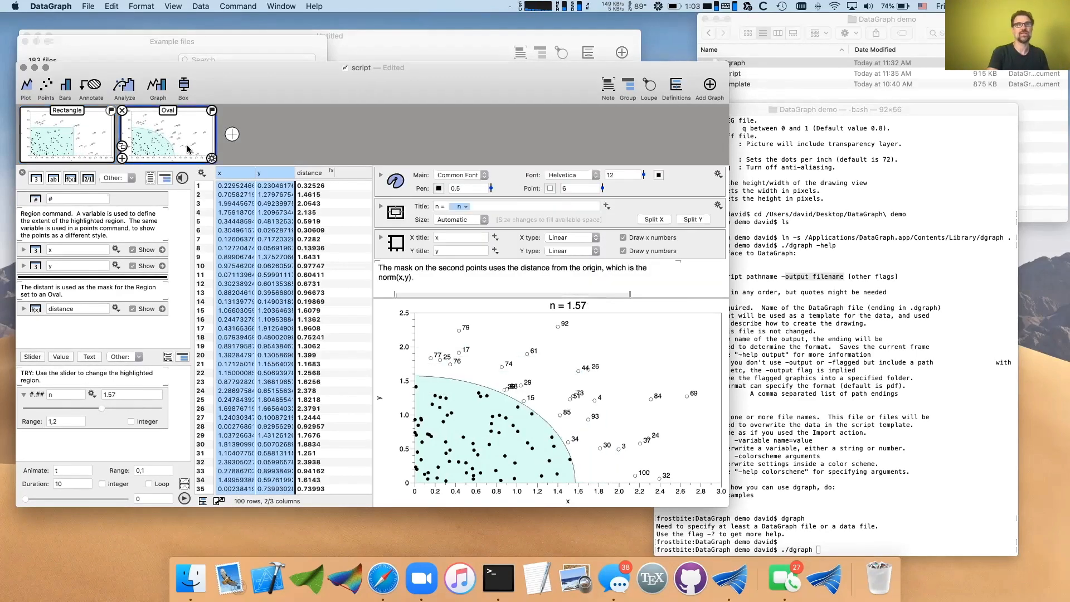
{"action": "left_click_drag", "start_coordinate": [101, 411], "coordinate": [72, 409]}
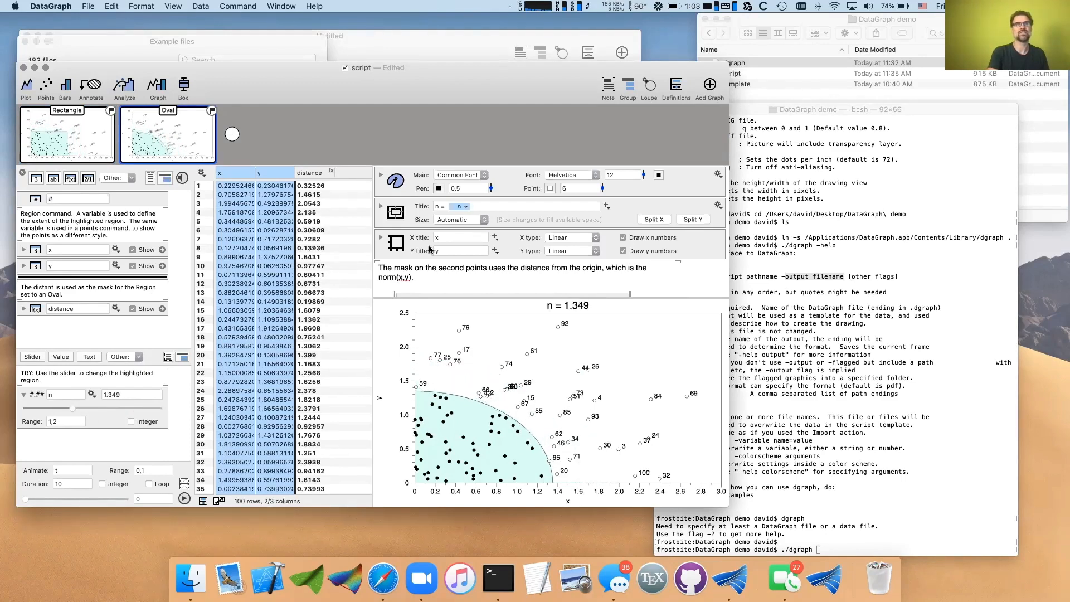
Examine the mask used by the Oval graph's open-circle points and the expression that defines the distance column.
{"action": "scroll", "coordinate": [430, 250], "scroll_direction": "down", "scroll_amount": 10}
{"action": "scroll", "coordinate": [430, 250], "scroll_direction": "down", "scroll_amount": 8}
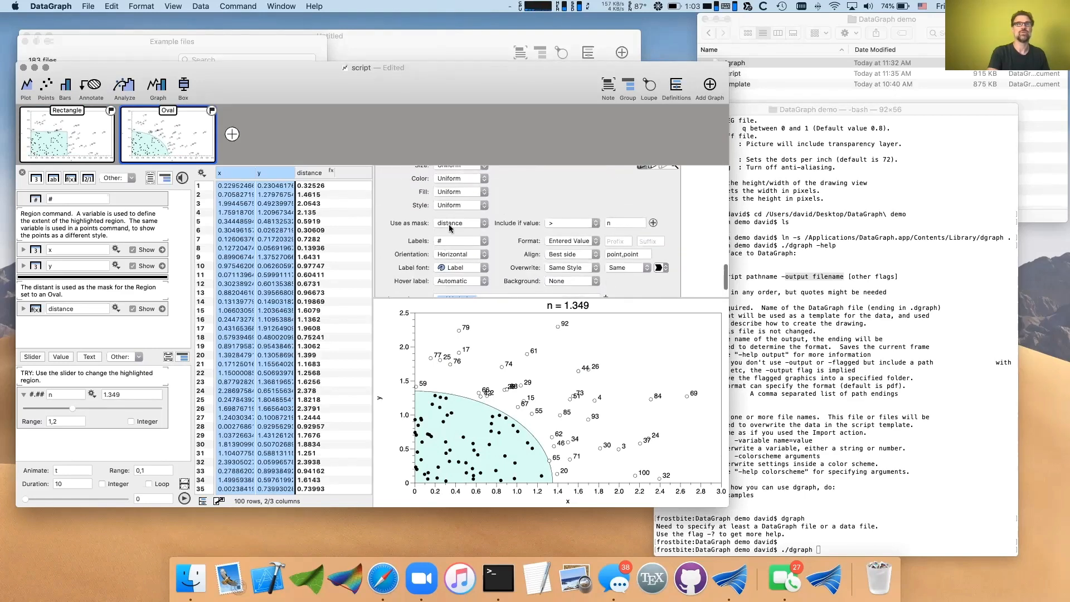
{"action": "left_click", "coordinate": [308, 174]}
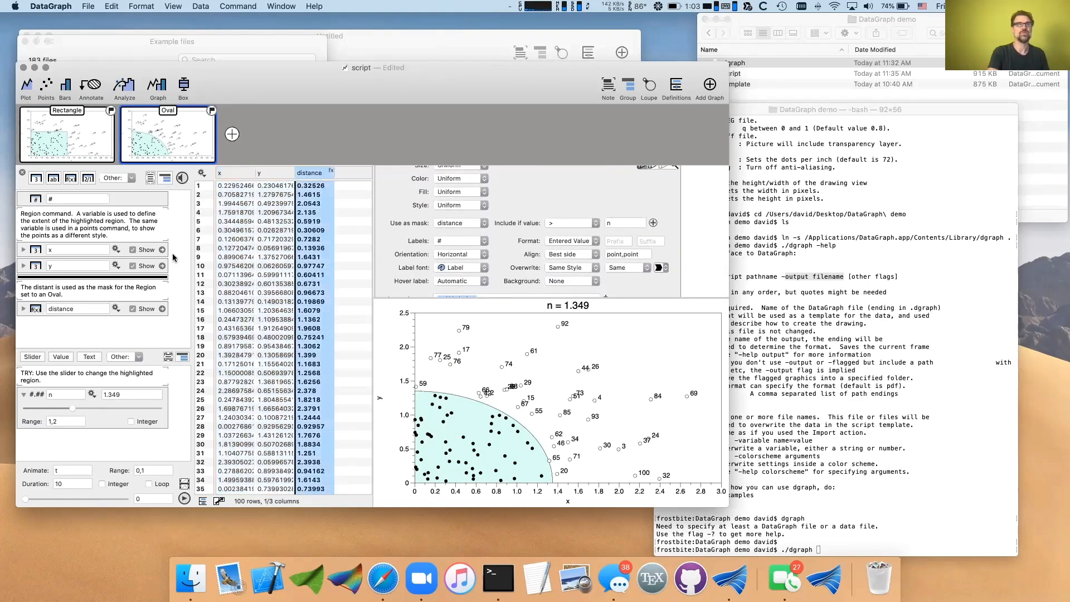
{"action": "left_click", "coordinate": [24, 308]}
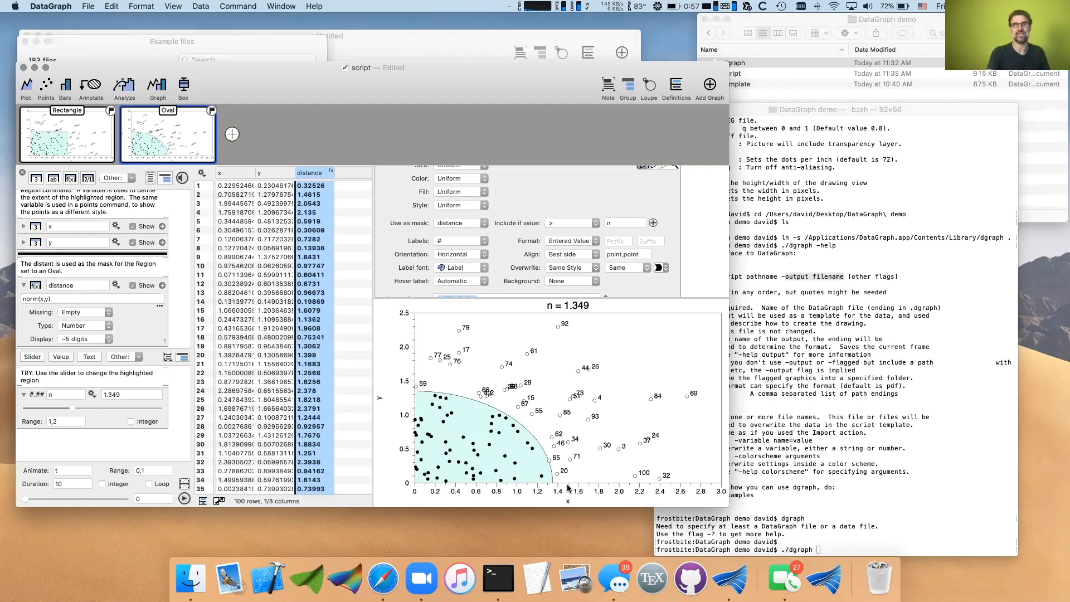
{"action": "scroll", "coordinate": [630, 254], "scroll_direction": "up", "scroll_amount": 5}
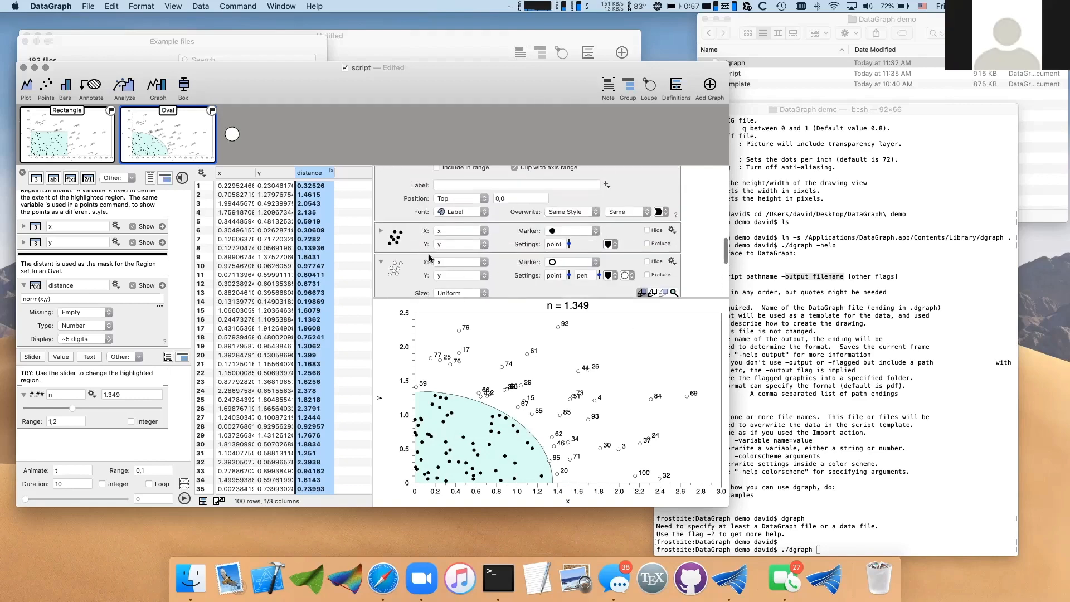
{"action": "left_click", "coordinate": [380, 262]}
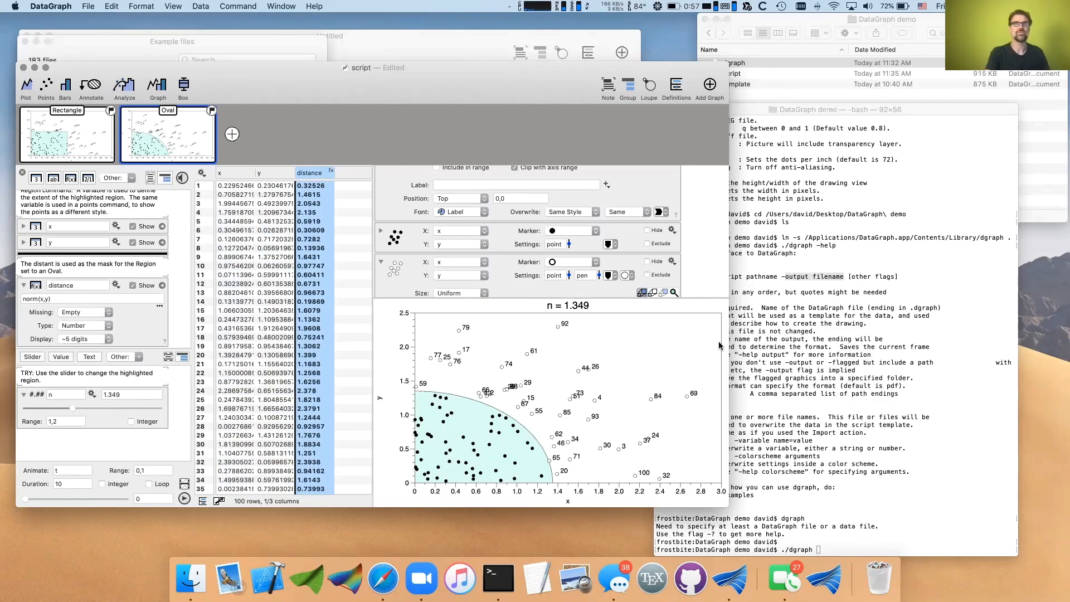
{"action": "left_click", "coordinate": [161, 438]}
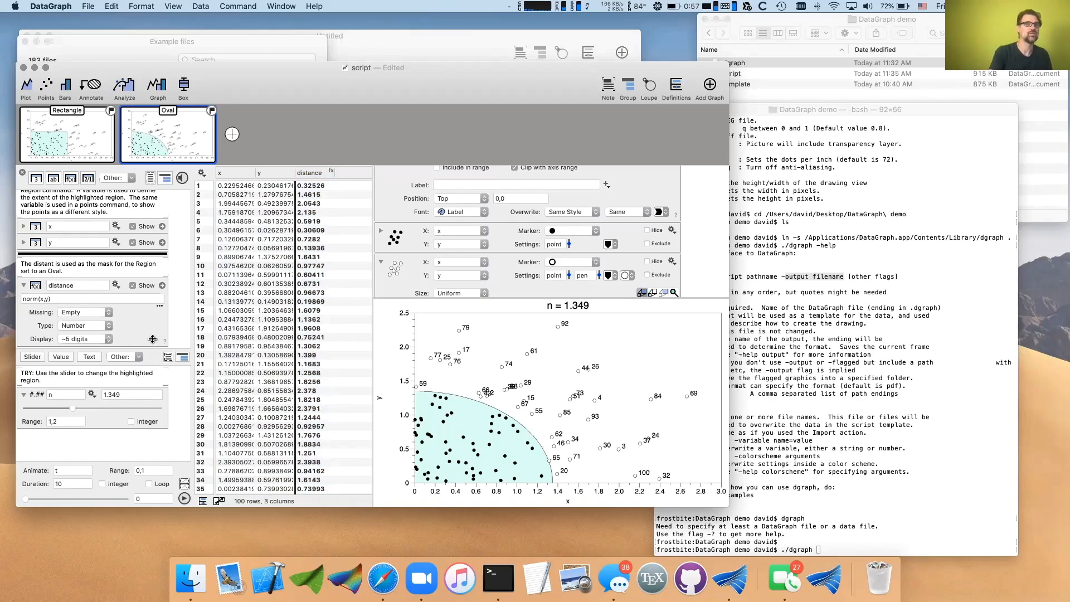
Enlarge the variables area and make the script document window taller.
{"action": "left_click_drag", "start_coordinate": [154, 349], "coordinate": [154, 337]}
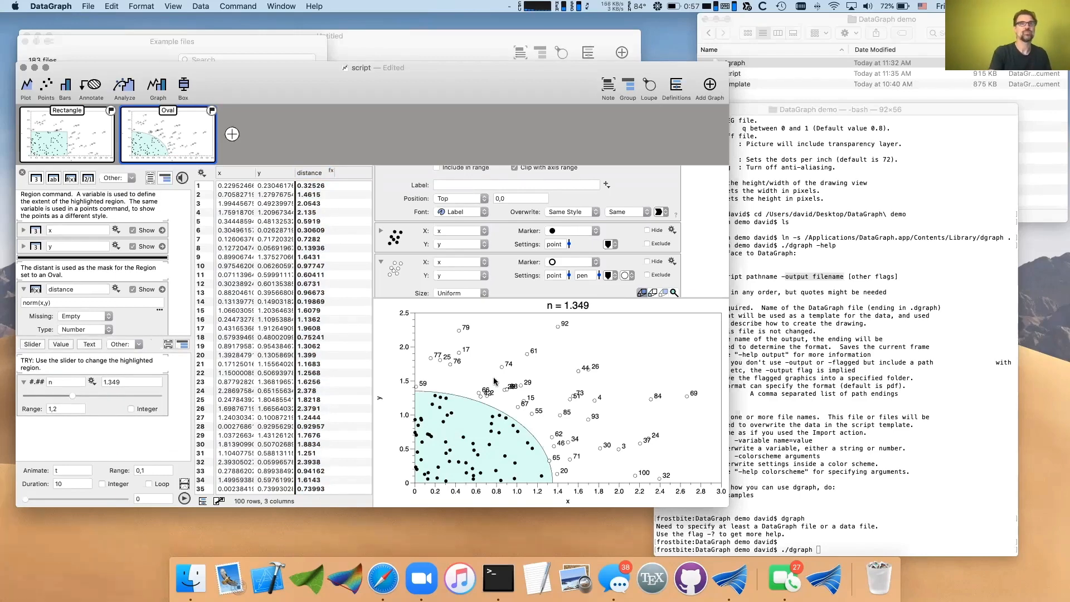
{"action": "scroll", "coordinate": [424, 257], "scroll_direction": "down", "scroll_amount": 2}
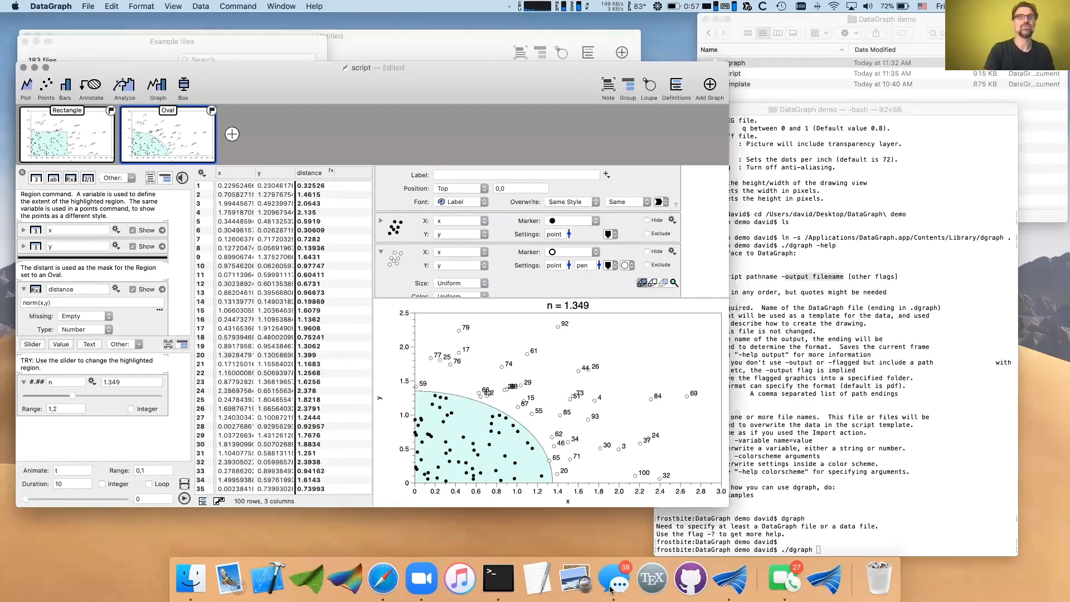
{"action": "left_click", "coordinate": [426, 579]}
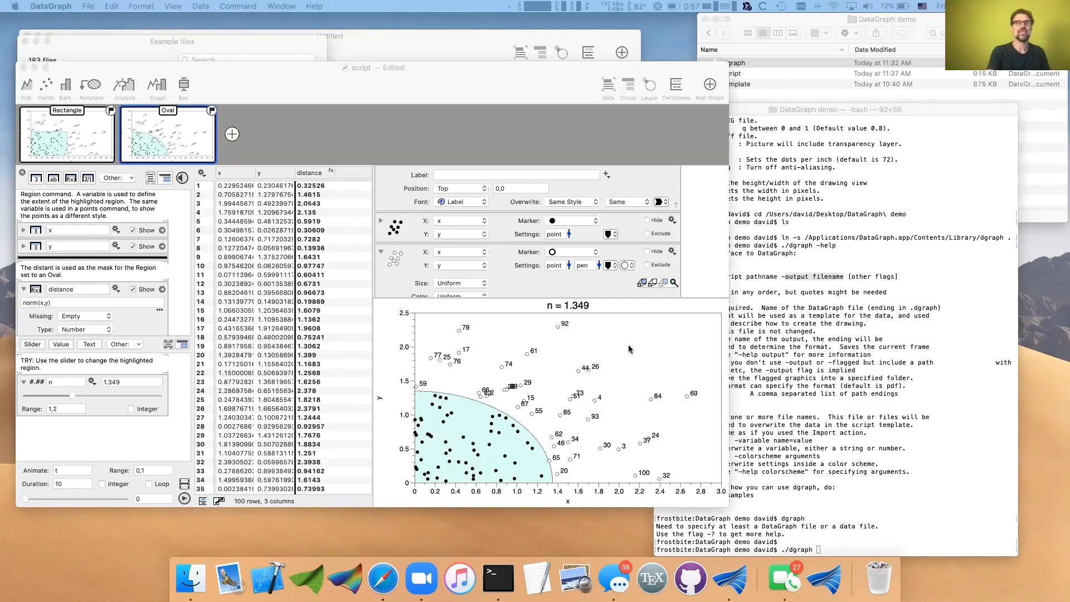
{"action": "left_click", "coordinate": [723, 506]}
{"action": "left_click_drag", "start_coordinate": [723, 506], "coordinate": [729, 556]}
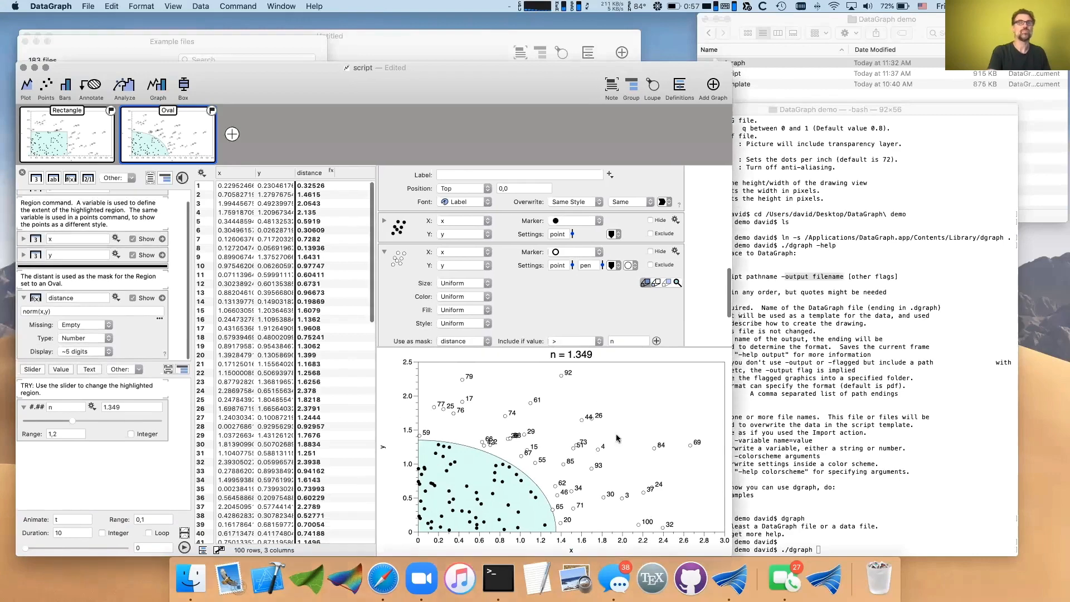
Export the x and y columns as a tab-separated file named datafile in the DataGraph demo folder, and select the exported file there.
{"action": "left_click", "coordinate": [234, 174]}
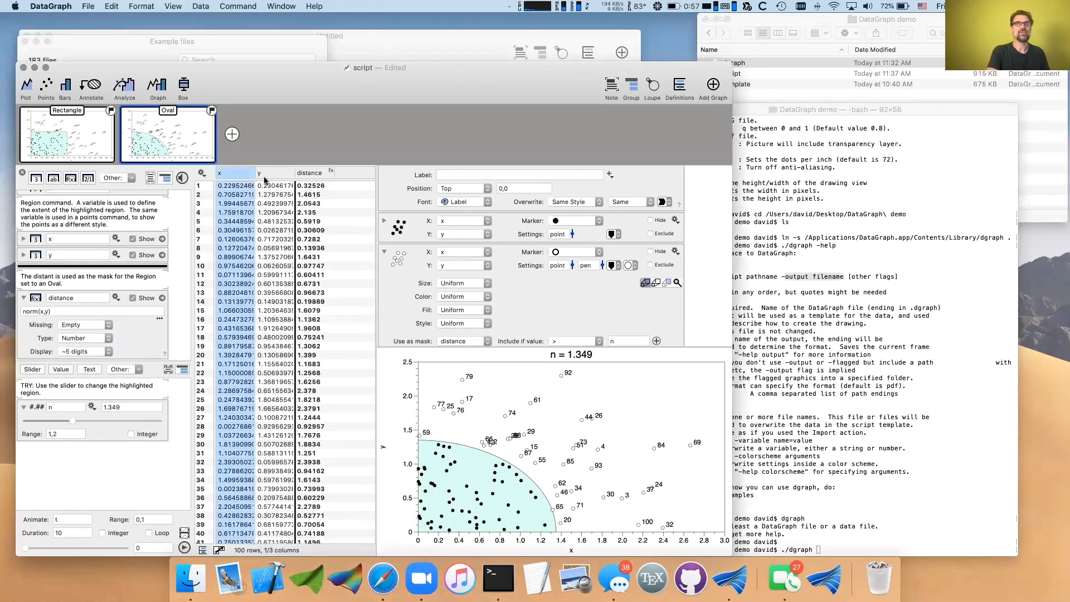
{"action": "left_click", "coordinate": [269, 176]}
{"action": "left_click", "coordinate": [238, 175], "text": "super"}
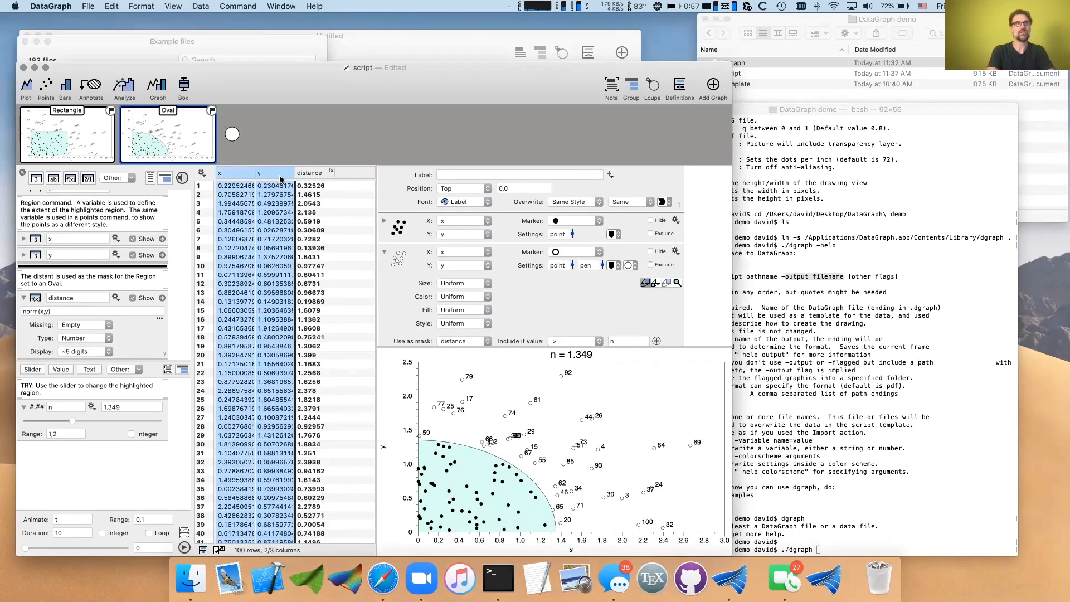
{"action": "left_click", "coordinate": [246, 178], "text": "super"}
{"action": "left_click", "coordinate": [246, 178], "text": "super"}
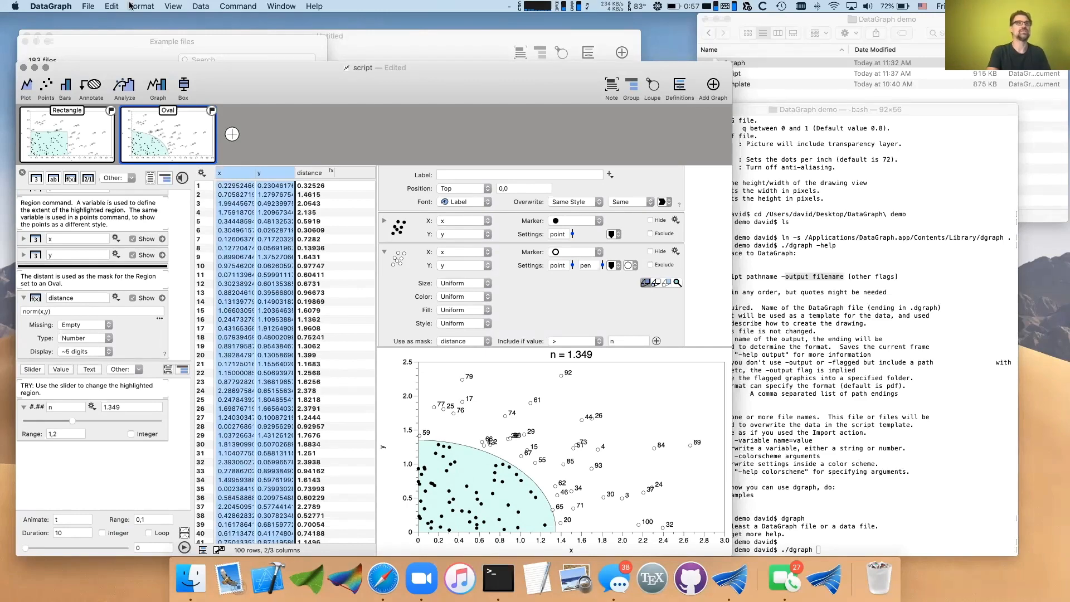
{"action": "left_click", "coordinate": [88, 7]}
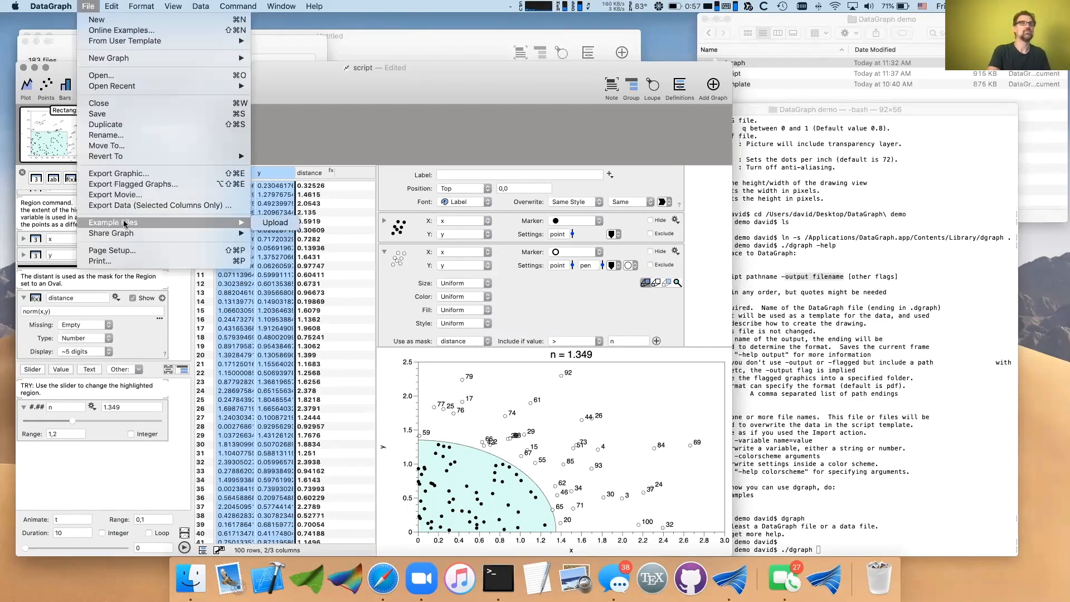
{"action": "left_click", "coordinate": [129, 206]}
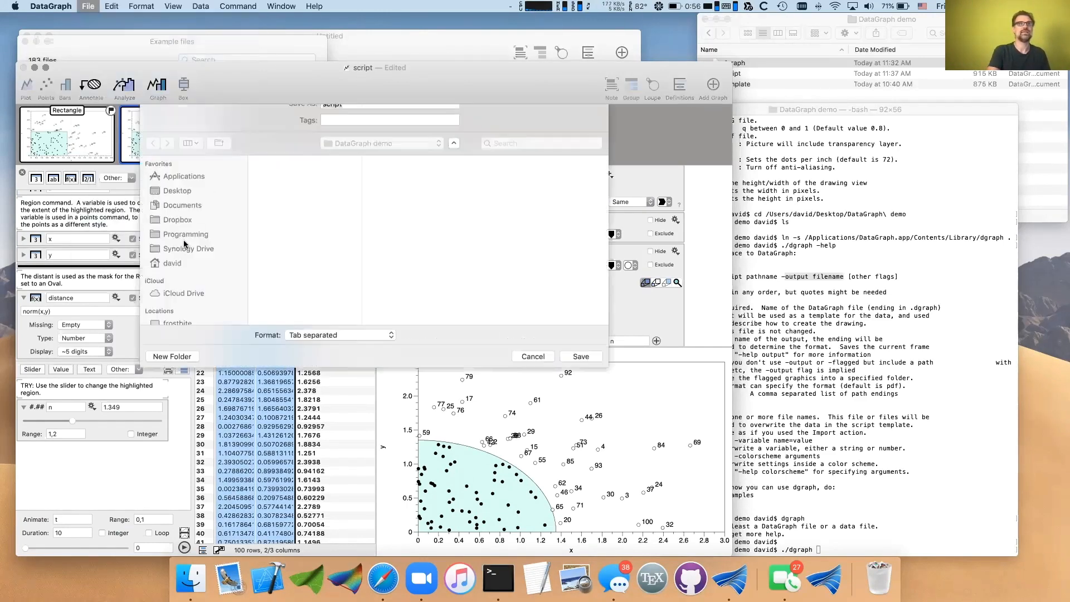
{"action": "type", "text": "dataf"}
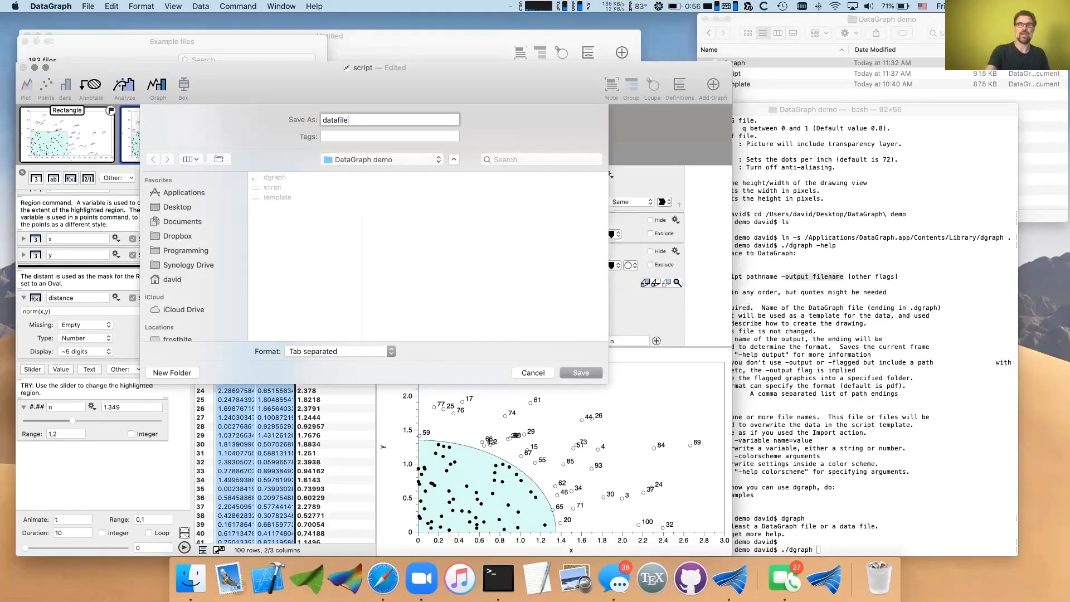
{"action": "type", "text": "ile"}
{"action": "key", "text": "Return"}
{"action": "left_click", "coordinate": [745, 63]}
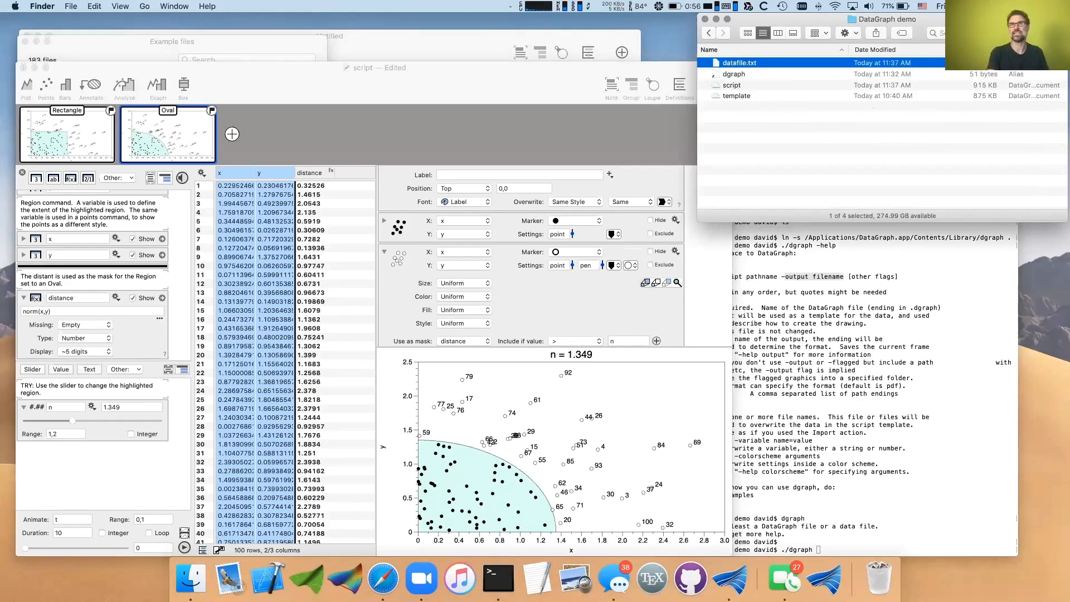
Try deleting all rows from the script document's data table, and undo the deletion.
{"action": "left_click", "coordinate": [380, 147]}
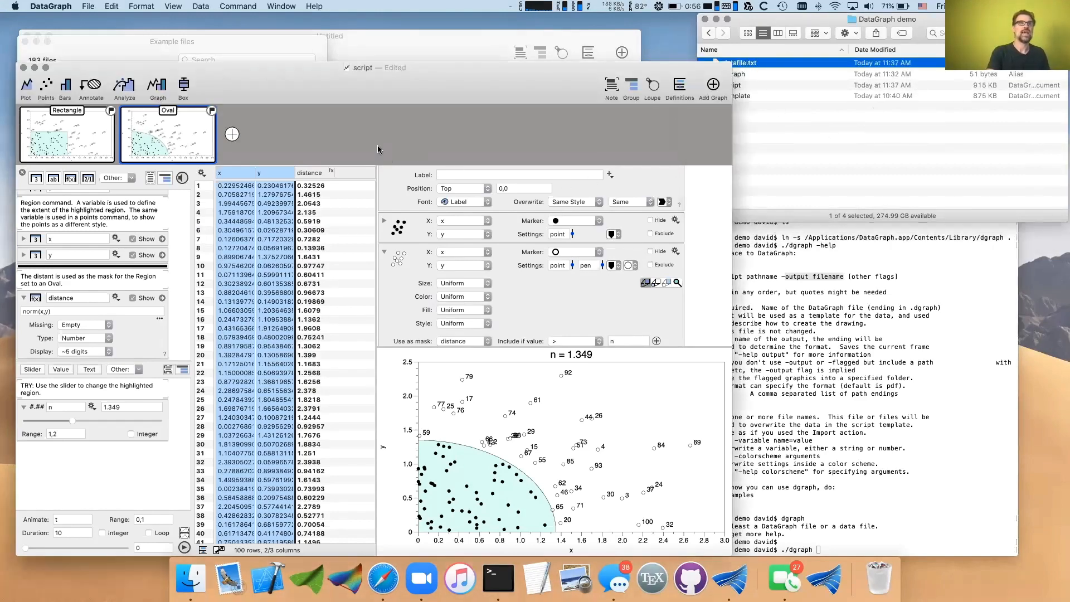
{"action": "left_click", "coordinate": [249, 189]}
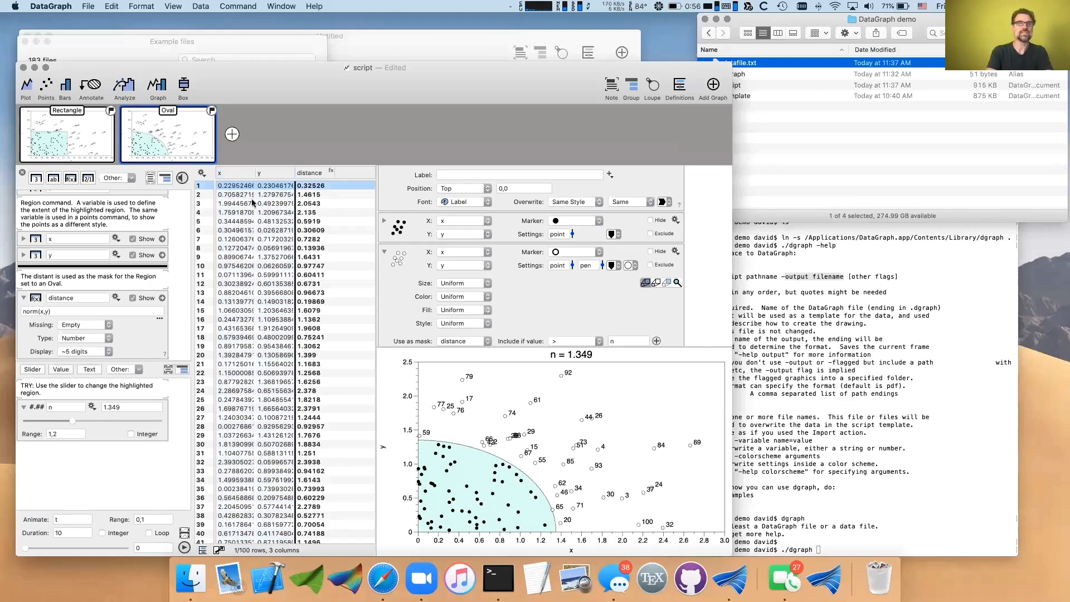
{"action": "key", "text": "super+a"}
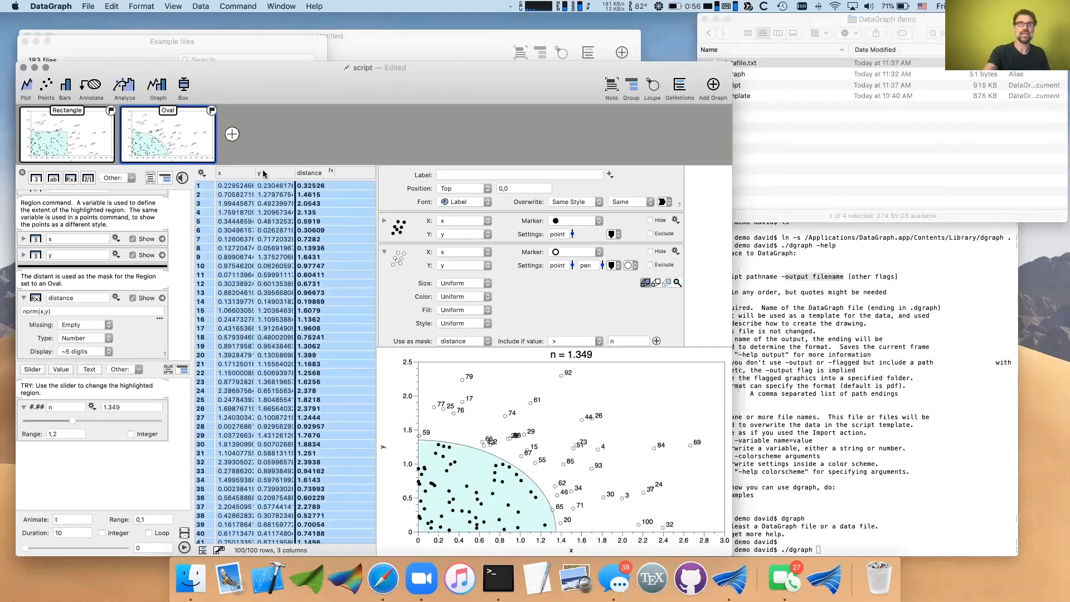
{"action": "key", "text": "BackSpace"}
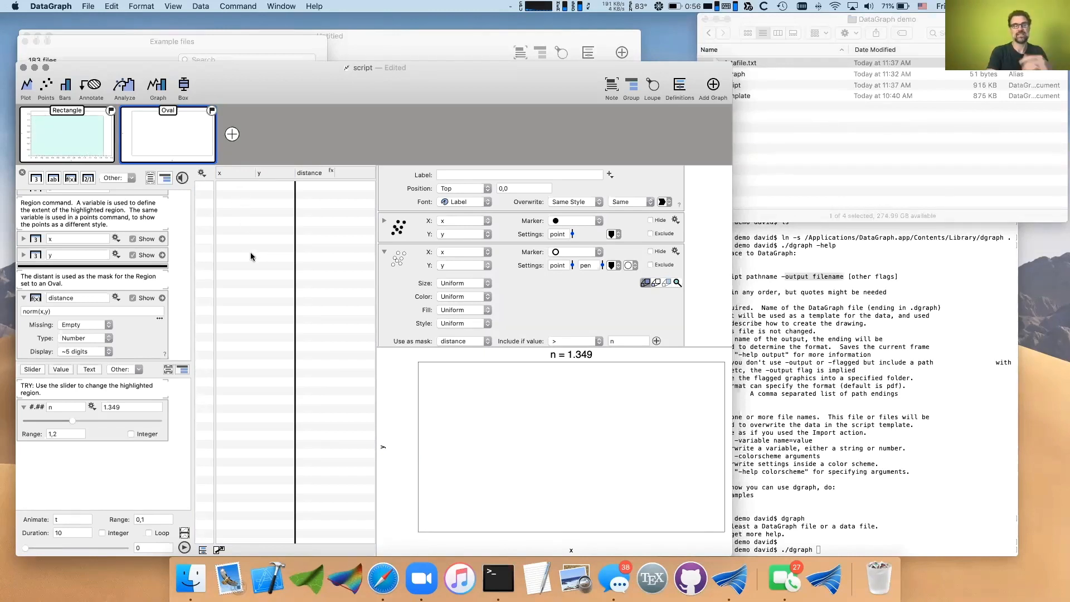
{"action": "key", "text": "super+z"}
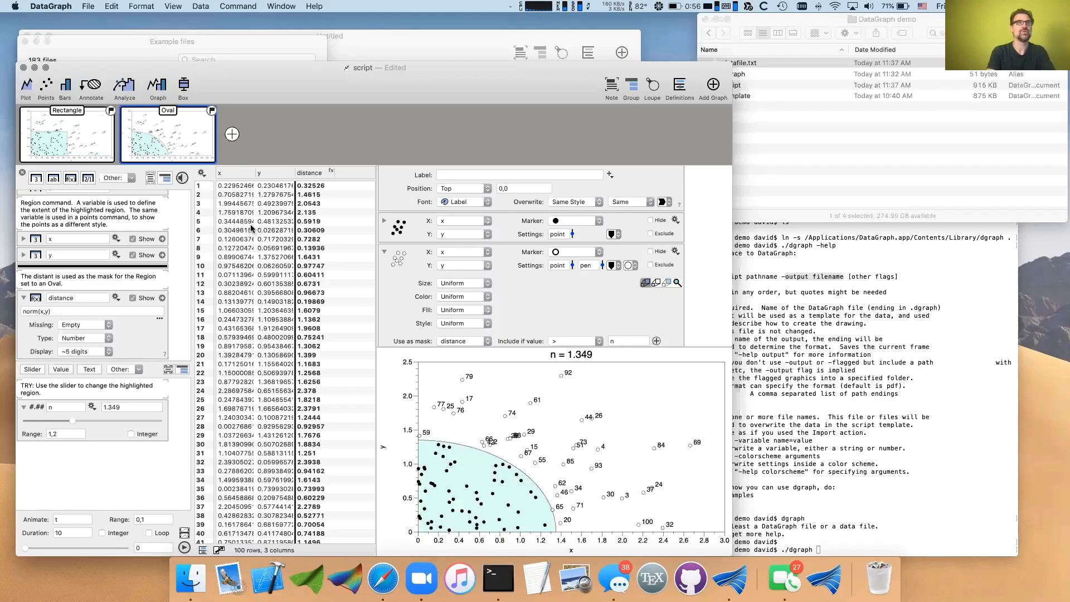
Delete rows 7 to 100 from the script document's data table, keeping the first six, and save the document.
{"action": "left_click", "coordinate": [252, 231]}
{"action": "key", "text": "super+a"}
{"action": "left_click_drag", "start_coordinate": [249, 193], "coordinate": [250, 237]}
{"action": "left_click", "coordinate": [251, 239]}
{"action": "scroll", "coordinate": [370, 207], "scroll_direction": "down", "scroll_amount": 3}
{"action": "scroll", "coordinate": [369, 207], "scroll_direction": "down", "scroll_amount": 15}
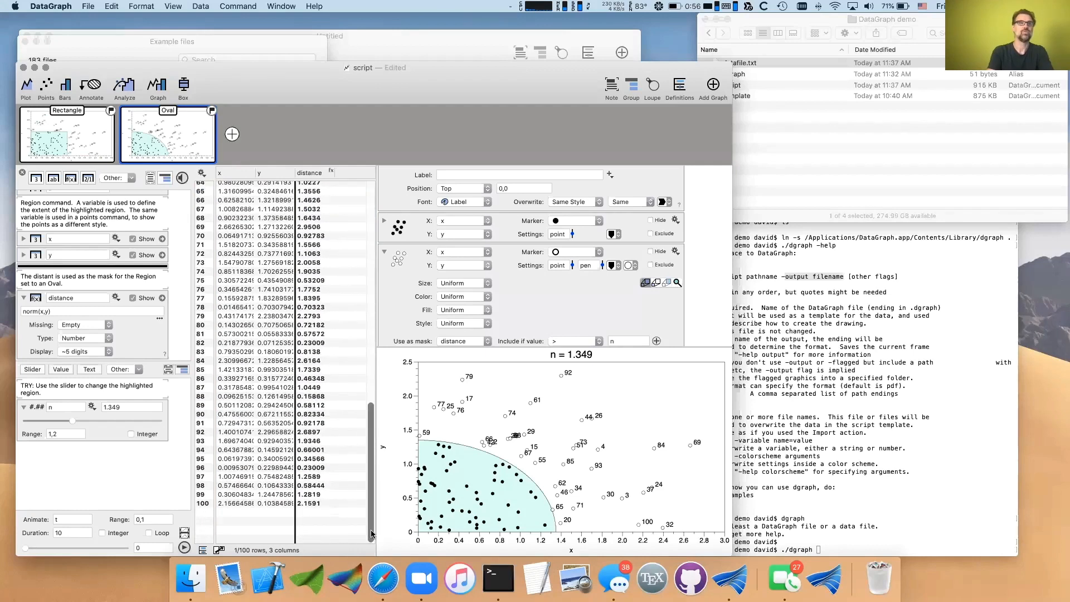
{"action": "left_click", "coordinate": [276, 502], "text": "shift"}
{"action": "key", "text": "BackSpace"}
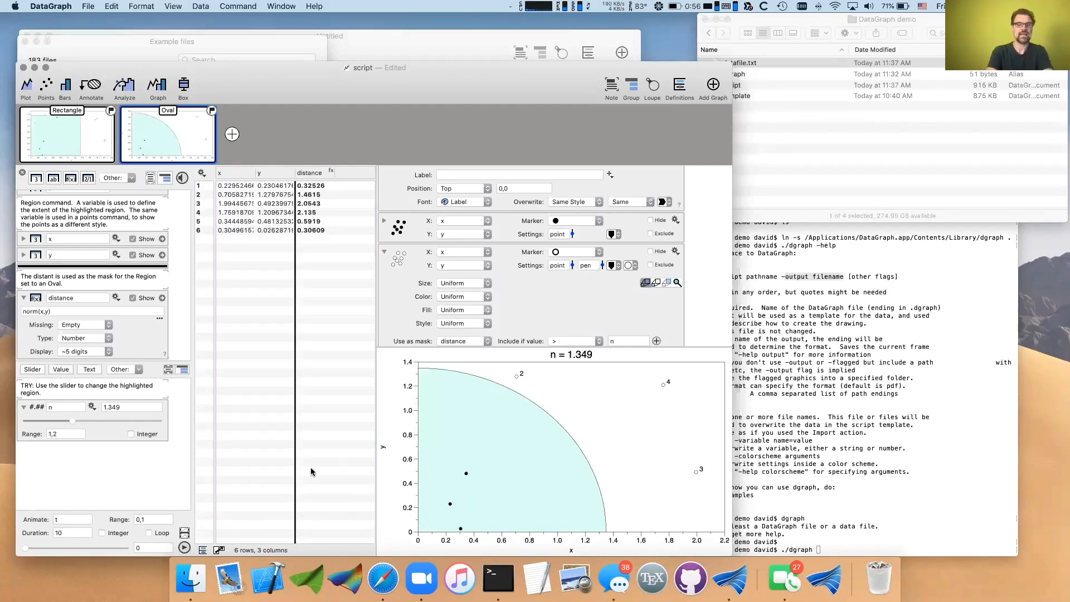
{"action": "key", "text": "super+s"}
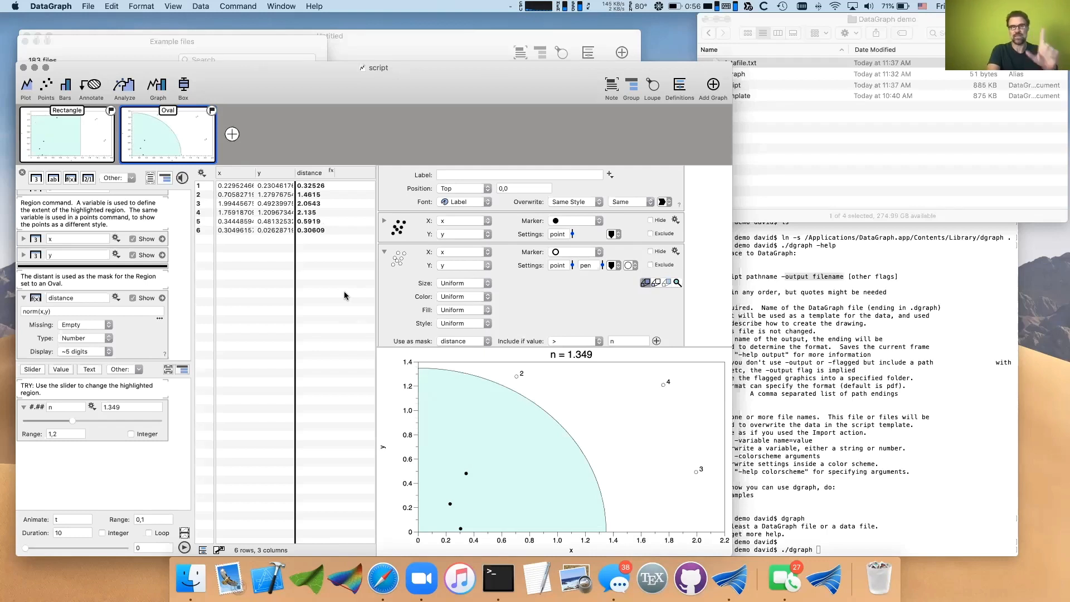
Try importing datafile.txt from the demo folder into the script document's data table.
{"action": "left_click", "coordinate": [248, 302]}
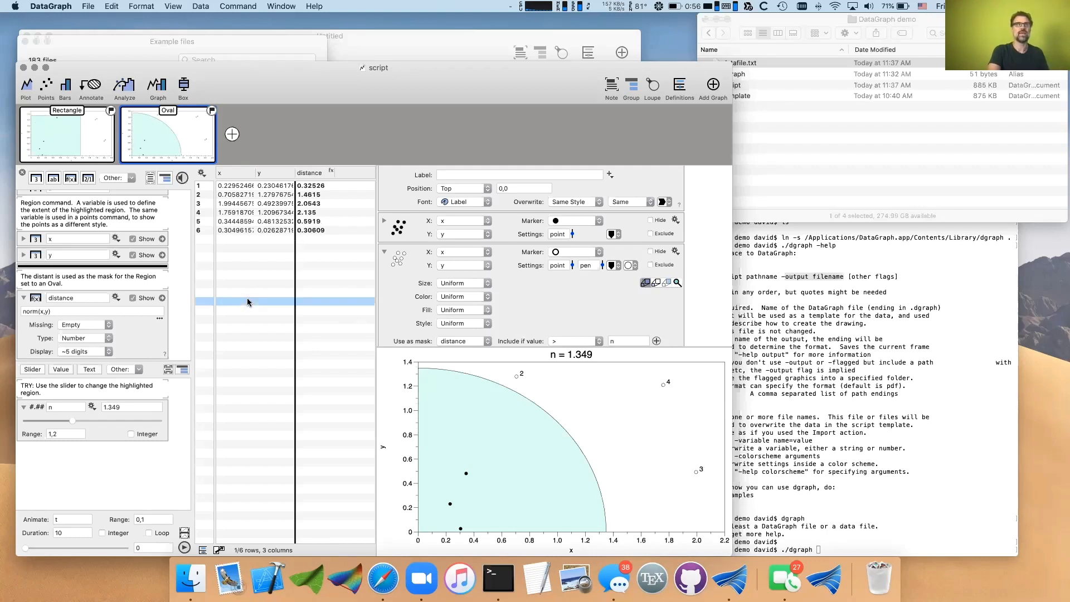
{"action": "left_click", "coordinate": [234, 174]}
{"action": "left_click", "coordinate": [310, 174], "text": "shift"}
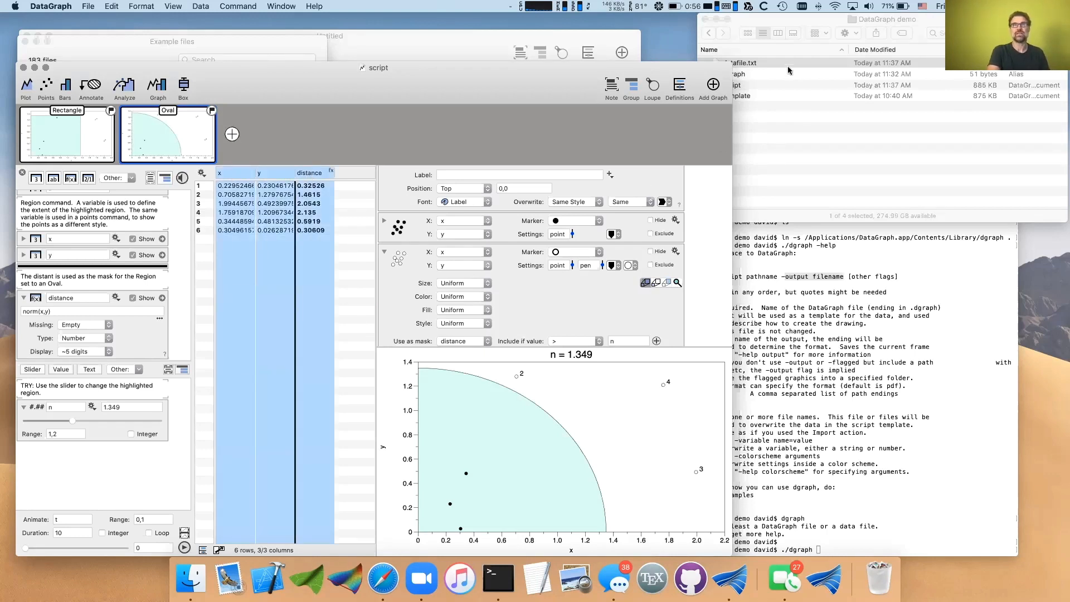
{"action": "left_click", "coordinate": [768, 28]}
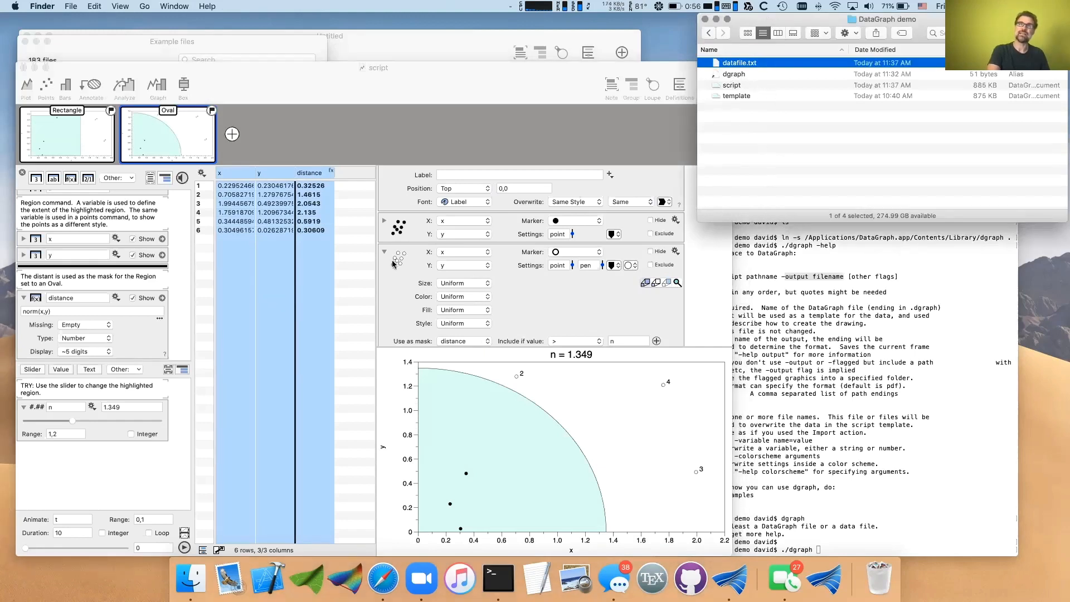
{"action": "left_click_drag", "start_coordinate": [719, 63], "coordinate": [281, 302]}
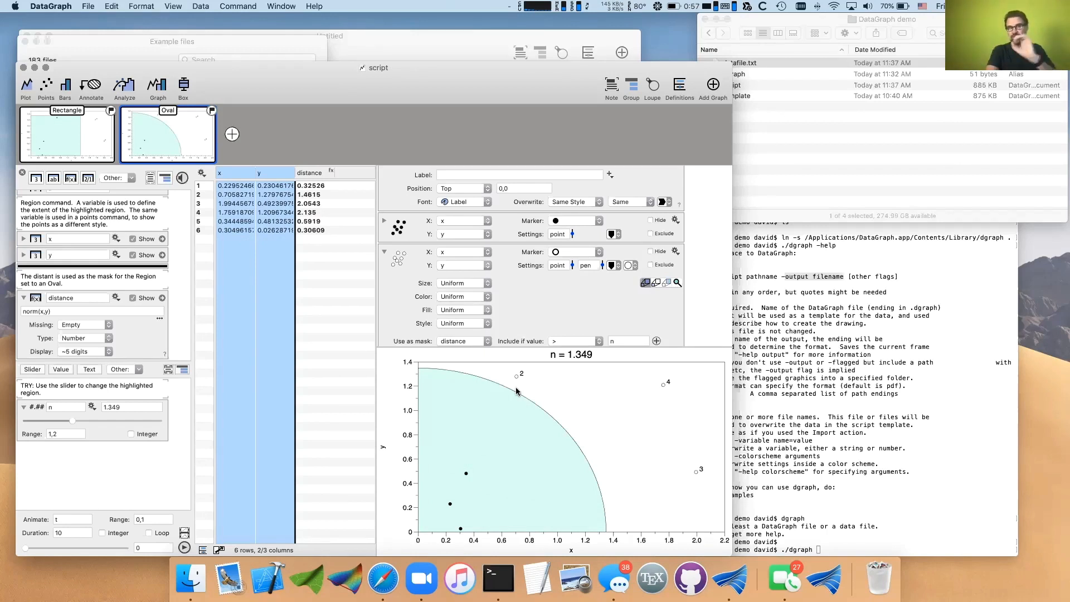
{"action": "left_click", "coordinate": [340, 337]}
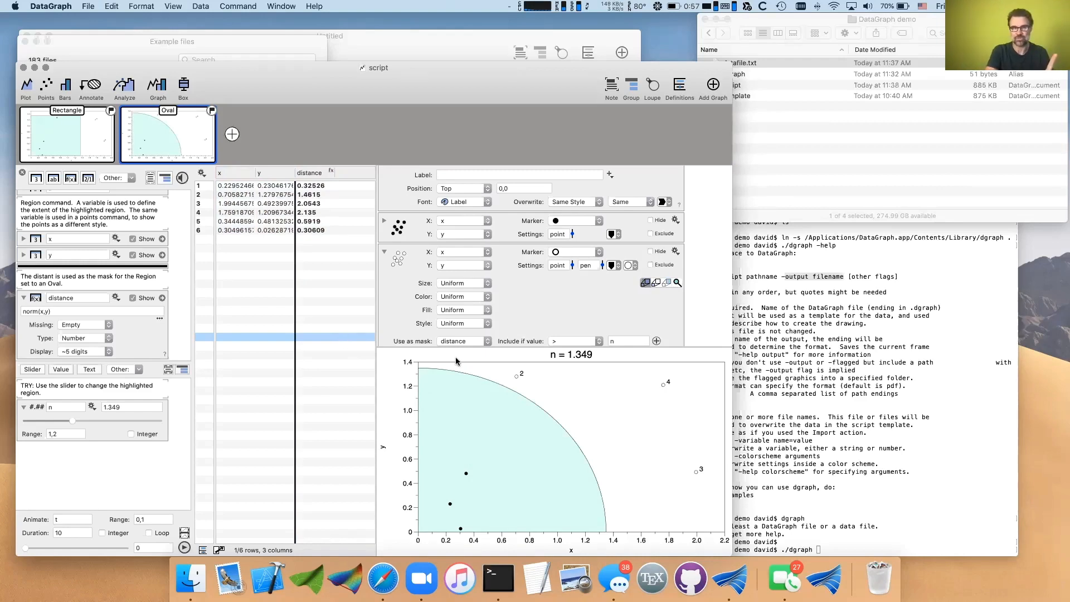
Switch to Terminal and rearrange the script and Terminal windows to uncover the demo folder's file list.
{"action": "left_click", "coordinate": [821, 484]}
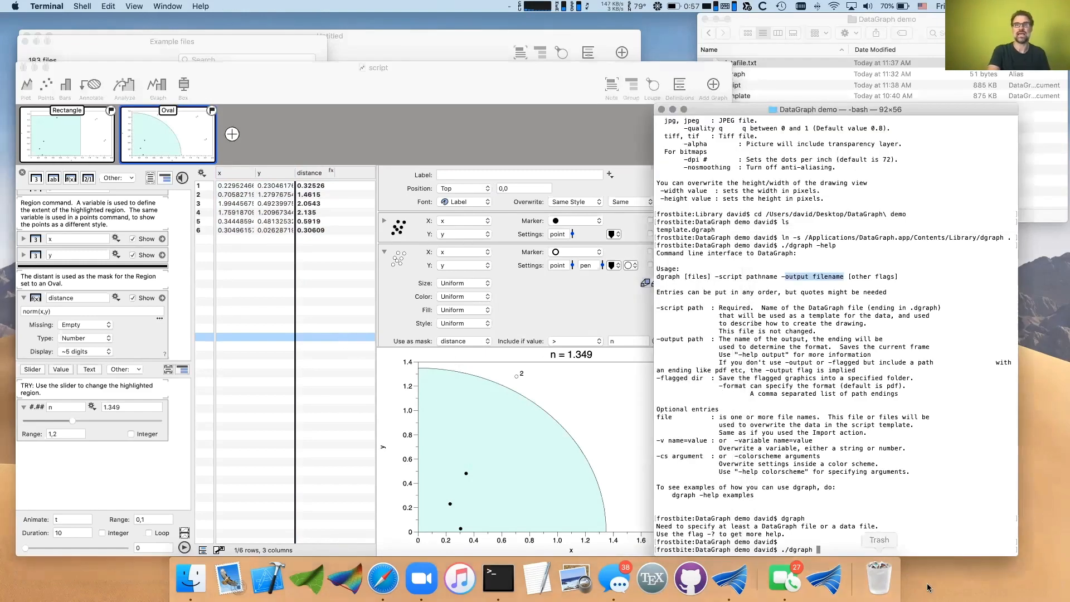
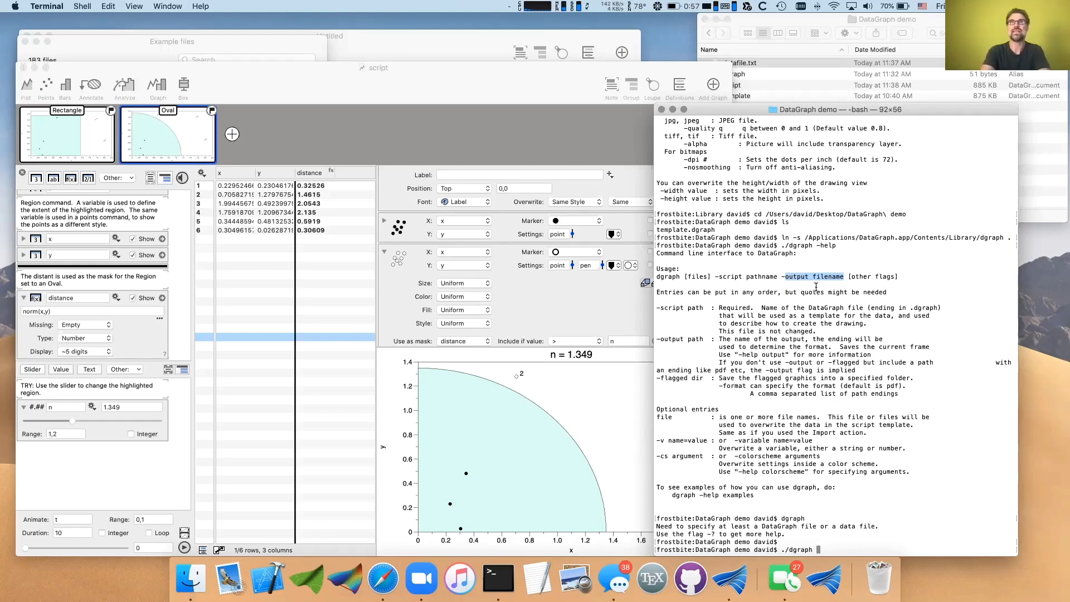
{"action": "left_click_drag", "start_coordinate": [602, 73], "coordinate": [571, 73]}
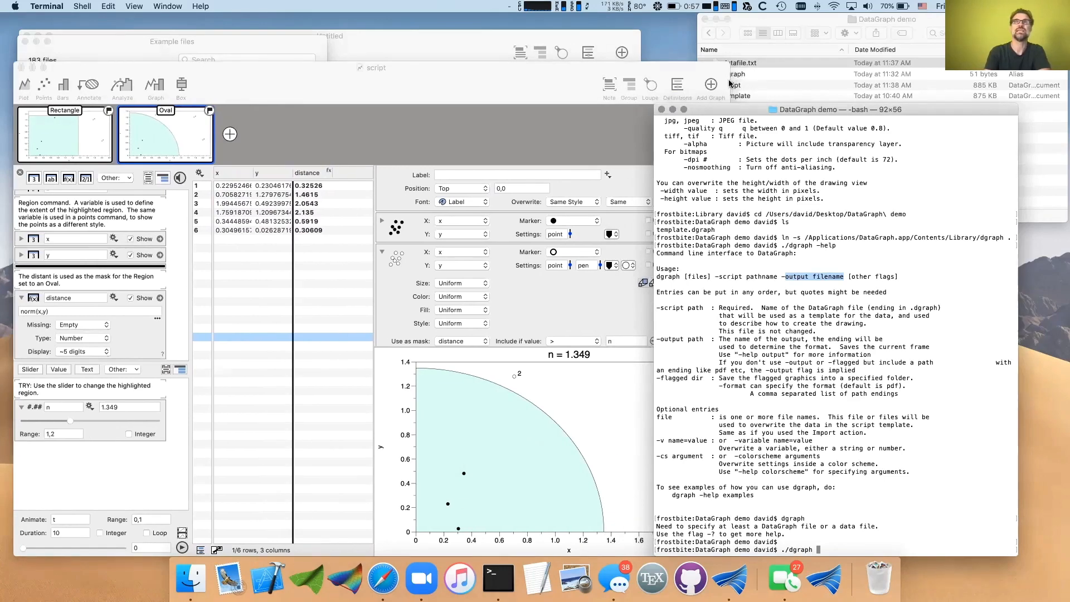
{"action": "left_click_drag", "start_coordinate": [750, 105], "coordinate": [690, 146]}
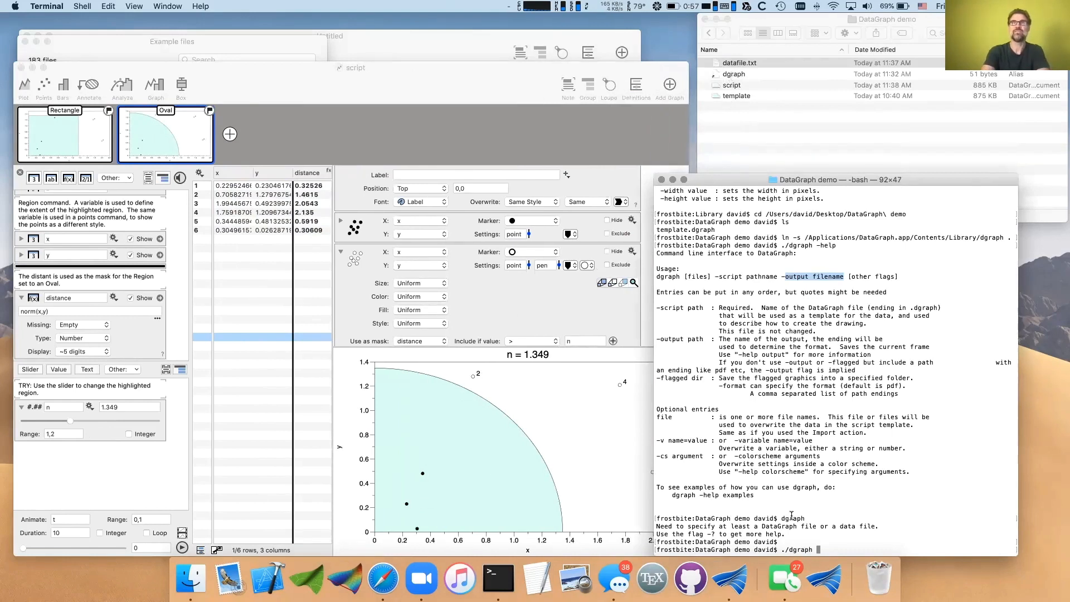
Run "./dgraph datafile.txt script.dgraph out.pdf" in Terminal to draw the data file with the script as a PDF.
{"action": "type", "text": "da"}
{"action": "key", "text": "Tab"}
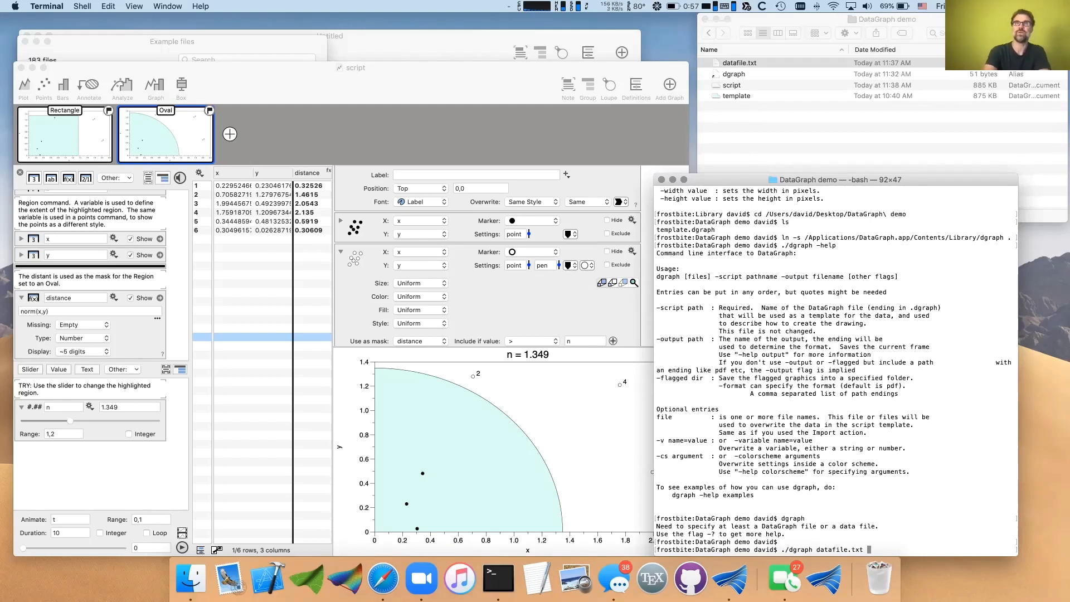
{"action": "type", "text": "c"}
{"action": "key", "text": "Tab"}
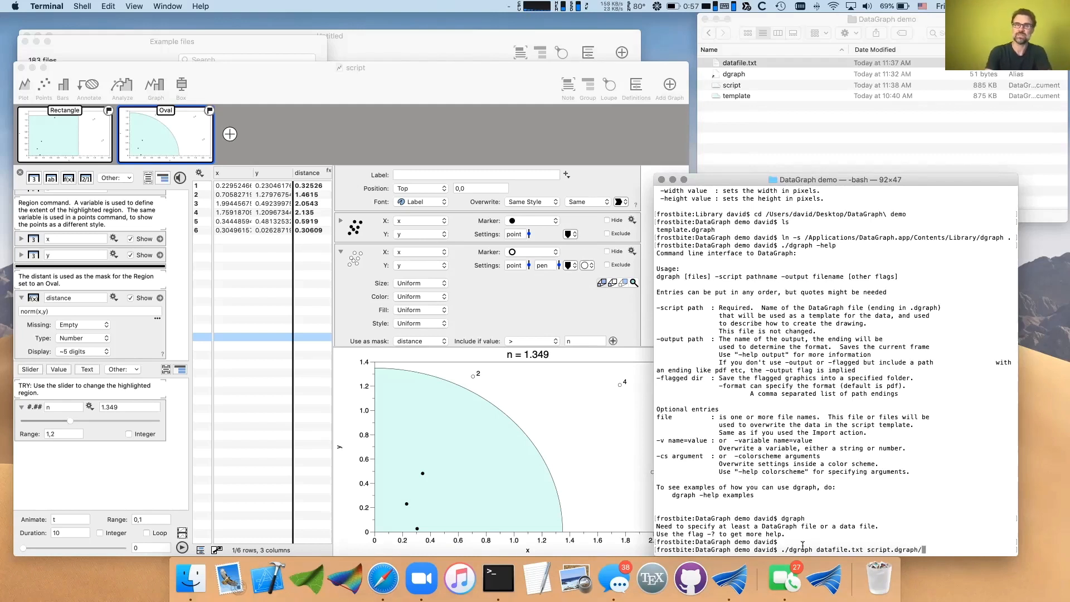
{"action": "key", "text": "BackSpace"}
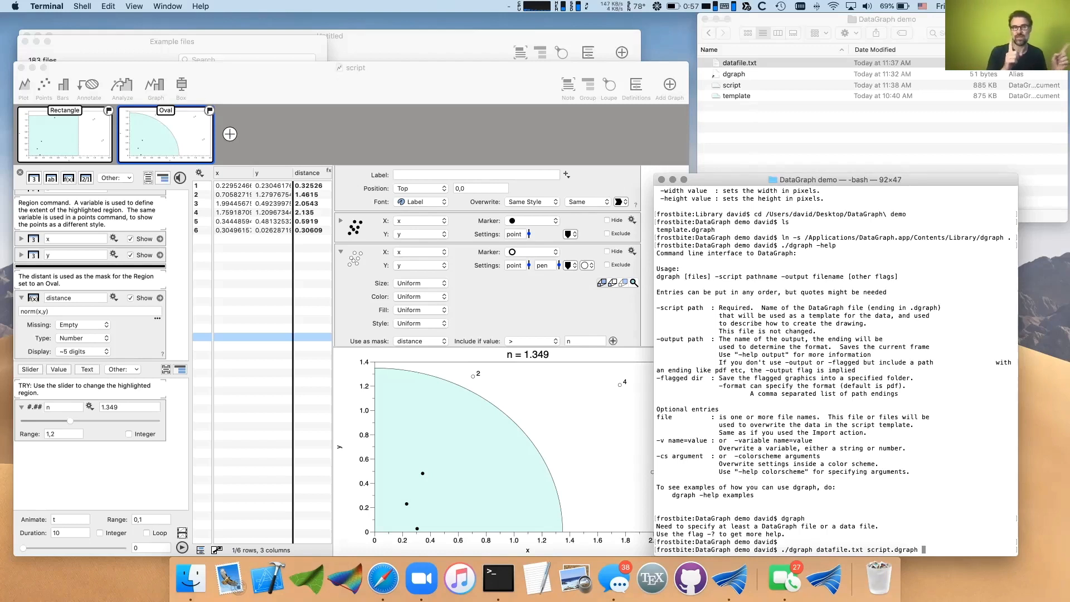
{"action": "type", "text": "out.pdf"}
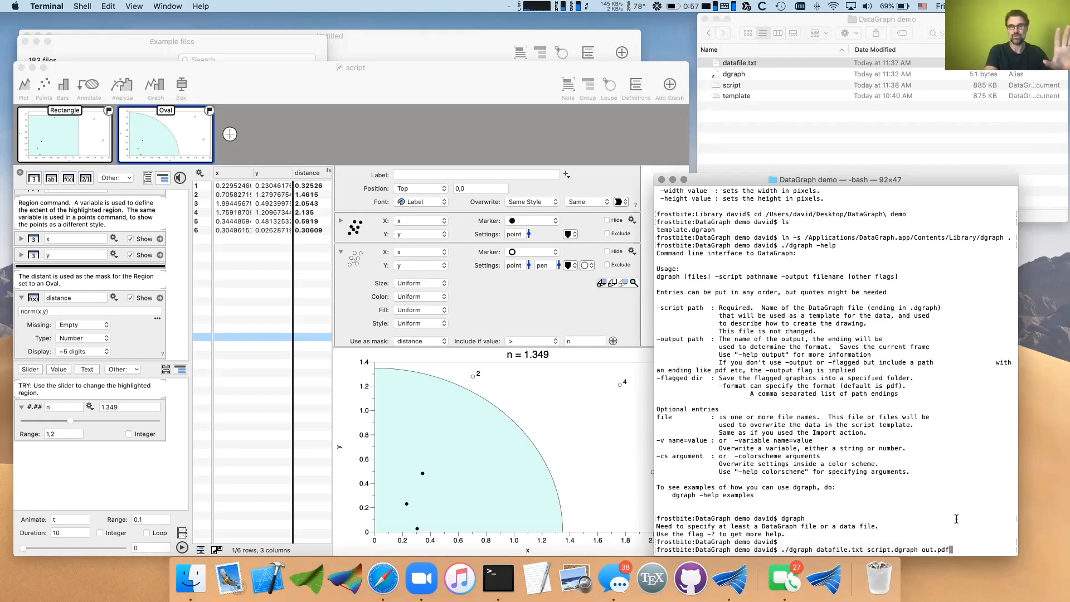
{"action": "left_click_drag", "start_coordinate": [480, 78], "coordinate": [561, 48]}
{"action": "left_click", "coordinate": [735, 336]}
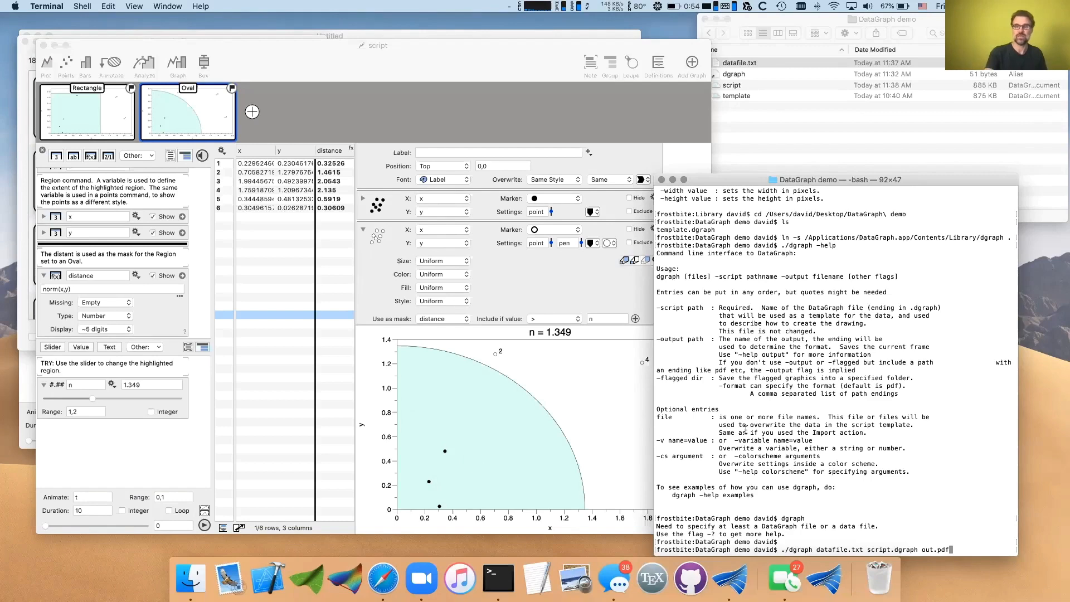
{"action": "key", "text": "Return"}
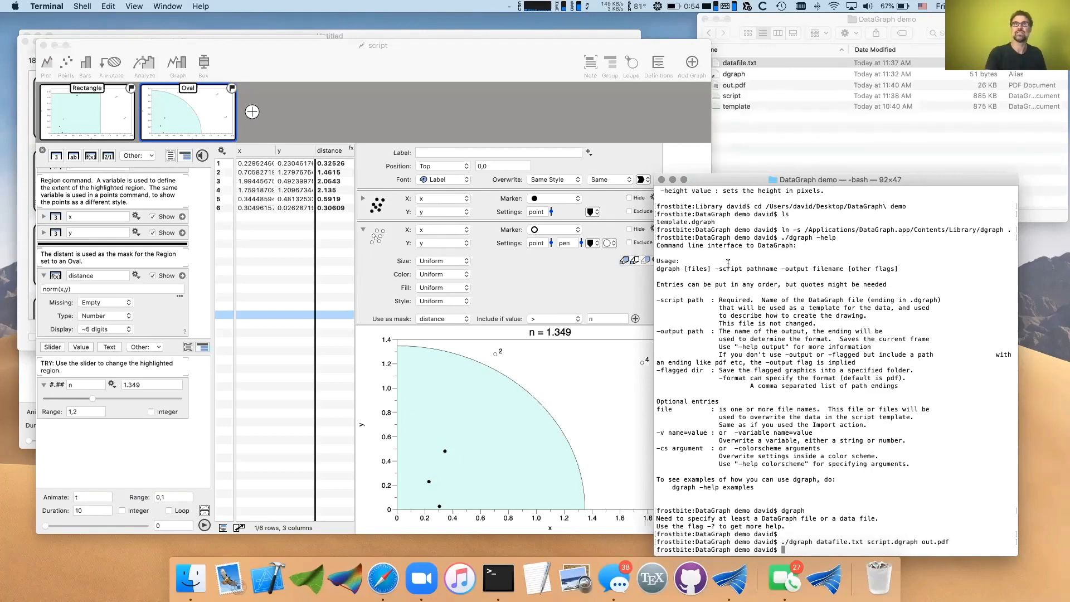
Preview out.pdf in the DataGraph demo folder to examine the plotted points, and close the preview.
{"action": "left_click", "coordinate": [753, 129]}
{"action": "left_click", "coordinate": [741, 86]}
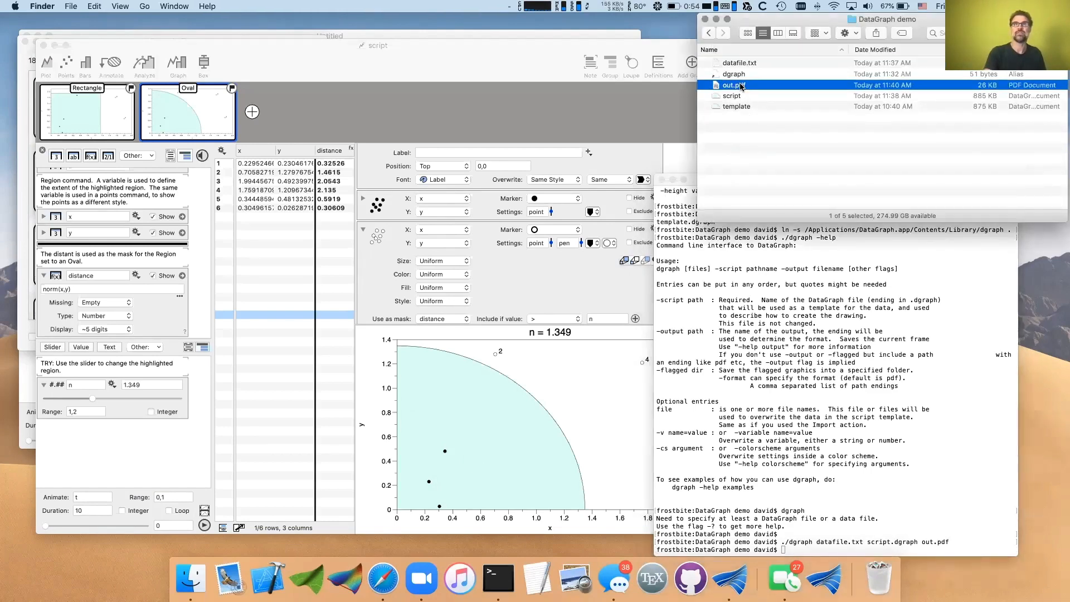
{"action": "key", "text": "space"}
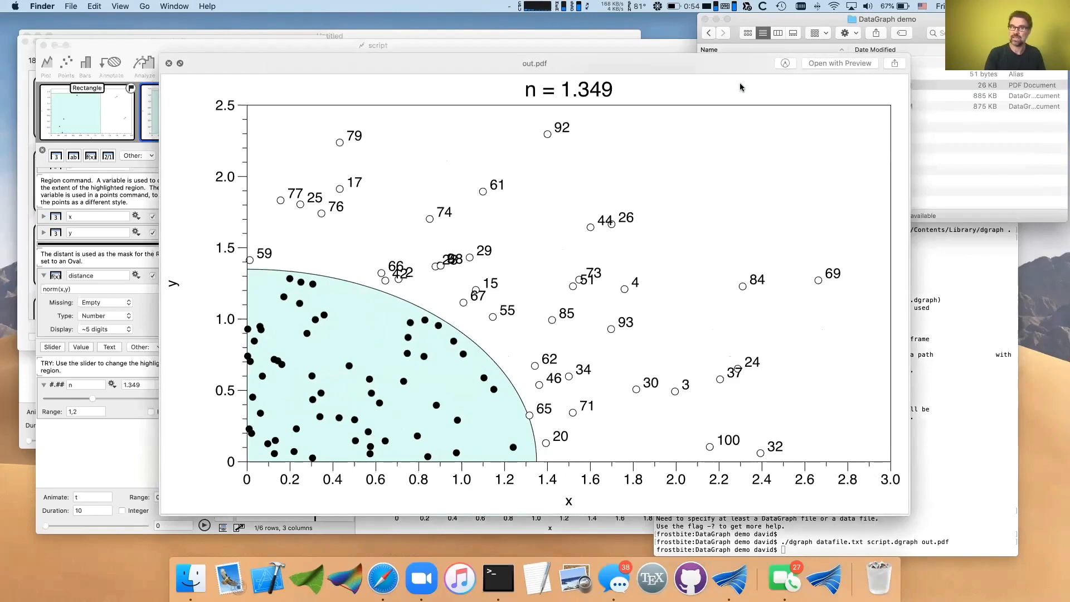
{"action": "left_click", "coordinate": [166, 65]}
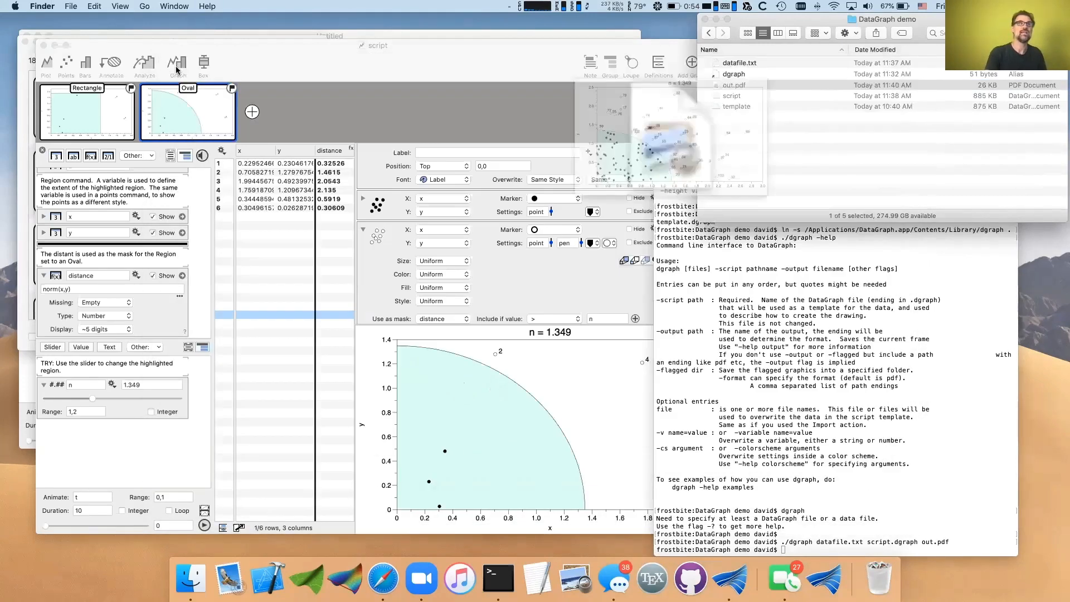
Select the Rectangle graph in the script document and run "./dgraph datafile.txt script.dgraph out2.png" in Terminal.
{"action": "left_click", "coordinate": [103, 114]}
{"action": "left_click", "coordinate": [103, 114]}
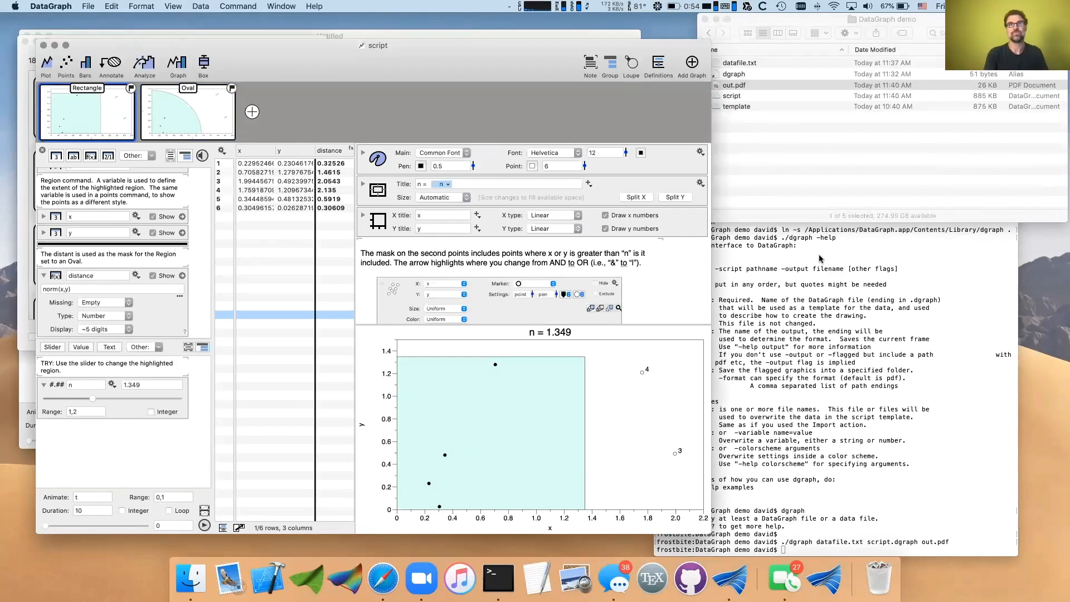
{"action": "left_click", "coordinate": [885, 342]}
{"action": "key", "text": "Up"}
{"action": "key", "text": "Left"}
{"action": "key", "text": "Left"}
{"action": "key", "text": "Left"}
{"action": "key", "text": "Left"}
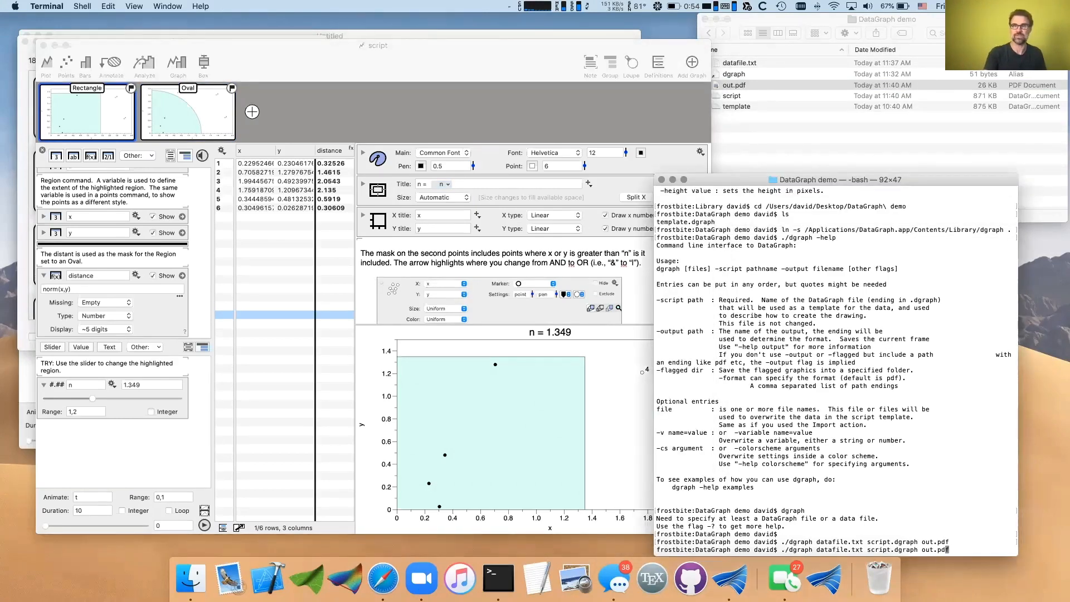
{"action": "type", "text": "2"}
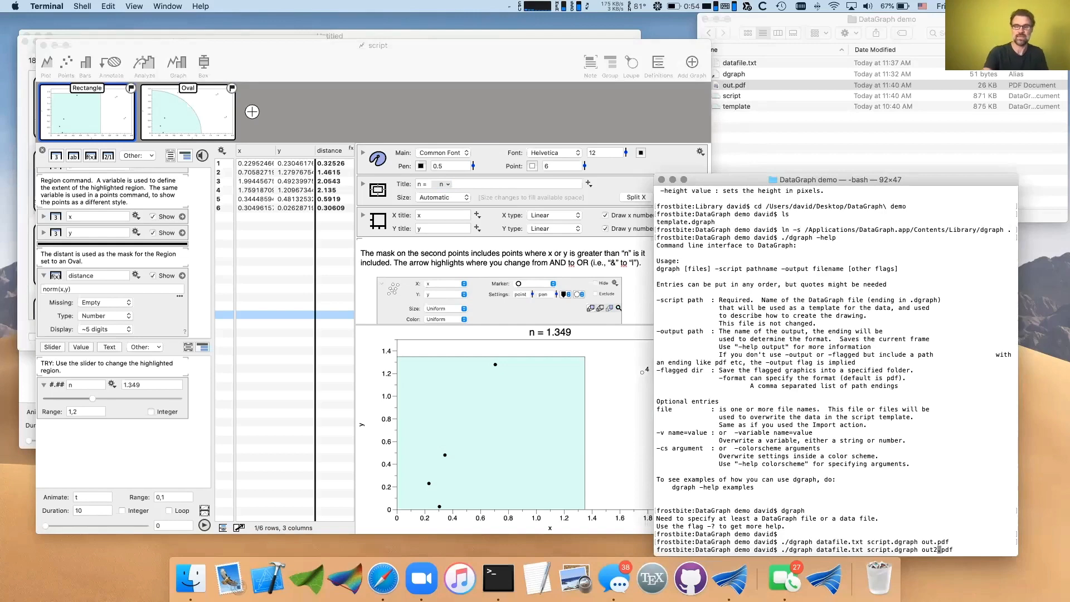
{"action": "key", "text": "Right"}
{"action": "key", "text": "Right"}
{"action": "key", "text": "Right"}
{"action": "key", "text": "Right"}
{"action": "key", "text": "BackSpace"}
{"action": "key", "text": "BackSpace"}
{"action": "key", "text": "BackSpace"}
{"action": "type", "text": "png"}
{"action": "key", "text": "Return"}
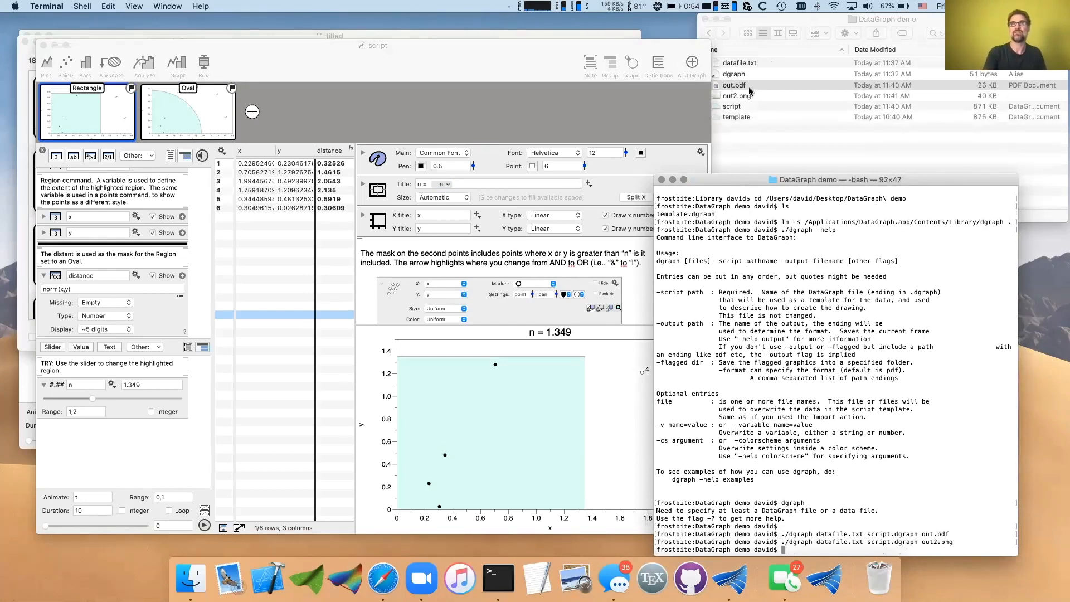
Preview out2.png in the DataGraph demo folder to examine the exported rectangle graph, and close the preview.
{"action": "left_click", "coordinate": [747, 96]}
{"action": "key", "text": "space"}
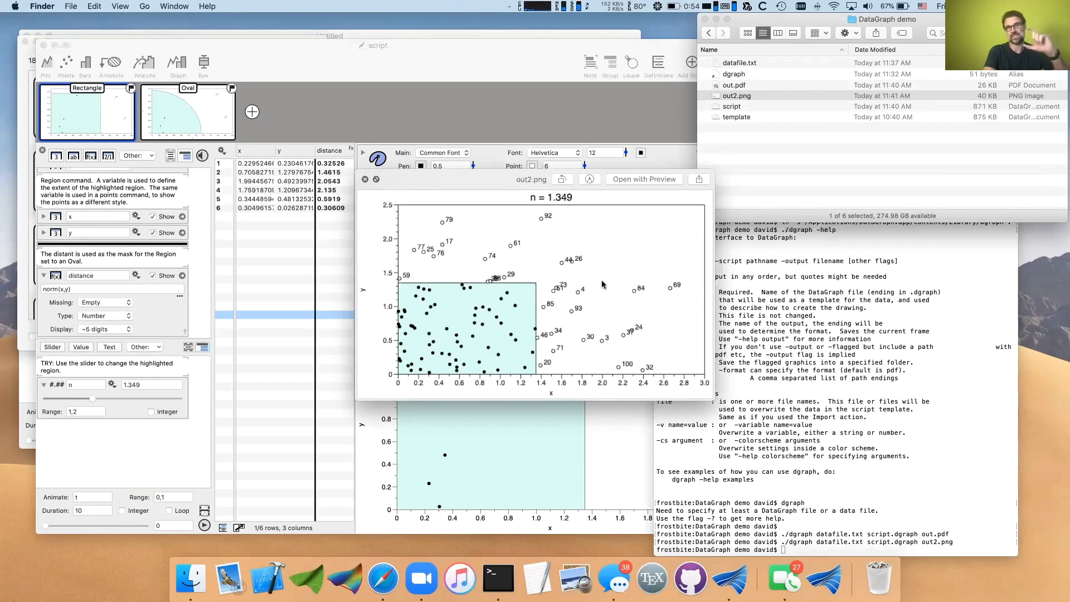
{"action": "left_click", "coordinate": [365, 180]}
Rerun the PNG export in Terminal at 600 dpi with "./dgraph datafile.txt script.dgraph out2.png -dpi 600".
{"action": "left_click", "coordinate": [851, 496]}
{"action": "key", "text": "Up"}
{"action": "type", "text": "-dp"}
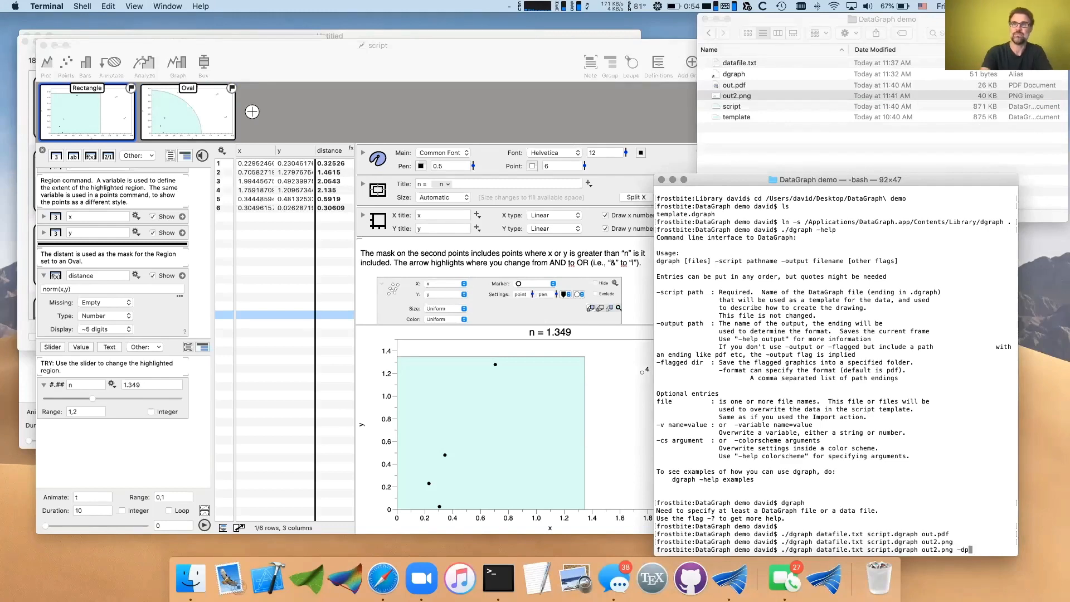
{"action": "type", "text": "i 600"}
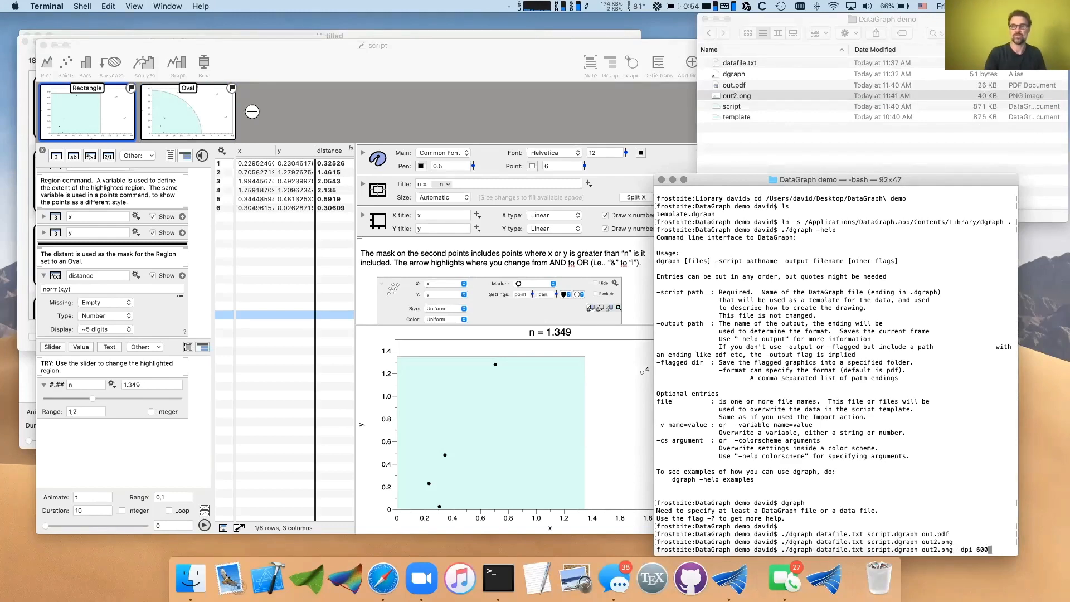
{"action": "key", "text": "Return"}
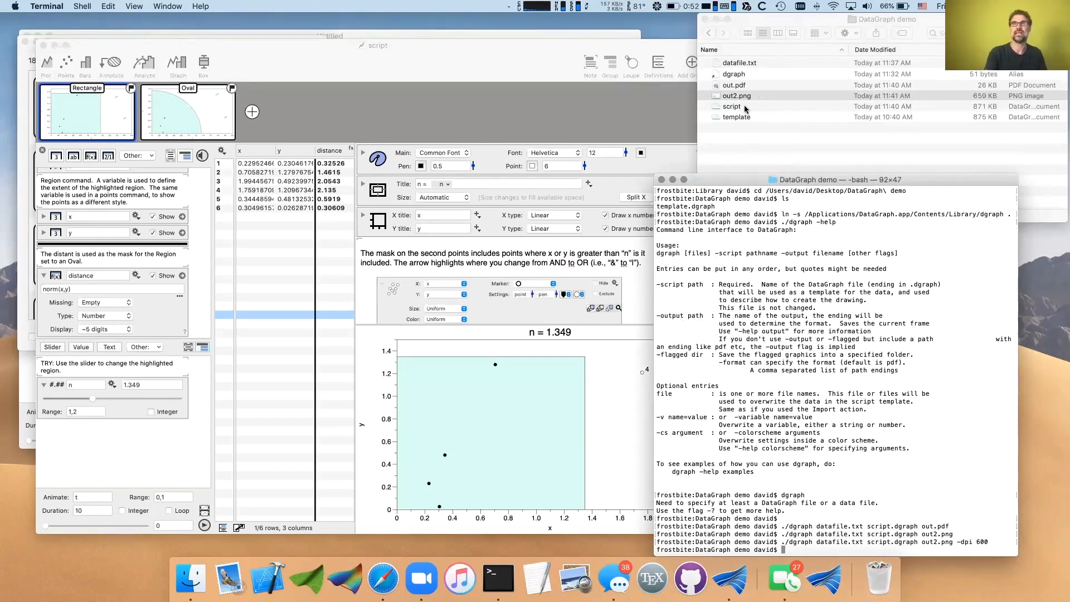
Preview the 600 dpi version of out2.png to check its size and resolution, and close the preview.
{"action": "left_click", "coordinate": [742, 107]}
{"action": "left_click", "coordinate": [742, 97]}
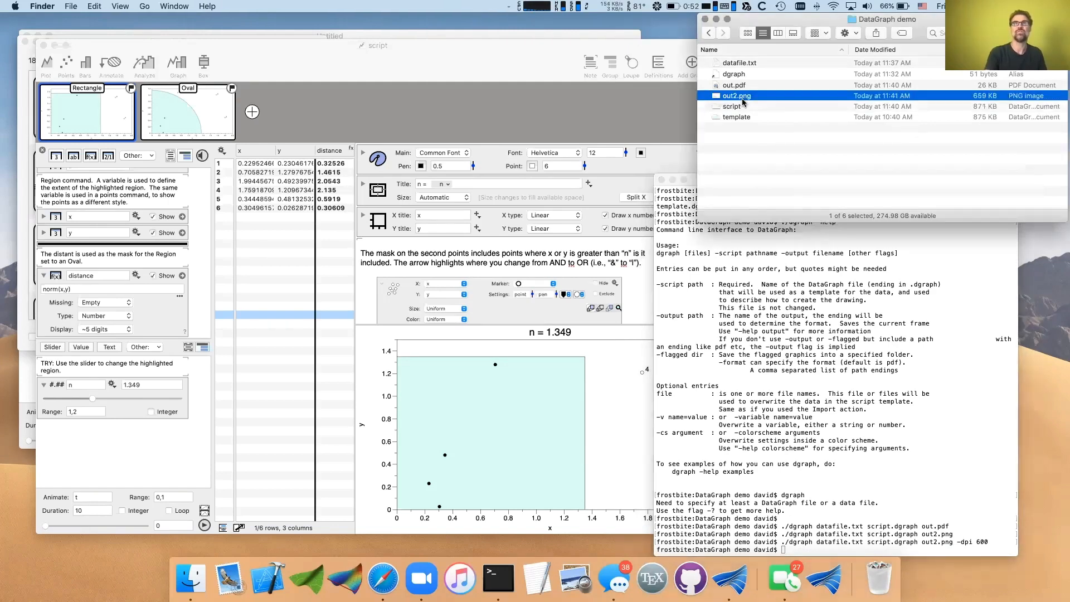
{"action": "key", "text": "space"}
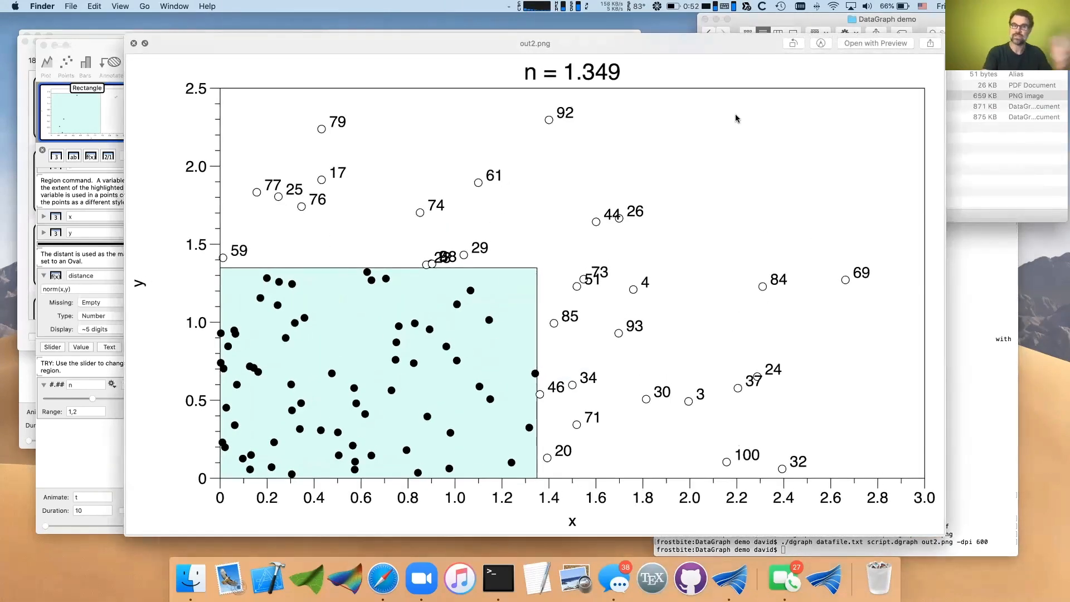
{"action": "left_click", "coordinate": [134, 43]}
Run "./dgraph datafile.txt script.dgraph out2.svg -dpi 600" in Terminal to export the graph as SVG.
{"action": "left_click", "coordinate": [916, 514]}
{"action": "key", "text": "Up"}
{"action": "key", "text": "Left"}
{"action": "key", "text": "Left"}
{"action": "key", "text": "Left"}
{"action": "key", "text": "Left"}
{"action": "key", "text": "Left"}
{"action": "key", "text": "Left"}
{"action": "key", "text": "Left"}
{"action": "key", "text": "Left"}
{"action": "key", "text": "Left"}
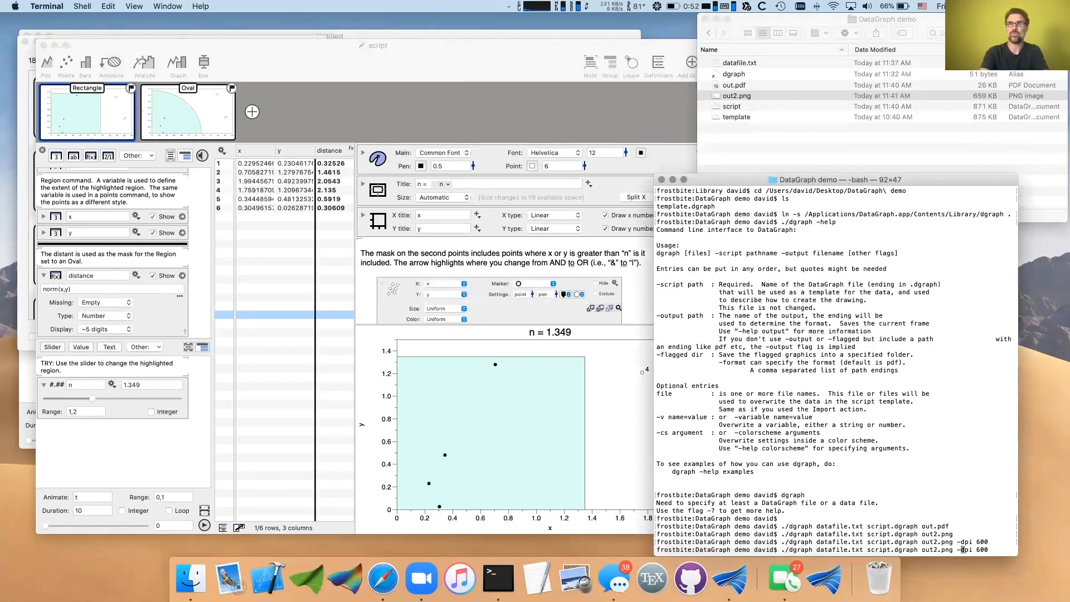
{"action": "key", "text": "BackSpace"}
{"action": "key", "text": "BackSpace"}
{"action": "key", "text": "BackSpace"}
{"action": "type", "text": "svg"}
{"action": "key", "text": "Return"}
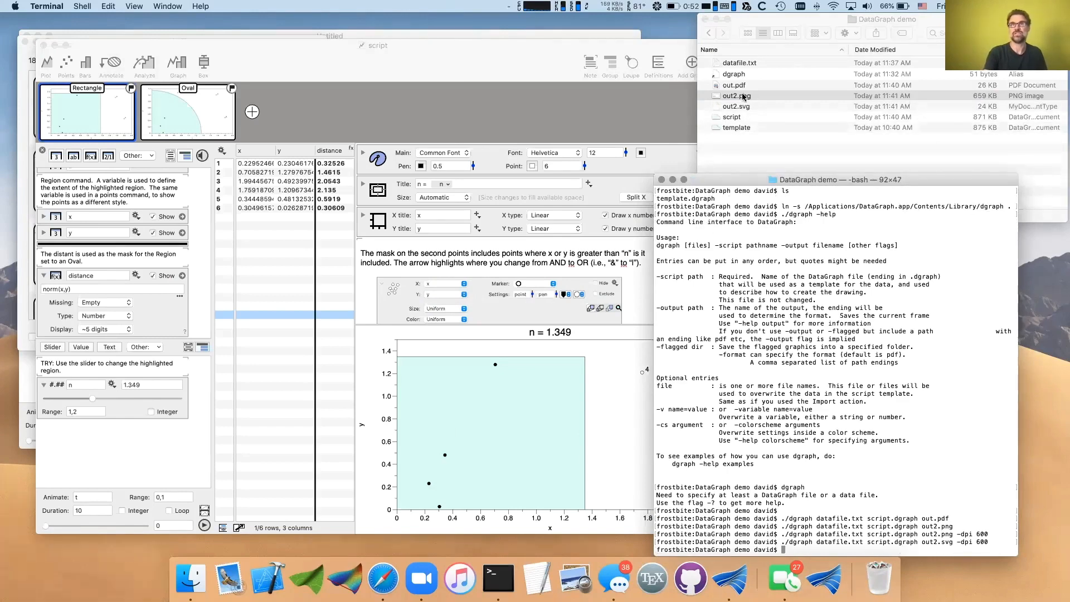
Open out2.svg from the demo folder in Safari to view the graph, and move the browser window out of the way.
{"action": "left_click", "coordinate": [714, 107]}
{"action": "left_click_drag", "start_coordinate": [714, 107], "coordinate": [381, 582]}
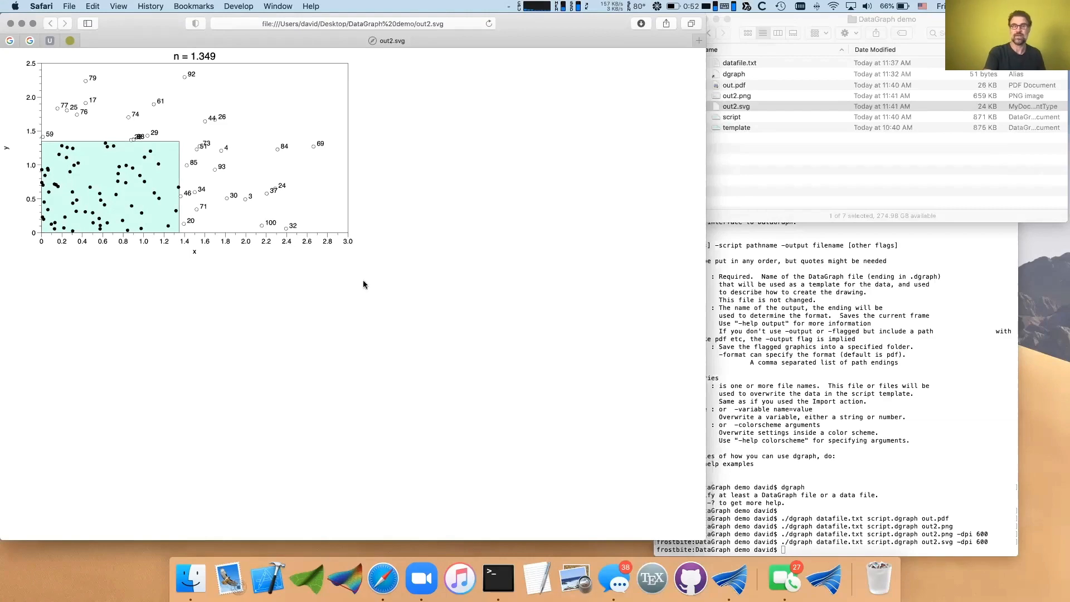
{"action": "left_click_drag", "start_coordinate": [162, 31], "coordinate": [174, 371]}
Widen the script document's data table, hide the y column from it, and save the script.
{"action": "left_click", "coordinate": [323, 173]}
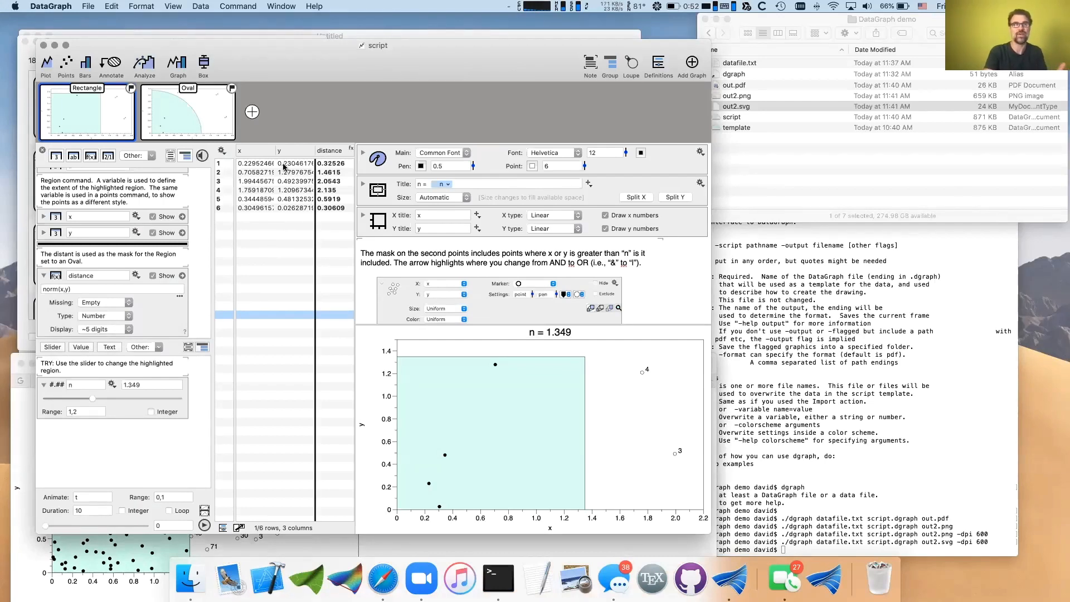
{"action": "left_click_drag", "start_coordinate": [355, 202], "coordinate": [396, 203]}
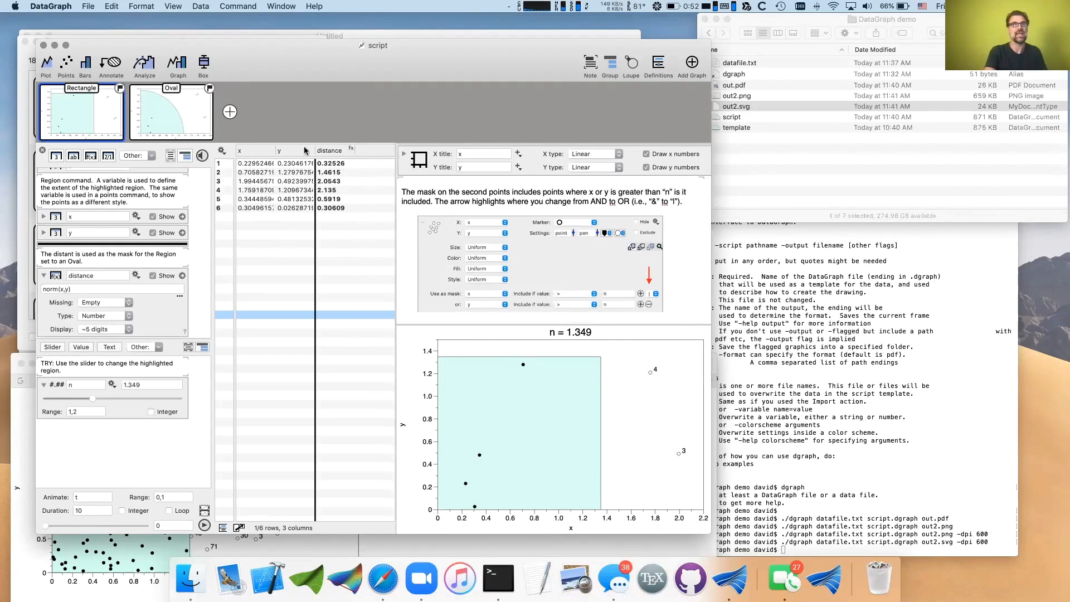
{"action": "left_click", "coordinate": [287, 154]}
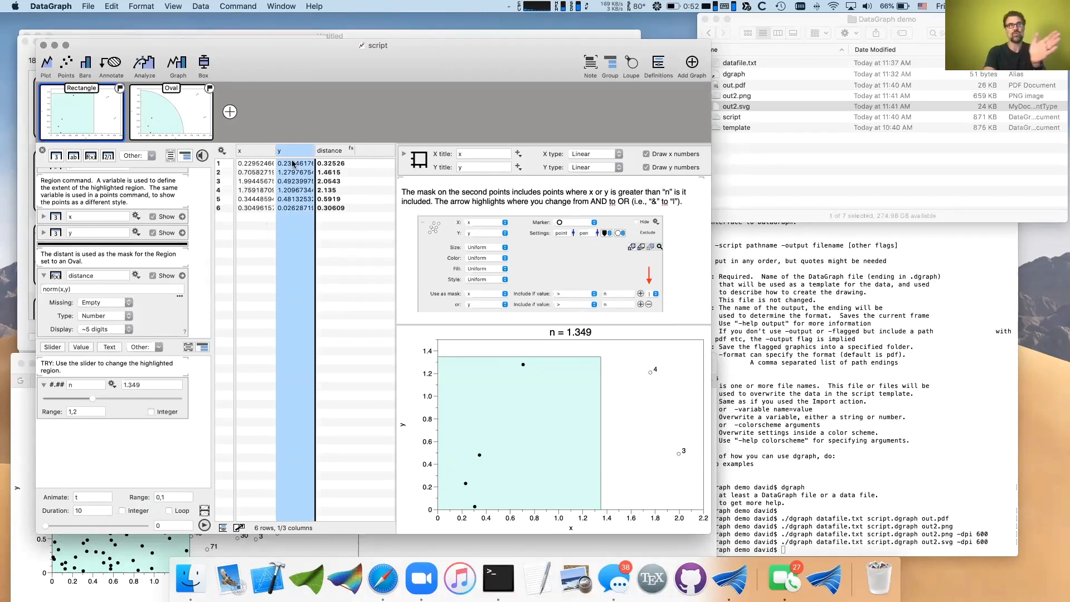
{"action": "left_click", "coordinate": [165, 234]}
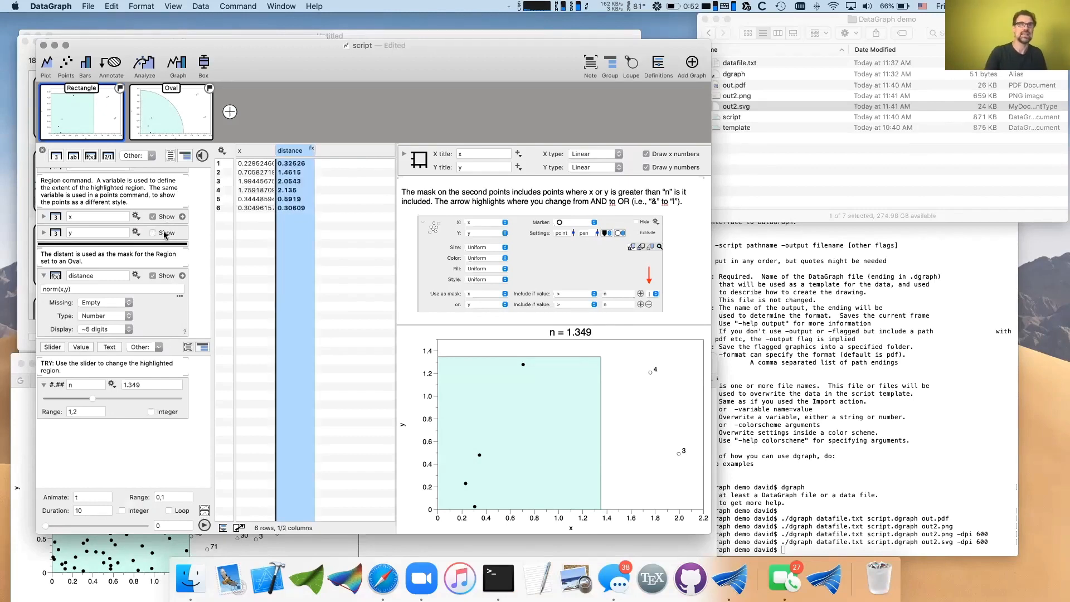
{"action": "left_click", "coordinate": [309, 262]}
{"action": "key", "text": "super+s"}
Run "./dgraph datafile.txt script.dgraph out2.png" in Terminal with the y column hidden in the script.
{"action": "left_click", "coordinate": [827, 424]}
{"action": "key", "text": "Up"}
{"action": "key", "text": "BackSpace"}
{"action": "key", "text": "BackSpace"}
{"action": "key", "text": "BackSpace"}
{"action": "key", "text": "BackSpace"}
{"action": "key", "text": "BackSpace"}
{"action": "key", "text": "BackSpace"}
{"action": "key", "text": "BackSpace"}
{"action": "key", "text": "BackSpace"}
{"action": "key", "text": "BackSpace"}
{"action": "key", "text": "Return"}
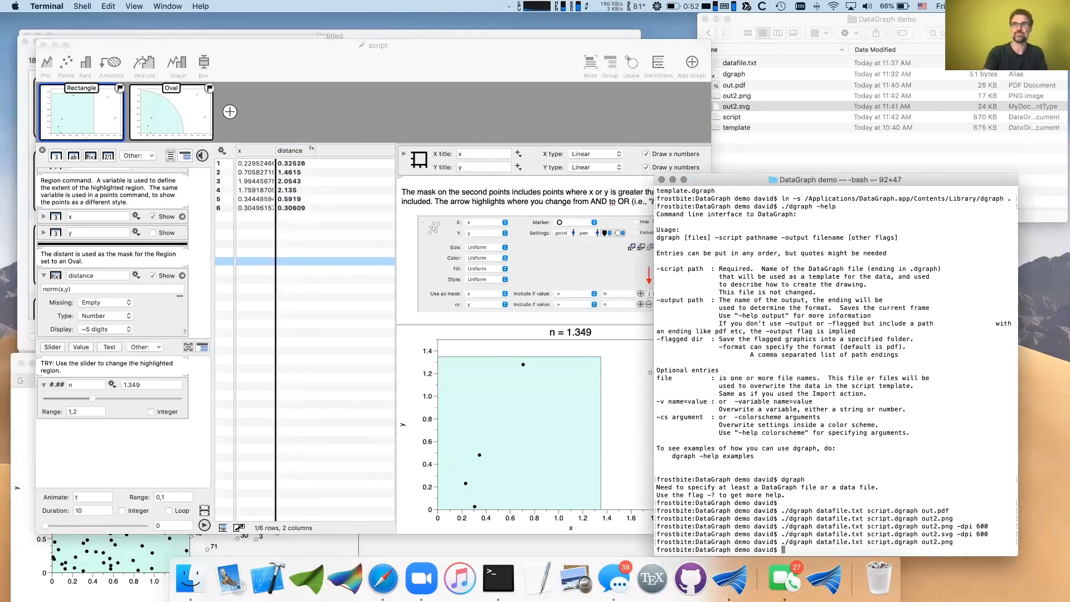
Preview the regenerated out2.png to examine which points are plotted, and return to the script document.
{"action": "left_click", "coordinate": [765, 117]}
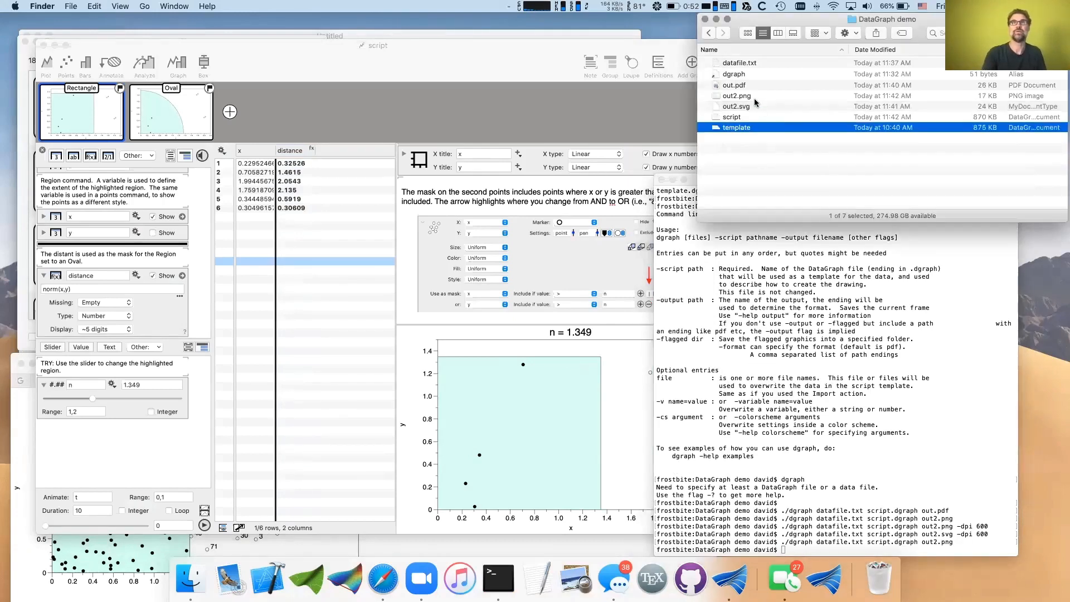
{"action": "left_click", "coordinate": [755, 96]}
{"action": "key", "text": "space"}
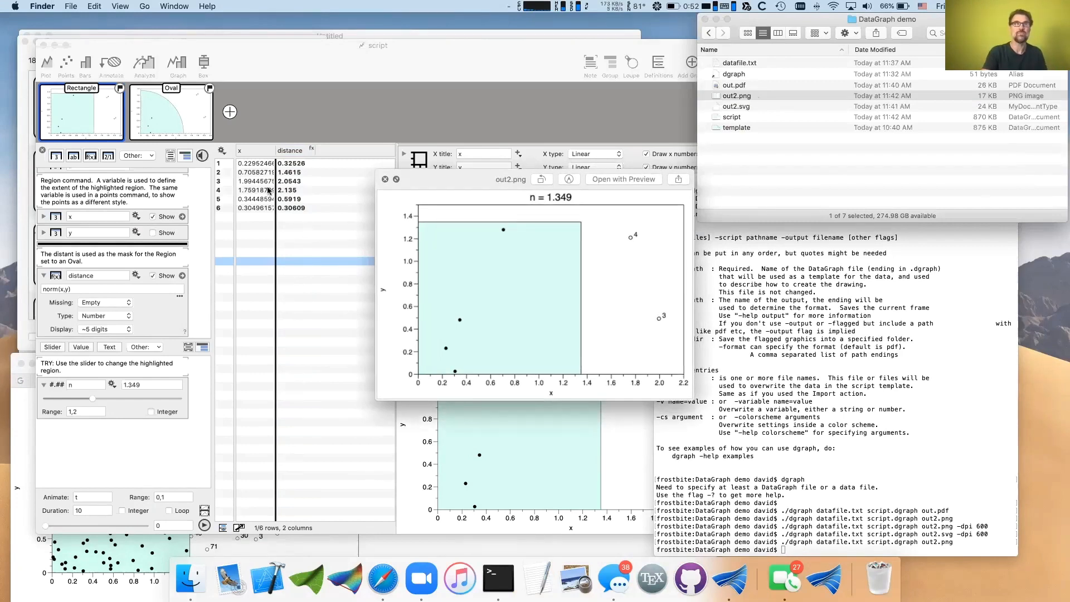
{"action": "left_click", "coordinate": [328, 267]}
Highlight the script's x column and the datafile.txt argument in Terminal to compare the visible columns with the imported file.
{"action": "left_click", "coordinate": [252, 154]}
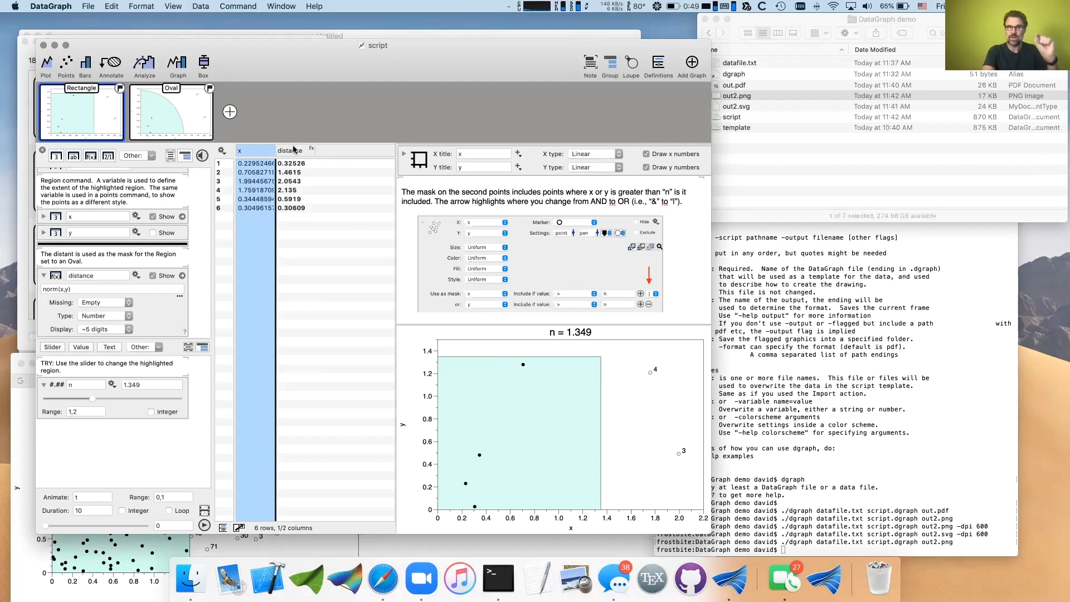
{"action": "left_click", "coordinate": [748, 489]}
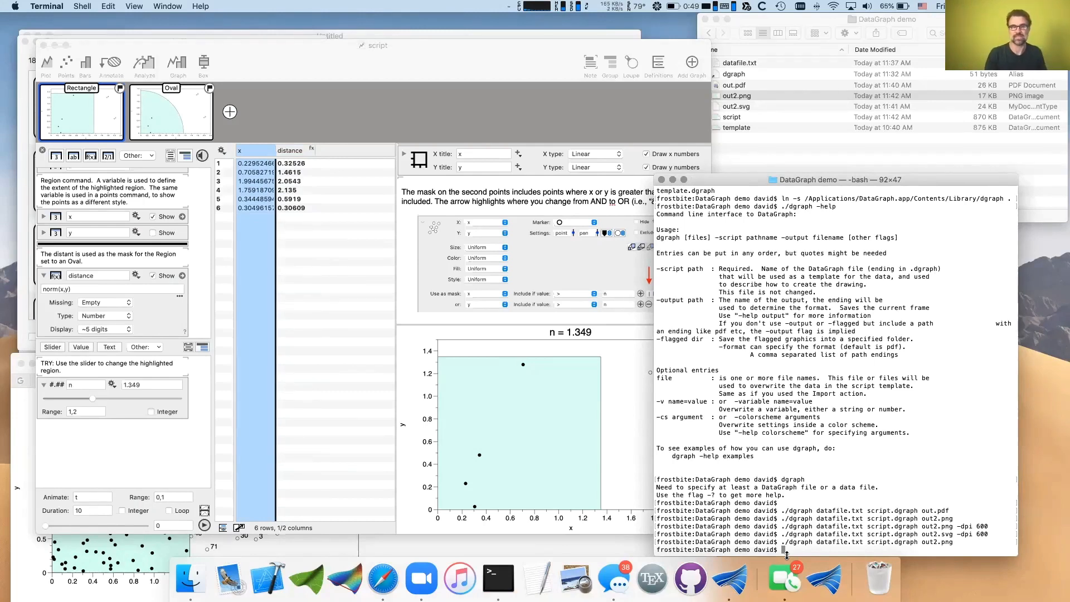
{"action": "double_click", "coordinate": [826, 542]}
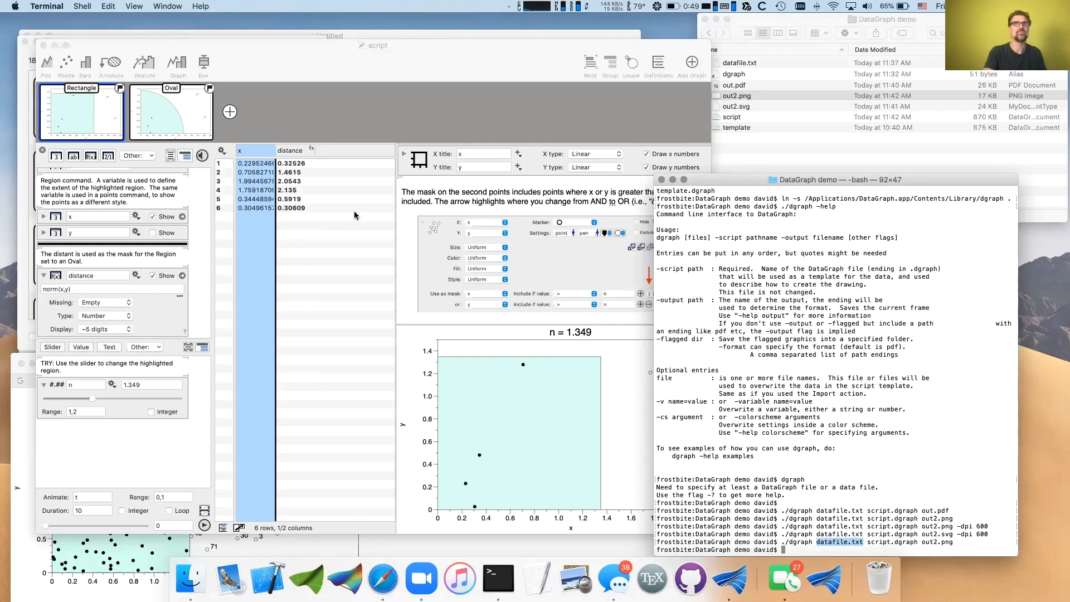
{"action": "left_click", "coordinate": [207, 297]}
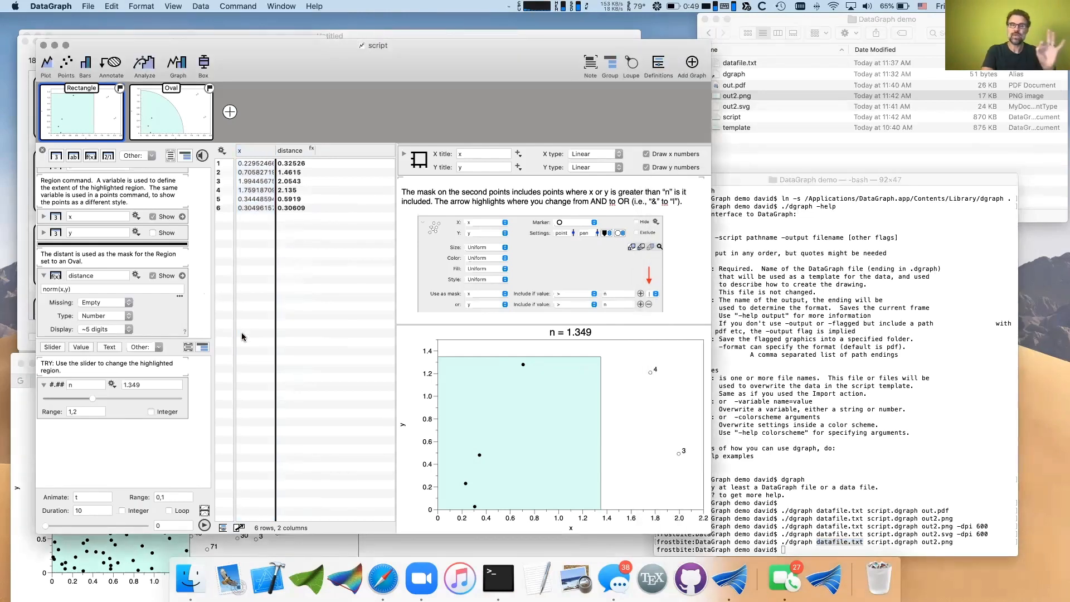
Create a folder named Out inside the demo folder by running "mkdir Out" in Terminal.
{"action": "left_click", "coordinate": [821, 373]}
{"action": "left_click", "coordinate": [832, 546]}
{"action": "key", "text": "Up"}
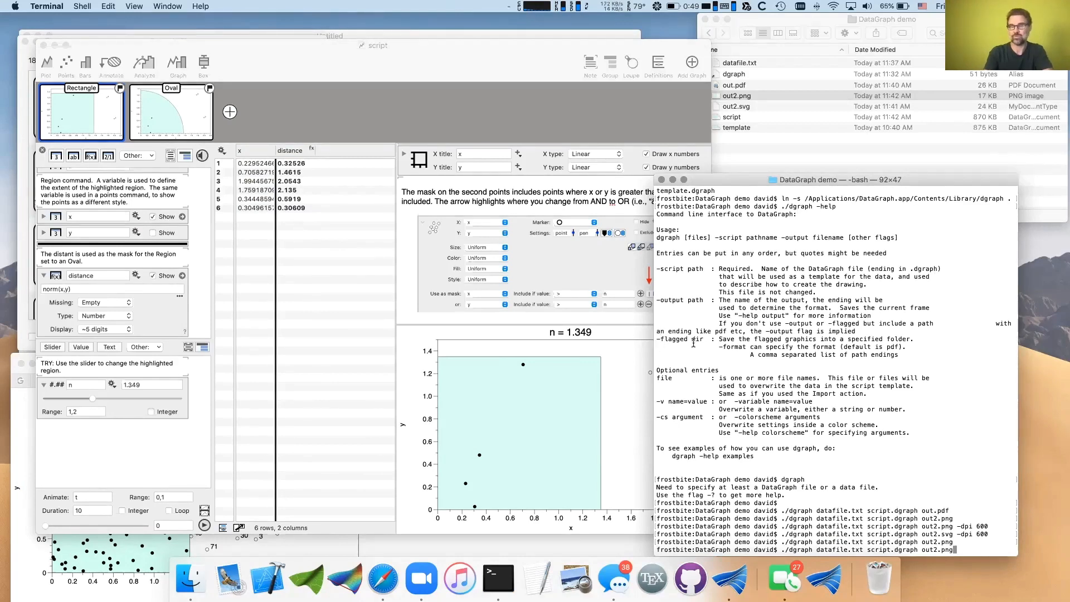
{"action": "key", "text": "ctrl+u"}
{"action": "type", "text": "m"}
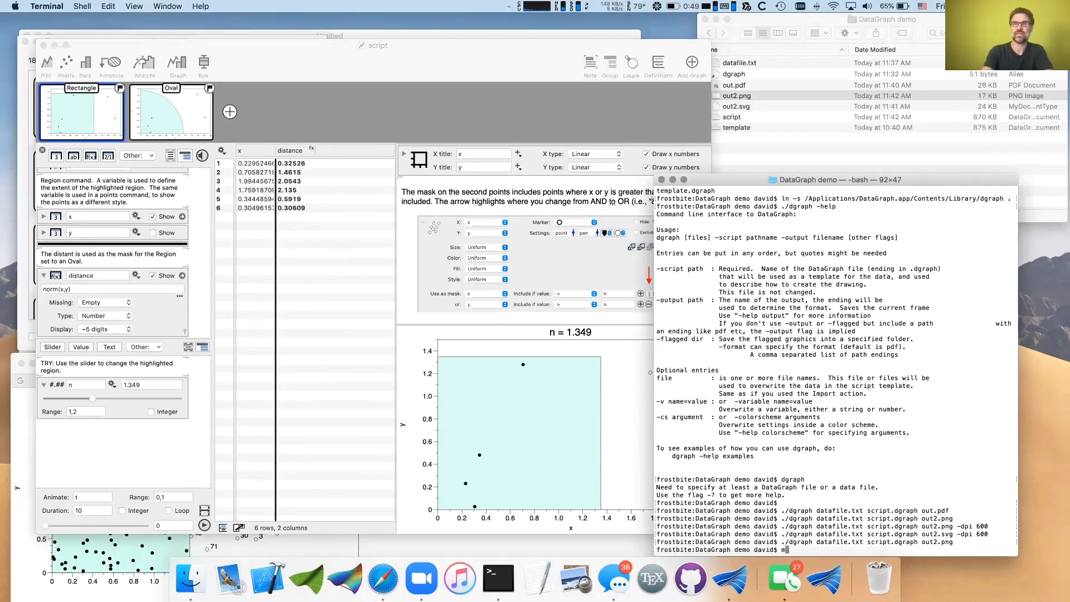
{"action": "type", "text": "kdir Out"}
{"action": "key", "text": "Return"}
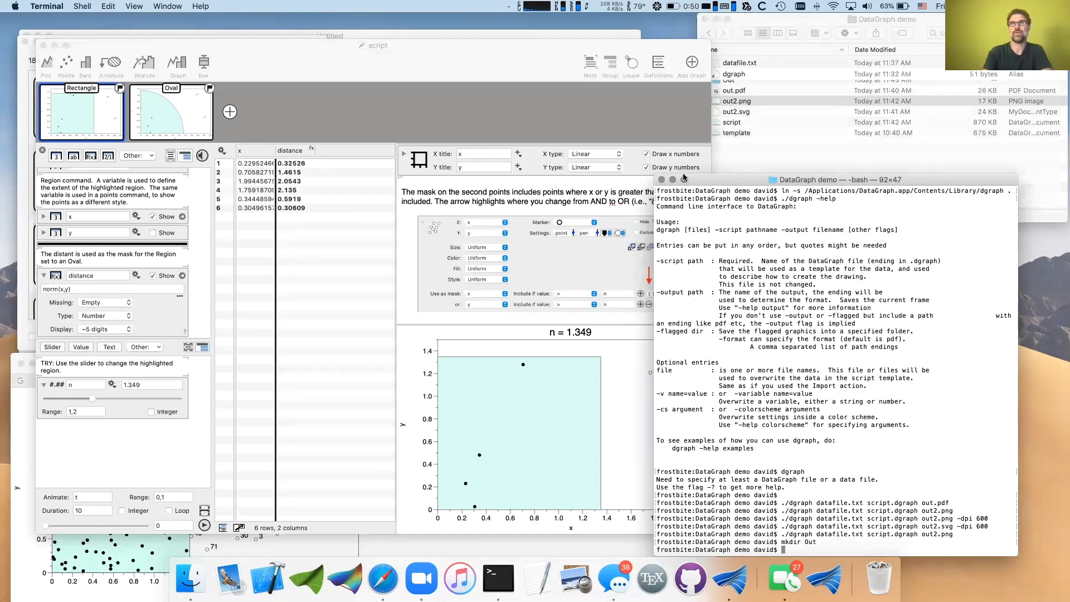
Run "./dgraph datafile.txt script.dgraph -flagged Out" in Terminal to save the flagged graphs into the Out folder.
{"action": "key", "text": "Up"}
{"action": "key", "text": "Up"}
{"action": "key", "text": "BackSpace"}
{"action": "key", "text": "BackSpace"}
{"action": "key", "text": "BackSpace"}
{"action": "key", "text": "BackSpace"}
{"action": "key", "text": "BackSpace"}
{"action": "key", "text": "BackSpace"}
{"action": "key", "text": "BackSpace"}
{"action": "key", "text": "BackSpace"}
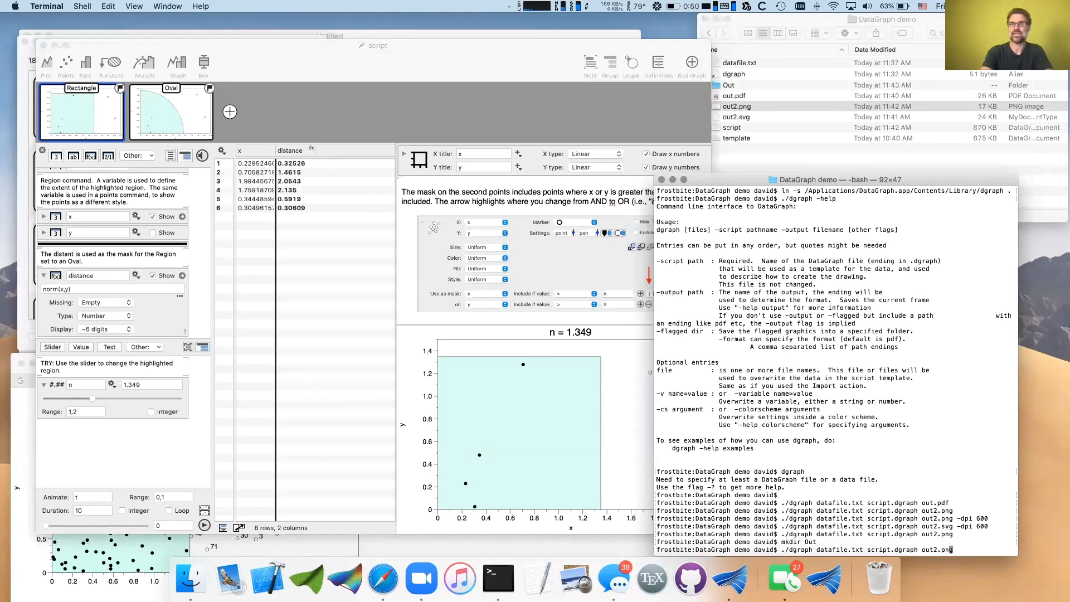
{"action": "type", "text": "-flagged"}
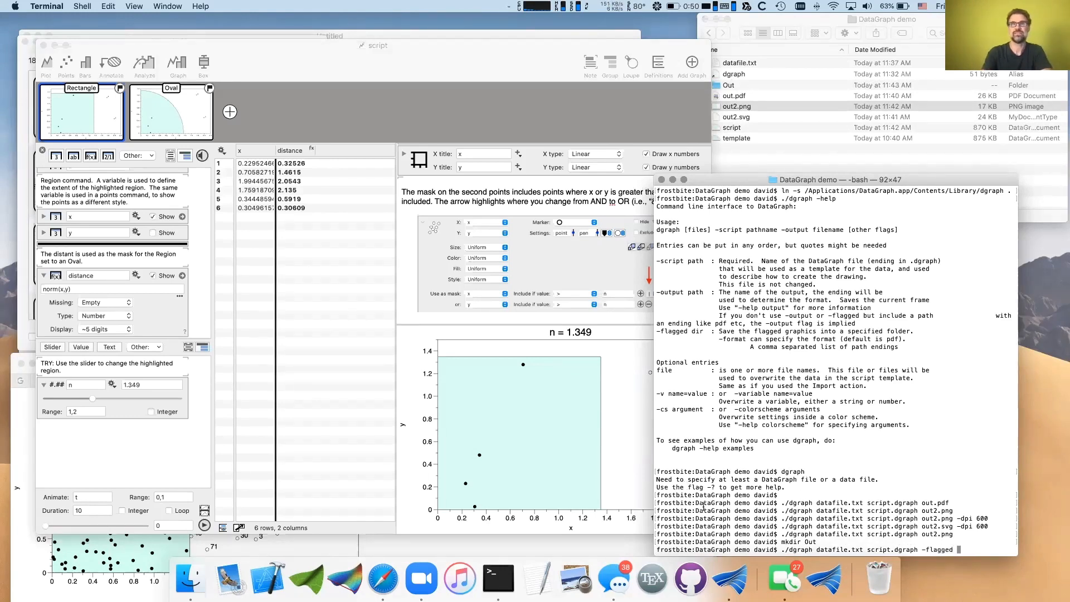
{"action": "type", "text": " Out"}
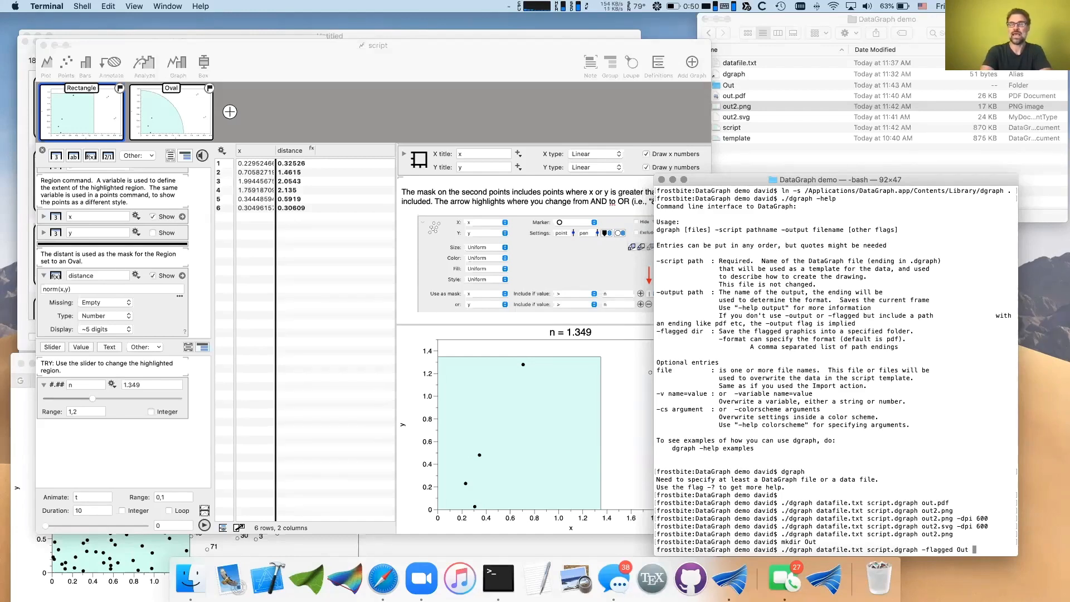
{"action": "type", "text": " -format"}
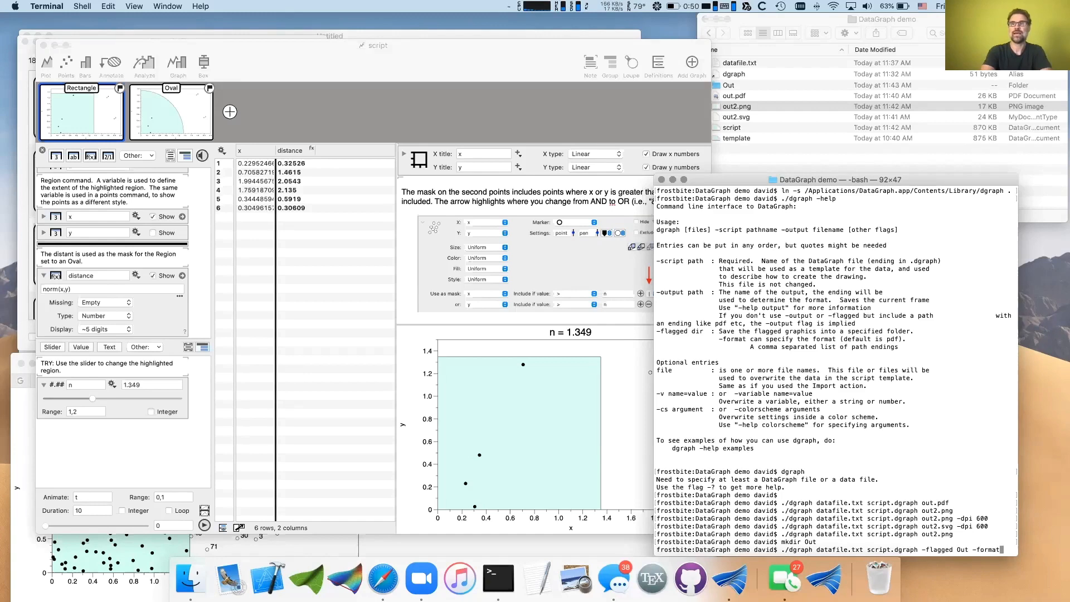
{"action": "key", "text": "BackSpace"}
{"action": "key", "text": "BackSpace"}
{"action": "key", "text": "BackSpace"}
{"action": "key", "text": "BackSpace"}
{"action": "key", "text": "BackSpace"}
{"action": "key", "text": "BackSpace"}
{"action": "key", "text": "BackSpace"}
{"action": "key", "text": "BackSpace"}
{"action": "key", "text": "BackSpace"}
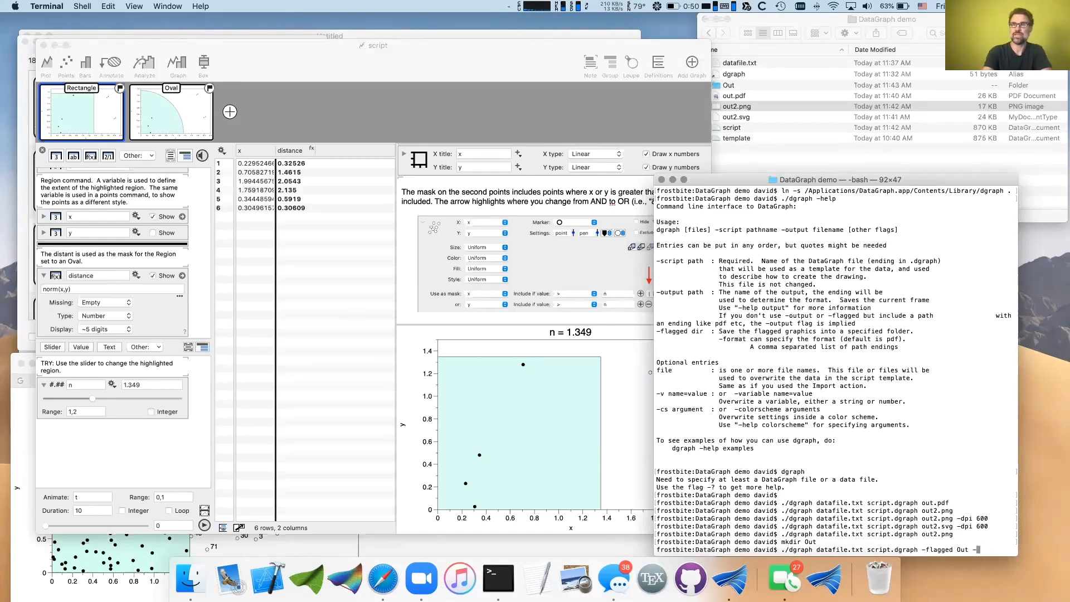
{"action": "key", "text": "Return"}
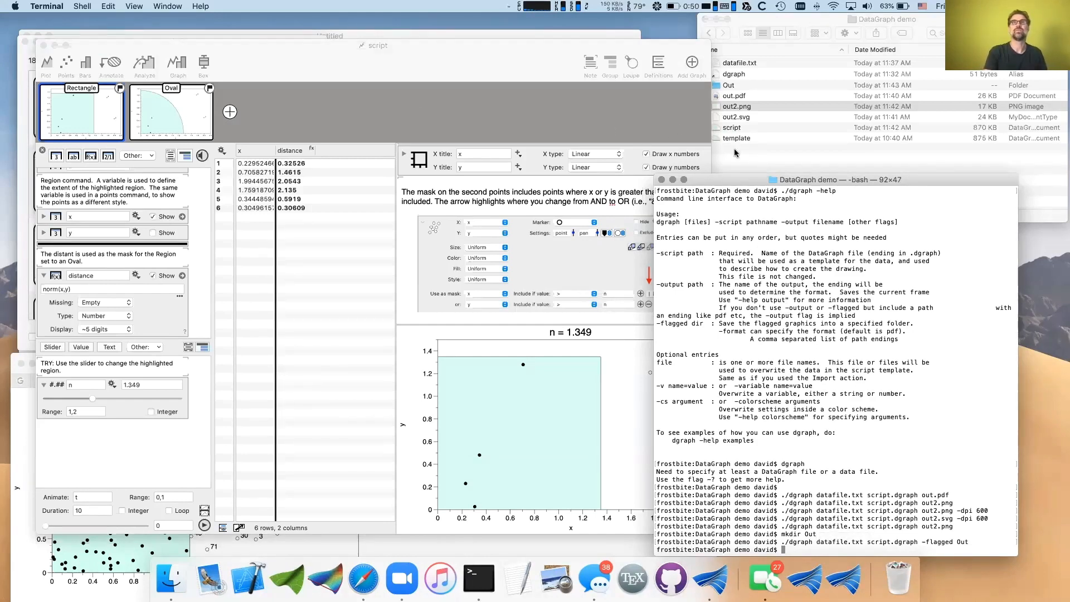
Check out2.png in a quick preview, close it, and expand the Out folder to list the exported files.
{"action": "left_click", "coordinate": [737, 106]}
{"action": "key", "text": "space"}
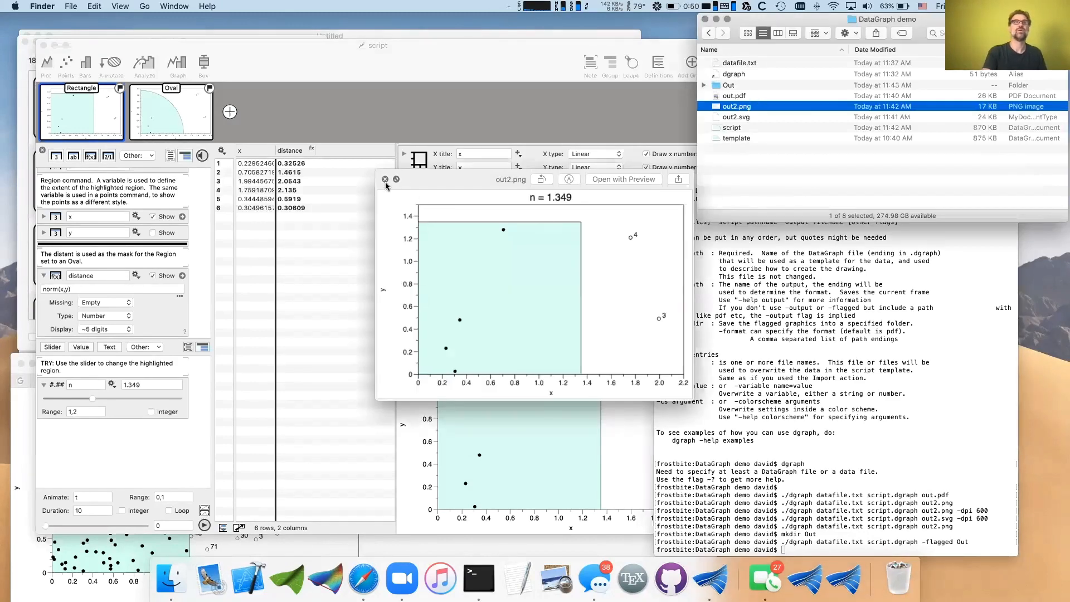
{"action": "key", "text": "space"}
{"action": "left_click", "coordinate": [704, 85]}
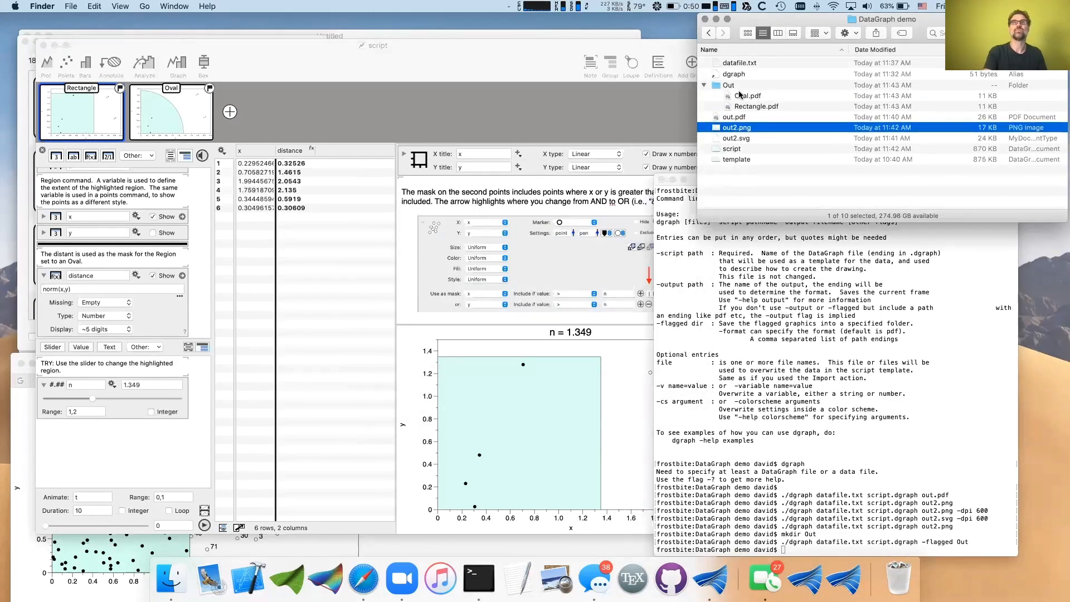
Delete Oval.pdf and Rectangle.pdf from the Out folder in Finder, and close the folder preview.
{"action": "left_click", "coordinate": [757, 96]}
{"action": "left_click", "coordinate": [757, 106]}
{"action": "left_click", "coordinate": [756, 96]}
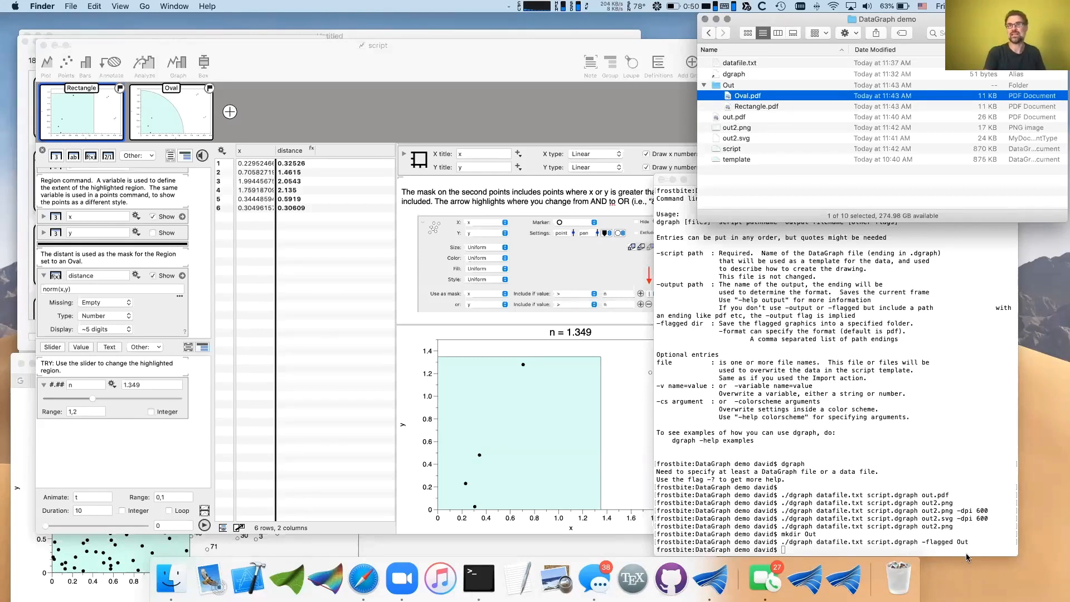
{"action": "left_click", "coordinate": [758, 106]}
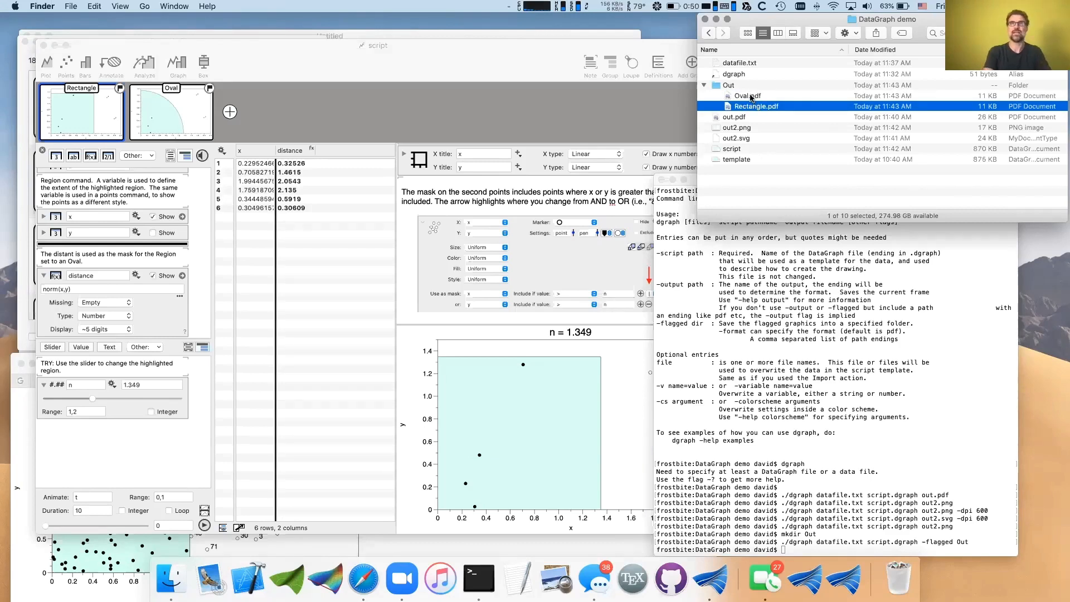
{"action": "left_click", "coordinate": [750, 99], "text": "shift"}
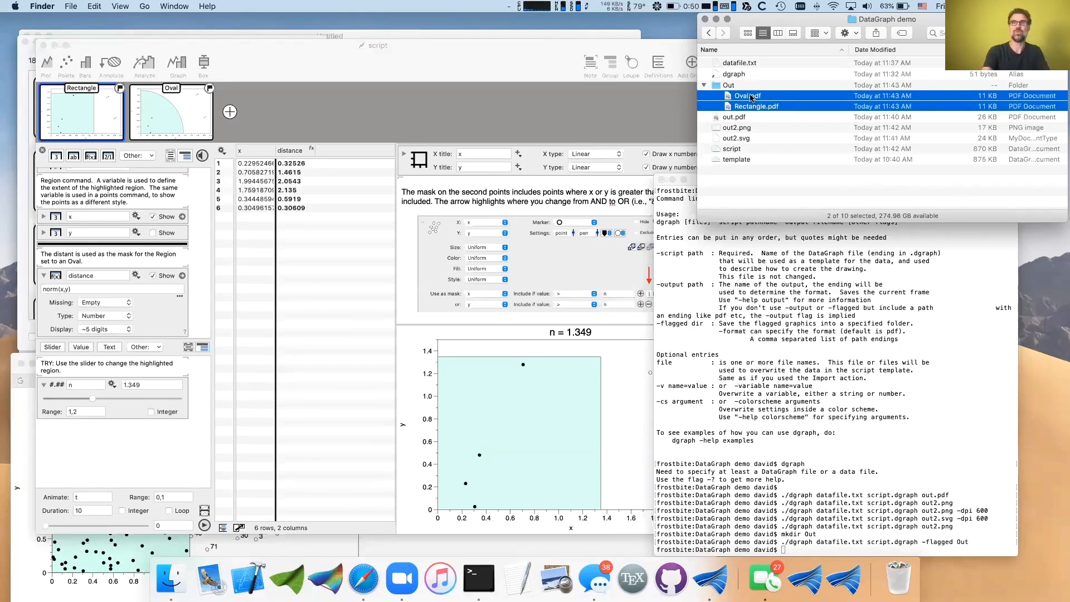
{"action": "key", "text": "super+BackSpace"}
{"action": "key", "text": "space"}
{"action": "left_click", "coordinate": [849, 475]}
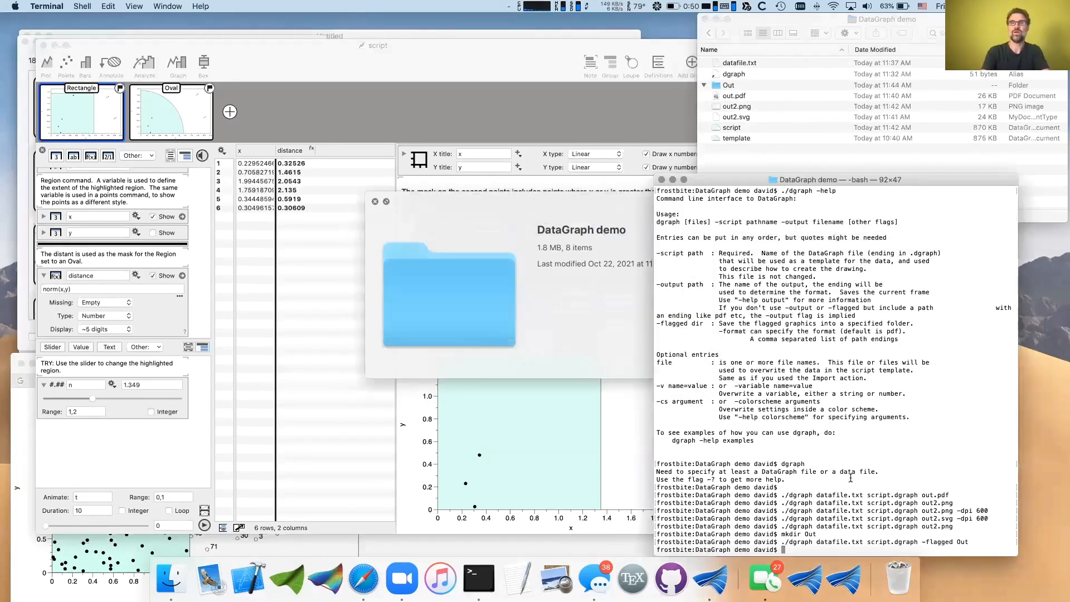
{"action": "left_click", "coordinate": [374, 201]}
Run "./dgraph datafile.txt script.dgraph -flagged Out -format png,svg -dpi 600" in Terminal to export the flagged graphs in both formats.
{"action": "key", "text": "Up"}
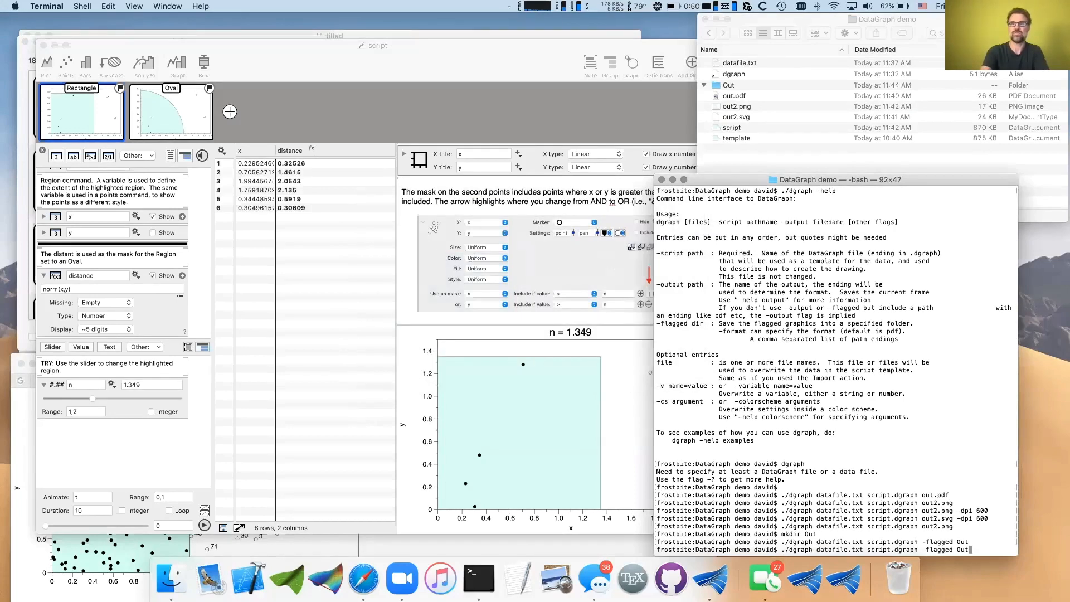
{"action": "type", "text": "-f"}
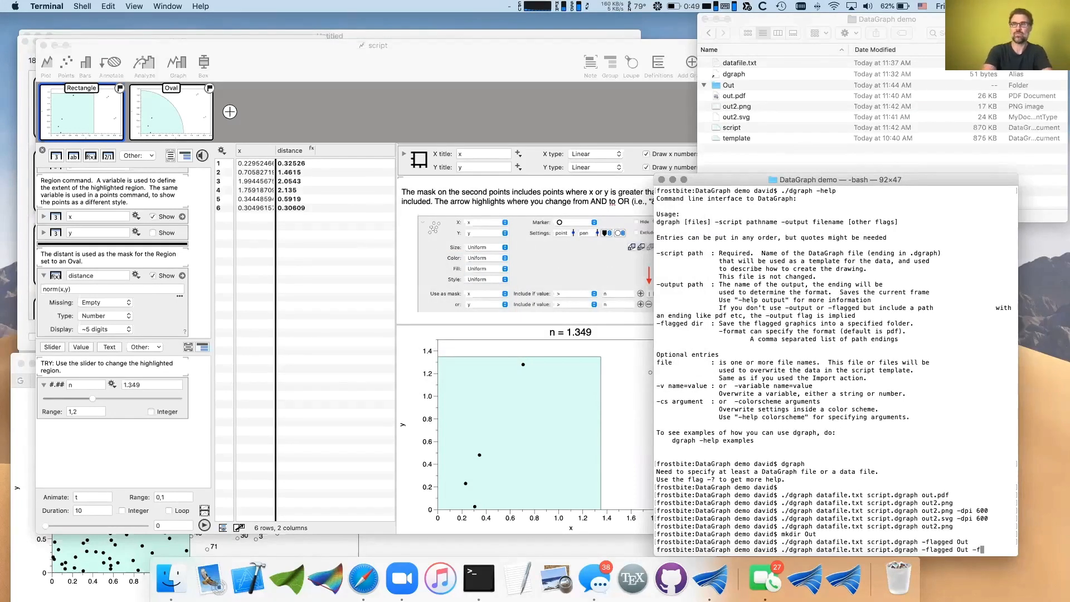
{"action": "type", "text": "ormat "}
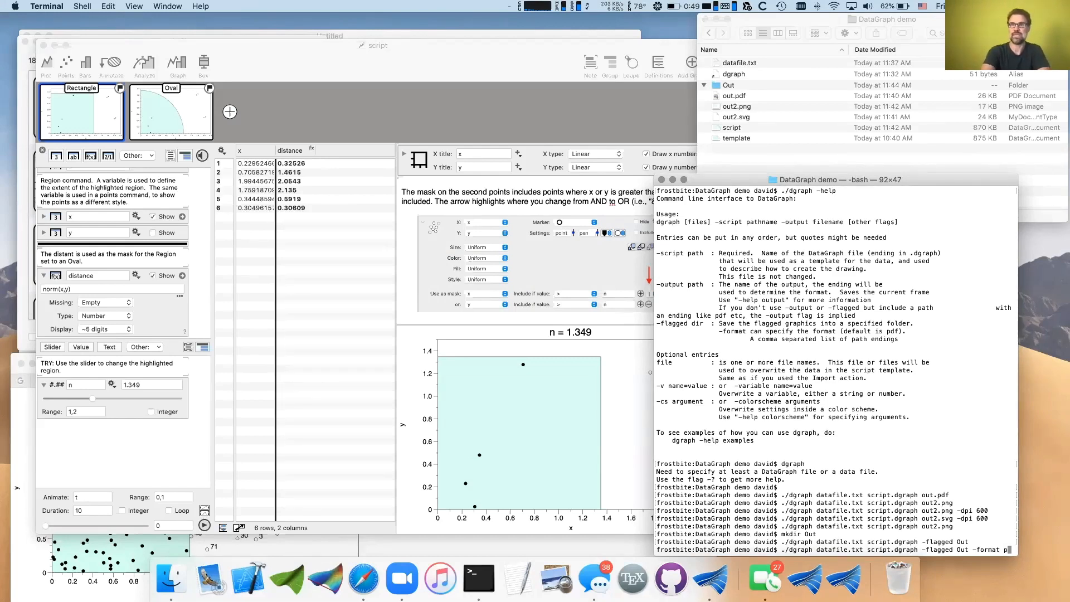
{"action": "type", "text": "png"}
{"action": "key", "text": "Return"}
{"action": "type", "text": ",sv"}
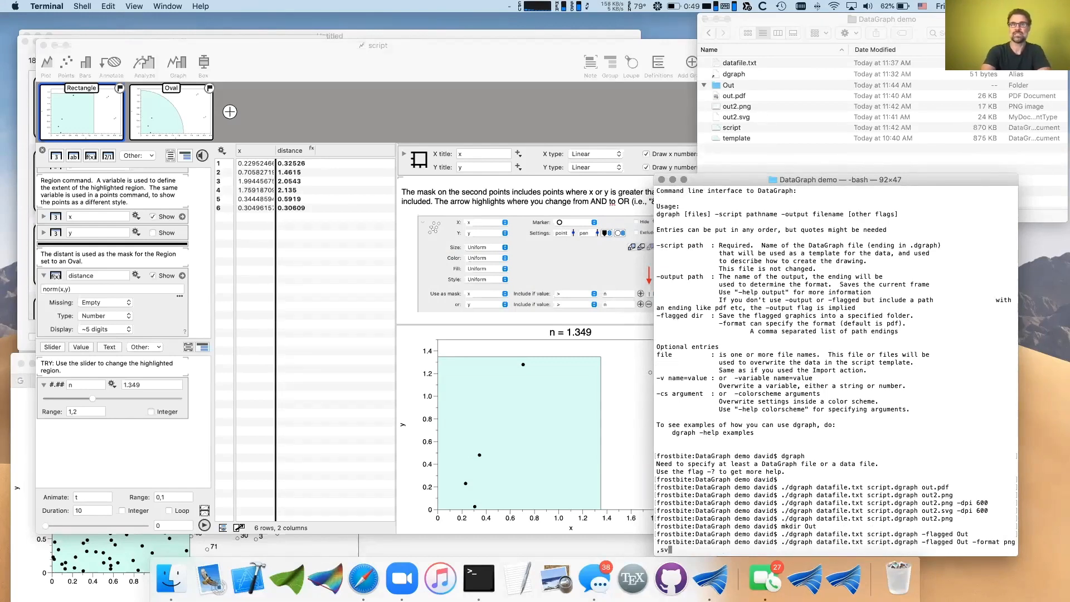
{"action": "type", "text": "g -dpi 600"}
{"action": "key", "text": "Return"}
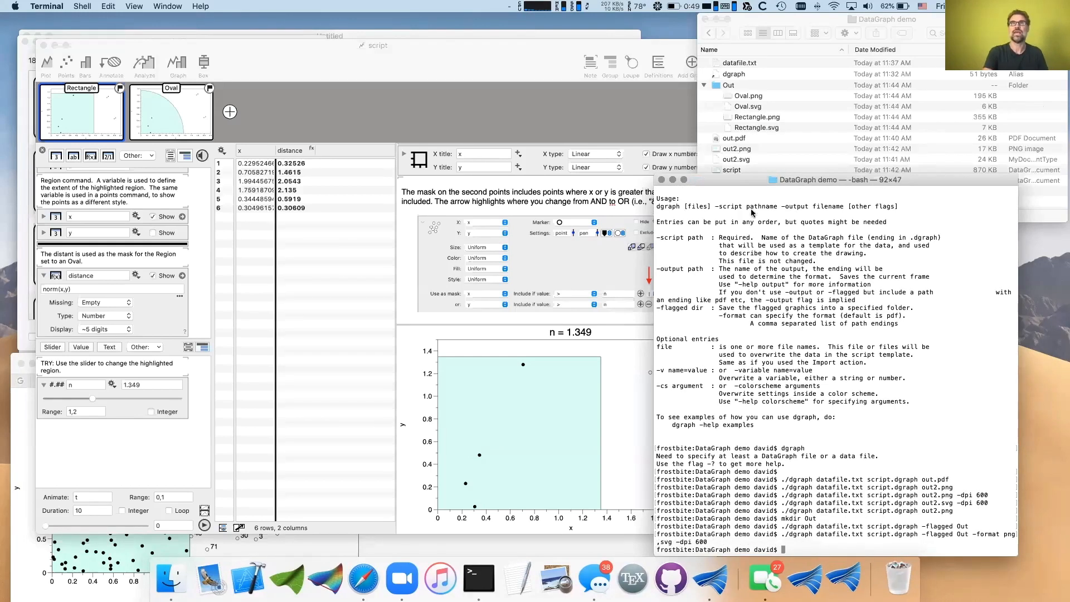
Check Rectangle.png from the Out folder in a quick preview and close it.
{"action": "left_click", "coordinate": [755, 119]}
{"action": "key", "text": "space"}
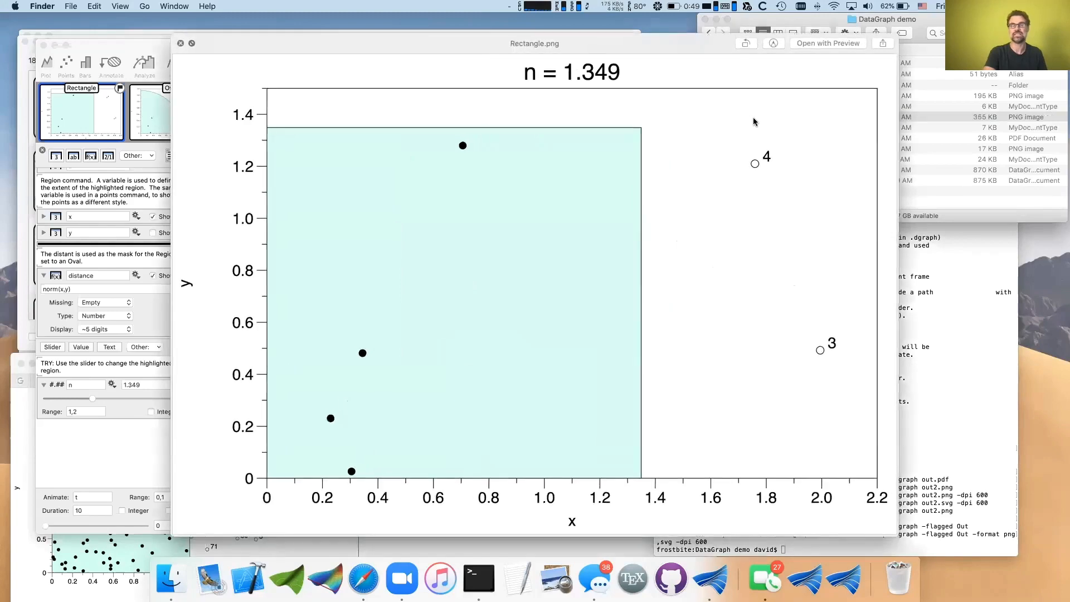
{"action": "key", "text": "space"}
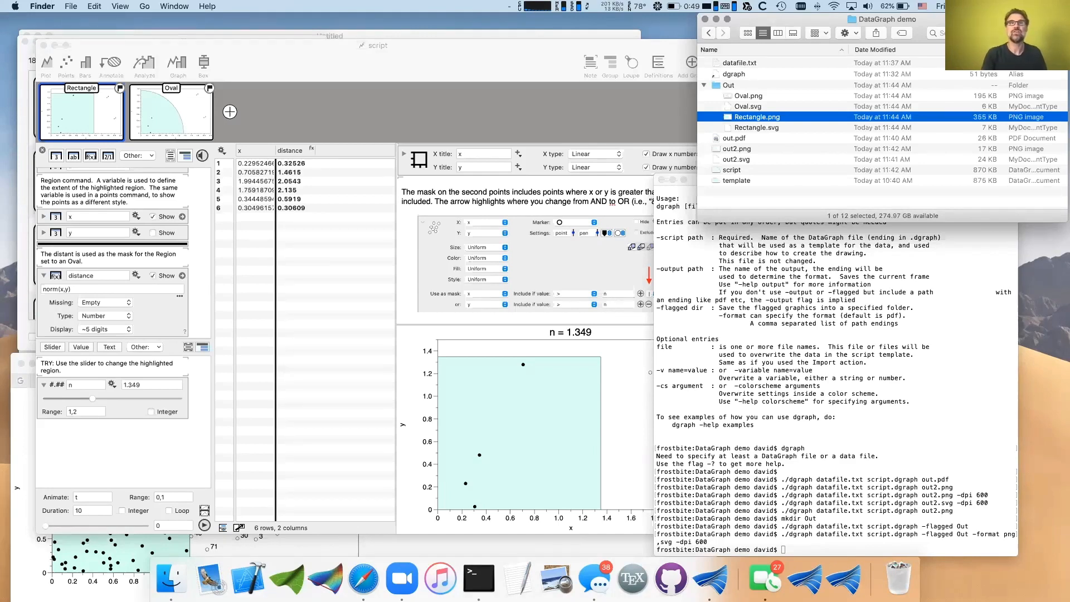
Switch to the script document in DataGraph and make the Oval graph the current one.
{"action": "left_click", "coordinate": [121, 446]}
{"action": "left_click", "coordinate": [164, 123]}
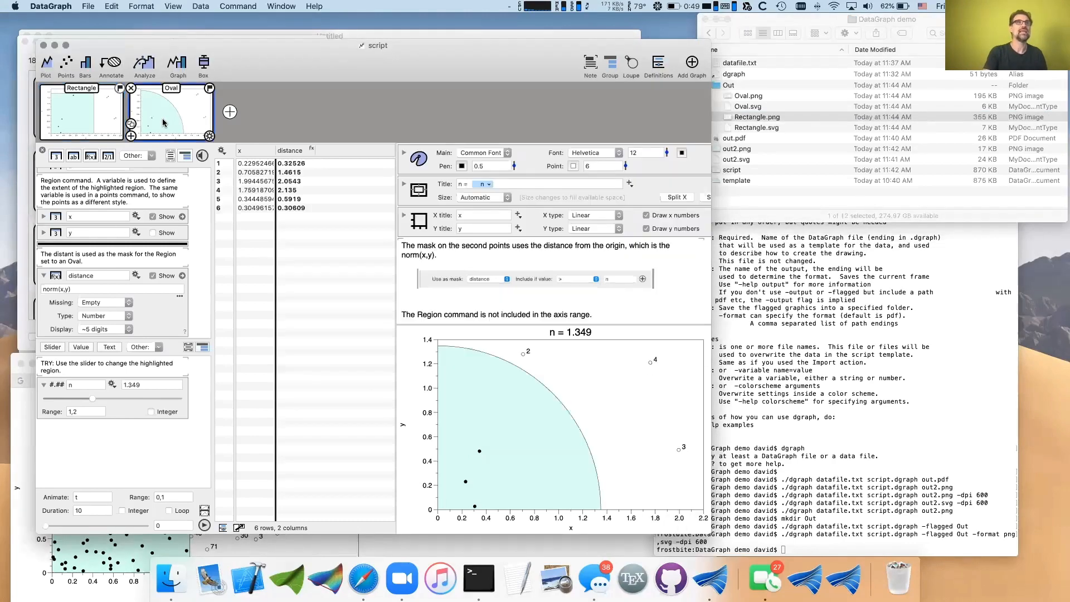
{"action": "left_click", "coordinate": [833, 412]}
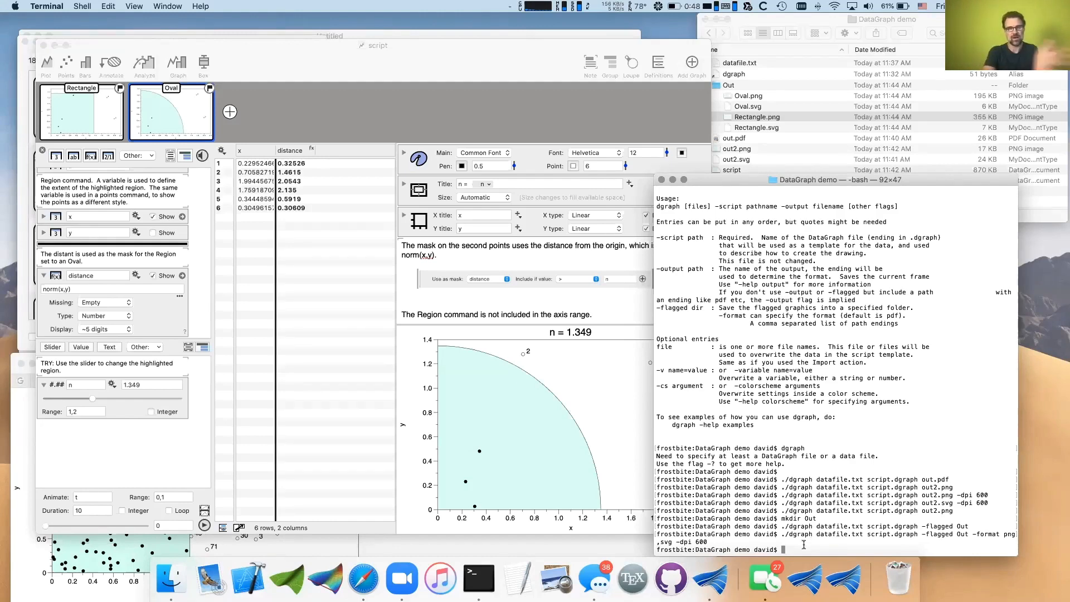
{"action": "left_click", "coordinate": [181, 457]}
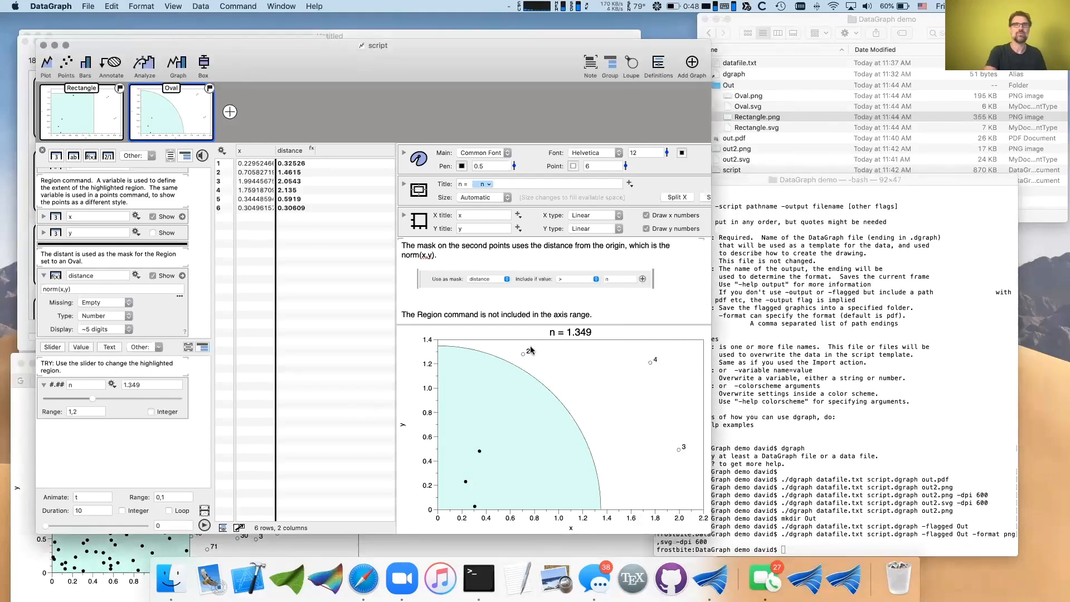
Replace the script's slider variable n with a plain value variable n set to 1.5.
{"action": "left_click", "coordinate": [88, 347]}
{"action": "type", "text": "n"}
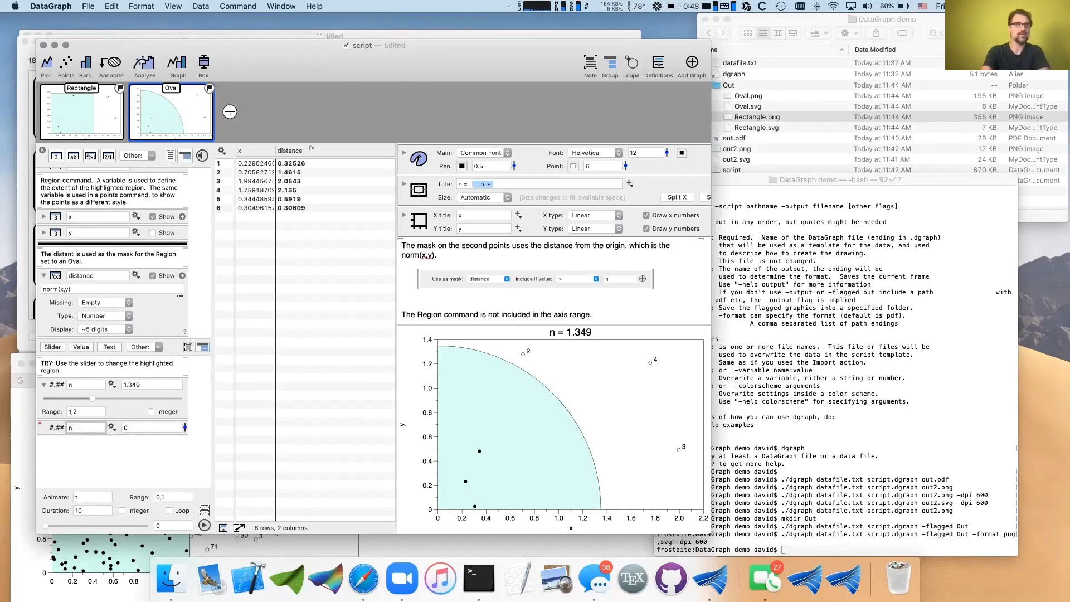
{"action": "left_click", "coordinate": [57, 388]}
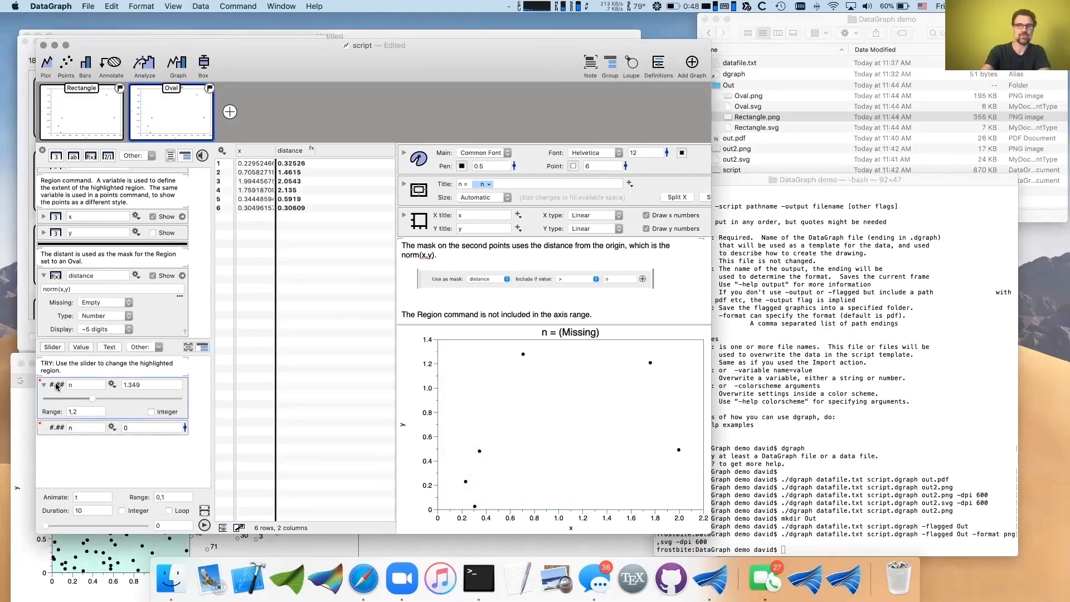
{"action": "key", "text": "BackSpace"}
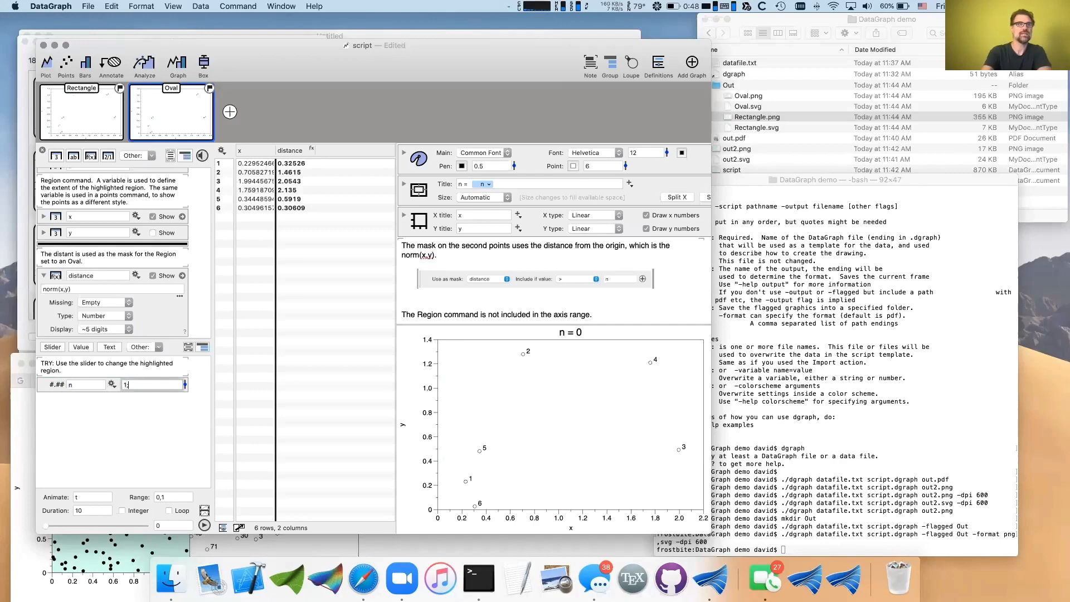
{"action": "type", "text": "1.5"}
{"action": "key", "text": "Return"}
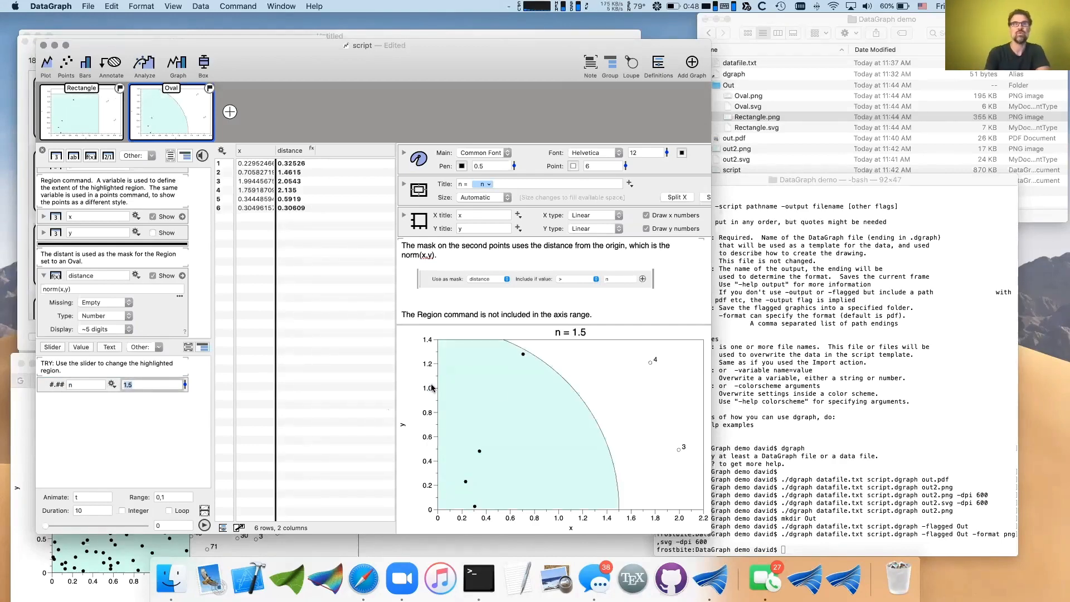
{"action": "left_click", "coordinate": [115, 412]}
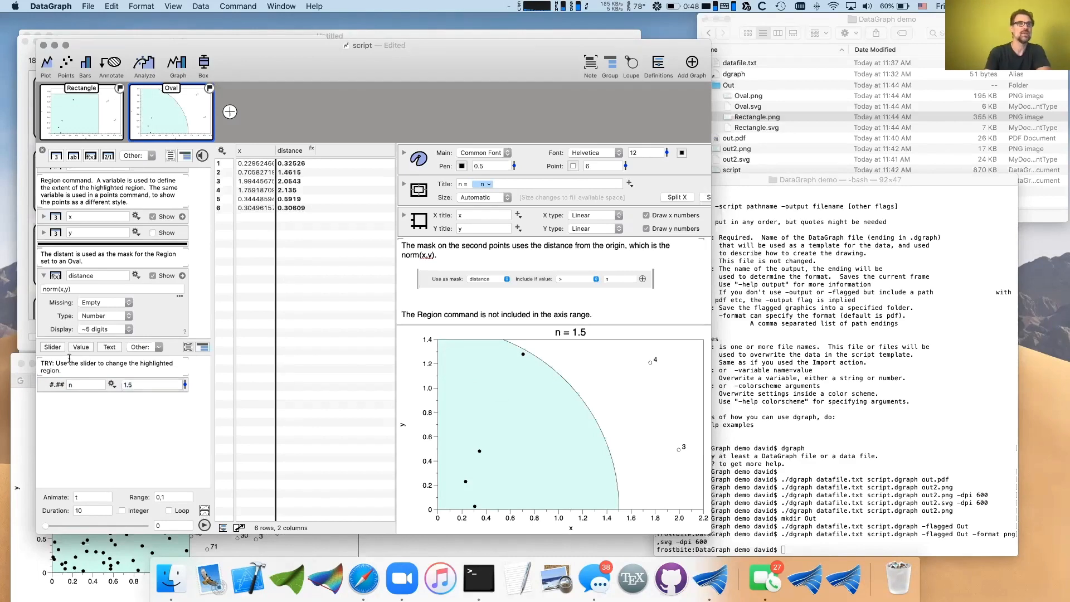
Add a text variable named title with the value "My title" to the script.
{"action": "left_click", "coordinate": [106, 348]}
{"action": "type", "text": "title"}
{"action": "key", "text": "Tab"}
{"action": "type", "text": "My title"}
Append a colon and the title variable to the graph's title after n, and save the script.
{"action": "left_click", "coordinate": [511, 183]}
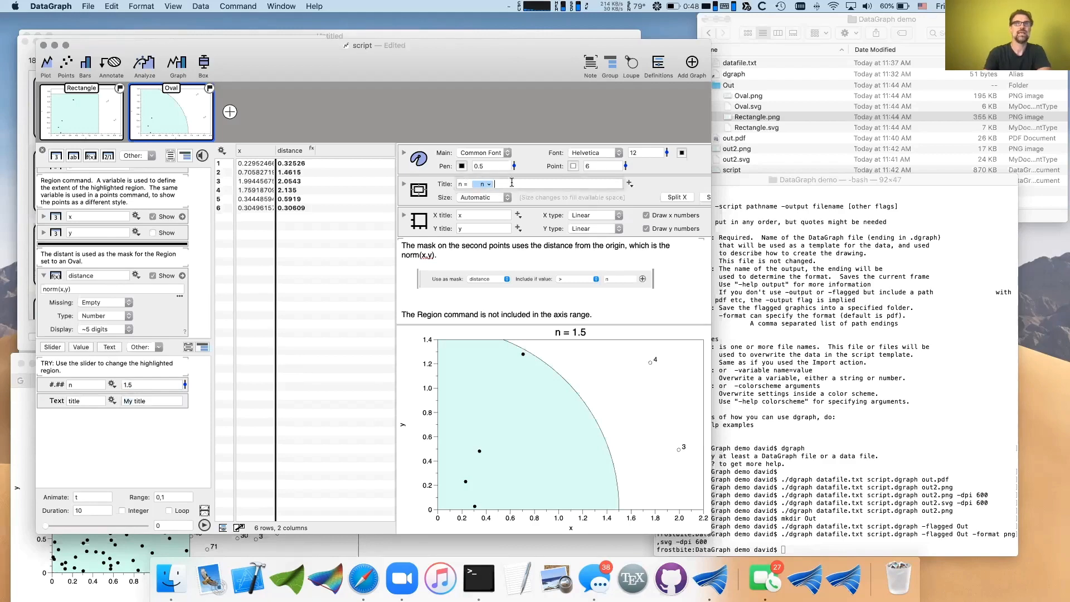
{"action": "type", "text": ":"}
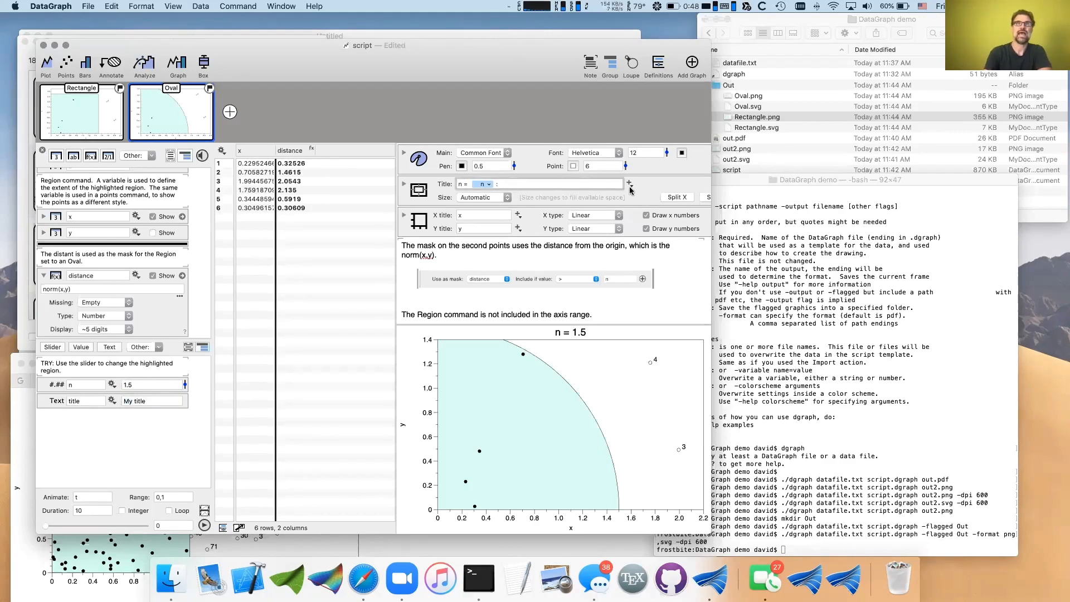
{"action": "left_click", "coordinate": [629, 184]}
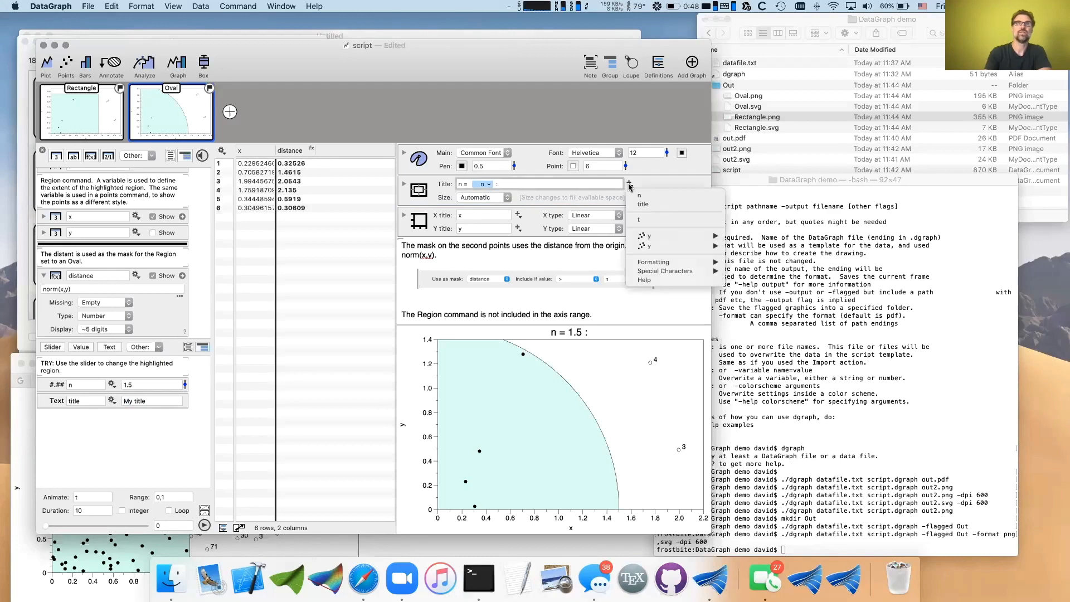
{"action": "left_click", "coordinate": [663, 204]}
{"action": "key", "text": "Return"}
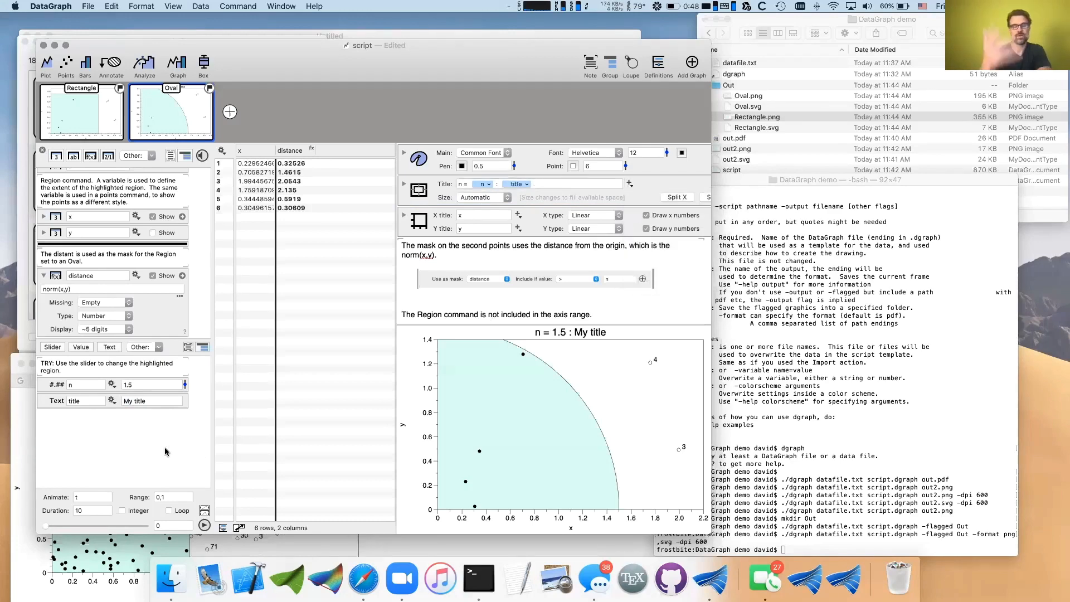
{"action": "key", "text": "cmd+s"}
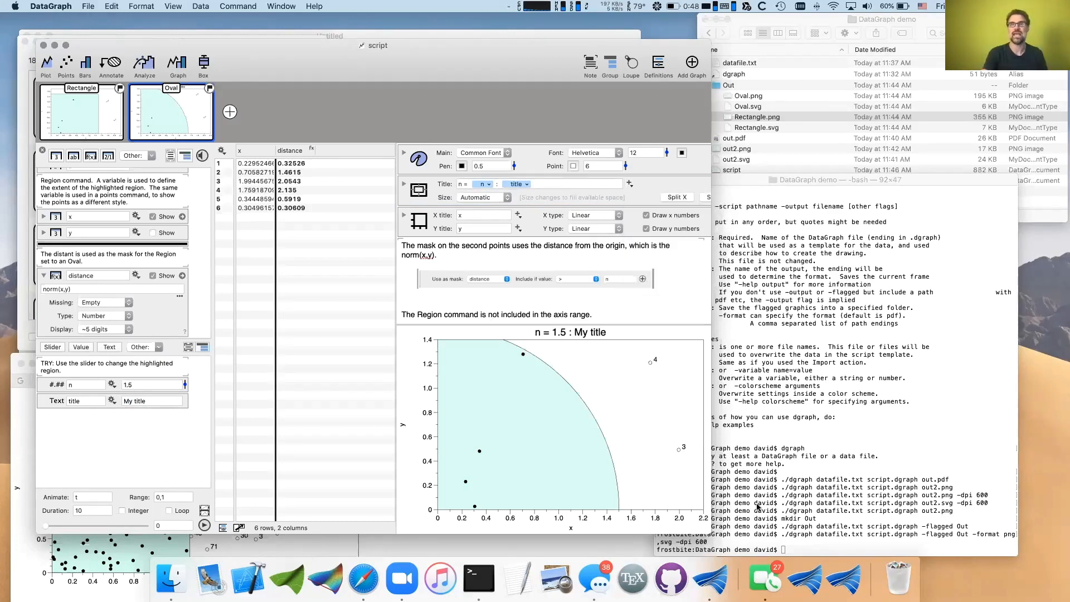
Run "./dgraph datafile.txt script.dgraph output3.png -v title="new title"" in Terminal to export with an overridden title.
{"action": "left_click", "coordinate": [822, 519]}
{"action": "key", "text": "Up"}
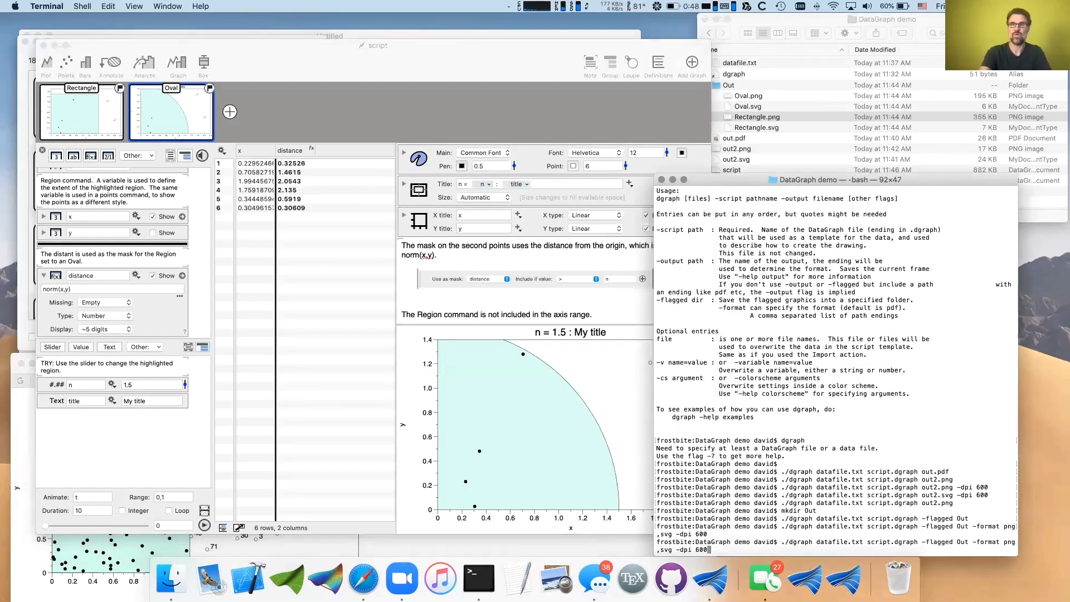
{"action": "key", "text": "Left"}
{"action": "key", "text": "Left"}
{"action": "key", "text": "Left"}
{"action": "key", "text": "Left"}
{"action": "key", "text": "Left"}
{"action": "key", "text": "Left"}
{"action": "key", "text": "Left"}
{"action": "key", "text": "Left"}
{"action": "key", "text": "Left"}
{"action": "key", "text": "Left"}
{"action": "key", "text": "Left"}
{"action": "key", "text": "Left"}
{"action": "key", "text": "Left"}
{"action": "key", "text": "Left"}
{"action": "key", "text": "Left"}
{"action": "key", "text": "Left"}
{"action": "key", "text": "Left"}
{"action": "key", "text": "Left"}
{"action": "key", "text": "Left"}
{"action": "key", "text": "Left"}
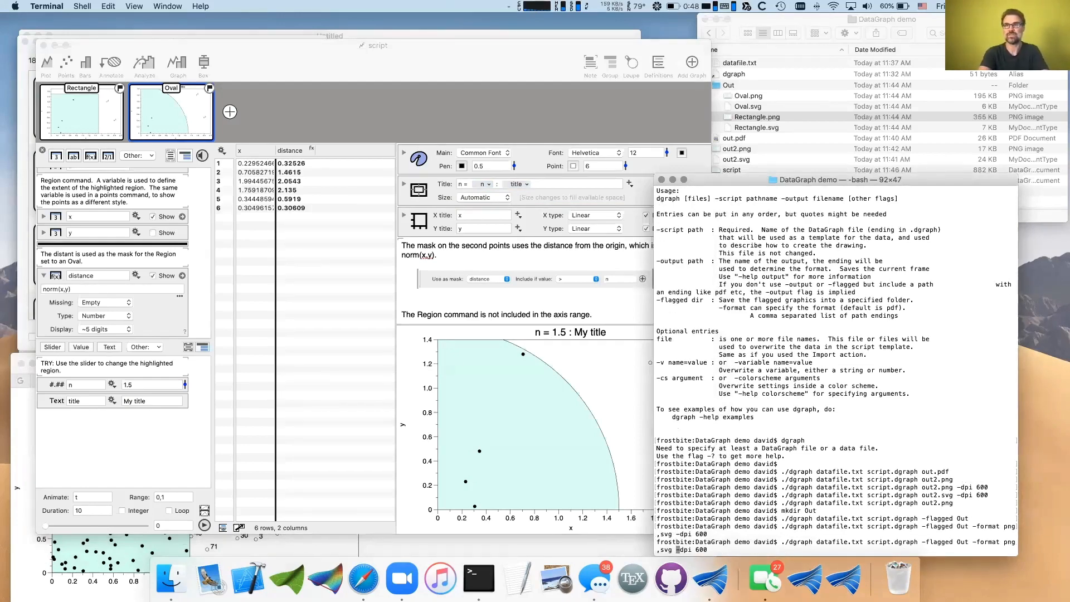
{"action": "key", "text": "Left"}
{"action": "key", "text": "Left"}
{"action": "key", "text": "Left"}
{"action": "key", "text": "Left"}
{"action": "key", "text": "Left"}
{"action": "key", "text": "Left"}
{"action": "key", "text": "Left"}
{"action": "key", "text": "Left"}
{"action": "key", "text": "Left"}
{"action": "key", "text": "Left"}
{"action": "key", "text": "Left"}
{"action": "key", "text": "Left"}
{"action": "key", "text": "Left"}
{"action": "key", "text": "Left"}
{"action": "key", "text": "Left"}
{"action": "key", "text": "Left"}
{"action": "key", "text": "Left"}
{"action": "key", "text": "ctrl+k"}
{"action": "type", "text": "output3.png -"}
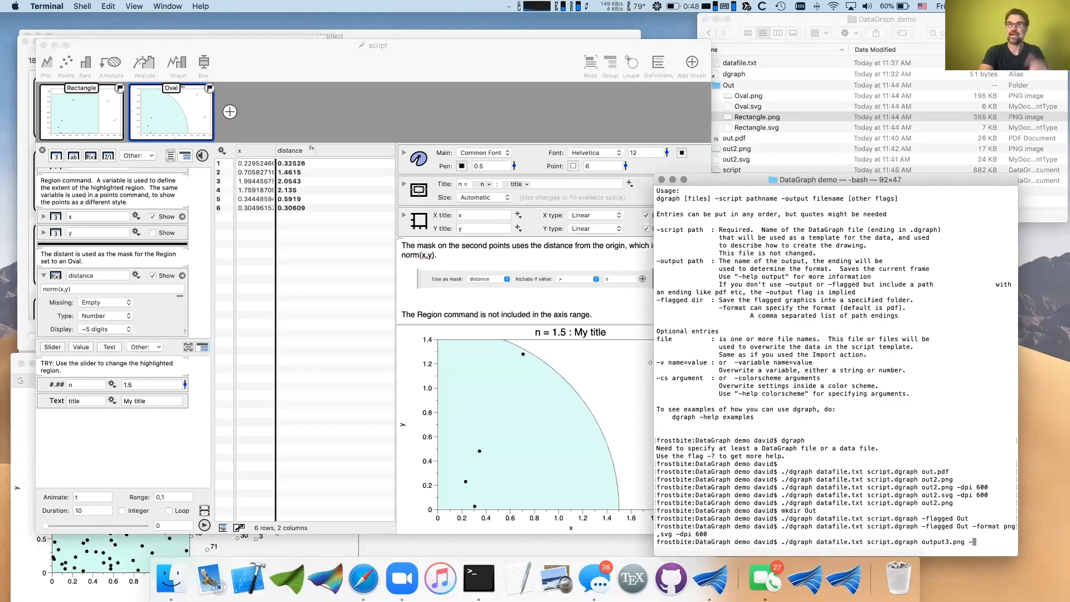
{"action": "type", "text": "v"}
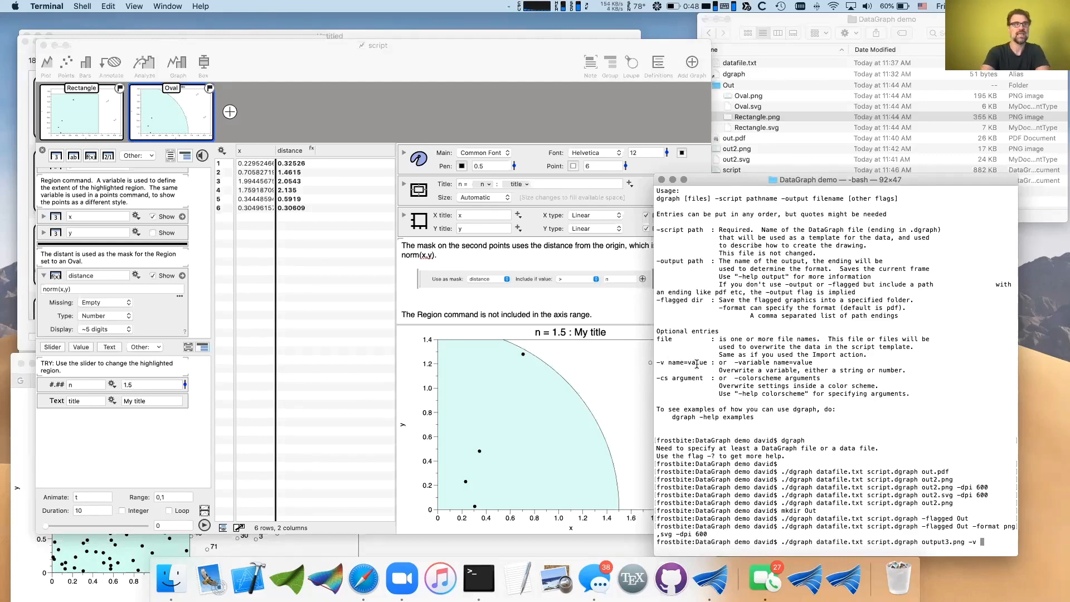
{"action": "type", "text": "title="}
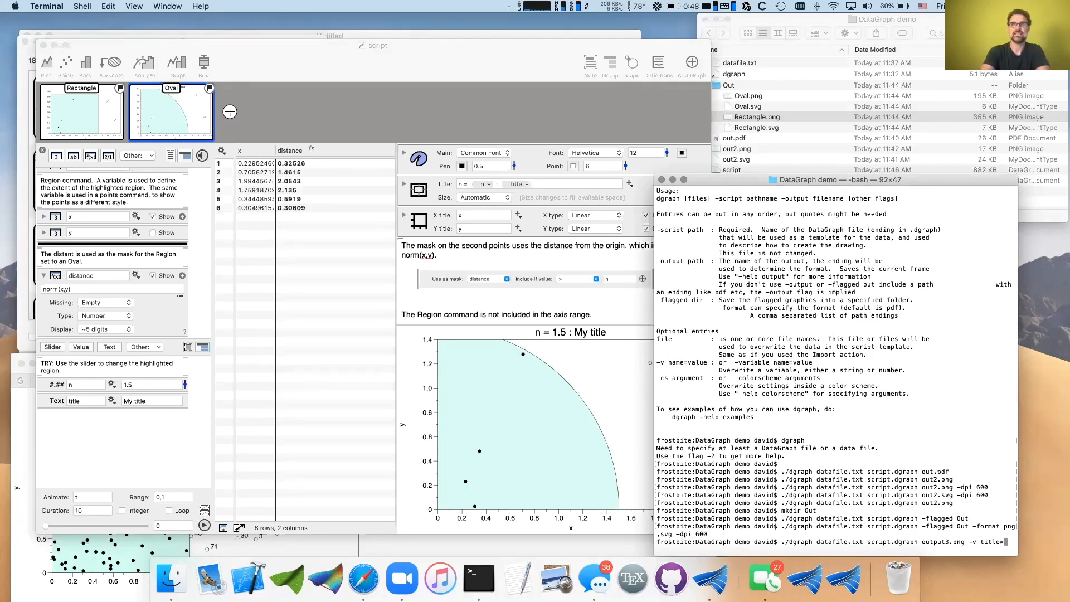
{"action": "type", "text": "\"new title\""}
{"action": "key", "text": "Return"}
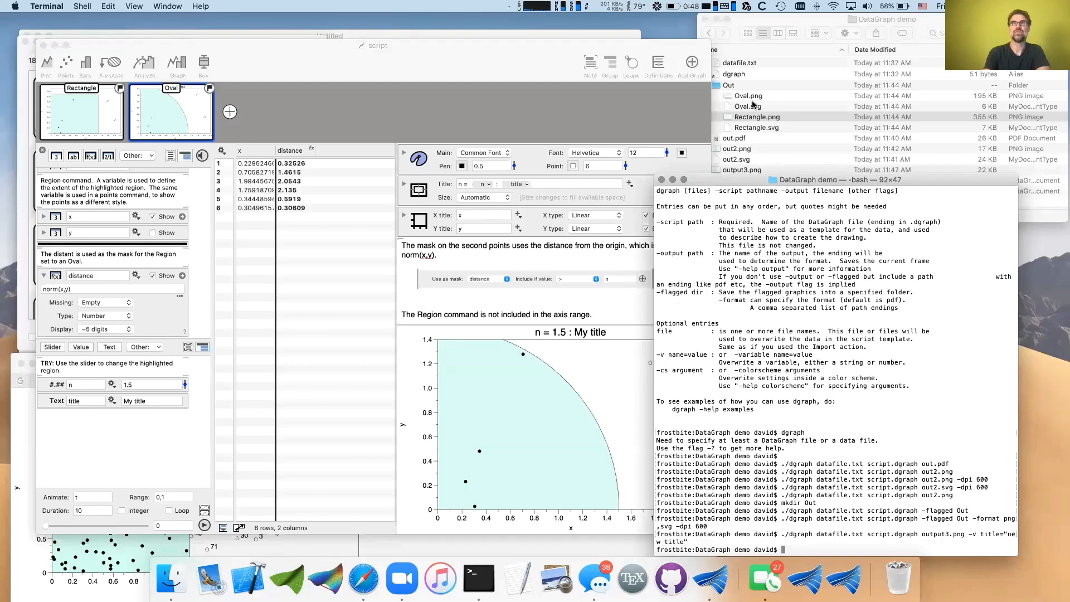
Open a quick preview of output3.png in the demo folder to check its title.
{"action": "left_click", "coordinate": [764, 116]}
{"action": "left_click", "coordinate": [761, 161]}
{"action": "left_click", "coordinate": [754, 169]}
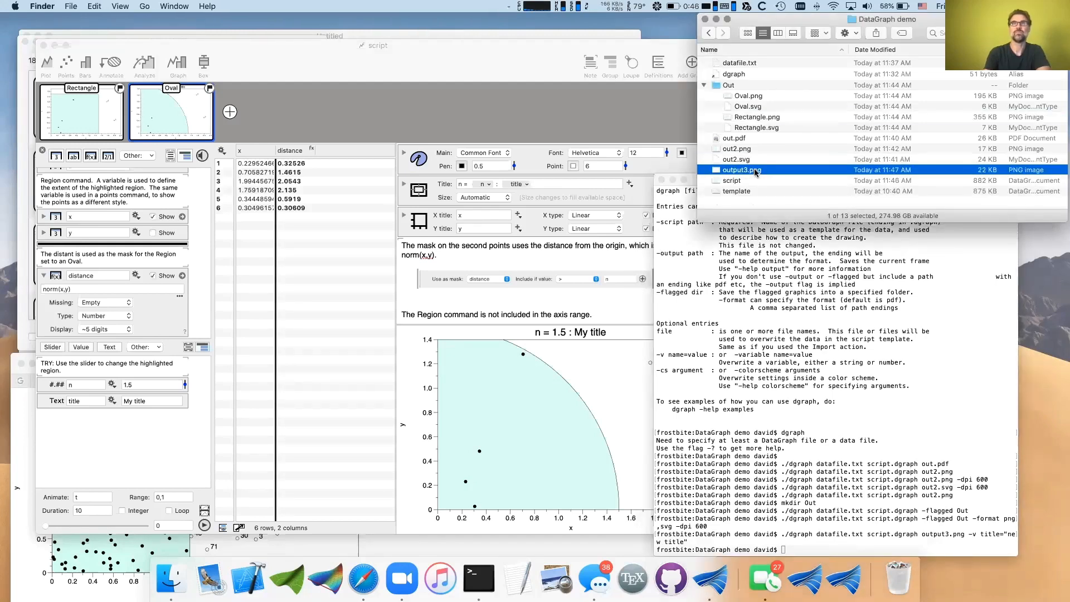
{"action": "key", "text": "space"}
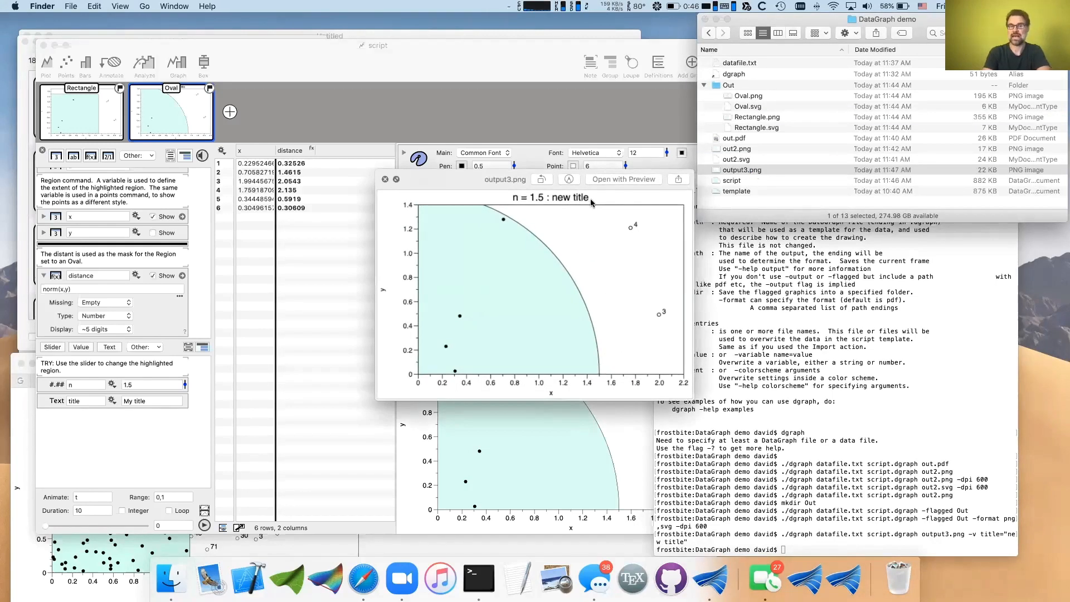
Rerun the output3.png export in Terminal with "-v n=2.1" added after the title override.
{"action": "left_click", "coordinate": [832, 473]}
{"action": "key", "text": "Up"}
{"action": "type", "text": "-v n"}
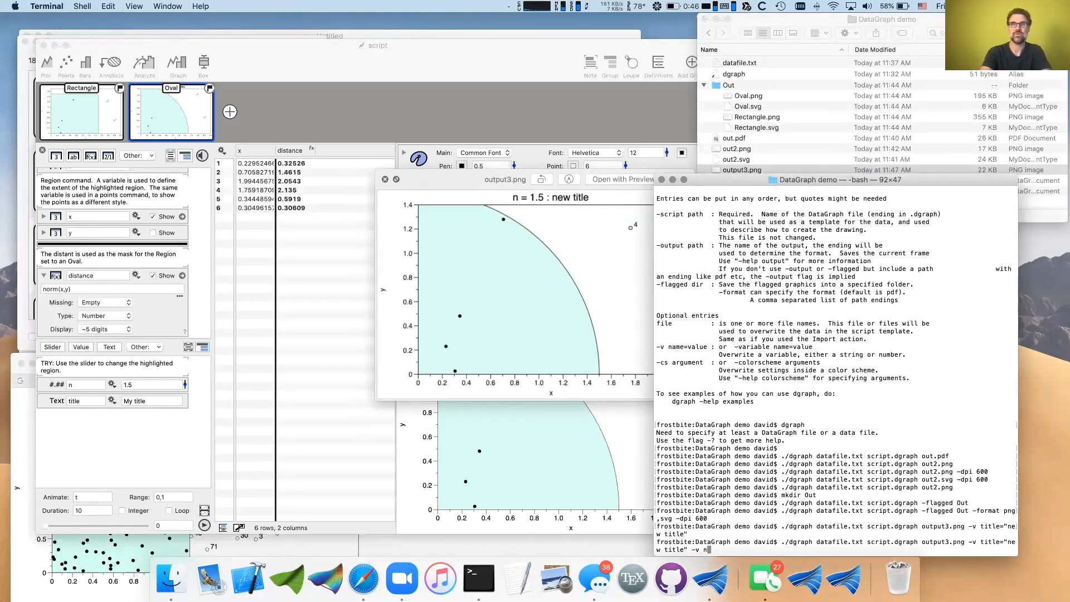
{"action": "type", "text": "=2.1"}
{"action": "key", "text": "Return"}
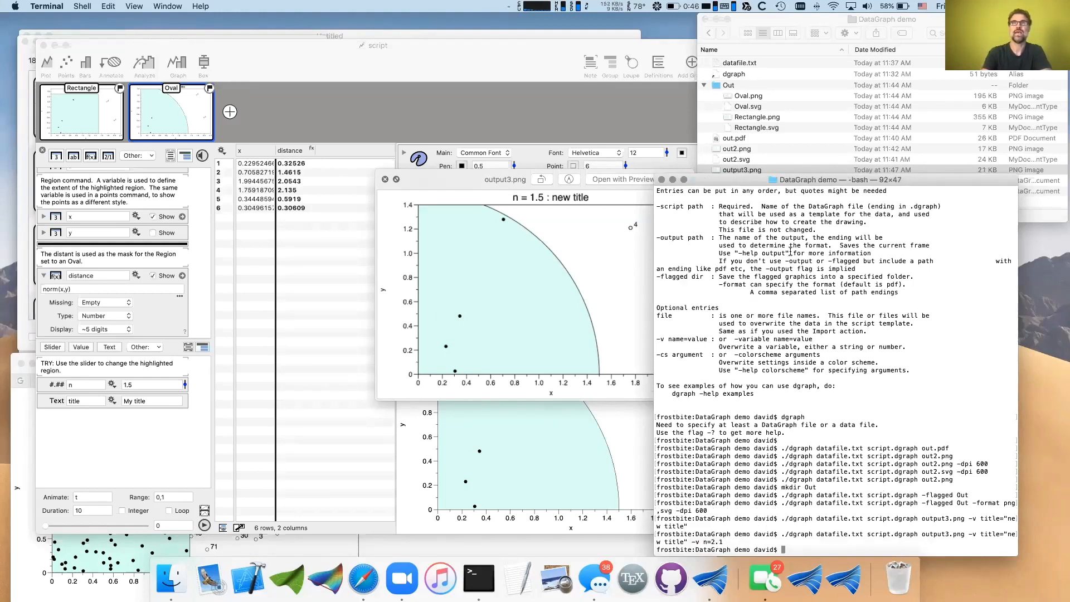
Open a quick preview of output3.png in the demo folder to check its overridden n value.
{"action": "left_click", "coordinate": [766, 159]}
{"action": "key", "text": "space"}
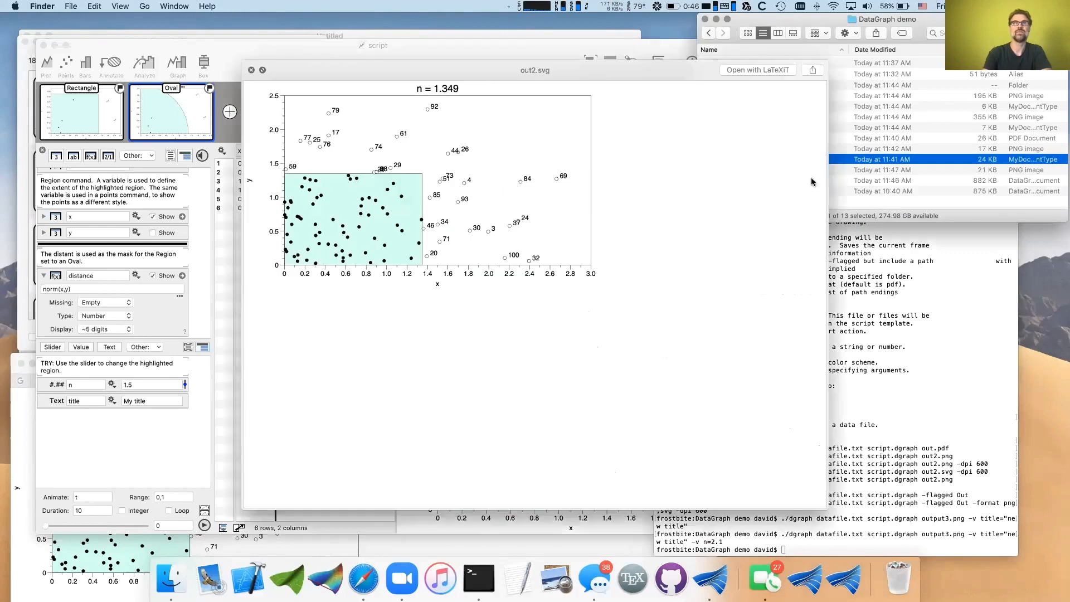
{"action": "key", "text": "space"}
{"action": "left_click", "coordinate": [725, 170]}
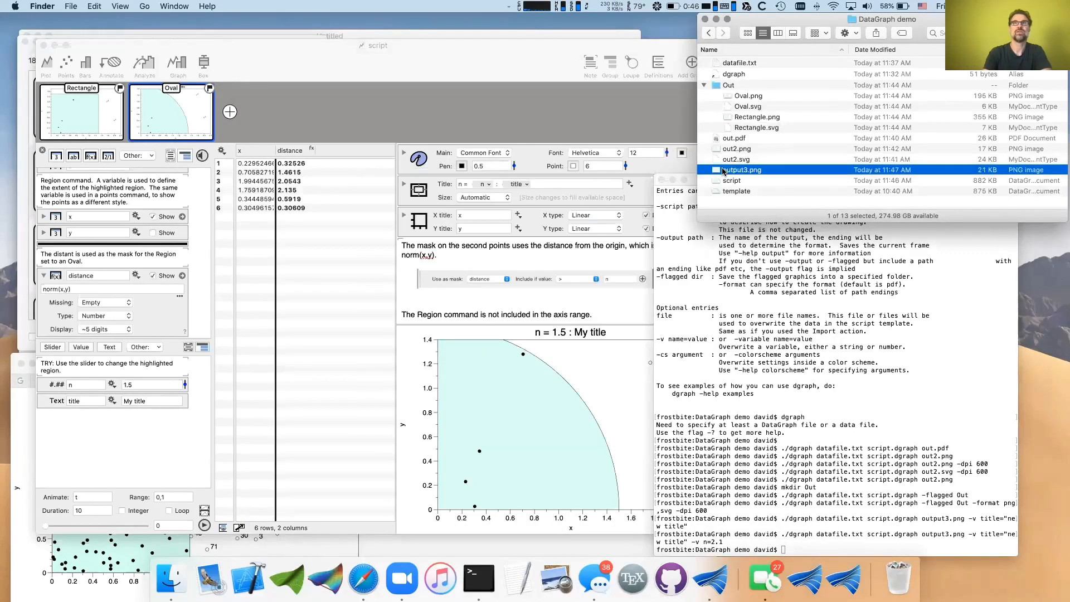
{"action": "key", "text": "space"}
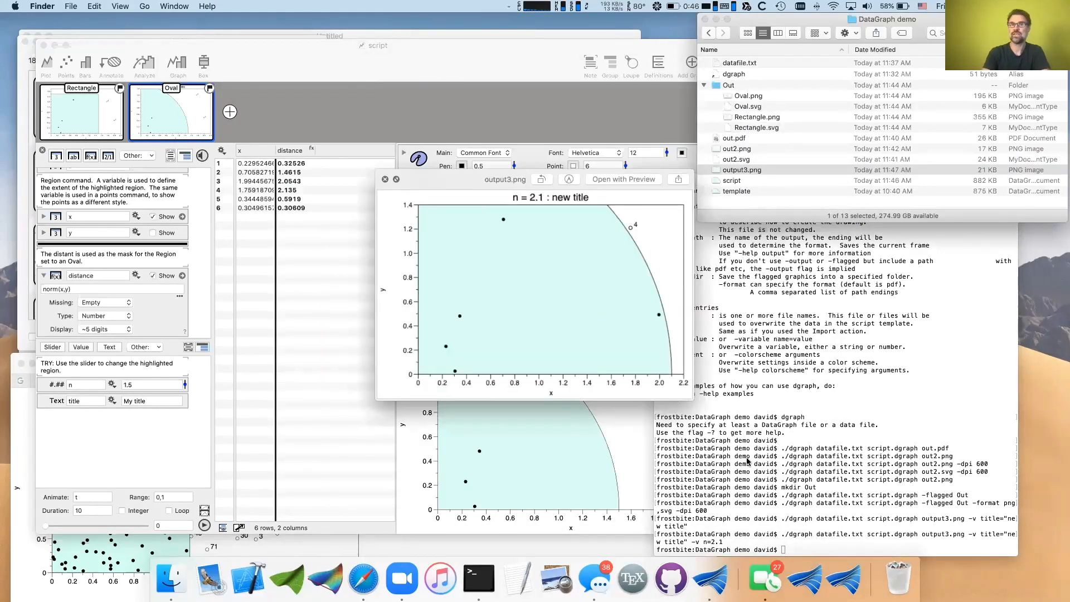
Switch to Terminal and widen its window so that the long dgraph commands fit on one line.
{"action": "left_click", "coordinate": [748, 461]}
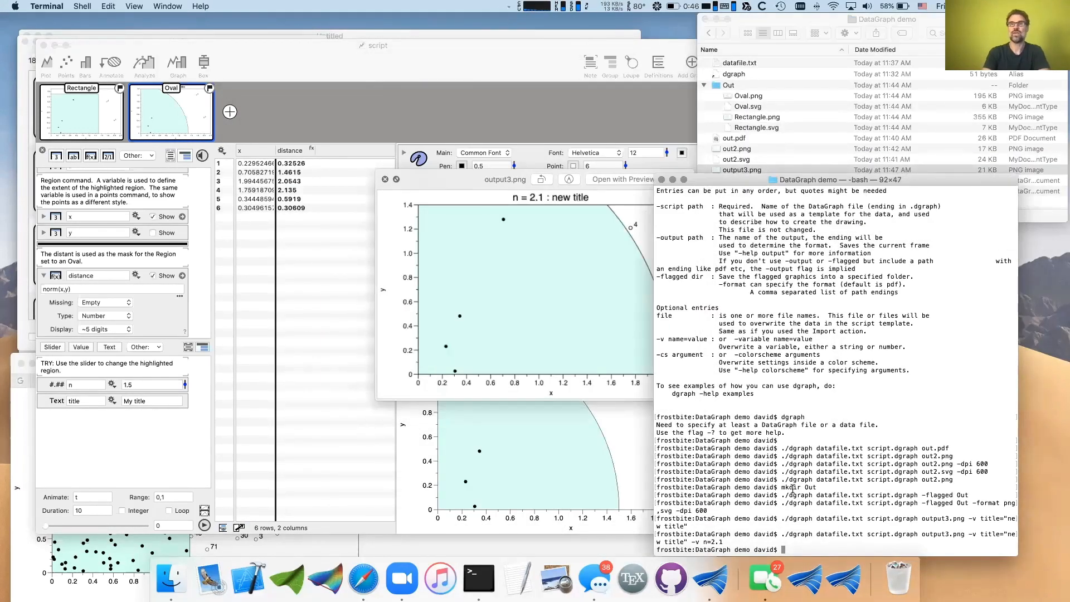
{"action": "left_click", "coordinate": [183, 454]}
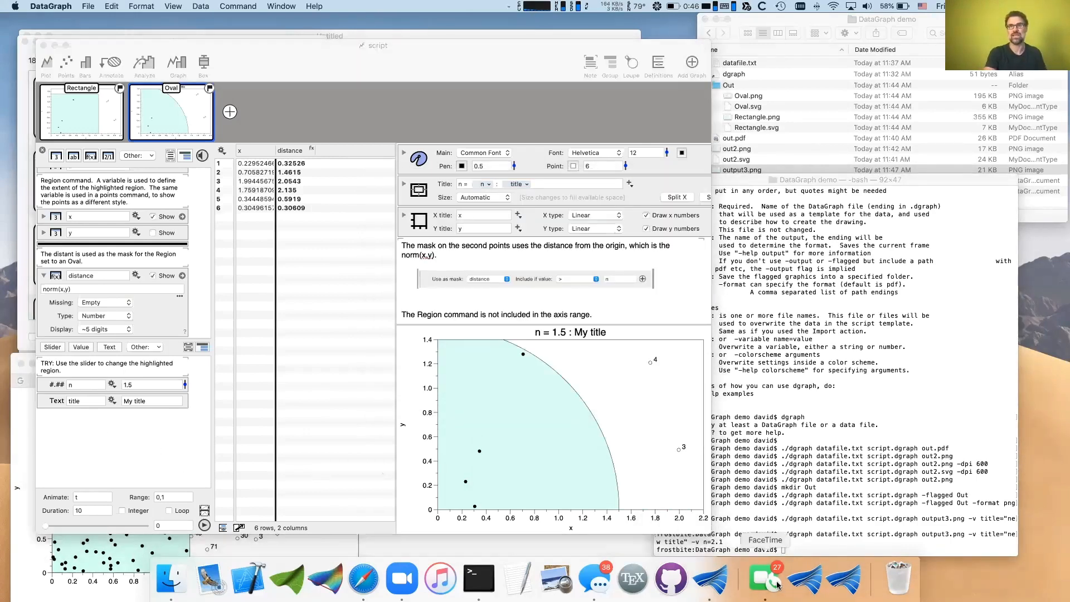
{"action": "left_click", "coordinate": [780, 535]}
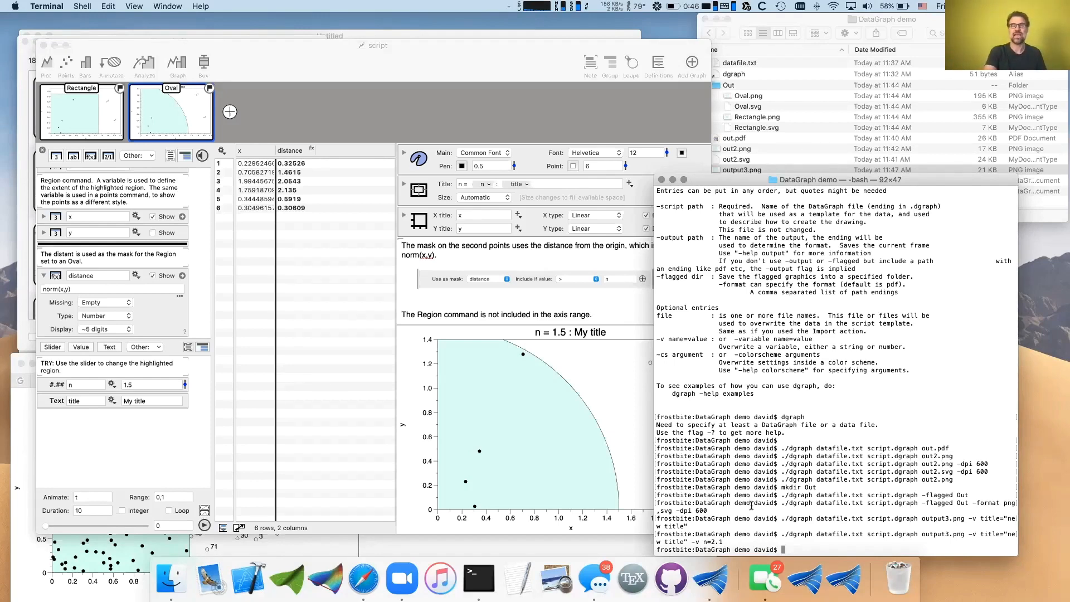
{"action": "left_click_drag", "start_coordinate": [782, 535], "coordinate": [852, 535]}
{"action": "left_click_drag", "start_coordinate": [655, 478], "coordinate": [506, 477]}
Highlight the two output3.png export commands and the datafile.txt argument of an earlier out2.png export in Terminal.
{"action": "left_click_drag", "start_coordinate": [640, 542], "coordinate": [838, 534]}
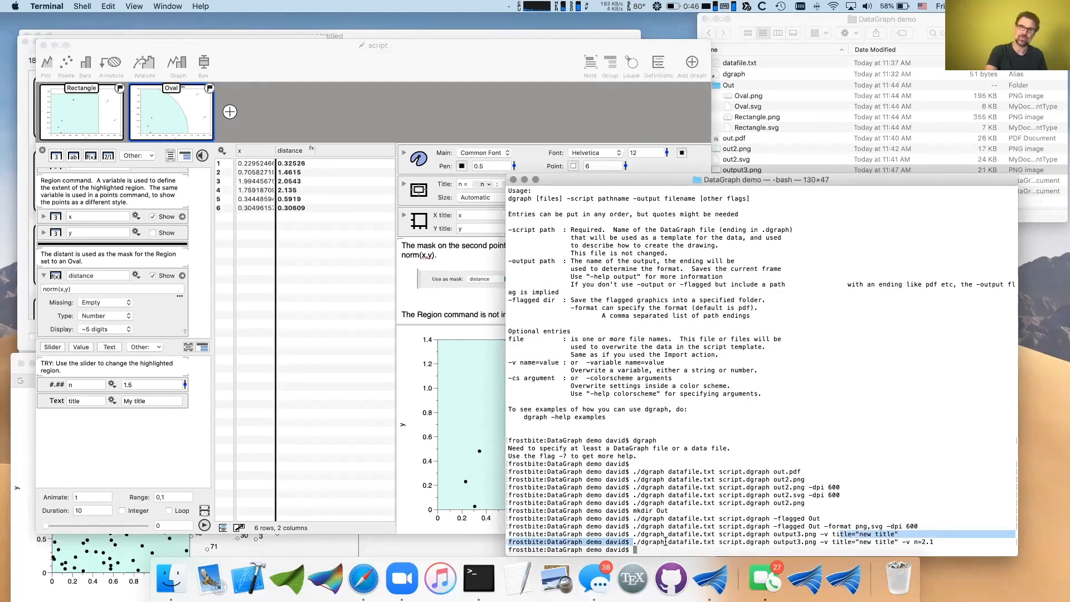
{"action": "left_click_drag", "start_coordinate": [665, 542], "coordinate": [940, 541]}
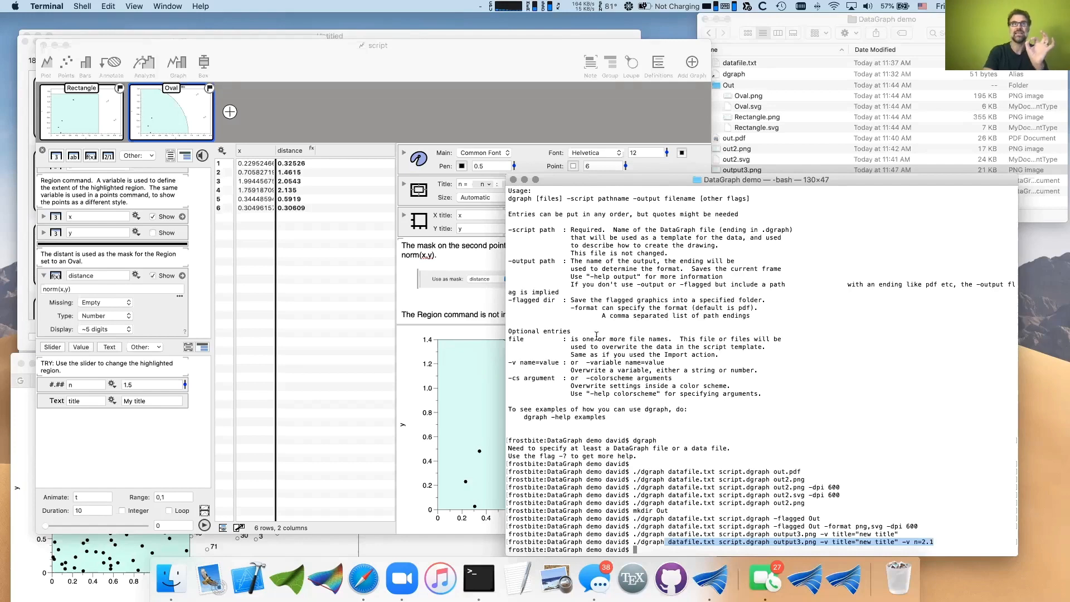
{"action": "scroll", "coordinate": [543, 290], "scroll_direction": "up", "scroll_amount": 2}
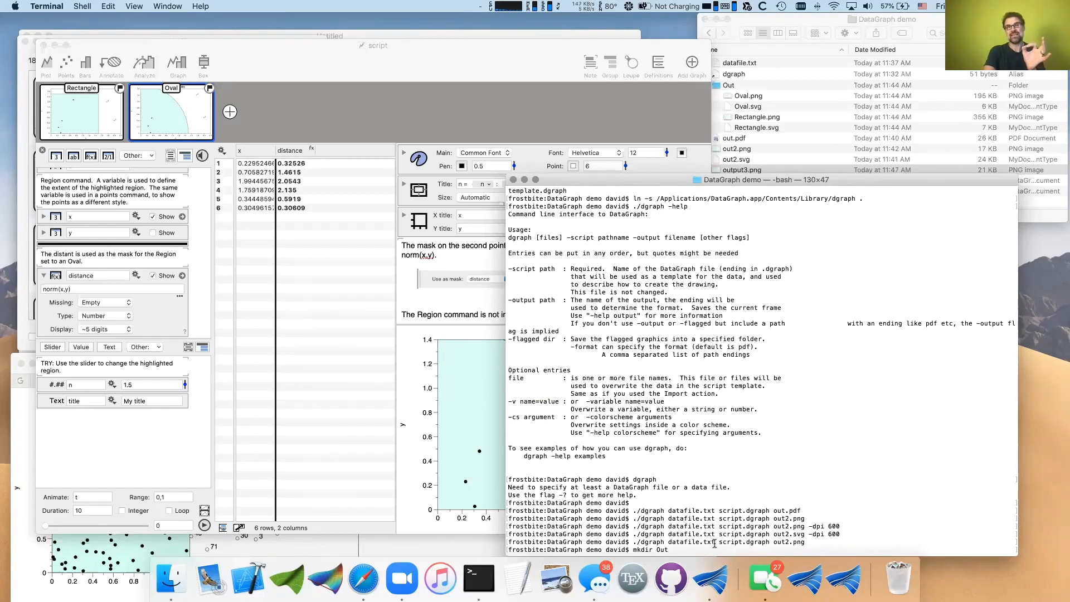
{"action": "left_click_drag", "start_coordinate": [714, 543], "coordinate": [679, 544]}
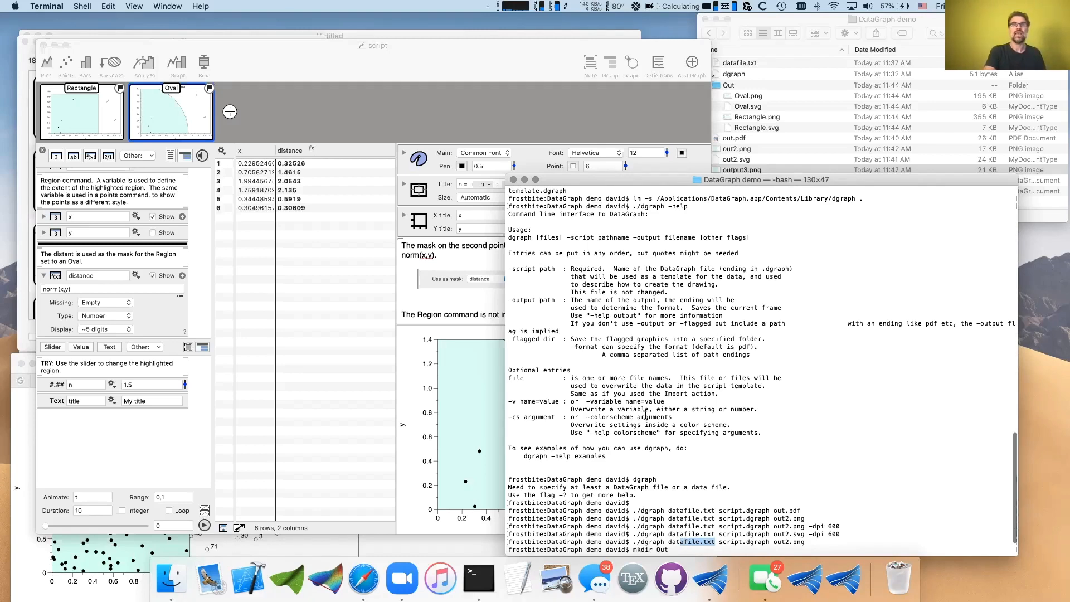
{"action": "scroll", "coordinate": [646, 416], "scroll_direction": "down", "scroll_amount": 3}
{"action": "scroll", "coordinate": [645, 415], "scroll_direction": "down", "scroll_amount": 2}
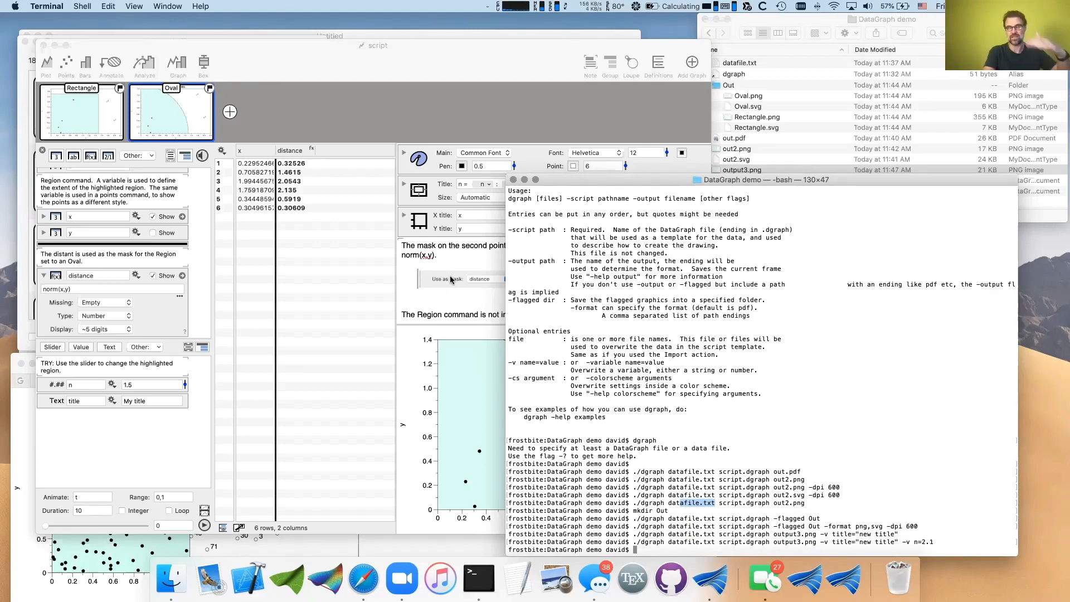
Run "./dgraph datafile.txt script.dgraph" in Terminal without an output file to open the imported data in DataGraph.
{"action": "key", "text": "Up"}
{"action": "key", "text": "ctrl+a"}
{"action": "key", "text": "Right"}
{"action": "key", "text": "Right"}
{"action": "key", "text": "Right"}
{"action": "key", "text": "Right"}
{"action": "key", "text": "Right"}
{"action": "key", "text": "Right"}
{"action": "key", "text": "Right"}
{"action": "key", "text": "Right"}
{"action": "key", "text": "Right"}
{"action": "key", "text": "Right"}
{"action": "key", "text": "Right"}
{"action": "key", "text": "Right"}
{"action": "key", "text": "Right"}
{"action": "key", "text": "Right"}
{"action": "key", "text": "Right"}
{"action": "key", "text": "Right"}
{"action": "key", "text": "Right"}
{"action": "key", "text": "Right"}
{"action": "key", "text": "Right"}
{"action": "key", "text": "Right"}
{"action": "key", "text": "Right"}
{"action": "key", "text": "Right"}
{"action": "key", "text": "Right"}
{"action": "key", "text": "Right"}
{"action": "key", "text": "Right"}
{"action": "key", "text": "Right"}
{"action": "key", "text": "Right"}
{"action": "key", "text": "Right"}
{"action": "key", "text": "Right"}
{"action": "key", "text": "Right"}
{"action": "key", "text": "Right"}
{"action": "key", "text": "Right"}
{"action": "key", "text": "Right"}
{"action": "key", "text": "Left"}
{"action": "key", "text": "ctrl+k"}
{"action": "key", "text": "Return"}
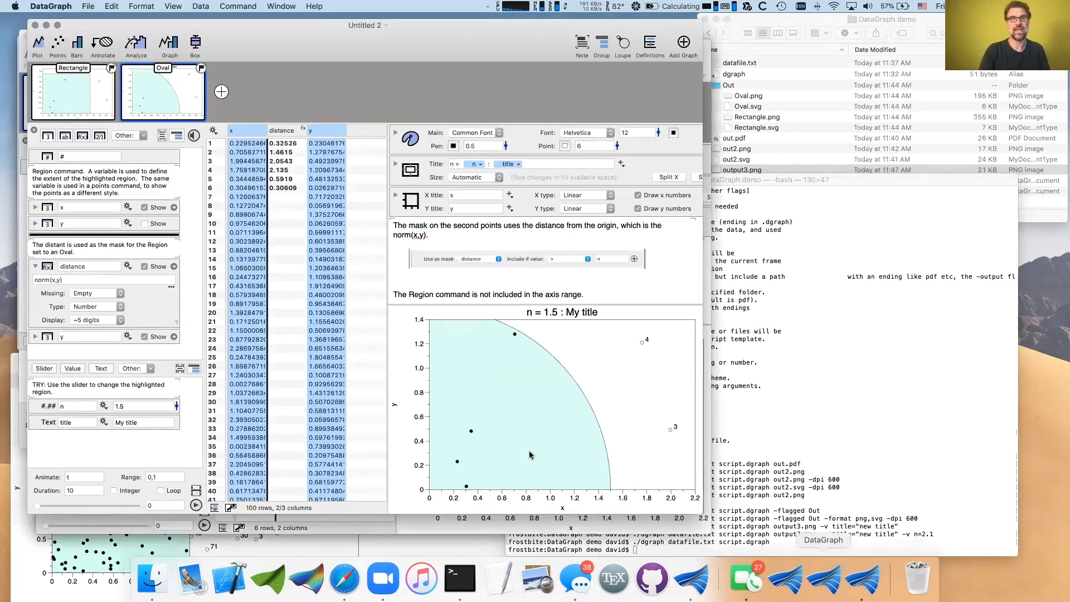
Compare the Untitled 2 window with the script window, and highlight output3.png in the last export command in Terminal.
{"action": "left_click_drag", "start_coordinate": [358, 59], "coordinate": [513, 101]}
{"action": "mouse_move", "coordinate": [410, 69]}
{"action": "left_mouse_down"}
{"action": "mouse_move", "coordinate": [347, 58]}
{"action": "mouse_move", "coordinate": [394, 65]}
{"action": "left_mouse_up"}
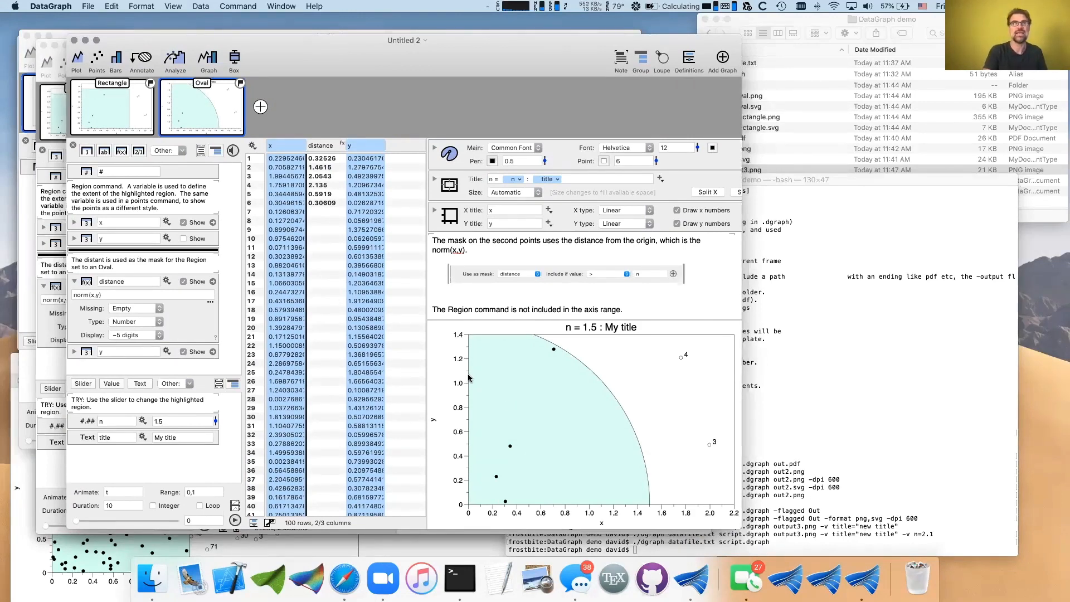
{"action": "left_click_drag", "start_coordinate": [481, 57], "coordinate": [716, 58]}
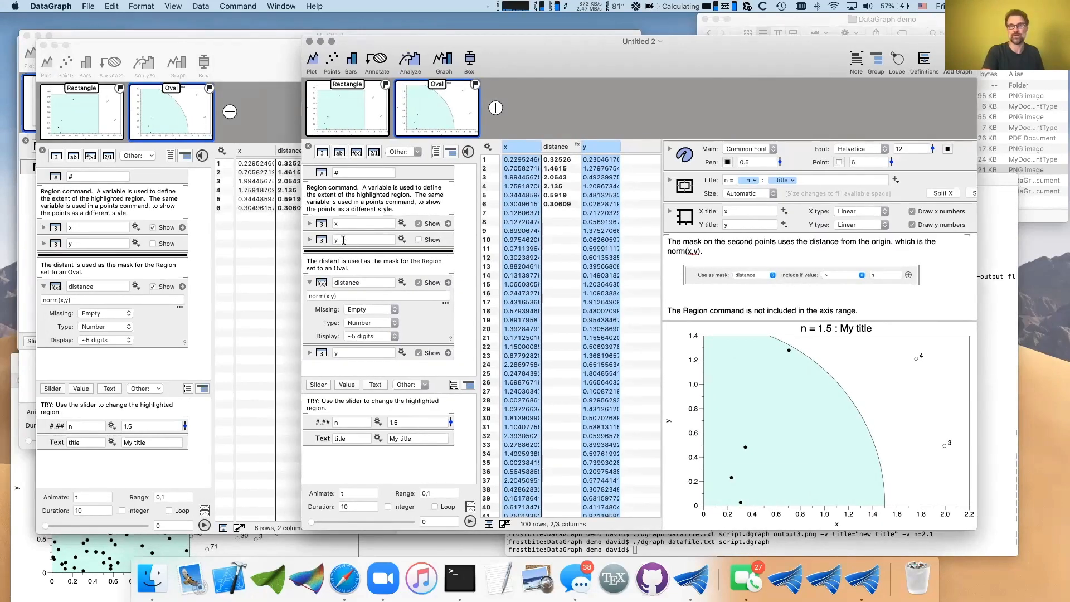
{"action": "left_click_drag", "start_coordinate": [756, 54], "coordinate": [506, 52]}
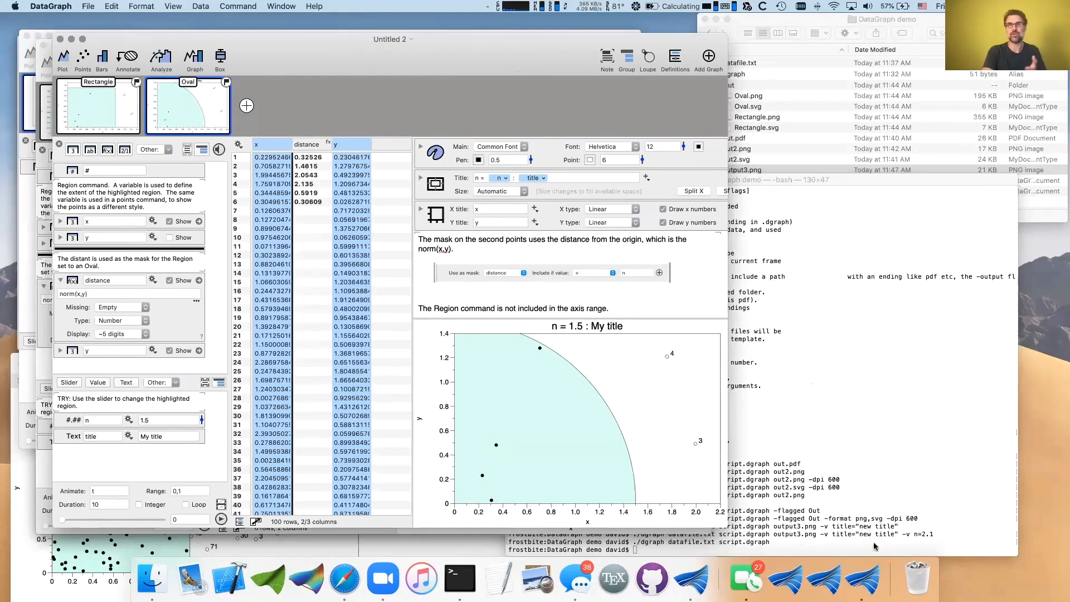
{"action": "left_click", "coordinate": [802, 545]}
{"action": "left_click_drag", "start_coordinate": [774, 534], "coordinate": [818, 534]}
{"action": "left_click", "coordinate": [450, 438]}
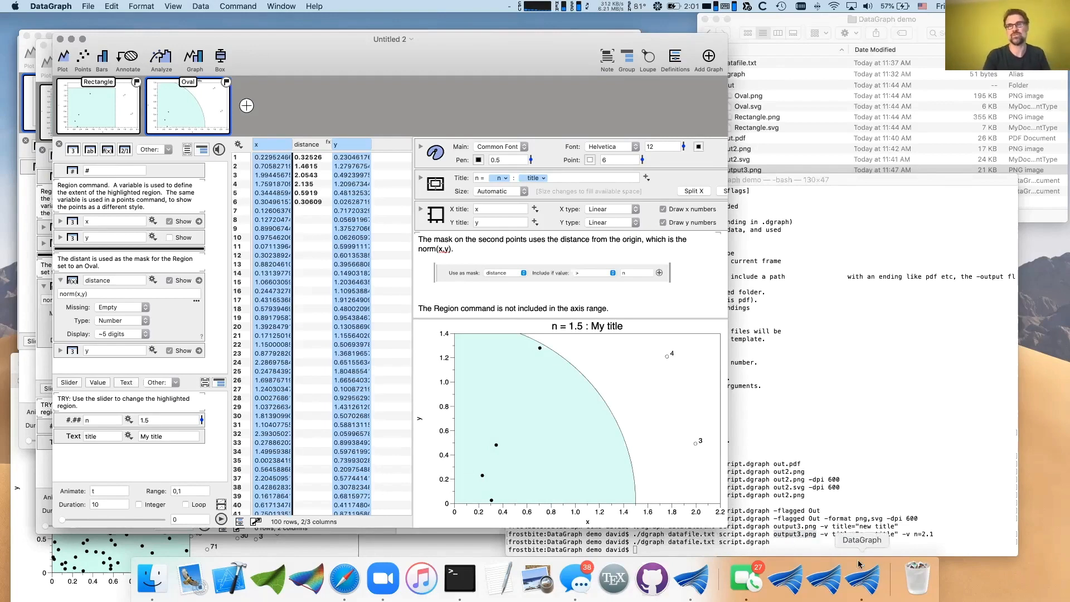
Remove two surplus DataGraph icons from the Dock and highlight "./dgraph datafile.txt" in Terminal's latest command.
{"action": "left_click_drag", "start_coordinate": [788, 577], "coordinate": [797, 446]}
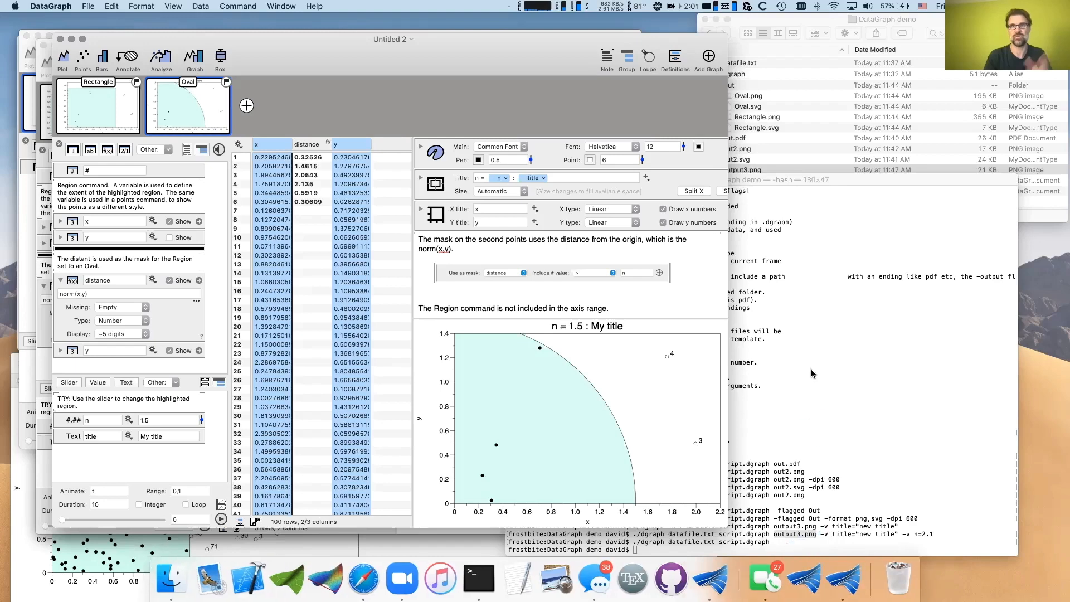
{"action": "left_click_drag", "start_coordinate": [813, 565], "coordinate": [806, 312]}
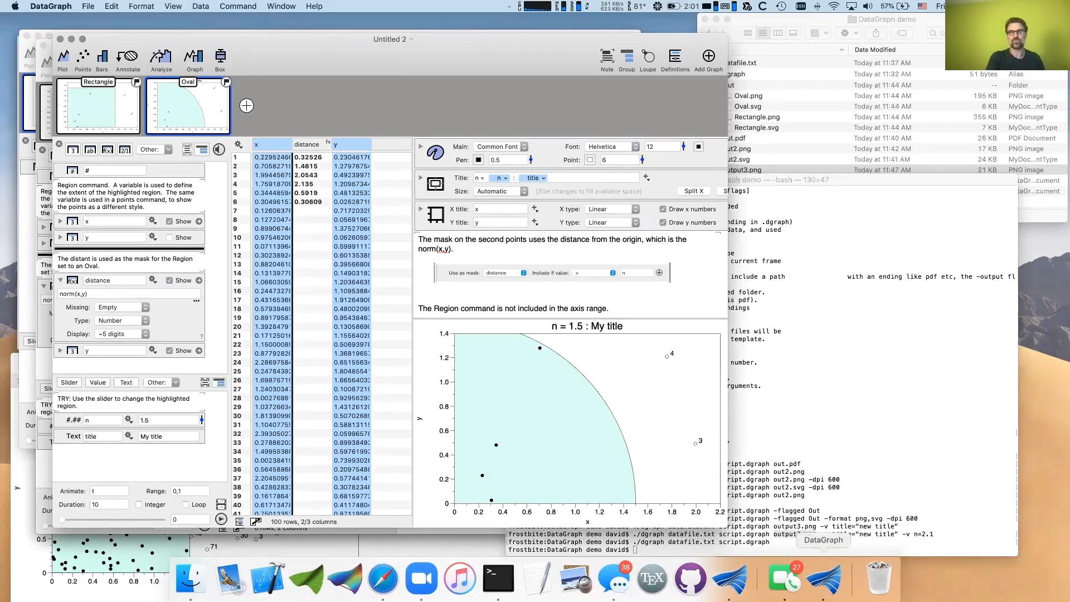
{"action": "left_click", "coordinate": [805, 461]}
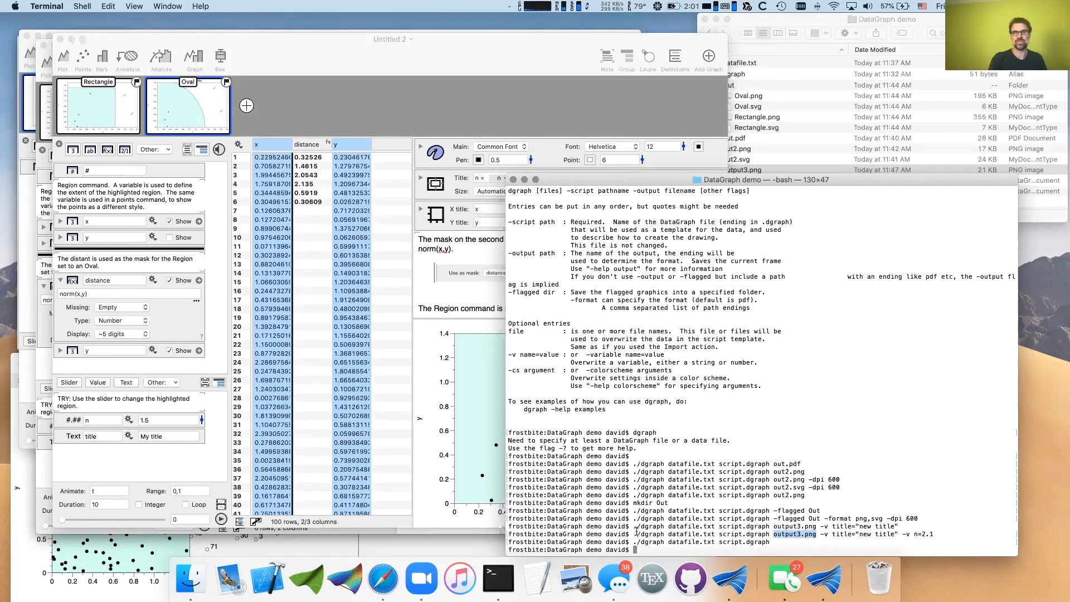
{"action": "left_click_drag", "start_coordinate": [633, 541], "coordinate": [718, 542]}
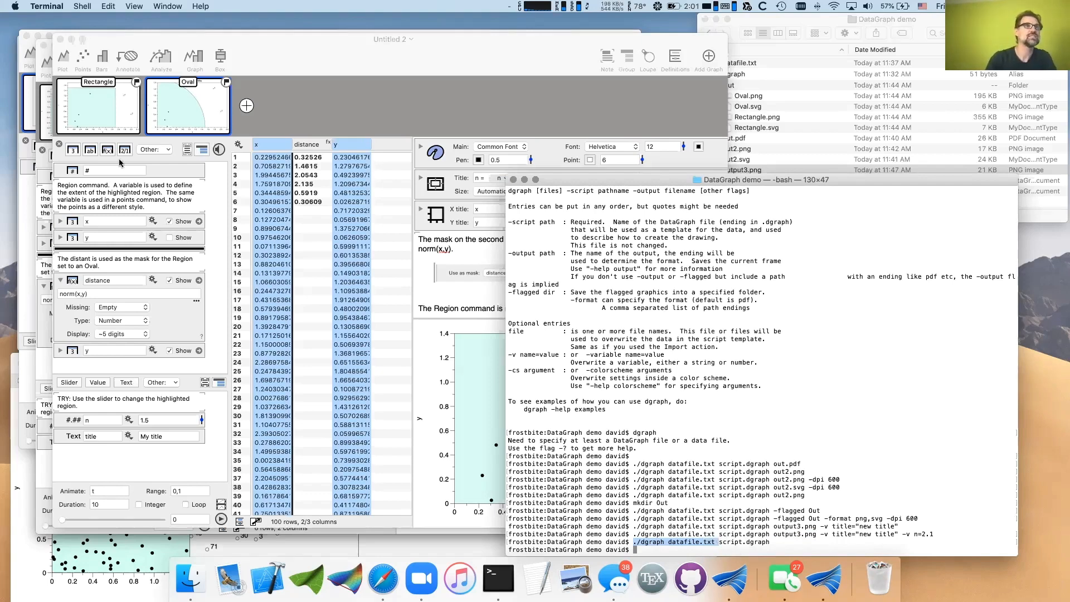
Close the Untitled 2 window and show the y column in the script's data table.
{"action": "left_click", "coordinate": [61, 40]}
{"action": "left_click", "coordinate": [284, 79]}
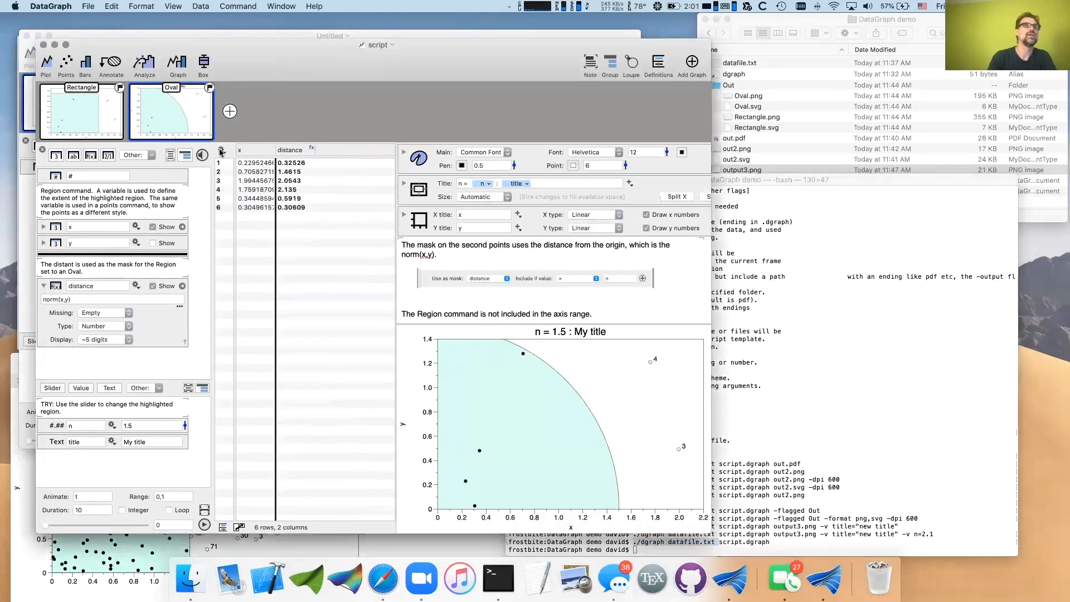
{"action": "left_click", "coordinate": [153, 243]}
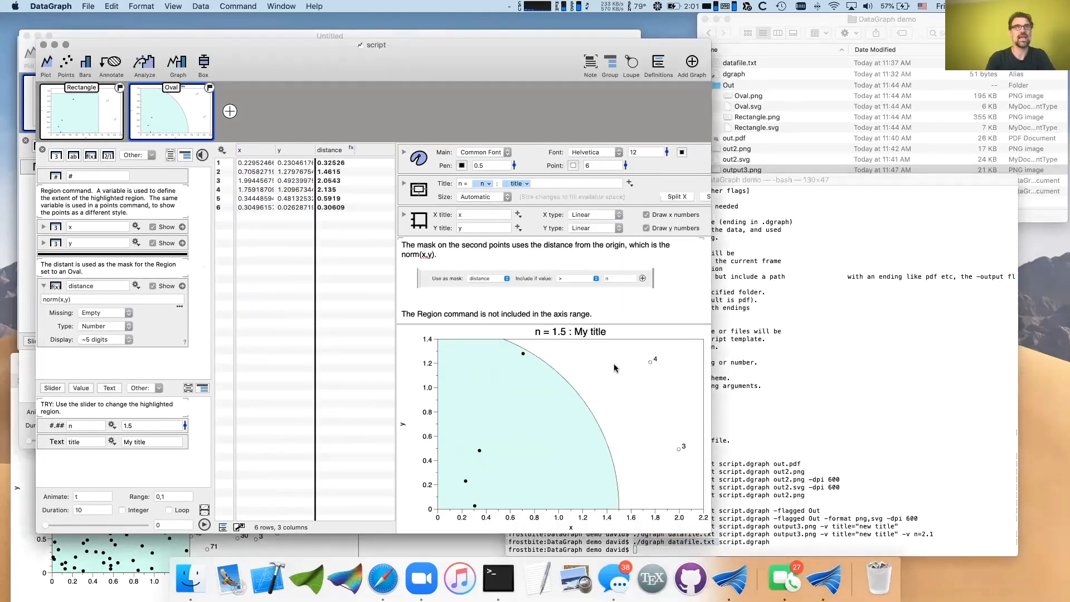
Run "./dgraph datafile.txt script.dgraph outp.svg" in Terminal to export the graph as SVG.
{"action": "left_click", "coordinate": [846, 408]}
{"action": "key", "text": "Up"}
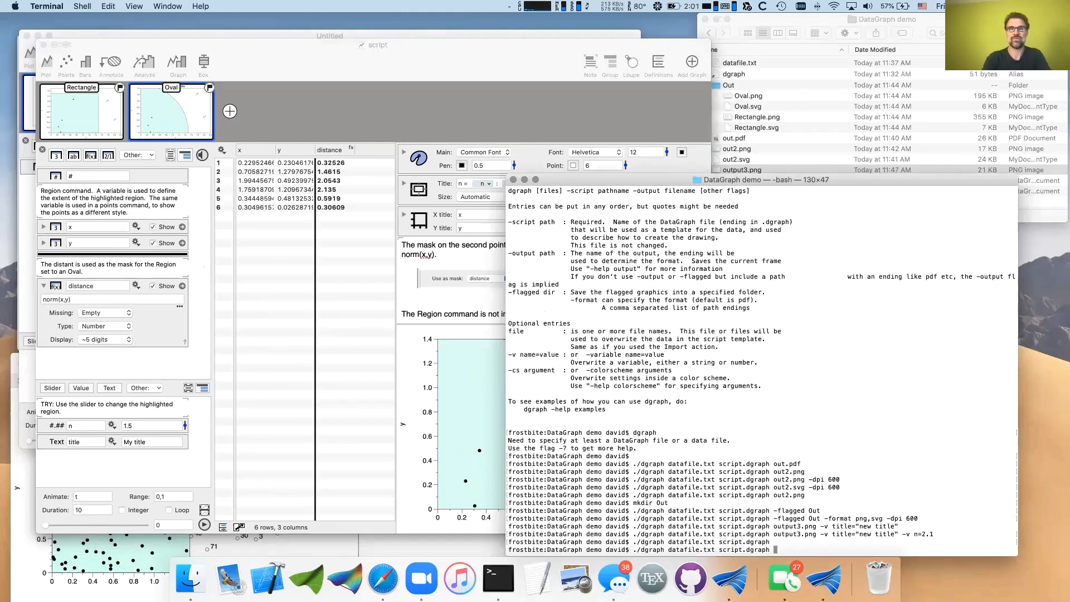
{"action": "type", "text": "-output"}
{"action": "key", "text": "BackSpace"}
{"action": "key", "text": "BackSpace"}
{"action": "key", "text": "BackSpace"}
{"action": "key", "text": "BackSpace"}
{"action": "key", "text": "BackSpace"}
{"action": "key", "text": "BackSpace"}
{"action": "key", "text": "BackSpace"}
{"action": "key", "text": "BackSpace"}
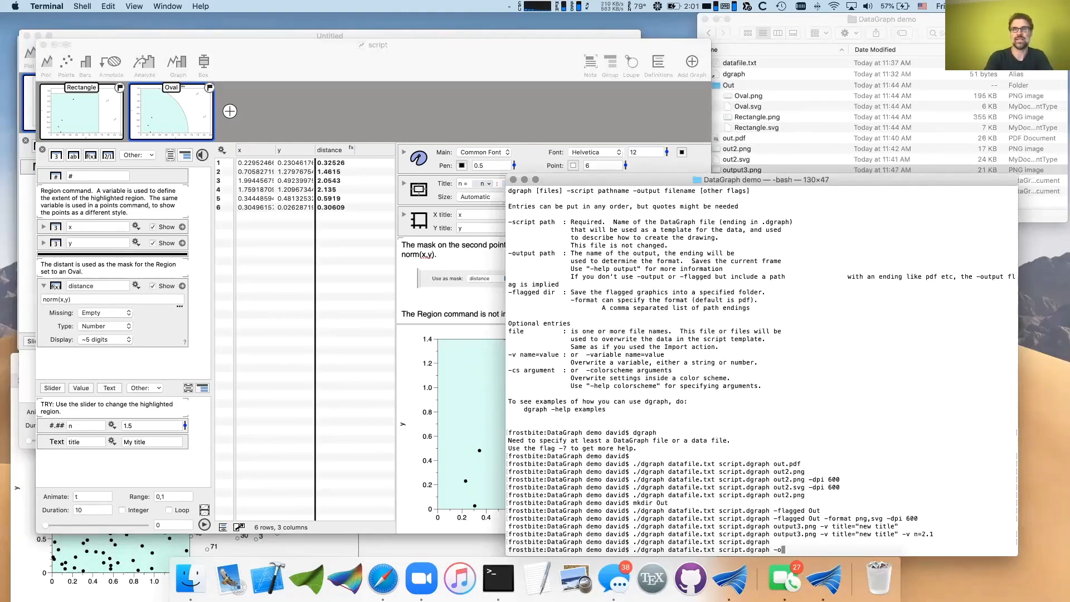
{"action": "type", "text": "oupt"}
{"action": "type", "text": ".svg"}
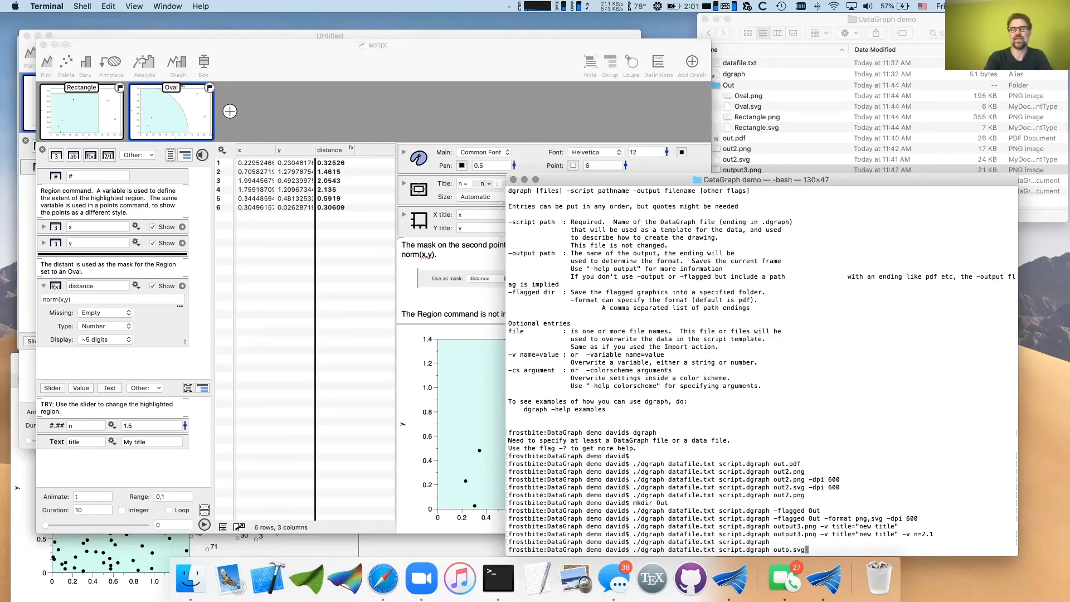
{"action": "key", "text": "Return"}
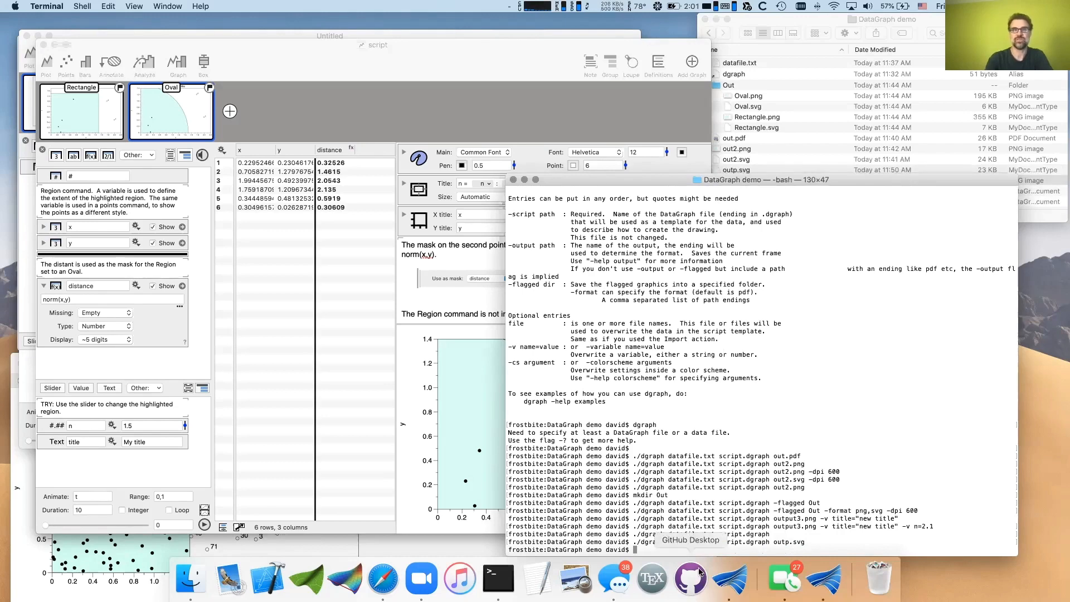
Upload the exported graph to the web server with "scp outp.svg visualdatatools:public_html/outp.svg".
{"action": "type", "text": "scp "}
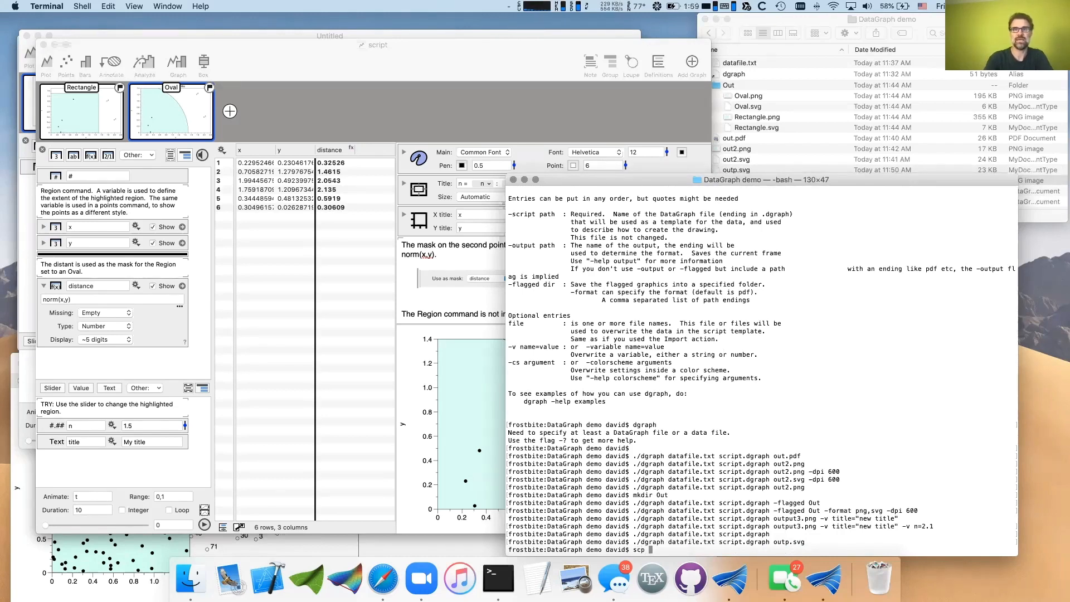
{"action": "type", "text": "outp.svg visualda"}
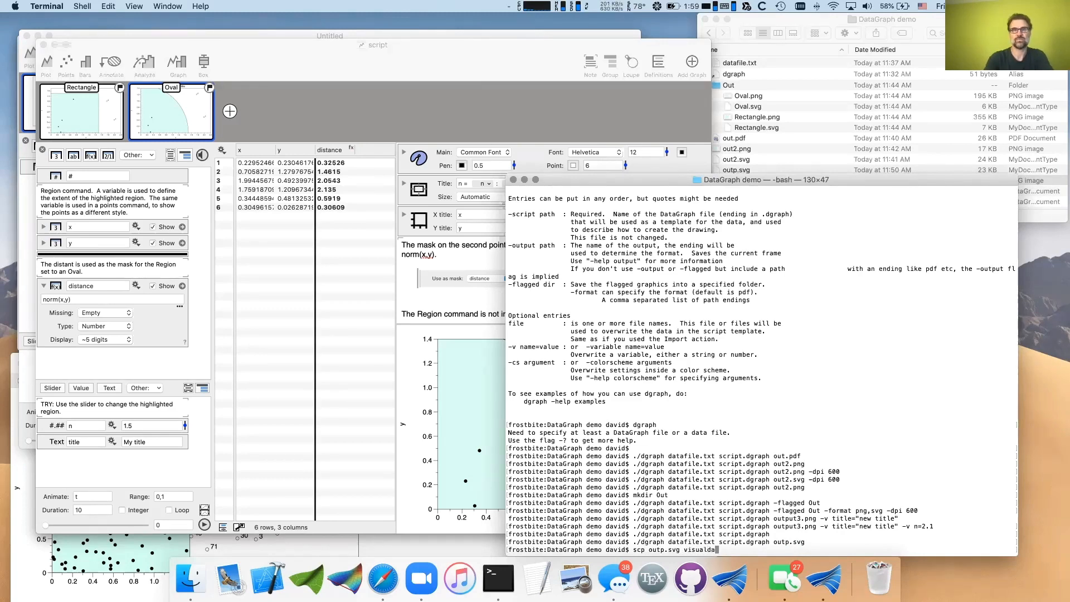
{"action": "type", "text": "tatools:."}
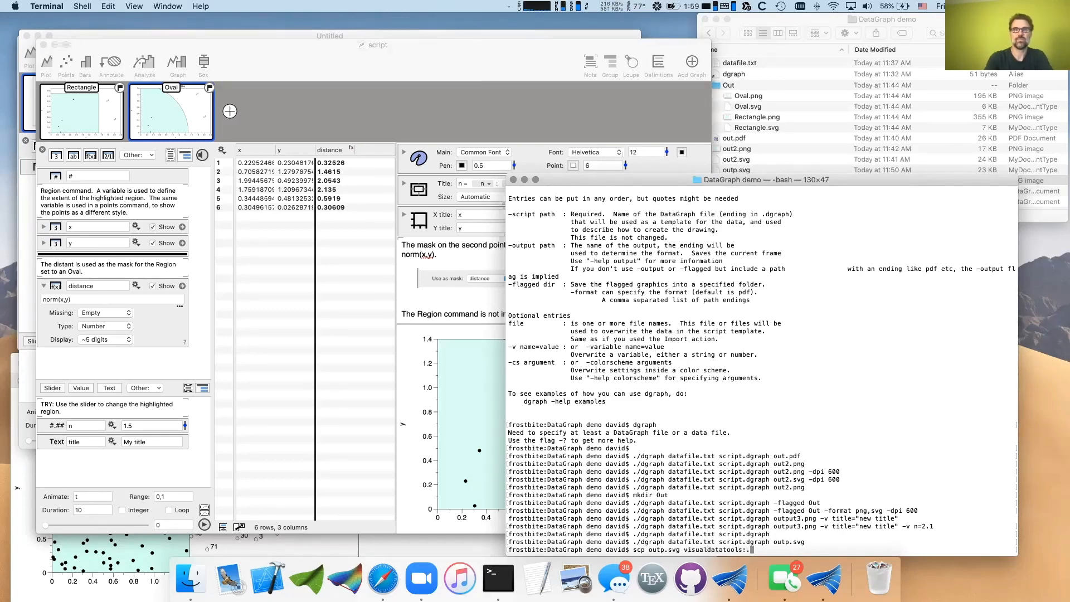
{"action": "key", "text": "BackSpace"}
{"action": "type", "text": "public_html/outp.svg"}
{"action": "key", "text": "Return"}
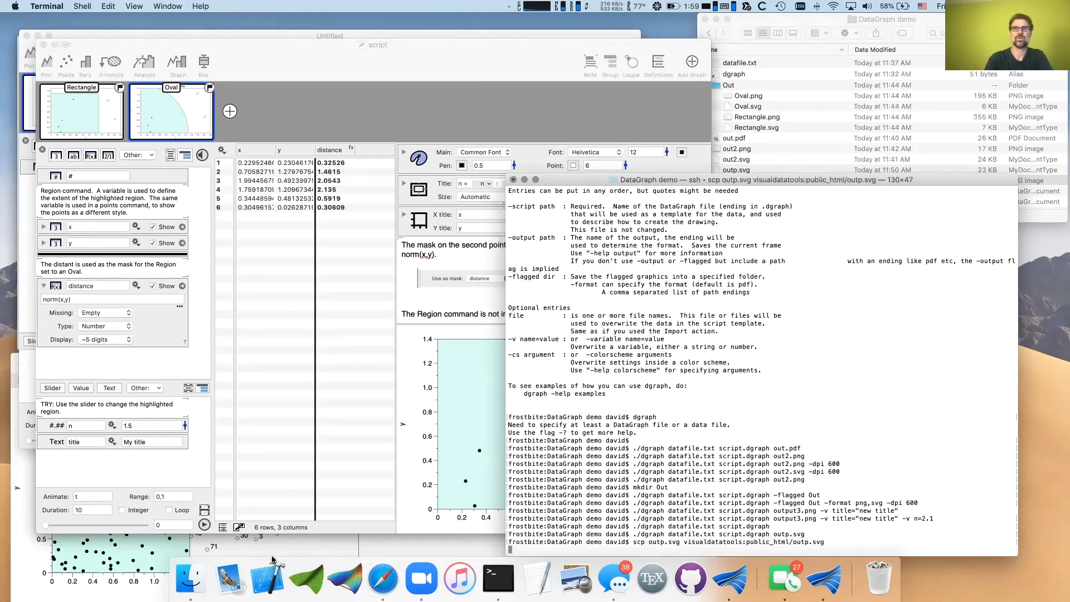
{"action": "left_click", "coordinate": [383, 577]}
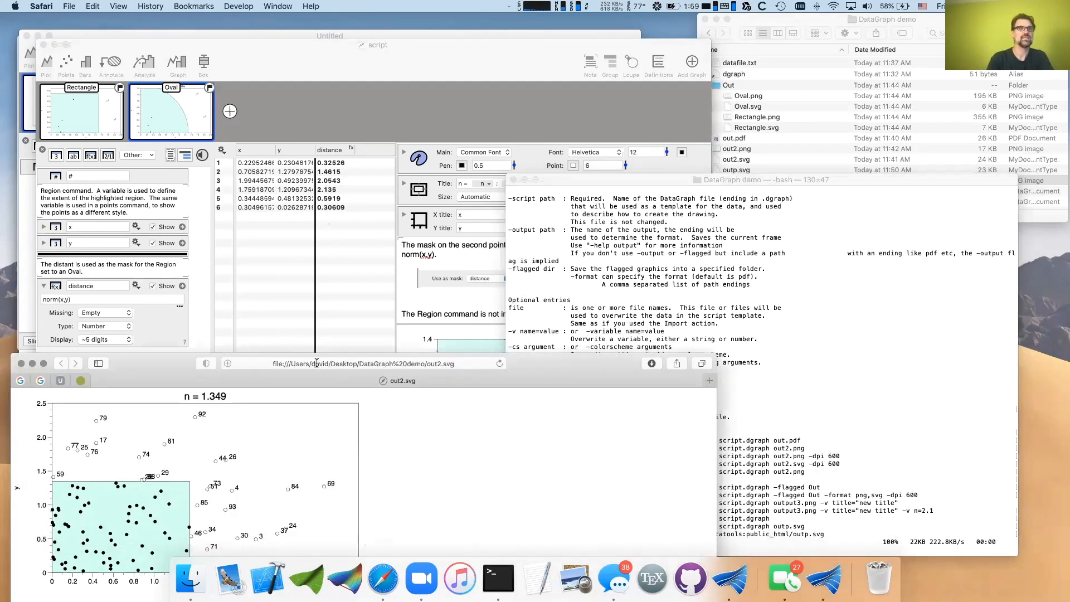
{"action": "left_click", "coordinate": [229, 363]}
{"action": "type", "text": "www.visualdatatools.com/"}
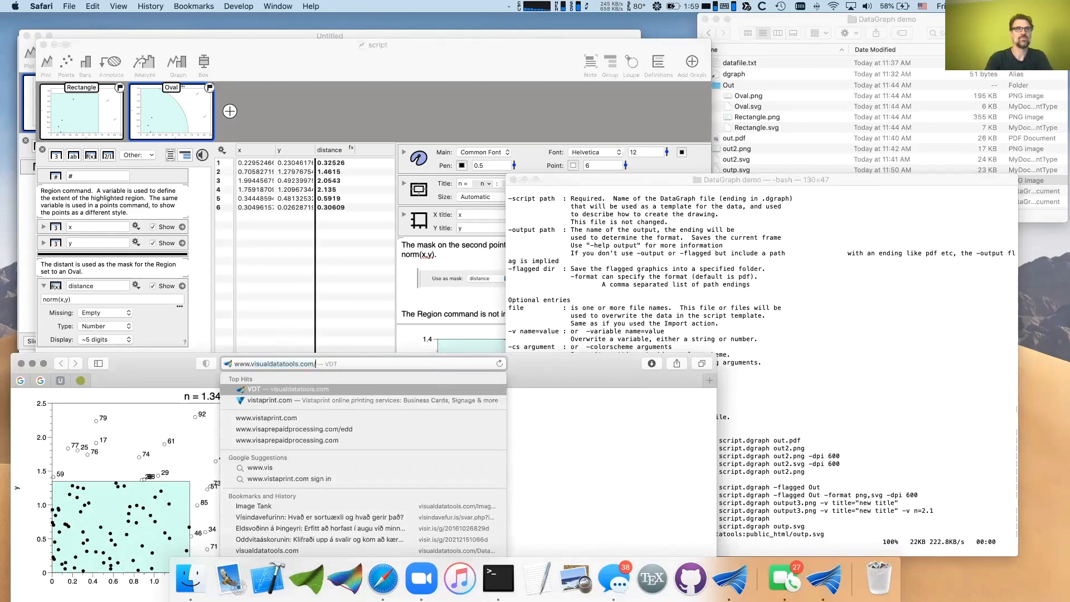
{"action": "type", "text": "output.p"}
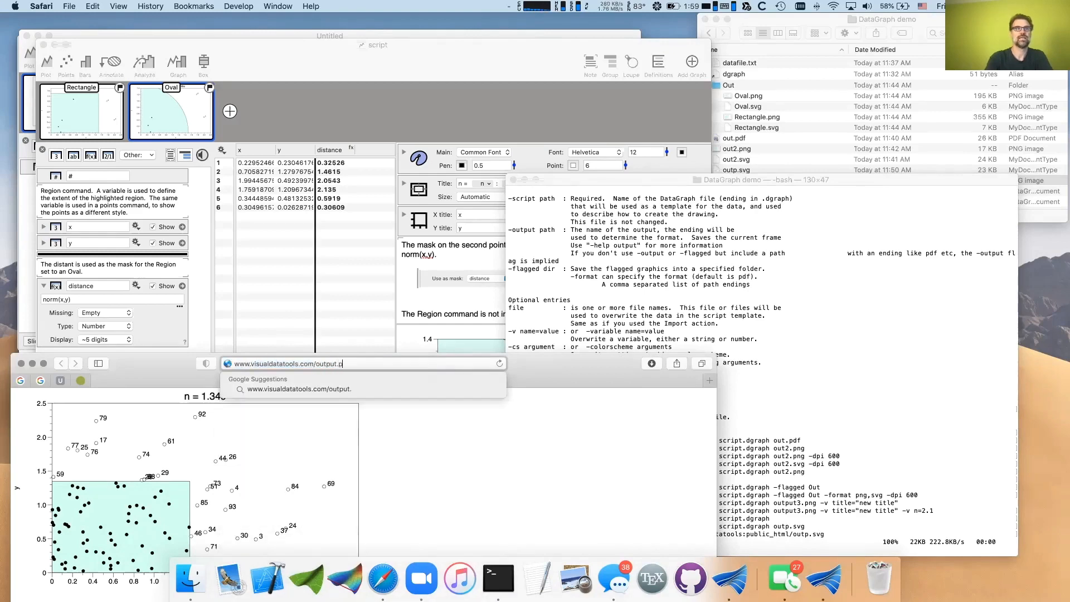
{"action": "key", "text": "BackSpace"}
{"action": "key", "text": "BackSpace"}
{"action": "key", "text": "BackSpace"}
{"action": "type", "text": ".svg"}
{"action": "key", "text": "Return"}
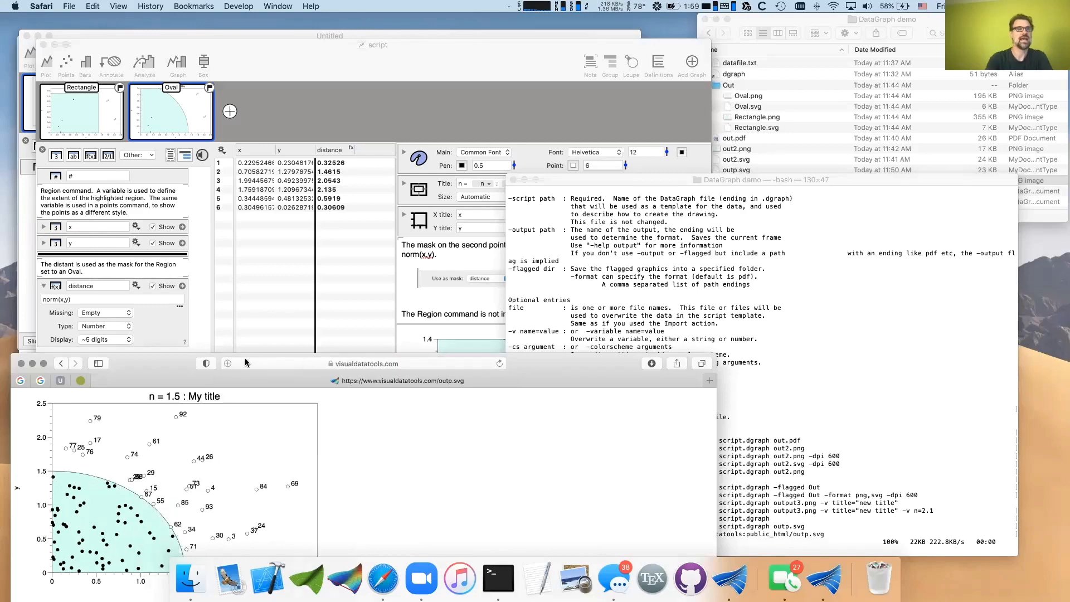
{"action": "left_click_drag", "start_coordinate": [170, 367], "coordinate": [175, 123]}
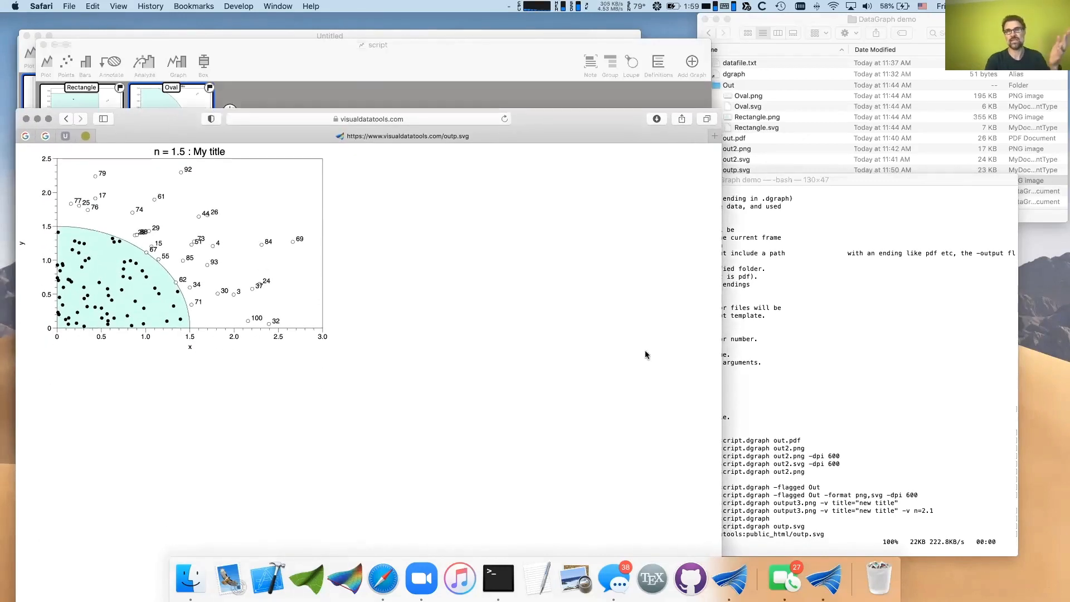
Bring Terminal to the front and highlight "scp outp.svg" in the upload command.
{"action": "left_click", "coordinate": [782, 432]}
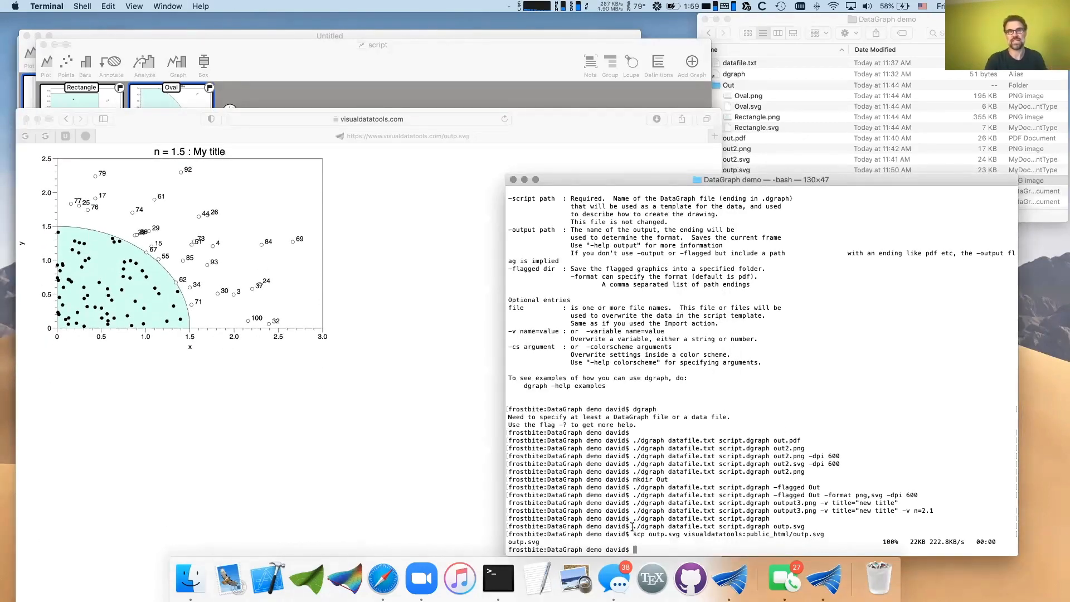
{"action": "key", "text": "super+a"}
{"action": "left_click", "coordinate": [634, 533]}
{"action": "left_click_drag", "start_coordinate": [634, 533], "coordinate": [652, 535]}
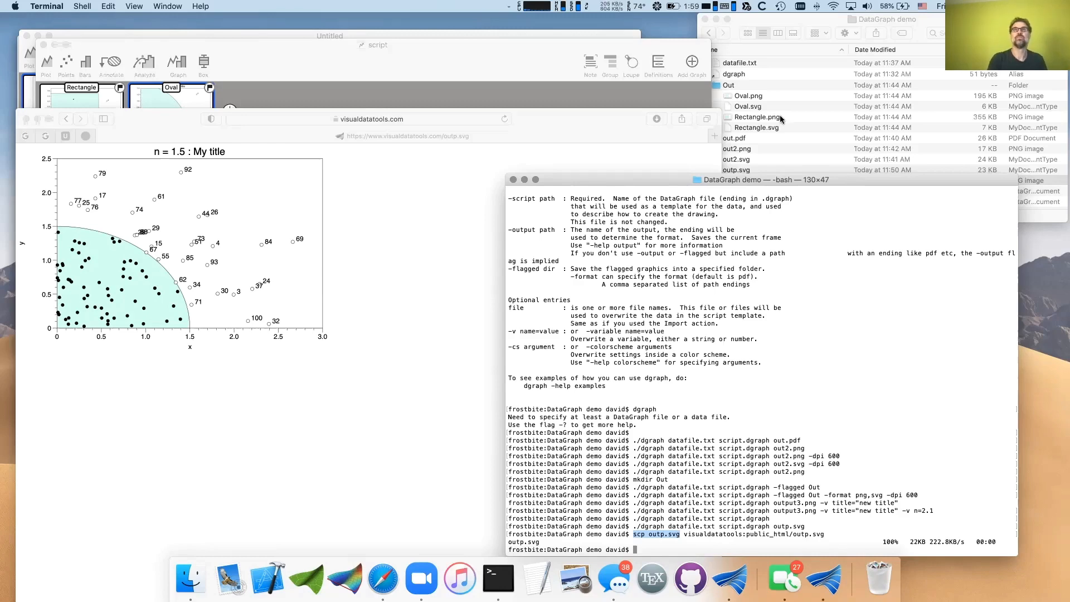
Switch to Finder and preview the contents of datafile.txt in the DataGraph demo folder.
{"action": "key", "text": "super+Tab"}
{"action": "key", "text": "space"}
{"action": "left_click", "coordinate": [735, 63]}
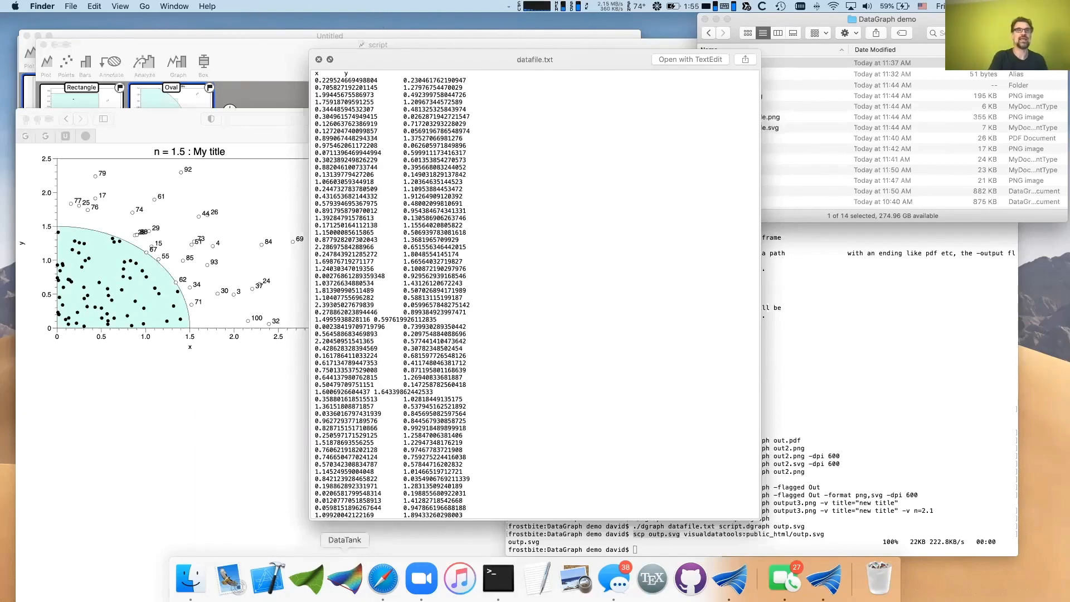
Switch to the script document in DataGraph and select its x, y and distance columns in the data table.
{"action": "left_click", "coordinate": [839, 581]}
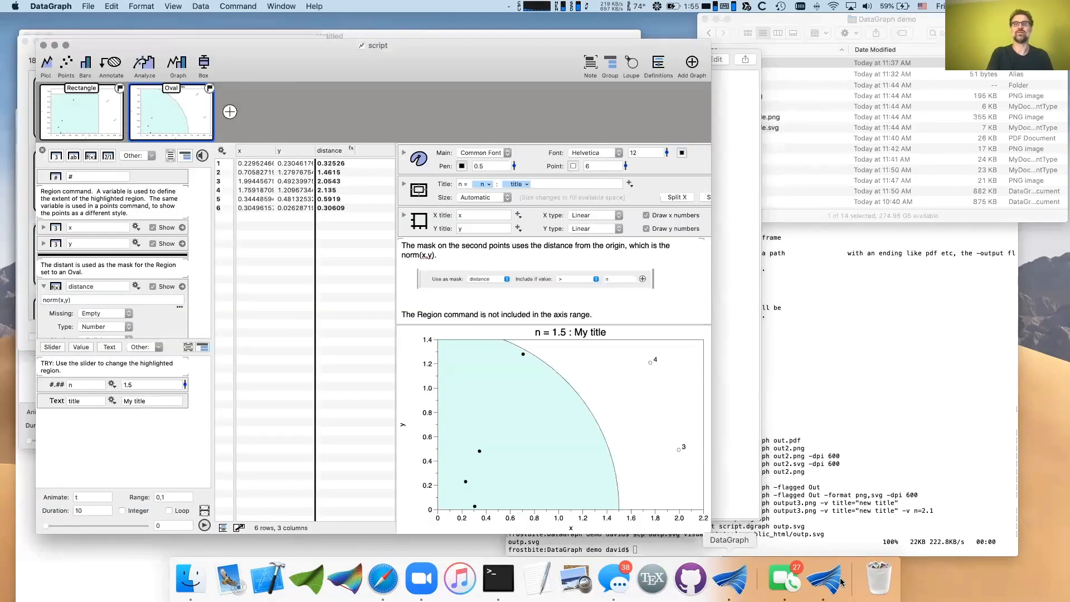
{"action": "left_click_drag", "start_coordinate": [840, 582], "coordinate": [843, 543]}
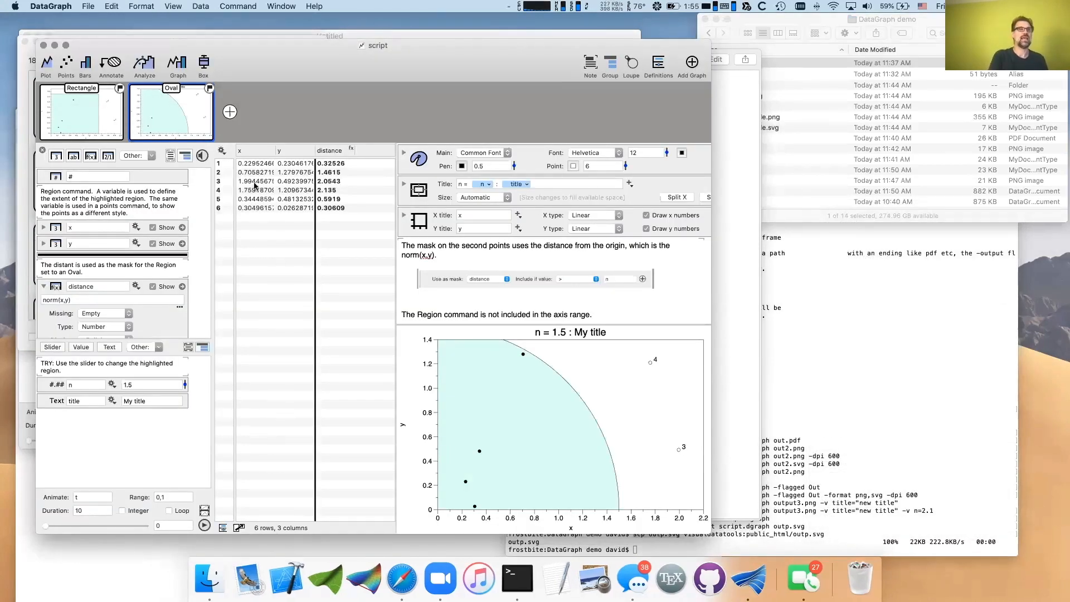
{"action": "left_click", "coordinate": [255, 149]}
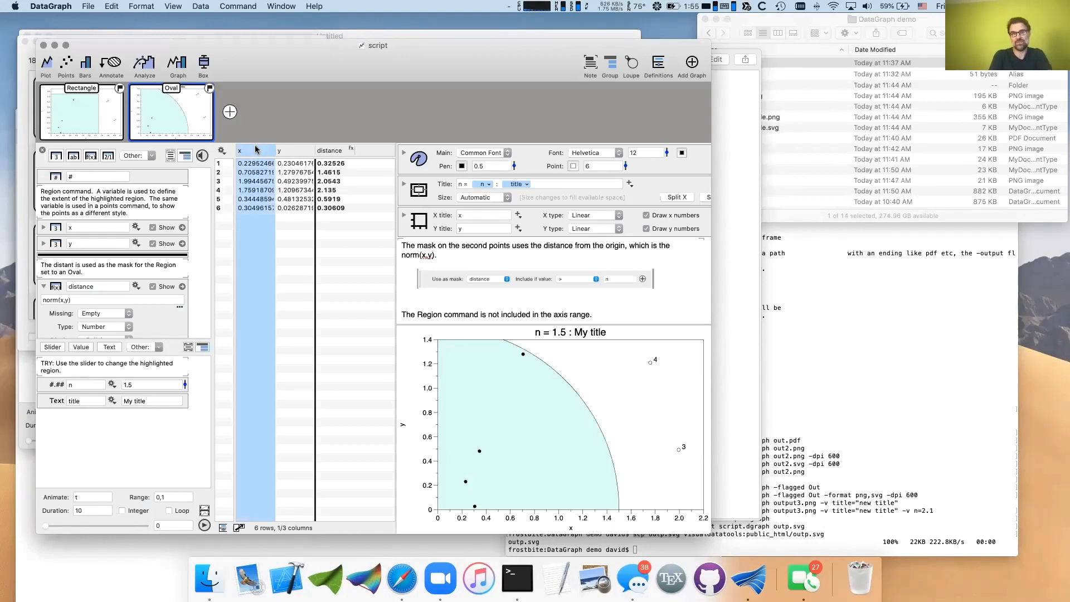
{"action": "left_click", "coordinate": [332, 152], "text": "shift"}
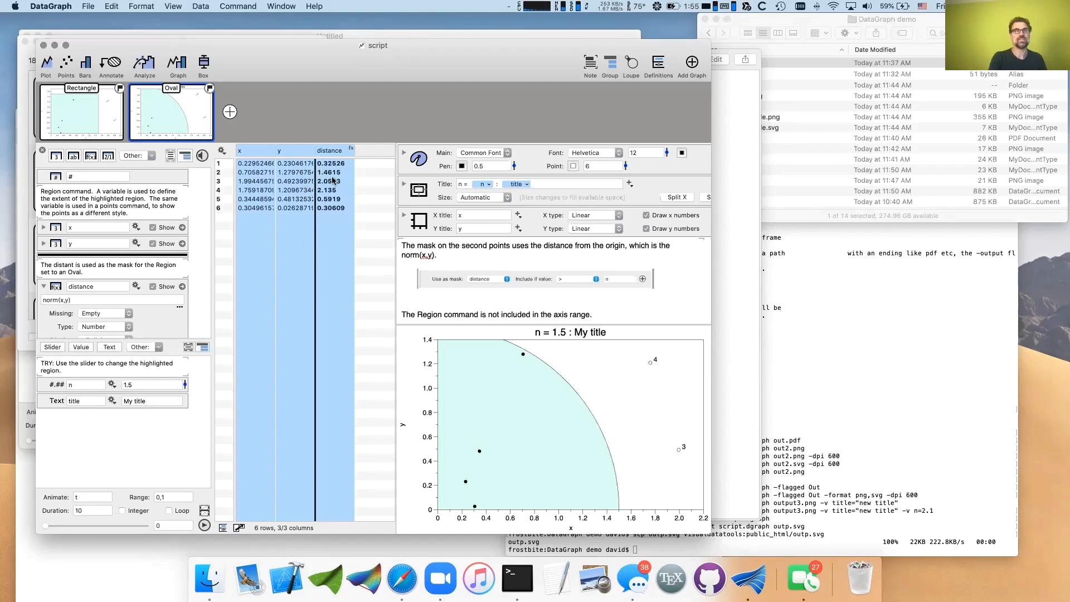
Move the distance column between the x and y columns in the script's data table.
{"action": "left_click", "coordinate": [300, 217]}
{"action": "left_click_drag", "start_coordinate": [331, 158], "coordinate": [292, 153]}
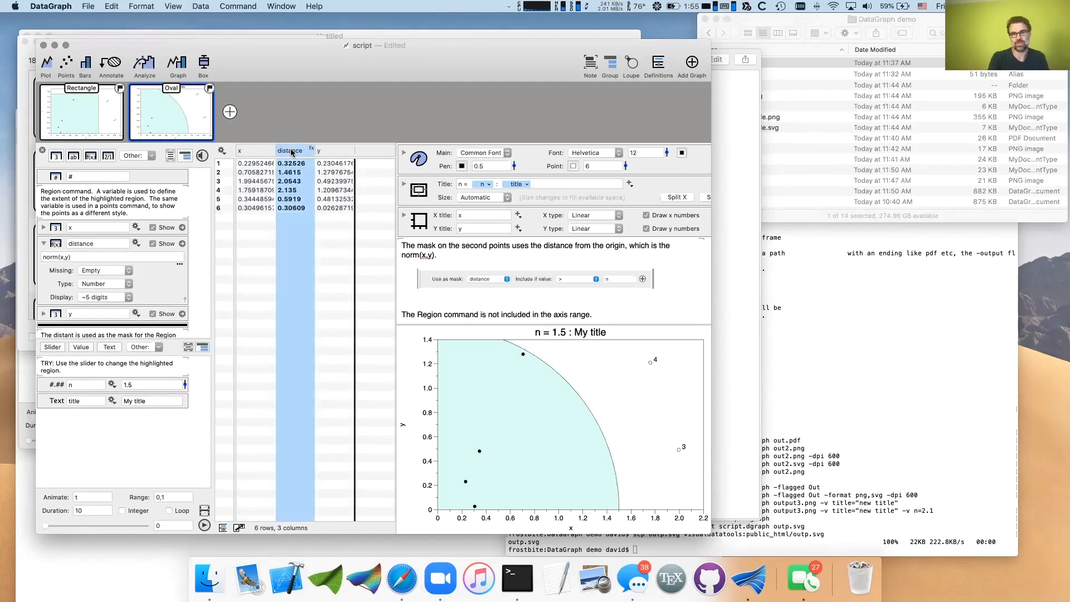
{"action": "left_click", "coordinate": [285, 271]}
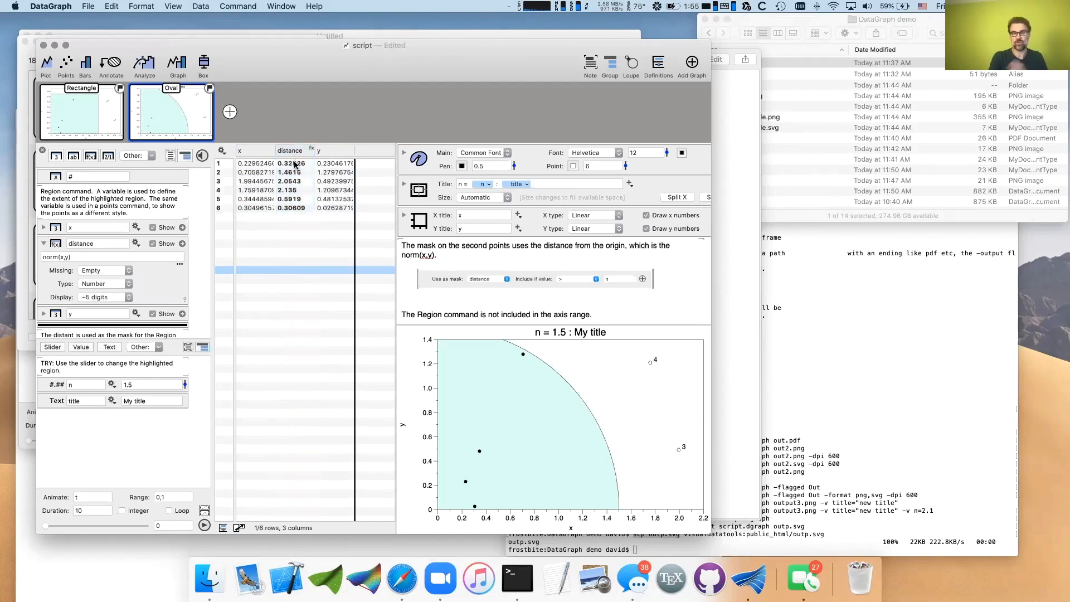
Select the x, distance and y columns, close the file preview and import datafile.txt from Finder into those columns.
{"action": "left_click", "coordinate": [254, 152]}
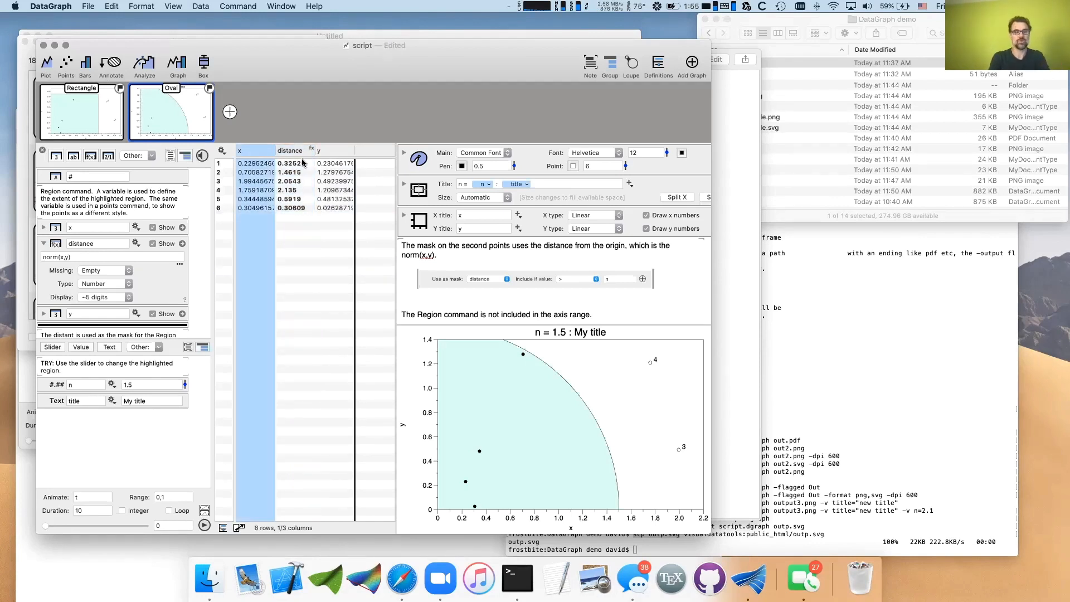
{"action": "left_click", "coordinate": [334, 152], "text": "shift"}
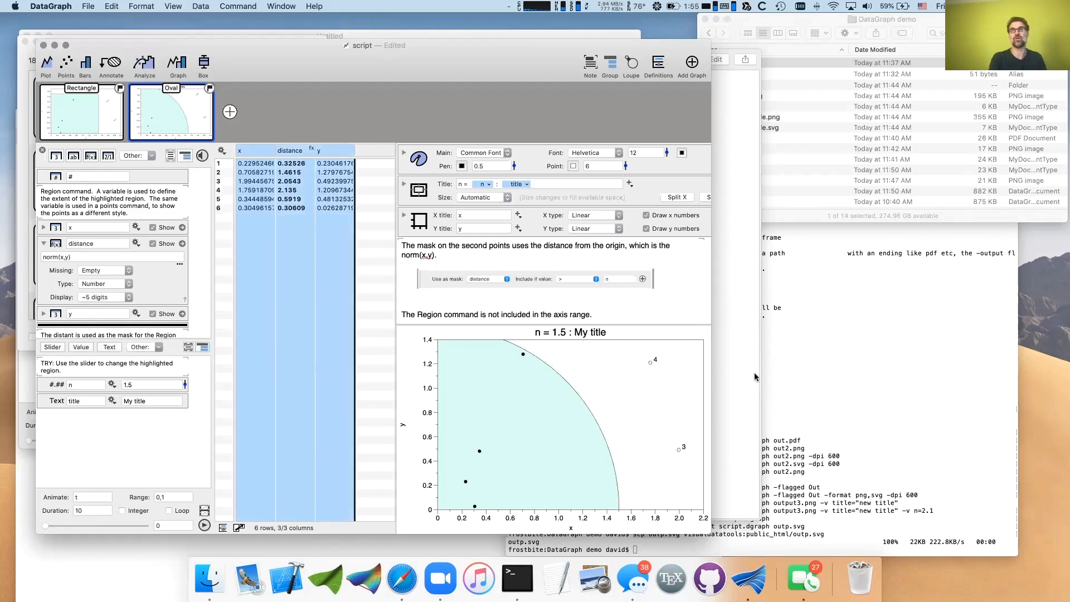
{"action": "left_click", "coordinate": [707, 51]}
{"action": "key", "text": "space"}
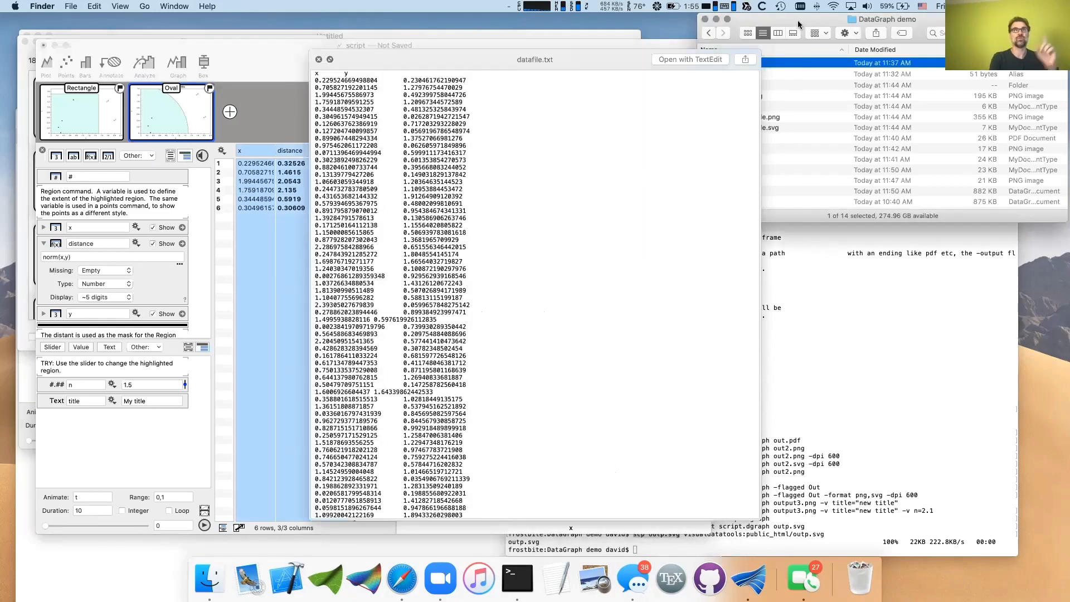
{"action": "left_click", "coordinate": [319, 59]}
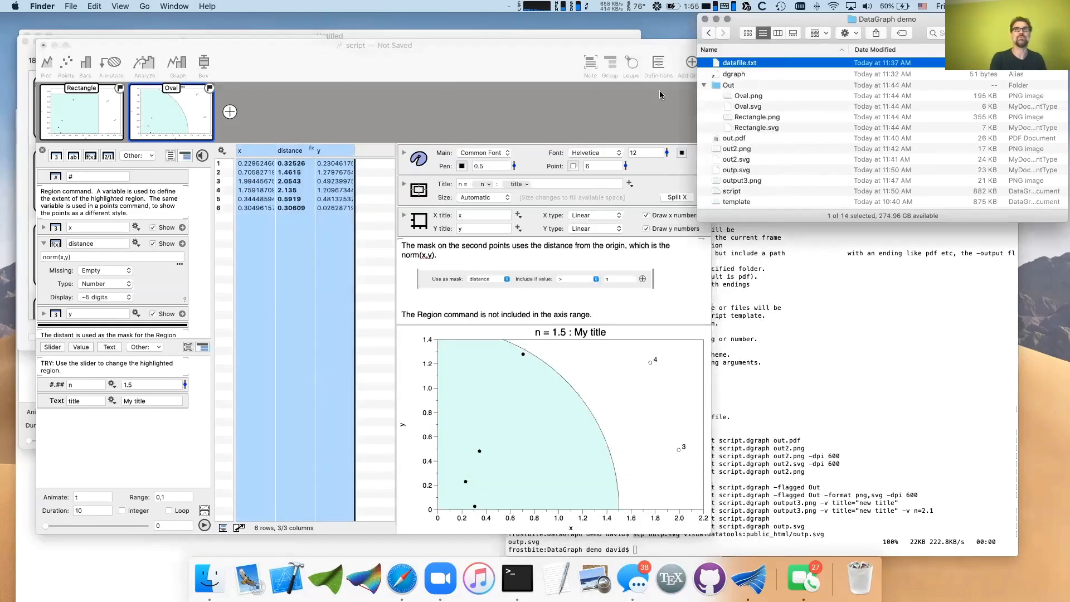
{"action": "left_click_drag", "start_coordinate": [707, 65], "coordinate": [280, 238]}
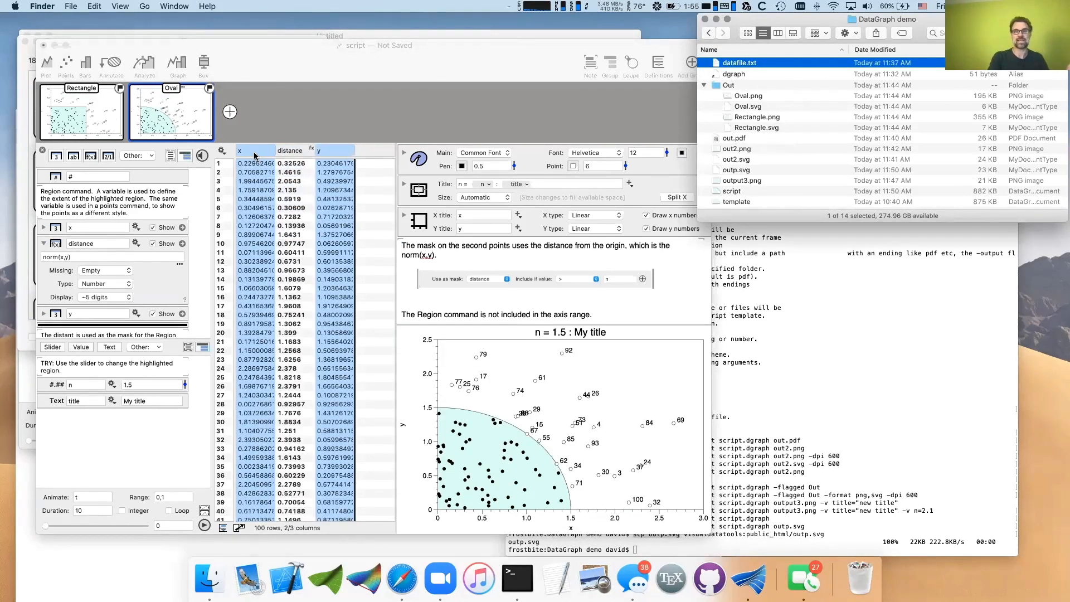
Check the imported data by looking at the distance and y columns, and clear the column selection.
{"action": "left_click", "coordinate": [292, 152]}
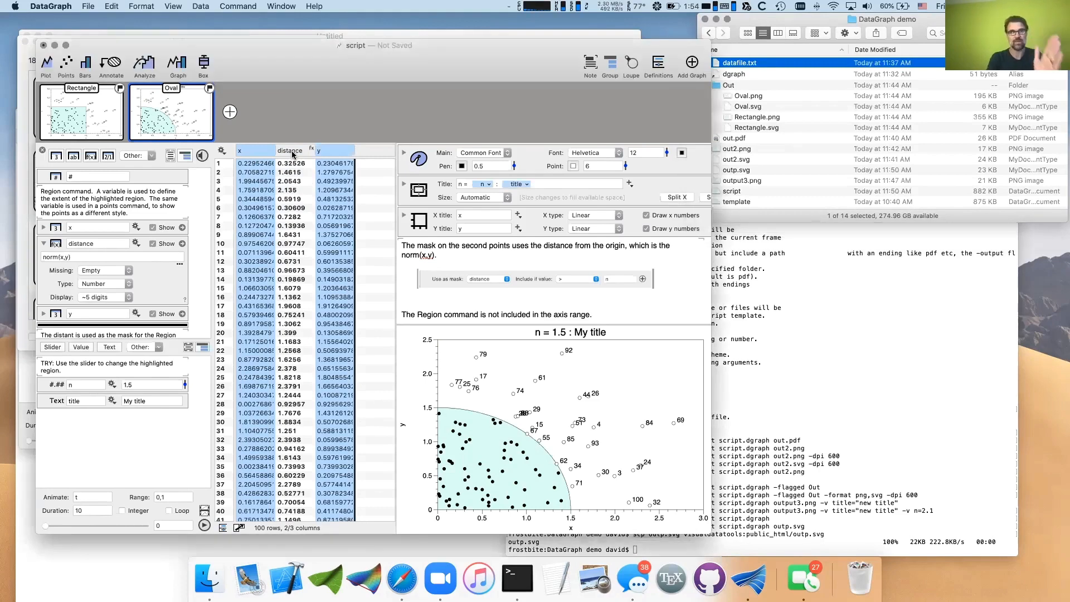
{"action": "left_click", "coordinate": [329, 152]}
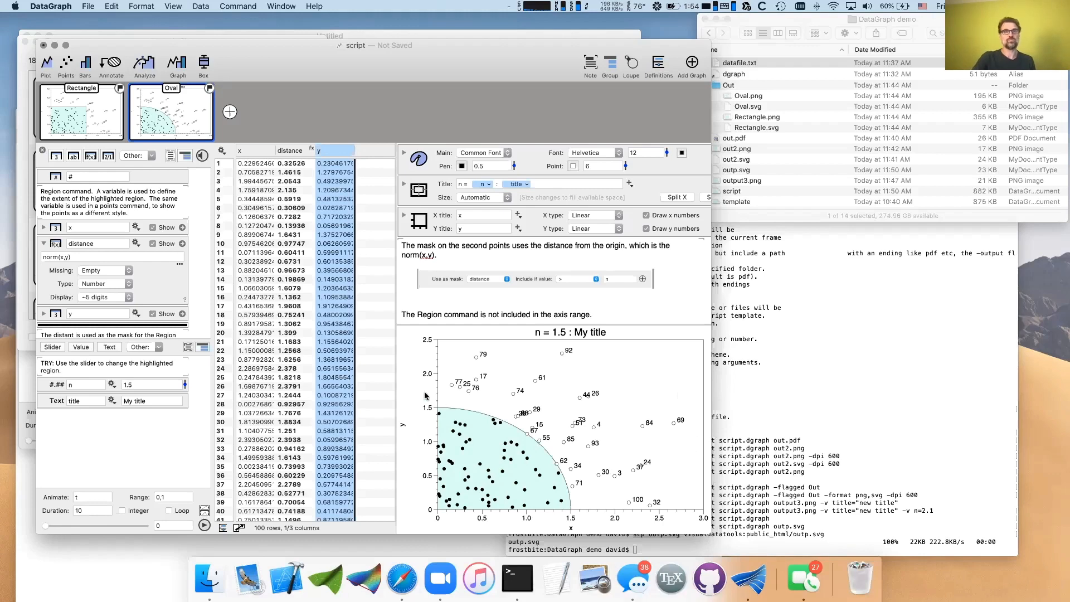
{"action": "left_click", "coordinate": [707, 298]}
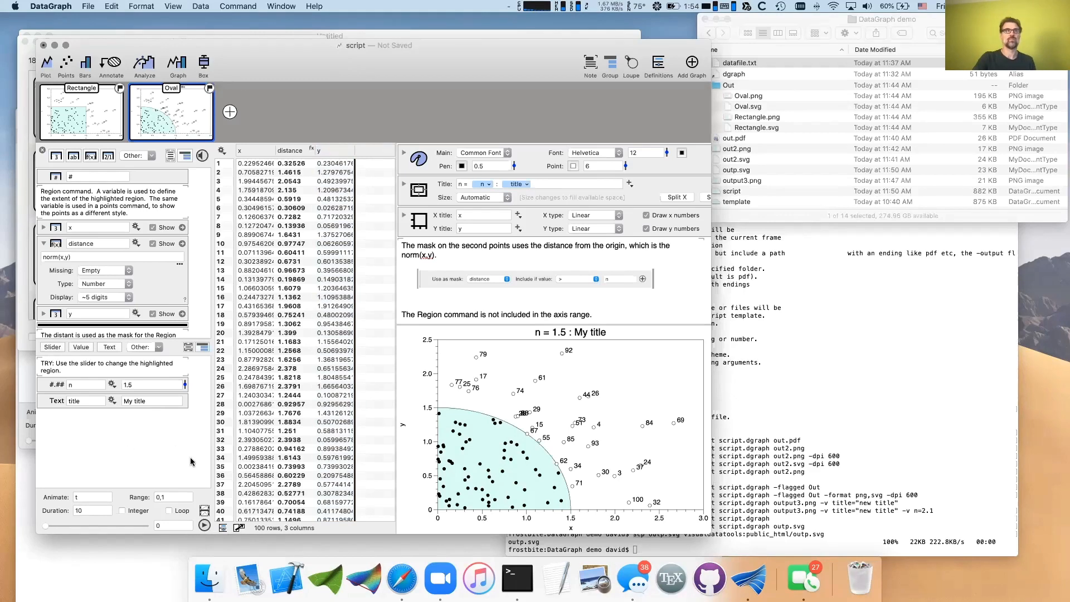
Move the script window aside and bring the Terminal window with the dgraph commands to the front.
{"action": "left_click_drag", "start_coordinate": [262, 51], "coordinate": [227, 48]}
{"action": "left_click", "coordinate": [762, 430]}
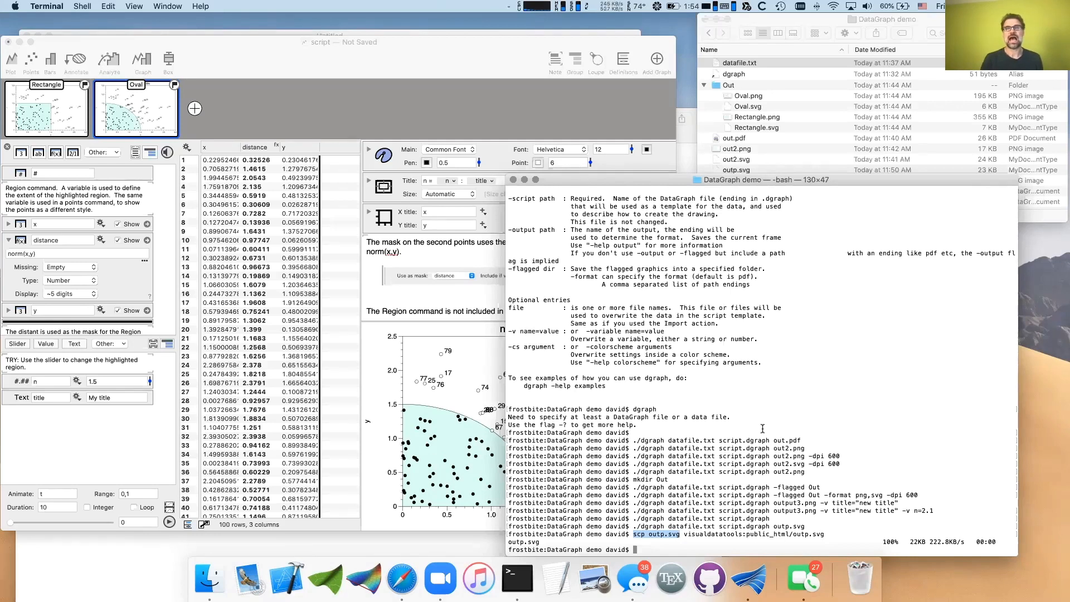
{"action": "left_click", "coordinate": [719, 457]}
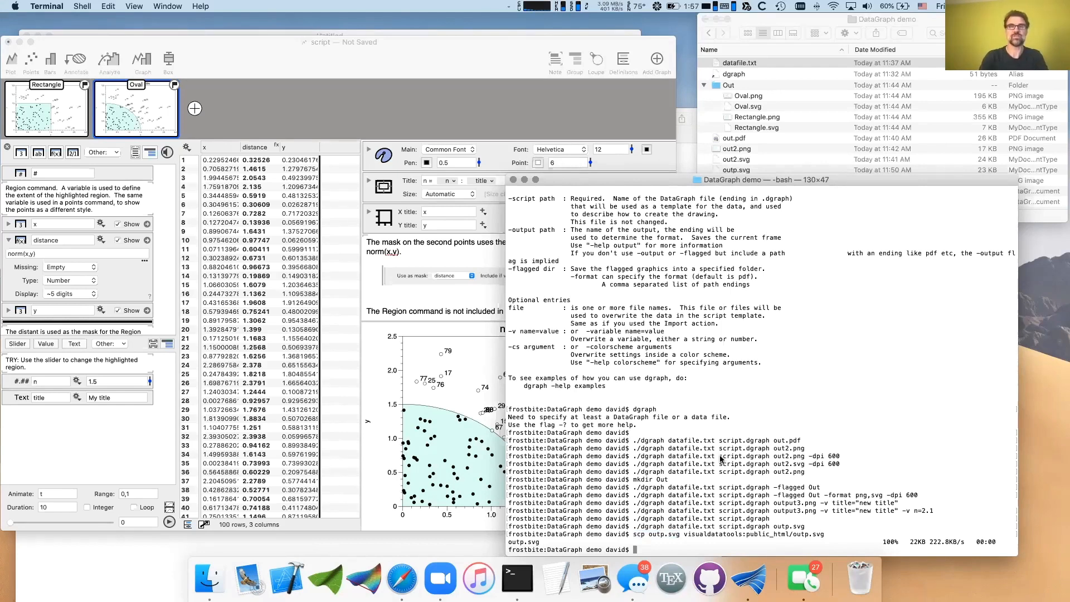
Open a new Terminal window and change its directory to the DataGraph demo folder with "cd".
{"action": "key", "text": "super+n"}
{"action": "type", "text": "cd"}
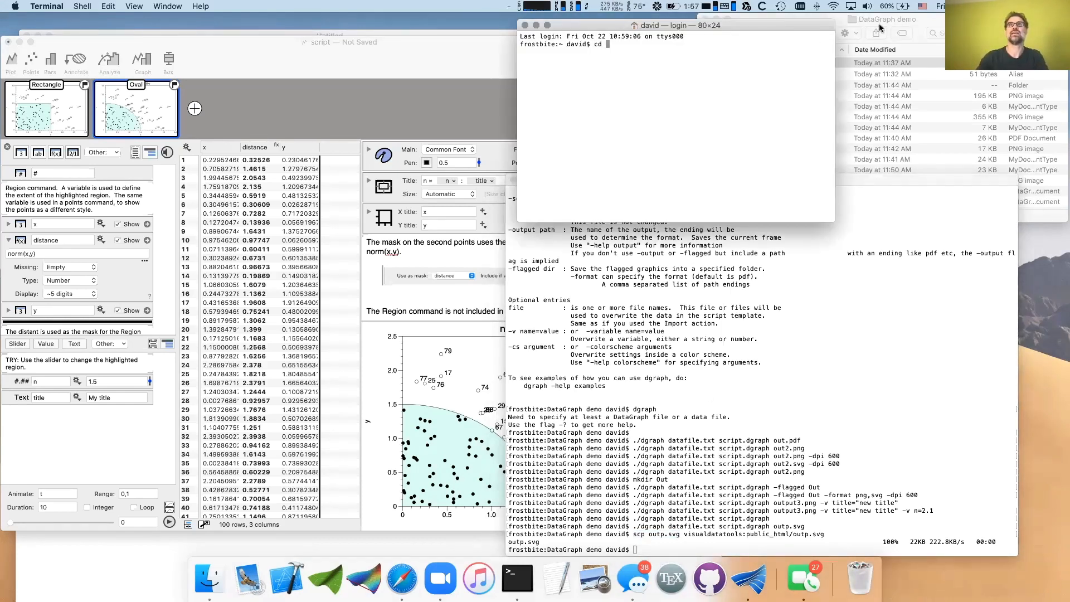
{"action": "left_click_drag", "start_coordinate": [851, 19], "coordinate": [672, 78]}
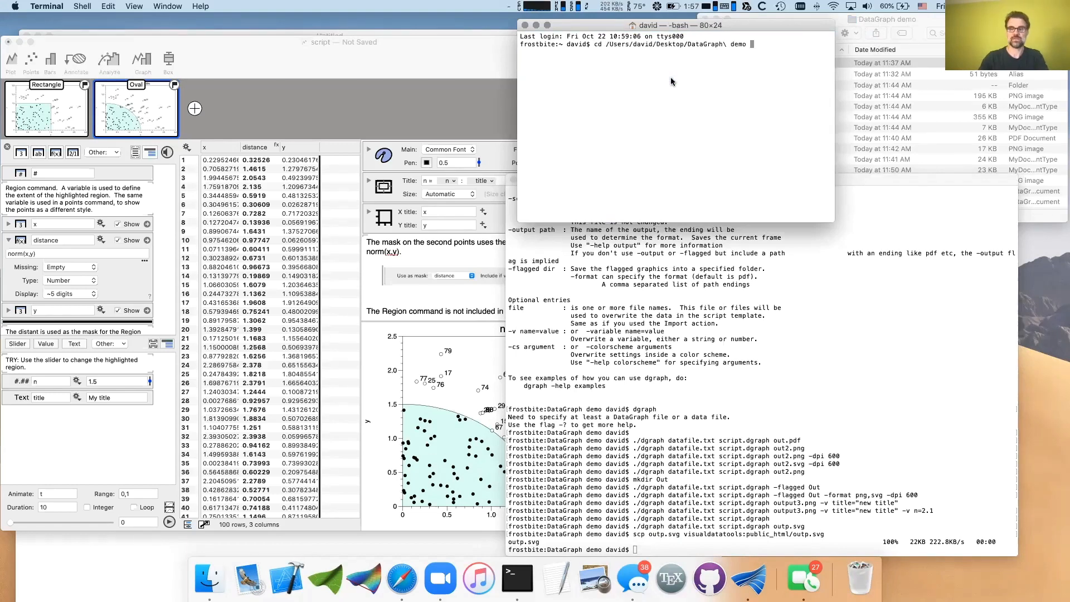
{"action": "key", "text": "Return"}
Run "emacs runs" to open a file named runs in the editor.
{"action": "type", "text": "emacs "}
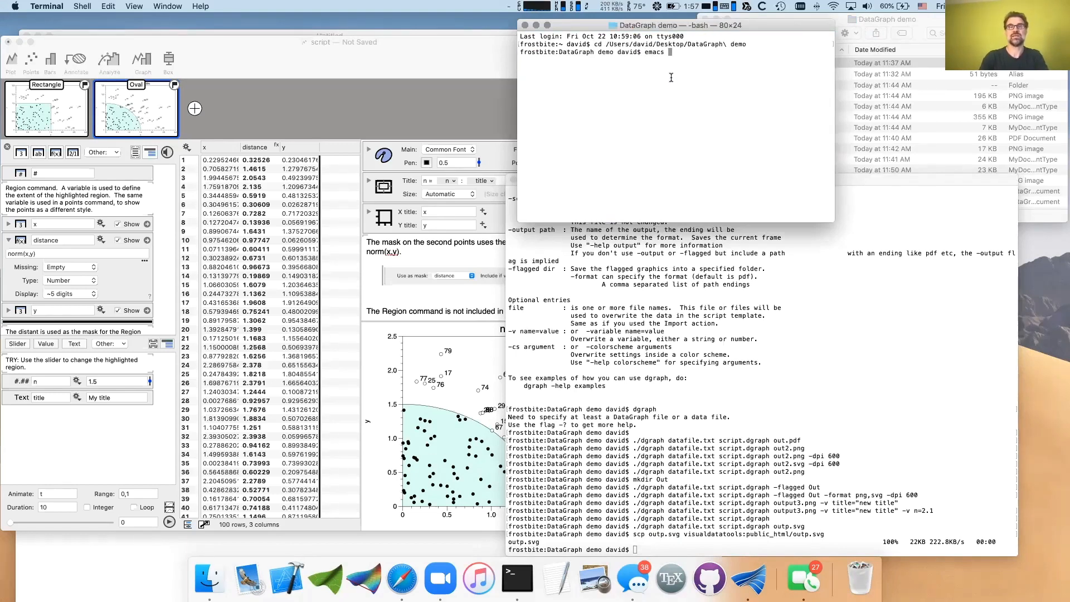
{"action": "type", "text": "runs"}
{"action": "key", "text": "Return"}
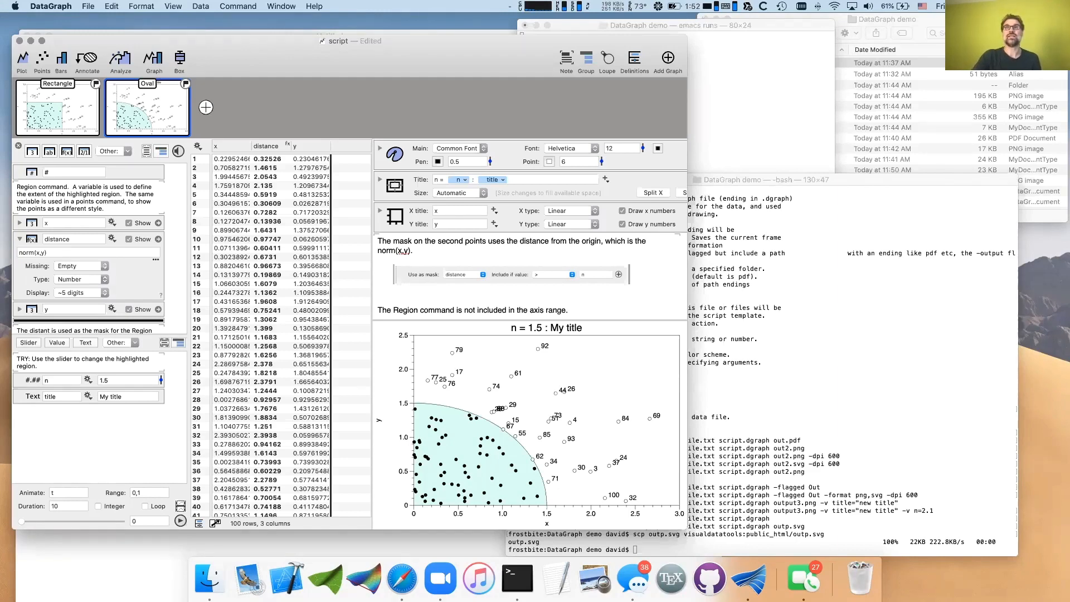
Review the dgraph usage help and the earlier export commands in the first Terminal window alongside the script document.
{"action": "left_click", "coordinate": [766, 307]}
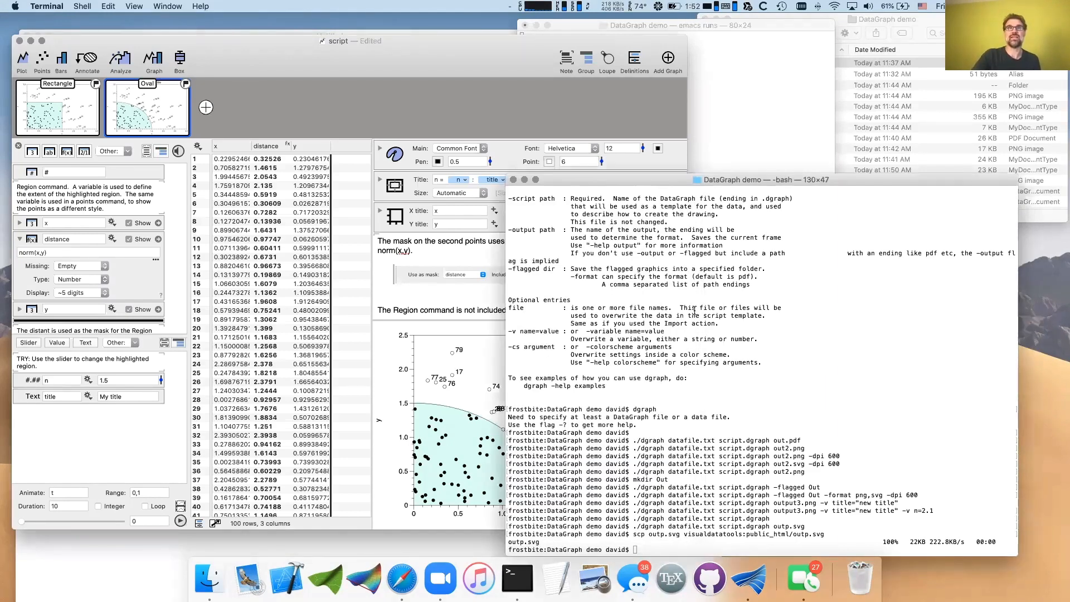
{"action": "scroll", "coordinate": [543, 294], "scroll_direction": "up", "scroll_amount": 3}
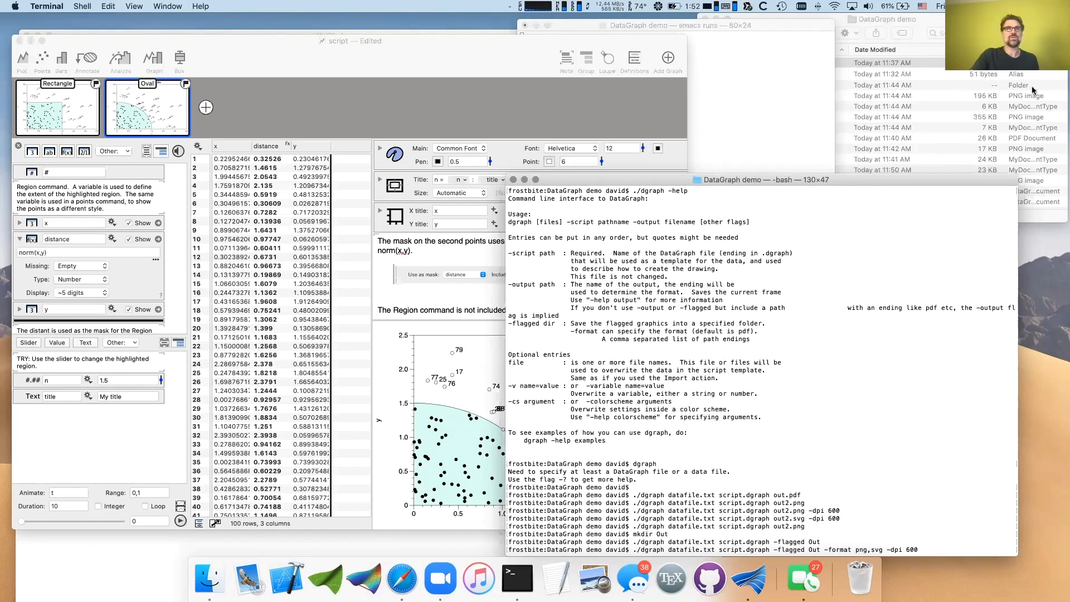
{"action": "left_click", "coordinate": [258, 110]}
{"action": "mouse_move", "coordinate": [61, 108]}
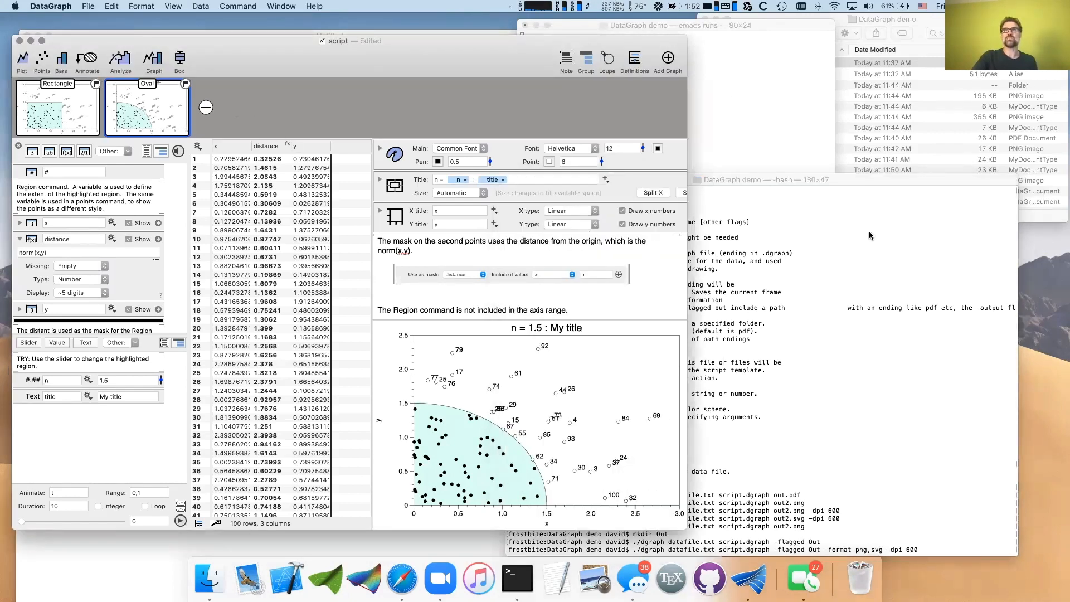
{"action": "left_click", "coordinate": [811, 420]}
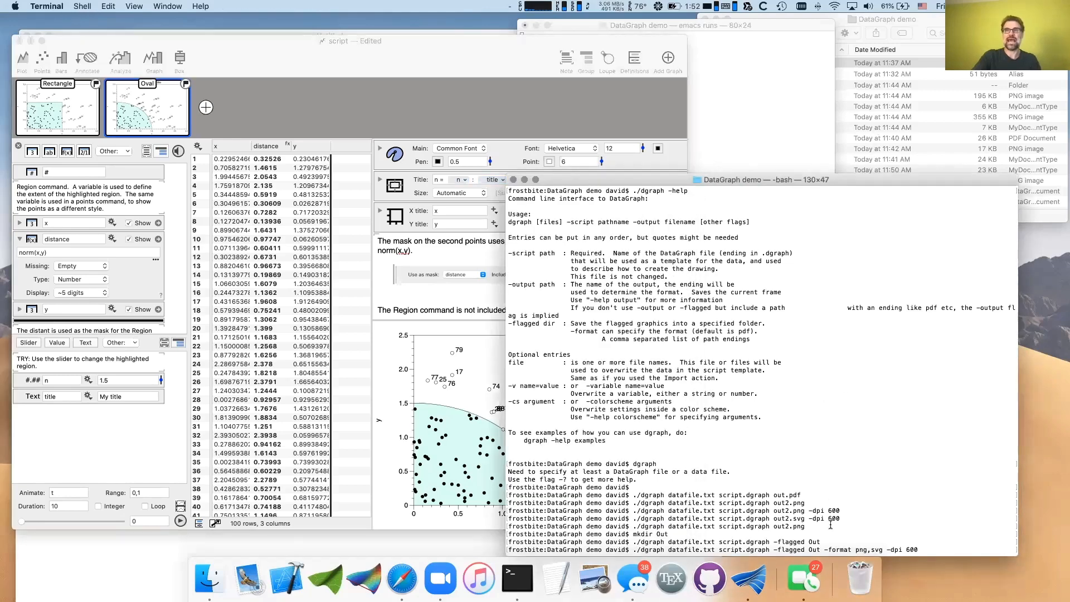
{"action": "scroll", "coordinate": [846, 540], "scroll_direction": "down", "scroll_amount": 3}
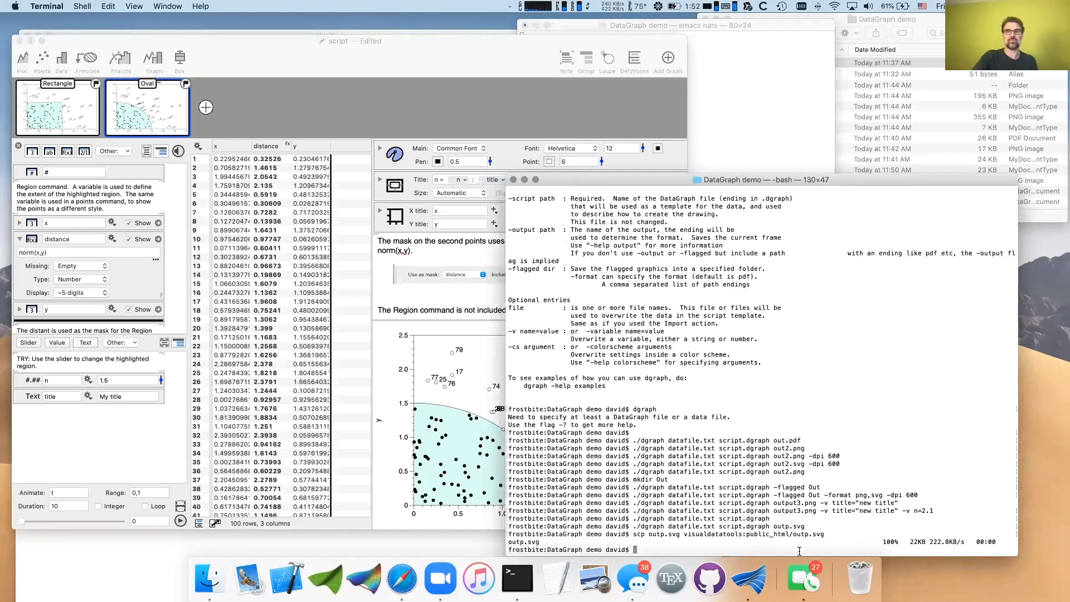
Examine the script's Rectangle and Oval graphs and DataGraph's available export commands.
{"action": "left_click", "coordinate": [244, 126]}
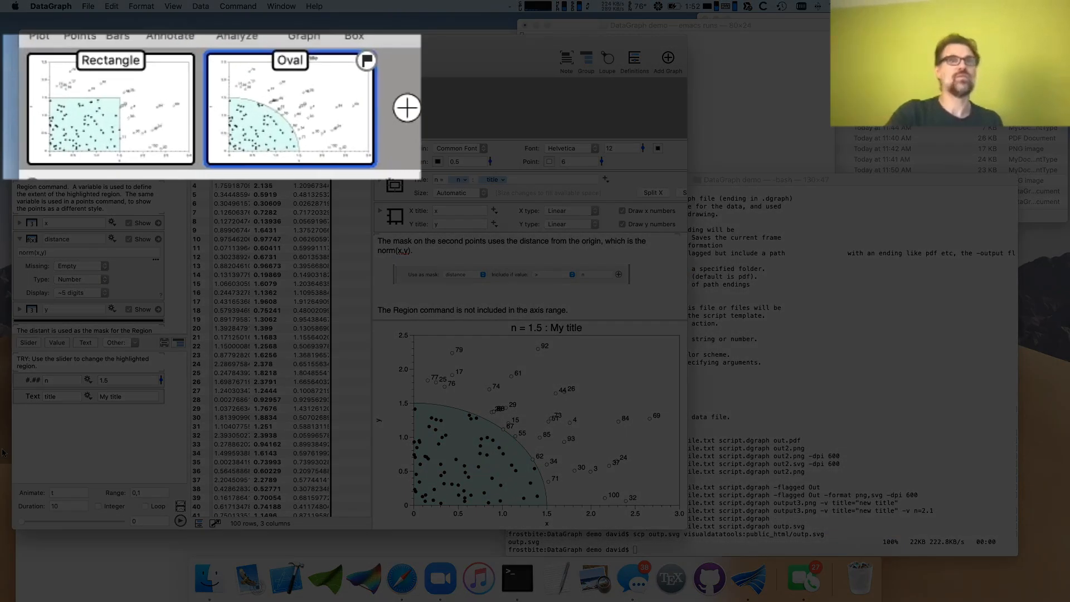
{"action": "mouse_move", "coordinate": [127, 130]}
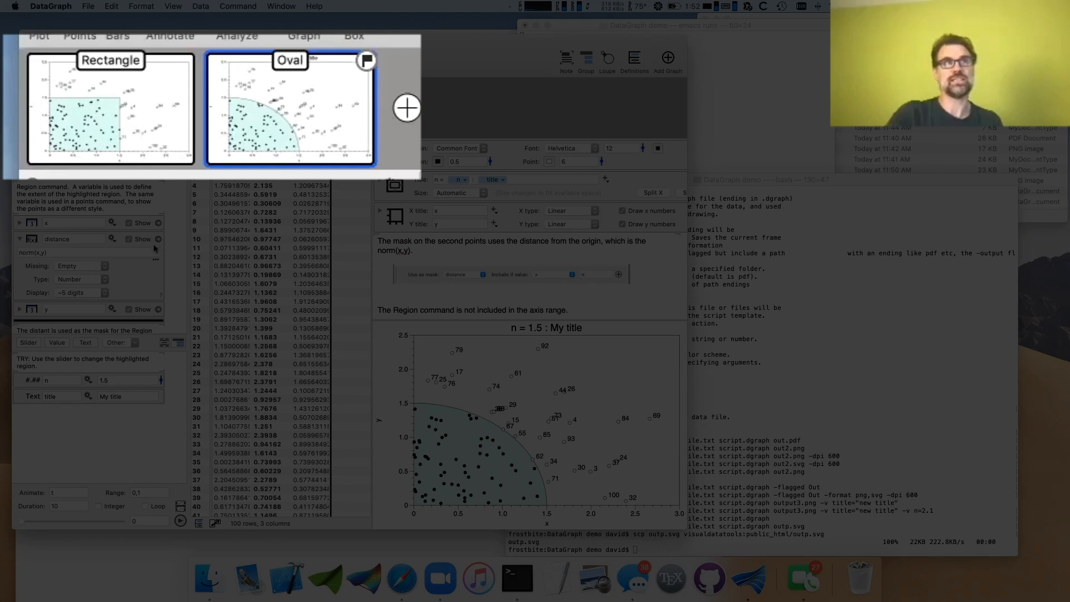
{"action": "left_click", "coordinate": [186, 61]}
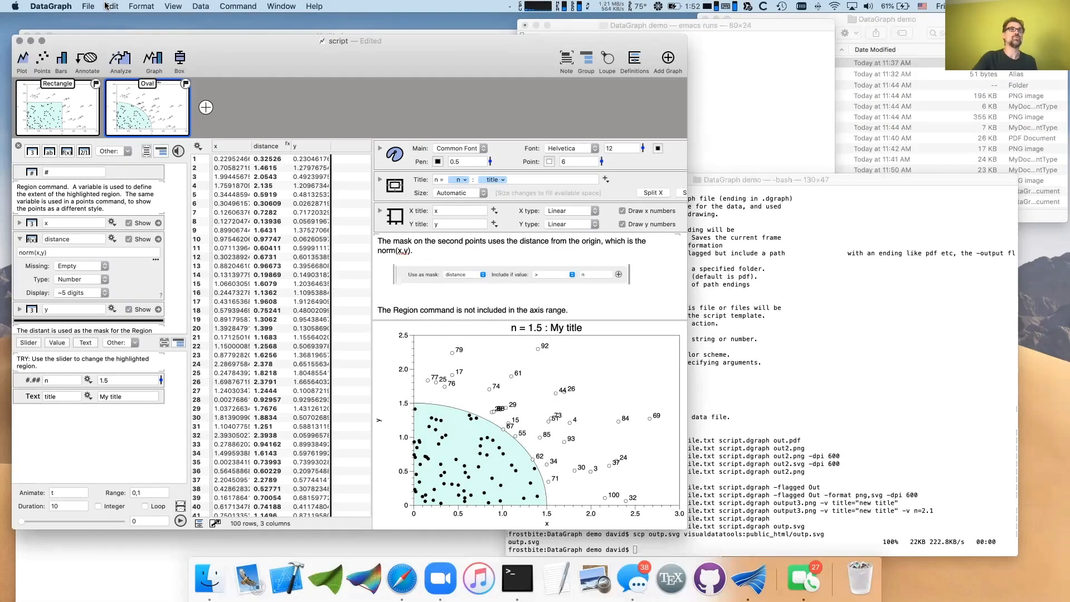
{"action": "left_click", "coordinate": [92, 6]}
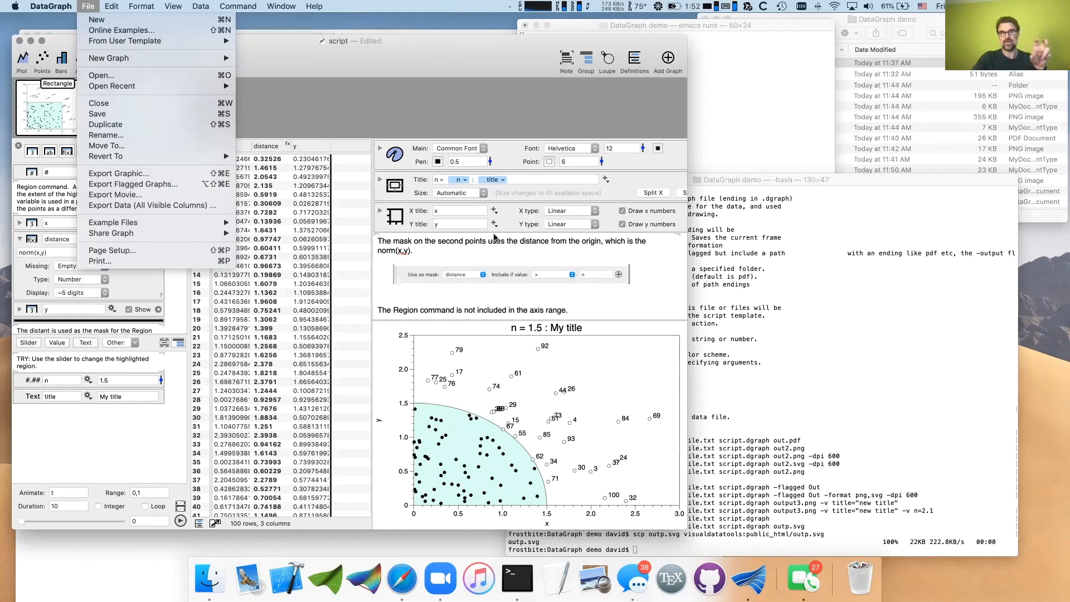
{"action": "left_click", "coordinate": [494, 236]}
Look at the script document once more and return to the dgraph options listed in Terminal.
{"action": "left_click", "coordinate": [912, 499]}
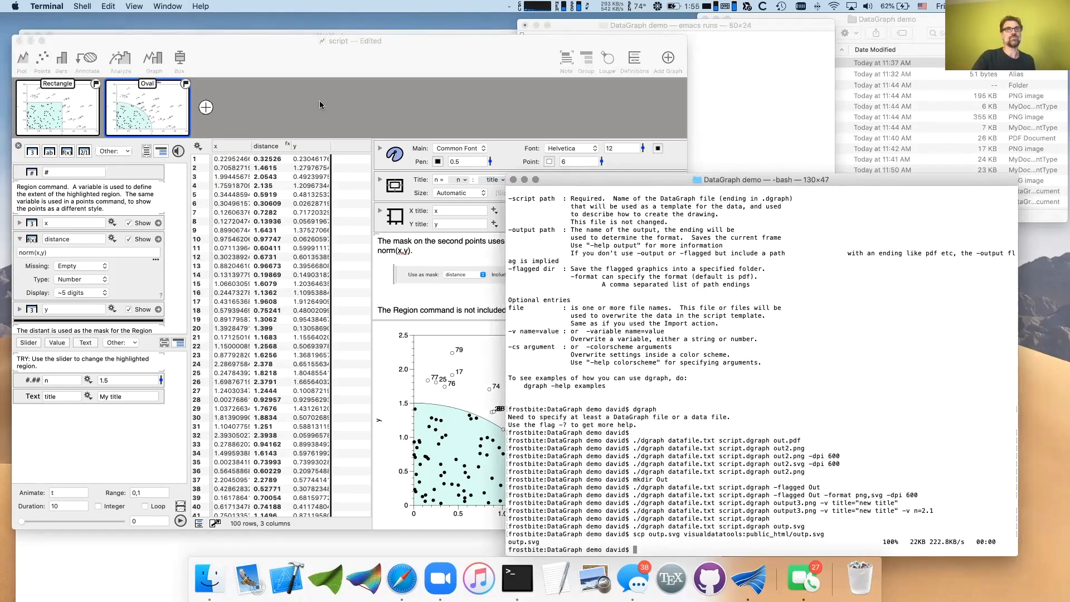
{"action": "left_click", "coordinate": [319, 100]}
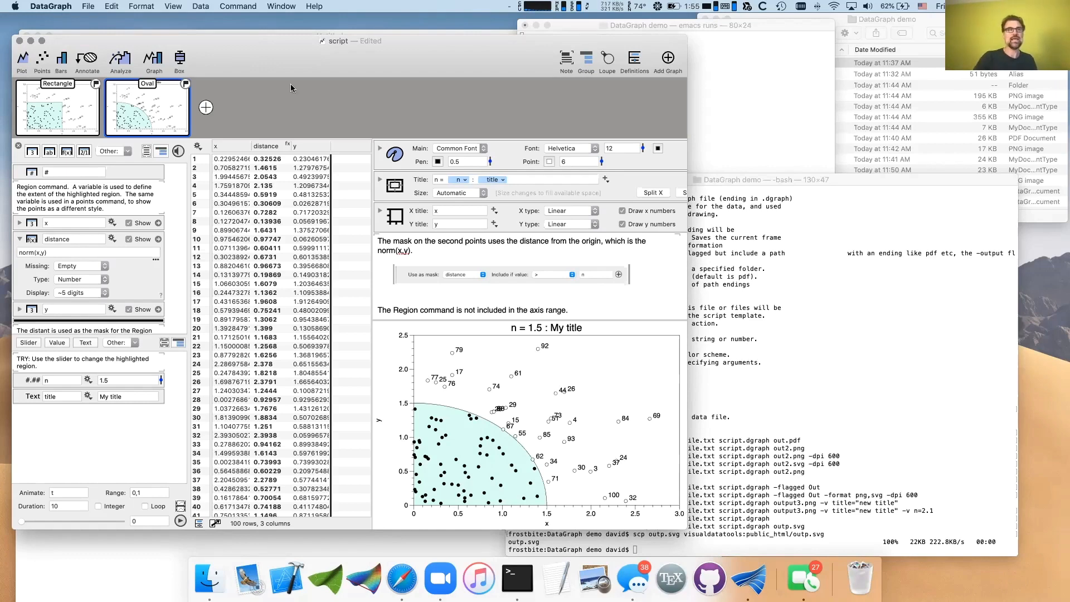
{"action": "left_click", "coordinate": [768, 356]}
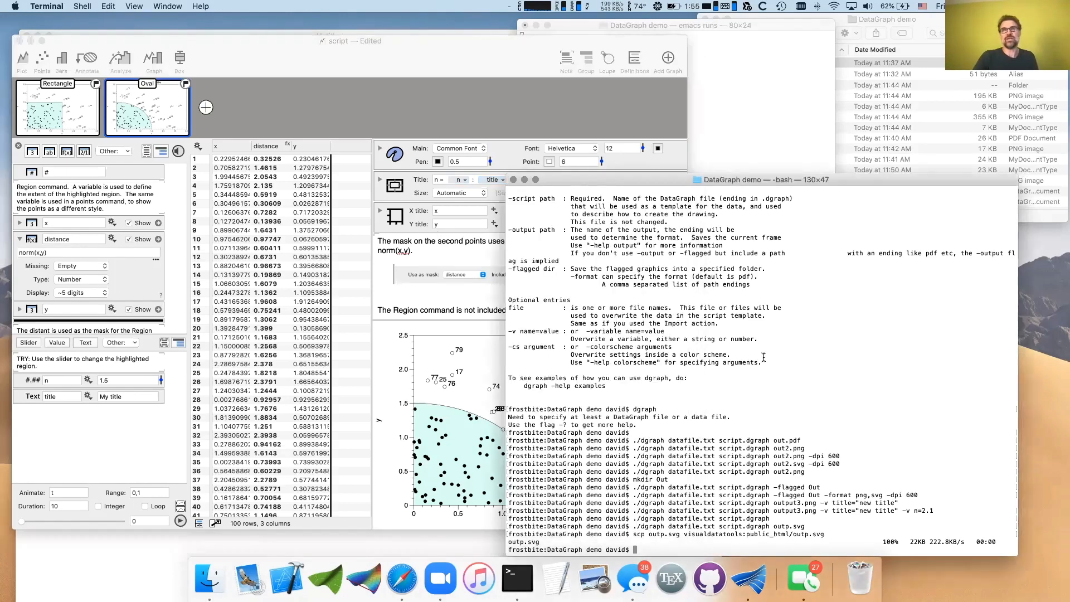
Review the -flagged option in the dgraph usage help and the earlier dgraph export commands in Terminal.
{"action": "scroll", "coordinate": [559, 250], "scroll_direction": "up", "scroll_amount": 1}
{"action": "scroll", "coordinate": [560, 250], "scroll_direction": "up", "scroll_amount": 5}
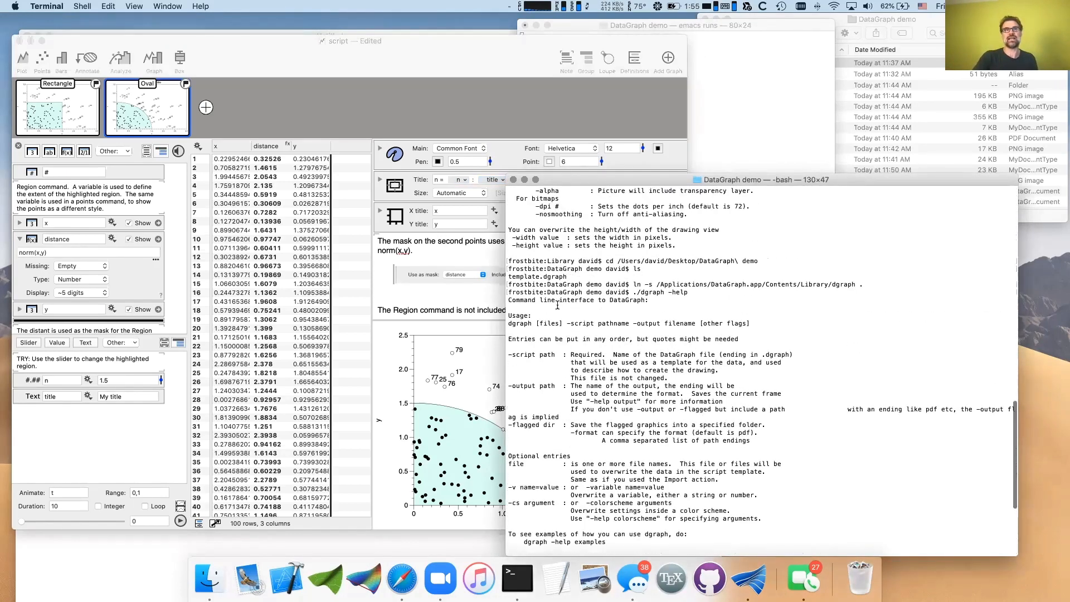
{"action": "double_click", "coordinate": [510, 424]}
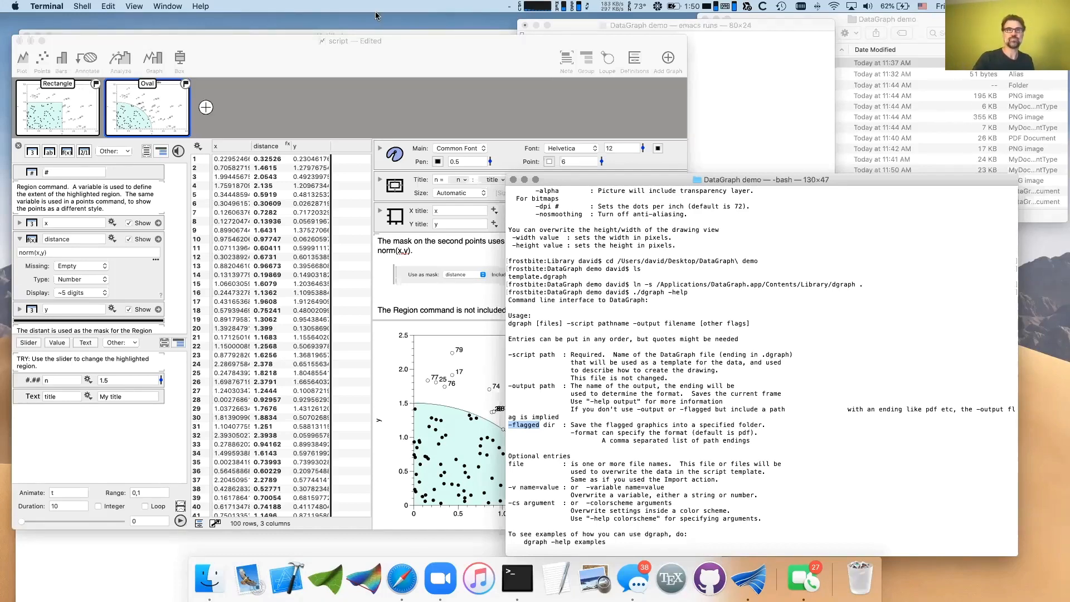
{"action": "left_click", "coordinate": [690, 440]}
{"action": "scroll", "coordinate": [690, 440], "scroll_direction": "down", "scroll_amount": 10}
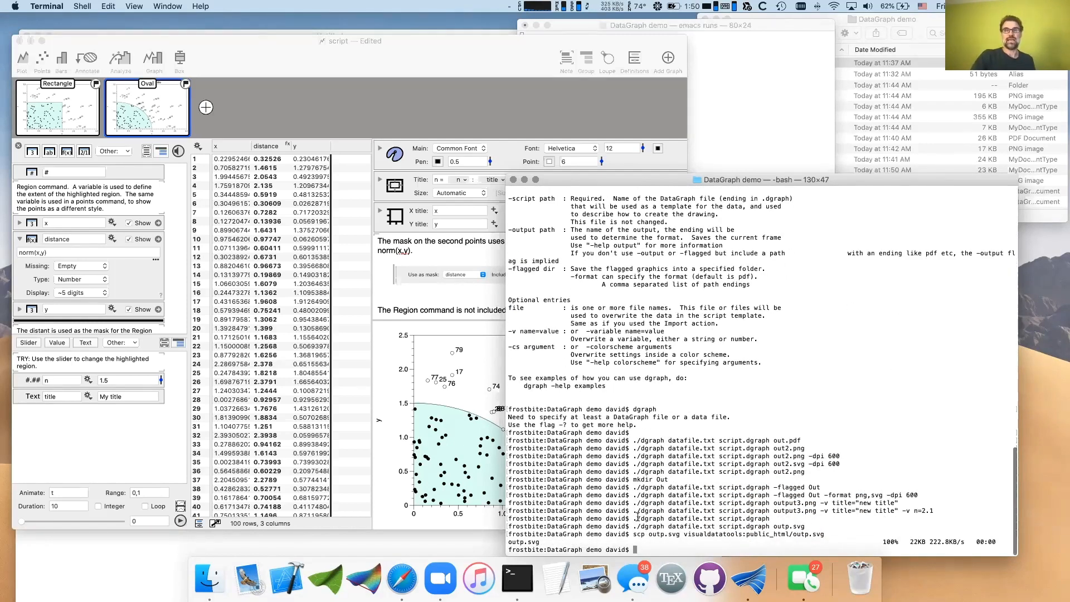
{"action": "left_click_drag", "start_coordinate": [633, 511], "coordinate": [662, 511]}
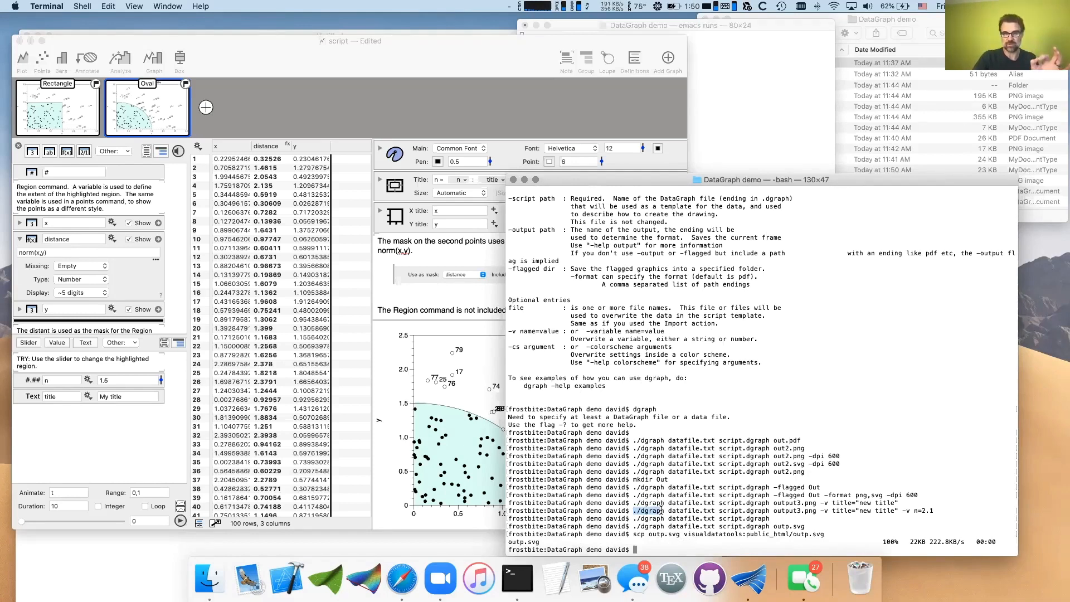
Copy the command "./dgraph datafile.txt script.dgraph outp.svg" from the earlier Terminal session into the runs file in emacs.
{"action": "left_click", "coordinate": [774, 165]}
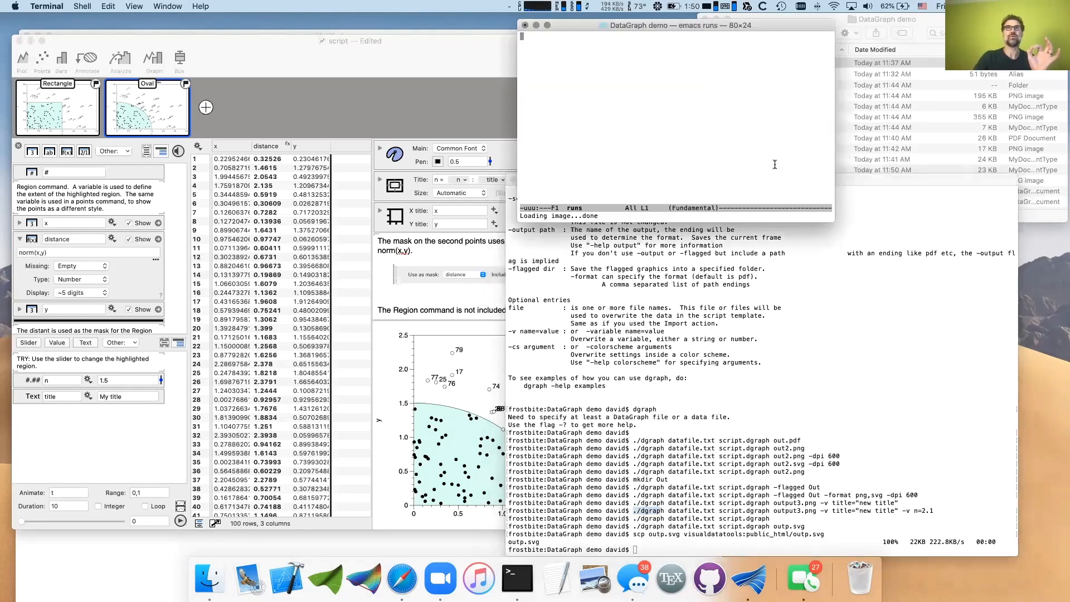
{"action": "left_click", "coordinate": [773, 393]}
{"action": "left_click_drag", "start_coordinate": [809, 526], "coordinate": [632, 526]}
{"action": "key", "text": "super+c"}
{"action": "left_click", "coordinate": [745, 170]}
{"action": "key", "text": "super+v"}
Copy the command "scp outp.svg visualdatatools:public_html/outp.svg" from the Terminal history and paste it after the dgraph command in runs.
{"action": "left_click", "coordinate": [792, 536]}
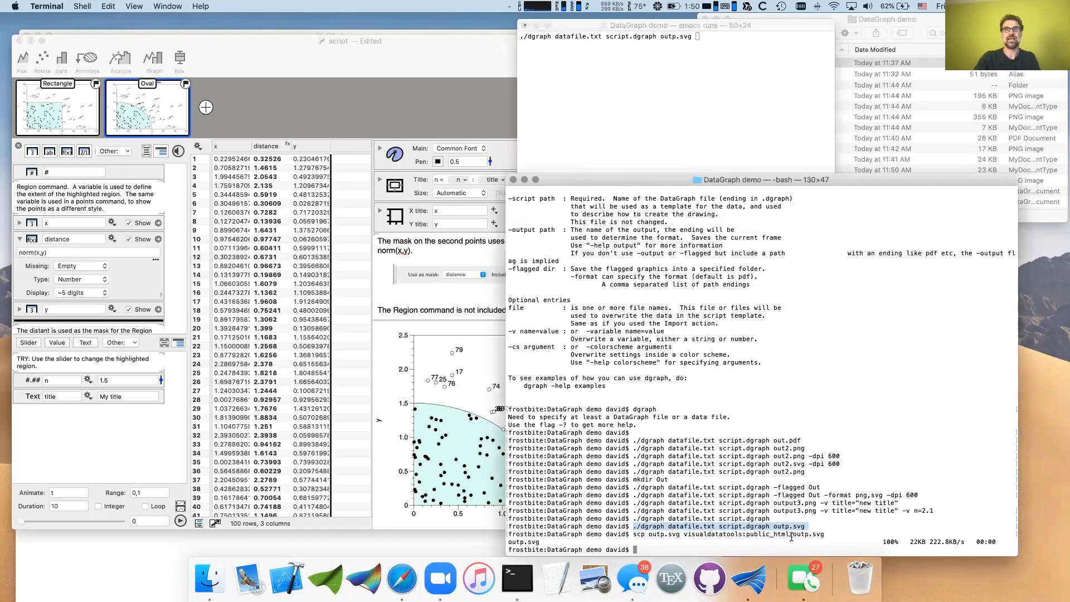
{"action": "left_click_drag", "start_coordinate": [829, 534], "coordinate": [634, 529]}
{"action": "key", "text": "super+c"}
{"action": "left_click", "coordinate": [640, 123]}
{"action": "key", "text": "super+v"}
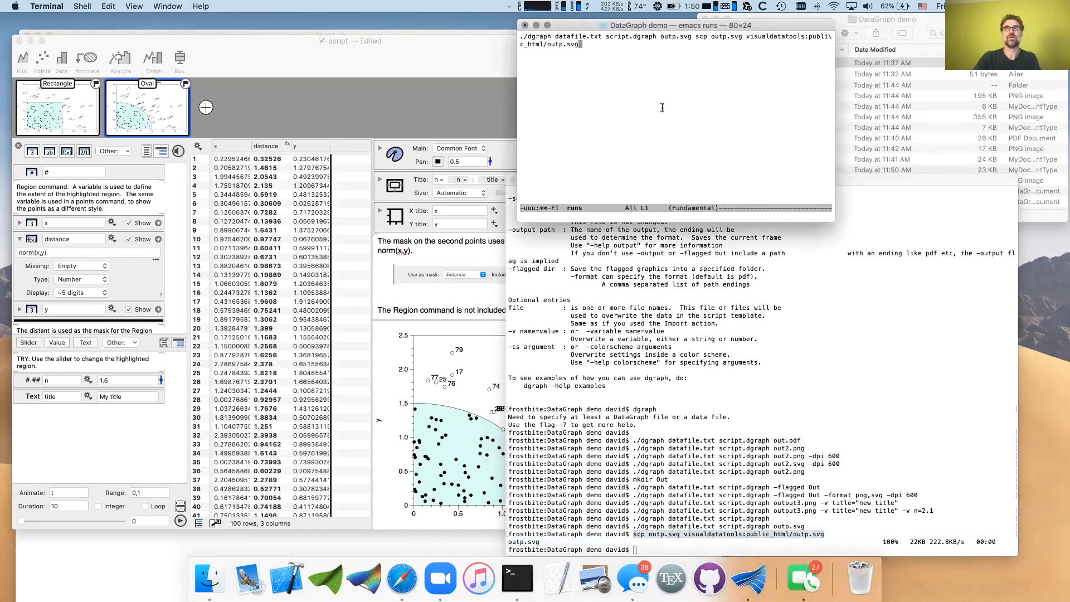
Split the pasted text so the dgraph and scp commands are on separate lines, and end the last one with a line break.
{"action": "key", "text": "ctrl+a"}
{"action": "key", "text": "Right"}
{"action": "key", "text": "Right"}
{"action": "key", "text": "Right"}
{"action": "key", "text": "Right"}
{"action": "key", "text": "Right"}
{"action": "key", "text": "Right"}
{"action": "key", "text": "Right"}
{"action": "key", "text": "Right"}
{"action": "key", "text": "Right"}
{"action": "key", "text": "Right"}
{"action": "key", "text": "Right"}
{"action": "key", "text": "Right"}
{"action": "key", "text": "Right"}
{"action": "key", "text": "Right"}
{"action": "key", "text": "Right"}
{"action": "key", "text": "Right"}
{"action": "key", "text": "Right"}
{"action": "key", "text": "Right"}
{"action": "key", "text": "Right"}
{"action": "key", "text": "Right"}
{"action": "key", "text": "Right"}
{"action": "key", "text": "Right"}
{"action": "key", "text": "Right"}
{"action": "key", "text": "Right"}
{"action": "key", "text": "Right"}
{"action": "key", "text": "Right"}
{"action": "key", "text": "Right"}
{"action": "key", "text": "Right"}
{"action": "key", "text": "Right"}
{"action": "key", "text": "Right"}
{"action": "key", "text": "Right"}
{"action": "key", "text": "Right"}
{"action": "key", "text": "Right"}
{"action": "key", "text": "Right"}
{"action": "key", "text": "Right"}
{"action": "key", "text": "Right"}
{"action": "key", "text": "Right"}
{"action": "key", "text": "Return"}
{"action": "key", "text": "BackSpace"}
{"action": "key", "text": "Right"}
{"action": "key", "text": "Return"}
{"action": "key", "text": "Delete"}
{"action": "key", "text": "ctrl+e"}
{"action": "key", "text": "Return"}
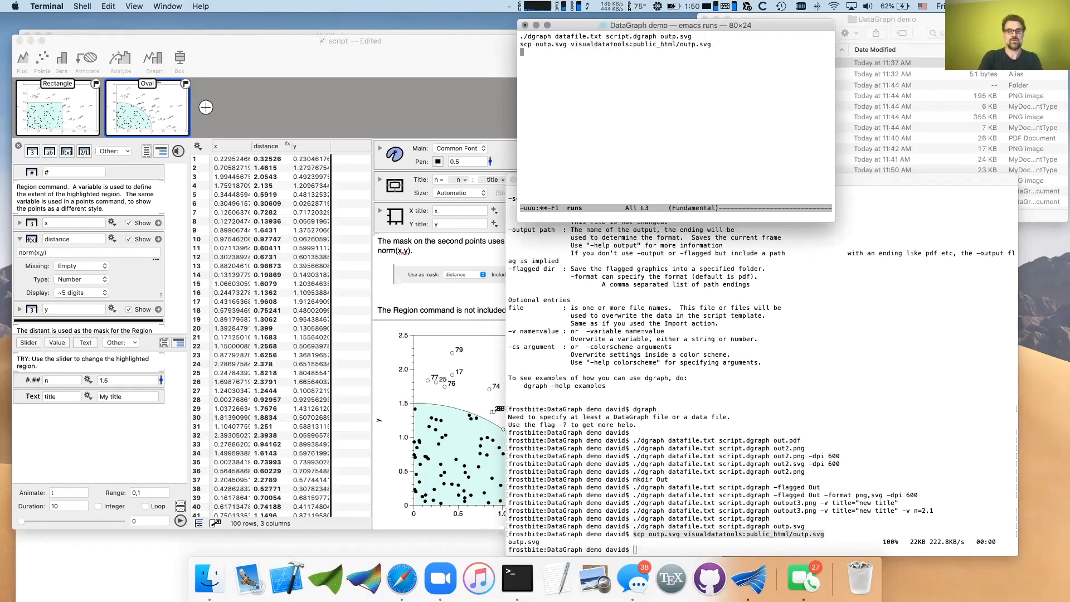
Save the runs file and quit emacs.
{"action": "key", "text": "ctrl+x"}
{"action": "key", "text": "ctrl+s"}
{"action": "key", "text": "ctrl+x"}
{"action": "key", "text": "ctrl+c"}
Run "source runs" to execute the saved export and upload commands.
{"action": "type", "text": "s"}
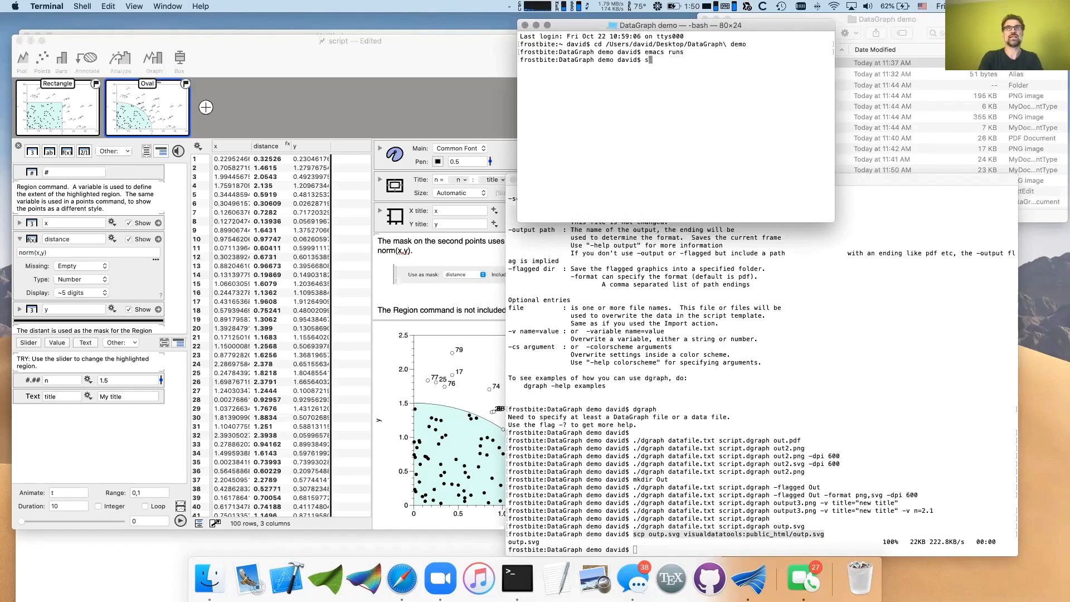
{"action": "type", "text": "ource runs"}
{"action": "key", "text": "Return"}
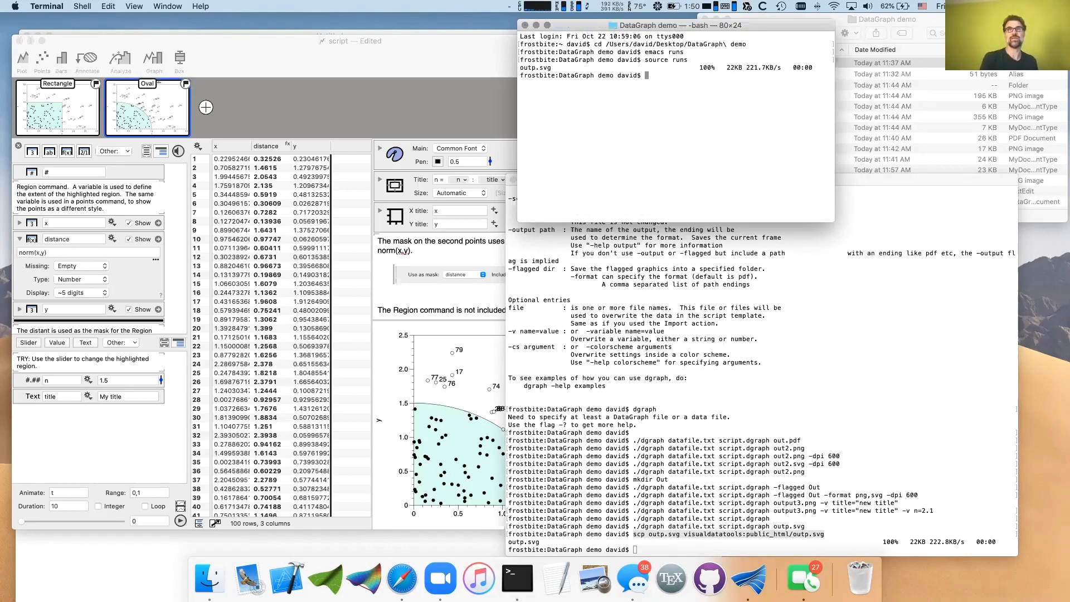
Display the contents of the script file with "more runs".
{"action": "type", "text": "more u"}
{"action": "type", "text": "uns"}
{"action": "key", "text": "Return"}
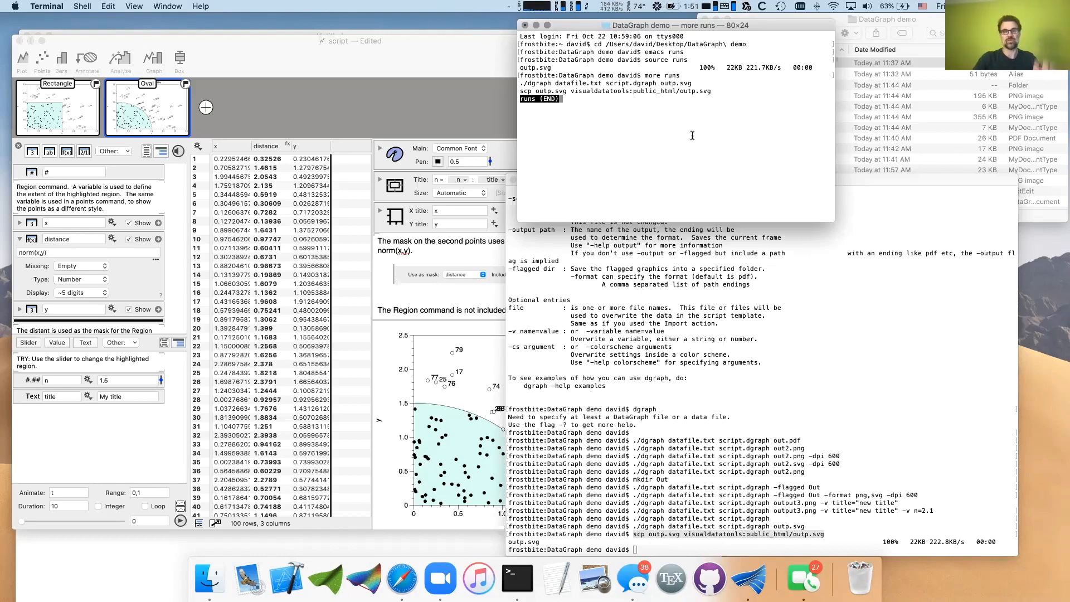
{"action": "type", "text": "q./ruin"}
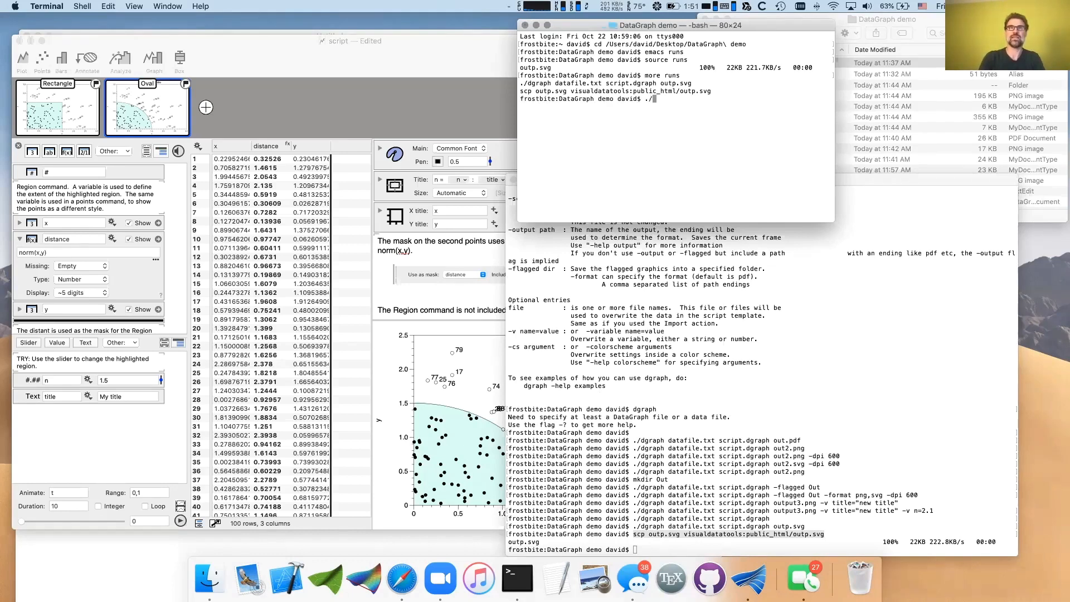
{"action": "key", "text": "BackSpace"}
{"action": "key", "text": "BackSpace"}
{"action": "type", "text": "ns"}
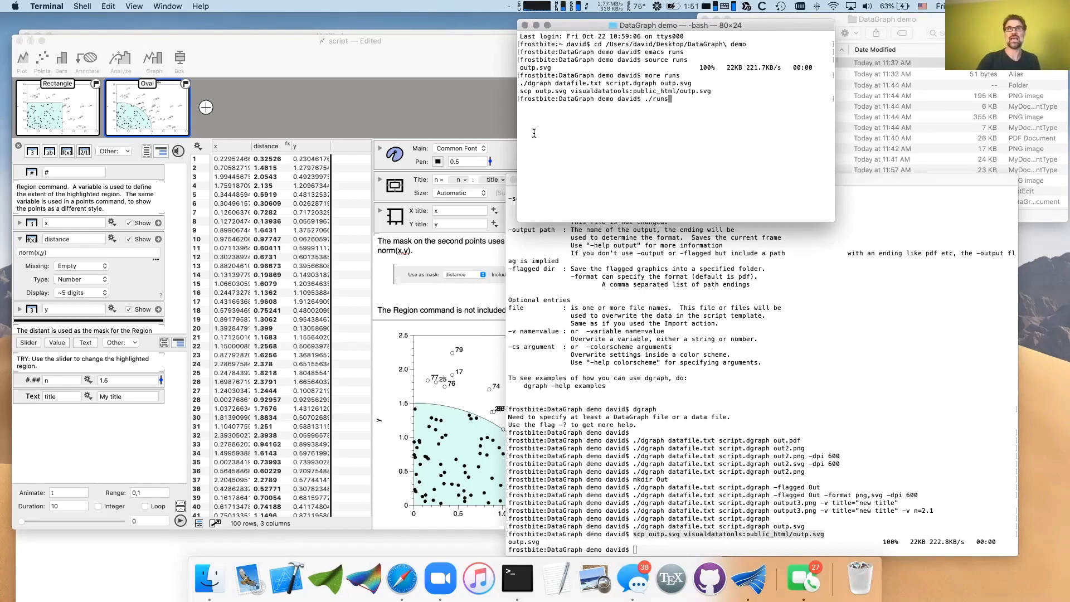
{"action": "key", "text": "ctrl+a"}
{"action": "key", "text": "ctrl+k"}
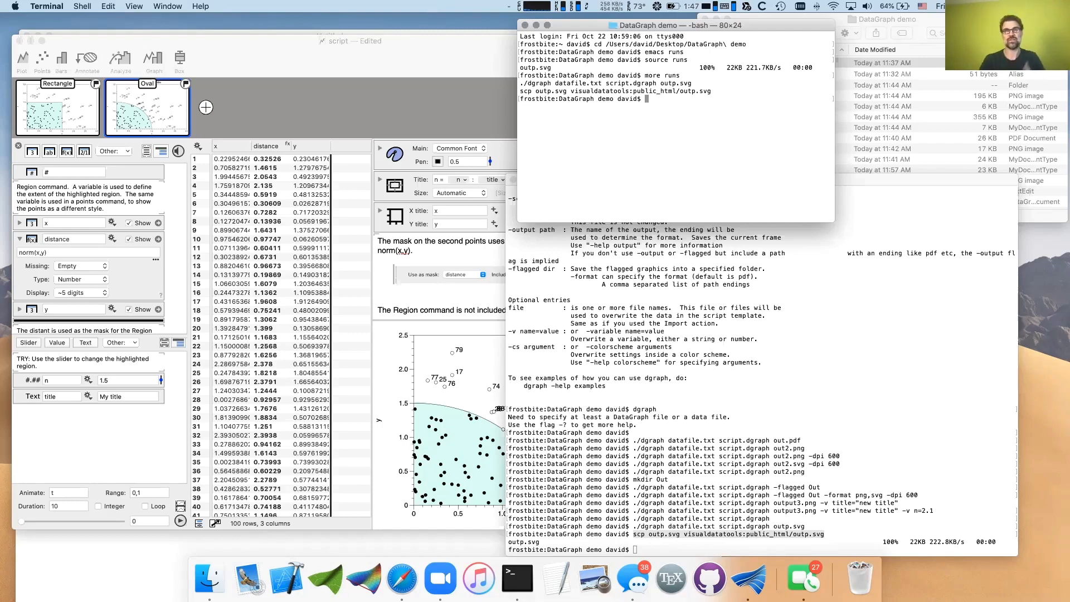
Bring the script document's window forward and make it wider.
{"action": "left_click_drag", "start_coordinate": [570, 78], "coordinate": [607, 115]}
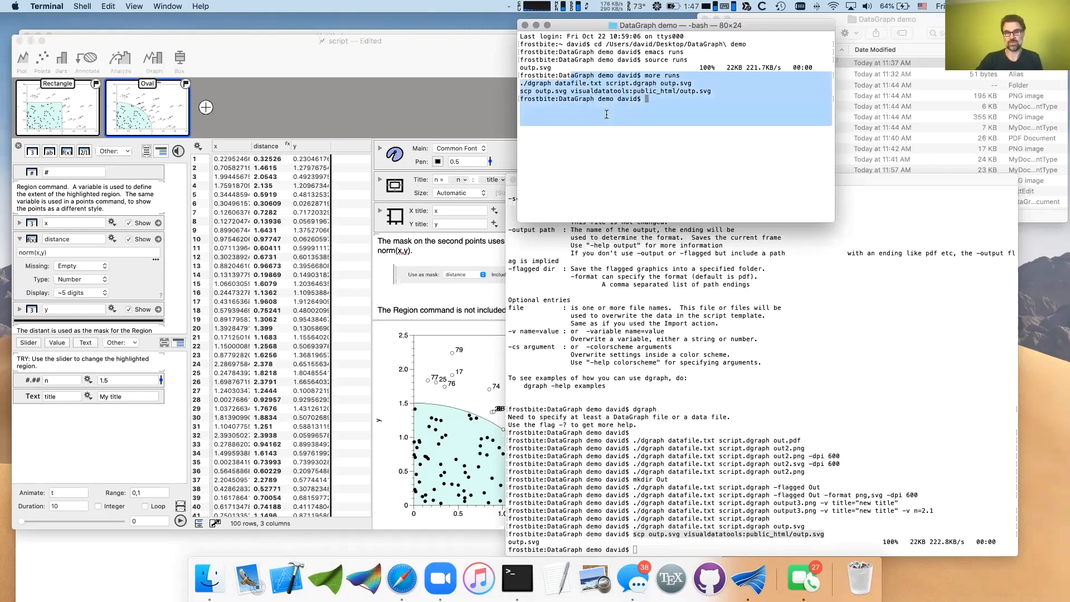
{"action": "left_click", "coordinate": [606, 114]}
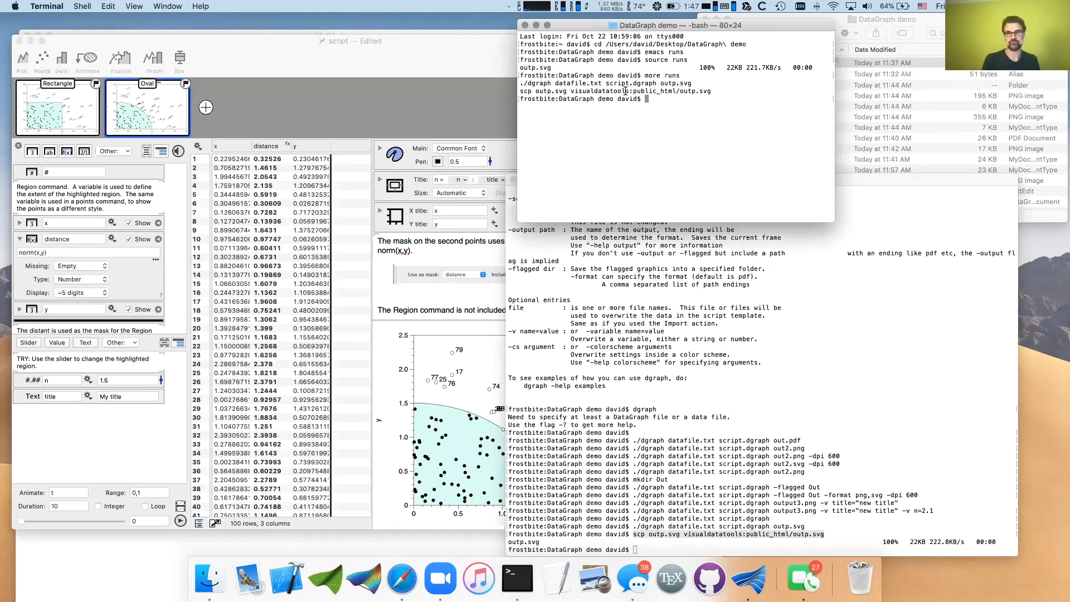
{"action": "left_click", "coordinate": [466, 324]}
{"action": "left_click_drag", "start_coordinate": [687, 440], "coordinate": [803, 440]}
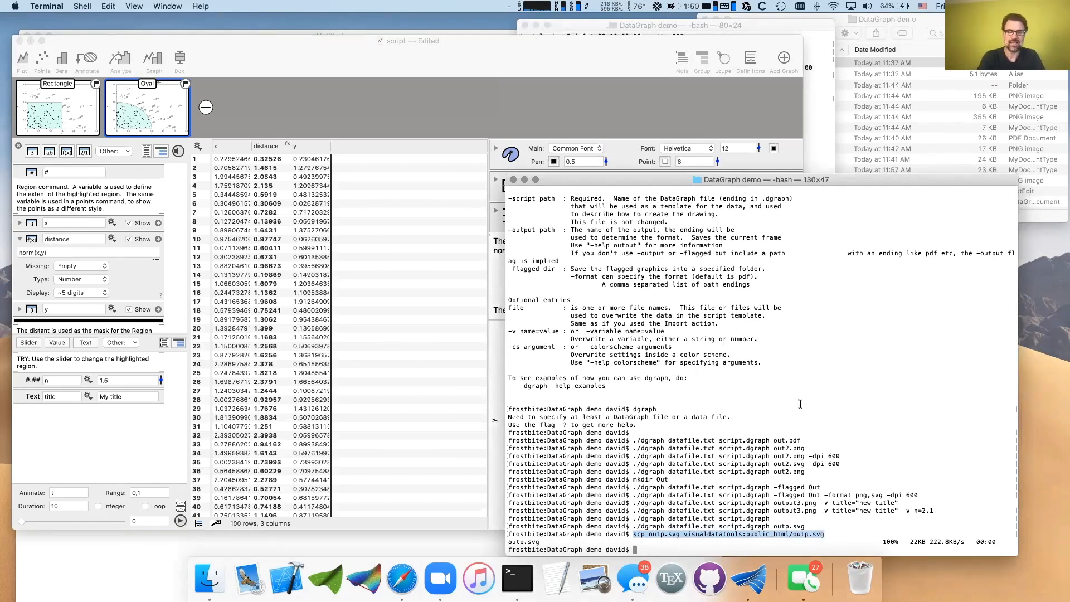
{"action": "type", "text": "ls"}
{"action": "key", "text": "BackSpace"}
{"action": "key", "text": "BackSpace"}
{"action": "key", "text": "BackSpace"}
{"action": "type", "text": "cd"}
{"action": "key", "text": "BackSpace"}
{"action": "key", "text": "BackSpace"}
{"action": "key", "text": "BackSpace"}
Try to list DataGraph under ~/Applications in long format with "ls -l".
{"action": "type", "text": "ls"}
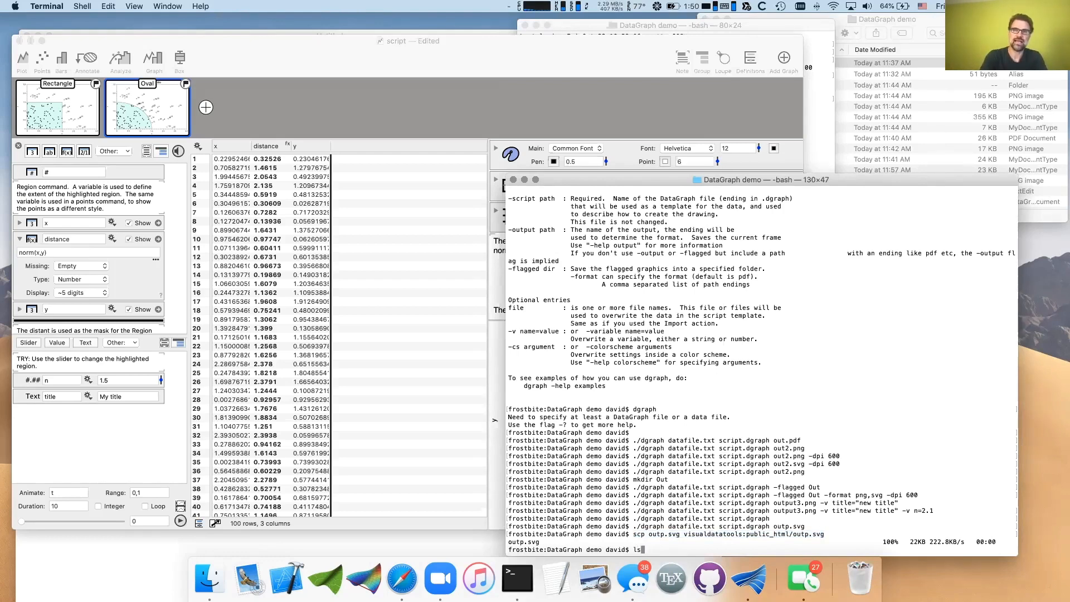
{"action": "type", "text": " -l ~/D"}
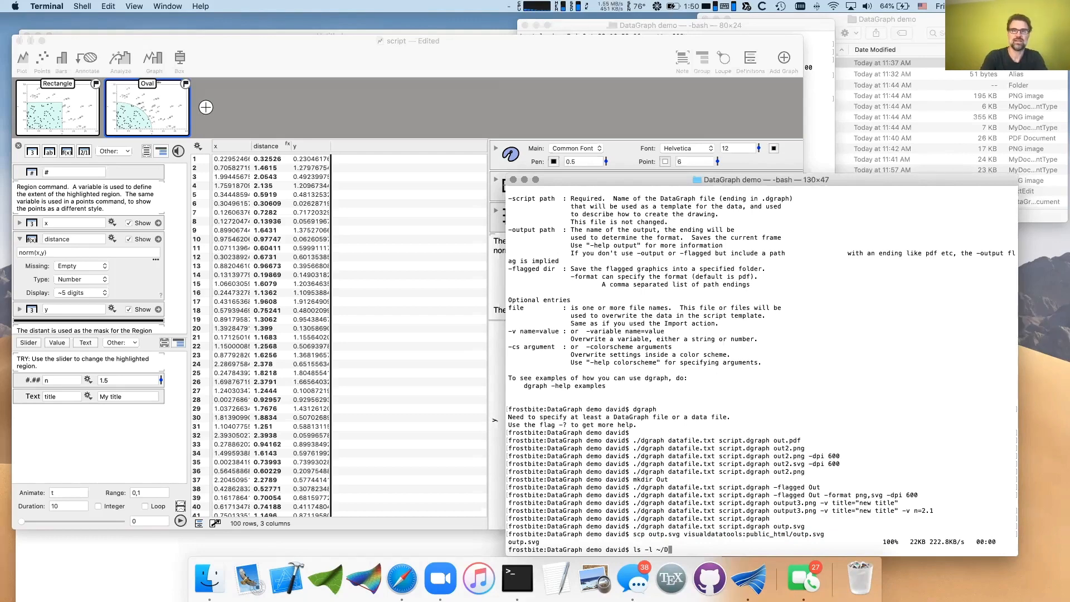
{"action": "key", "text": "BackSpace"}
{"action": "type", "text": "A"}
{"action": "key", "text": "Tab"}
{"action": "type", "text": "DataGra"}
{"action": "key", "text": "BackSpace"}
{"action": "key", "text": "BackSpace"}
{"action": "key", "text": "BackSpace"}
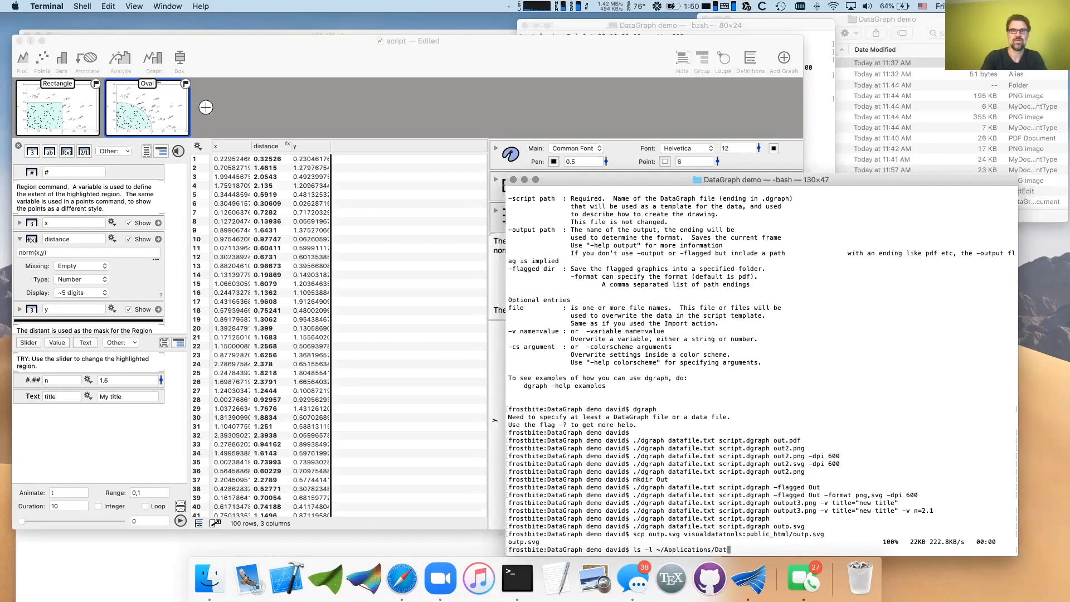
{"action": "key", "text": "BackSpace"}
{"action": "key", "text": "BackSpace"}
{"action": "type", "text": "ataGraph"}
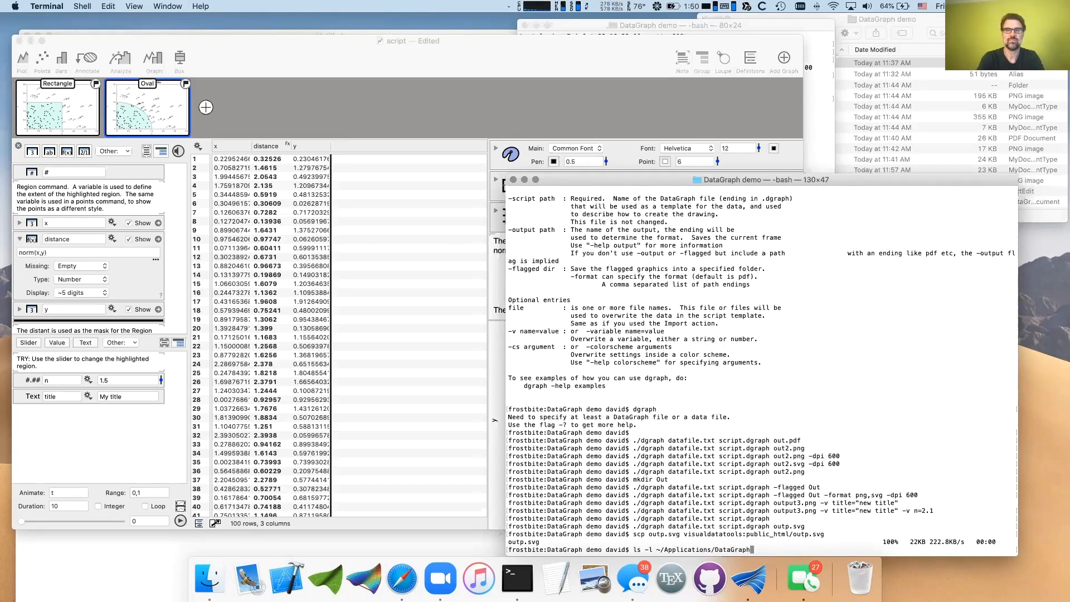
Run "ls -l /Applications/DataGraph.app/Contents/Library/" and highlight dgraphconnect in the listing.
{"action": "type", "text": "Library/"}
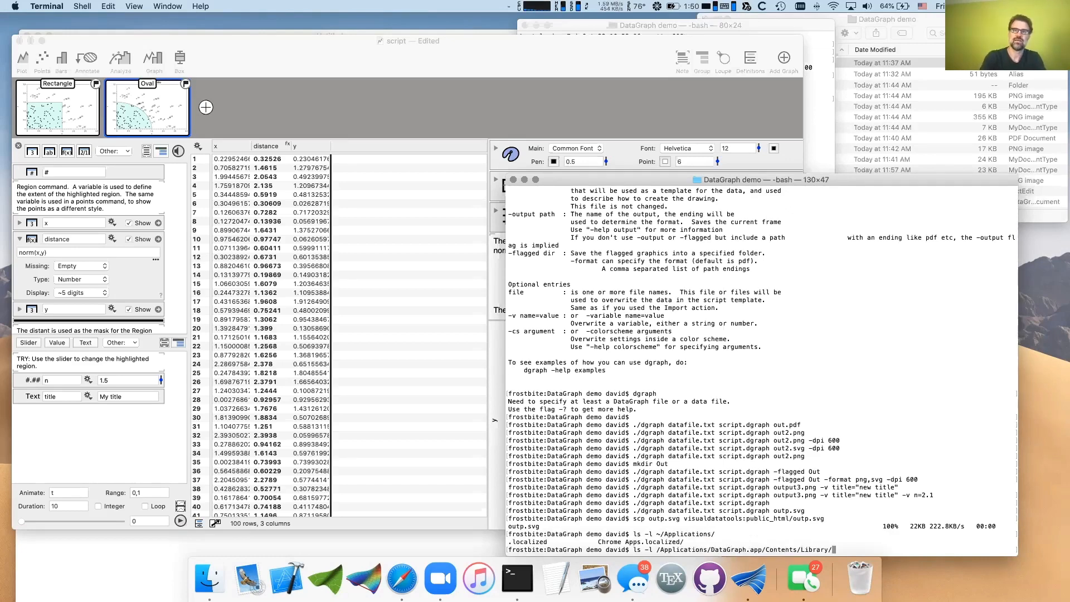
{"action": "key", "text": "Return"}
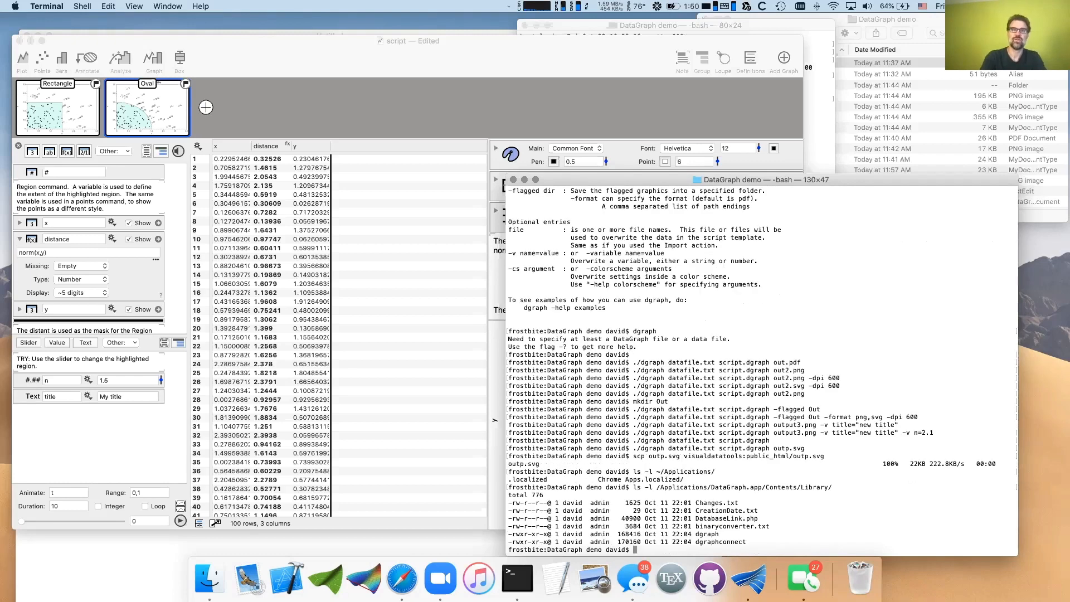
{"action": "double_click", "coordinate": [709, 542]}
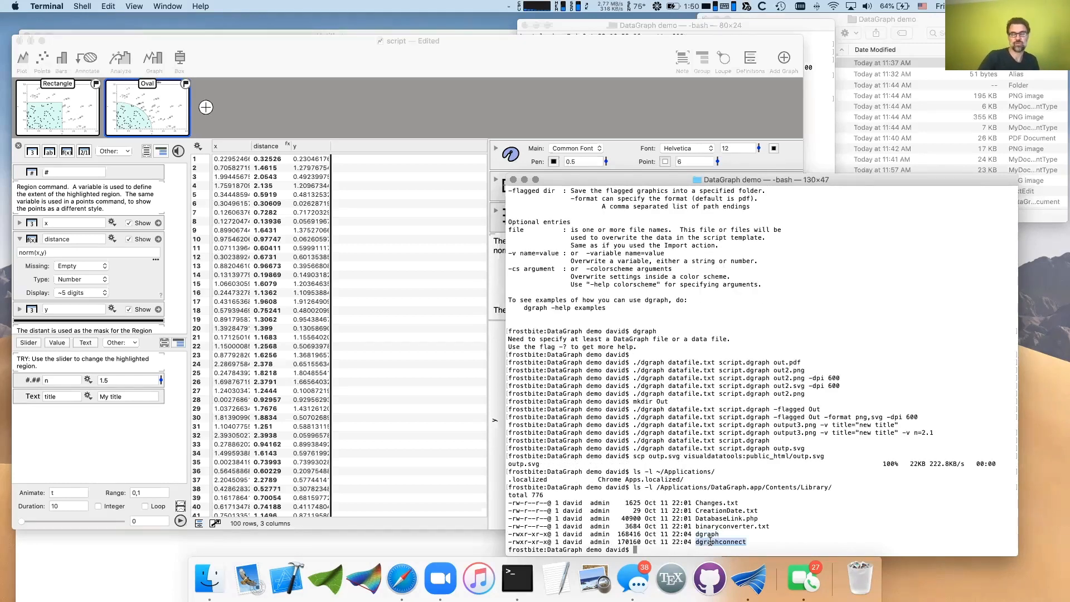